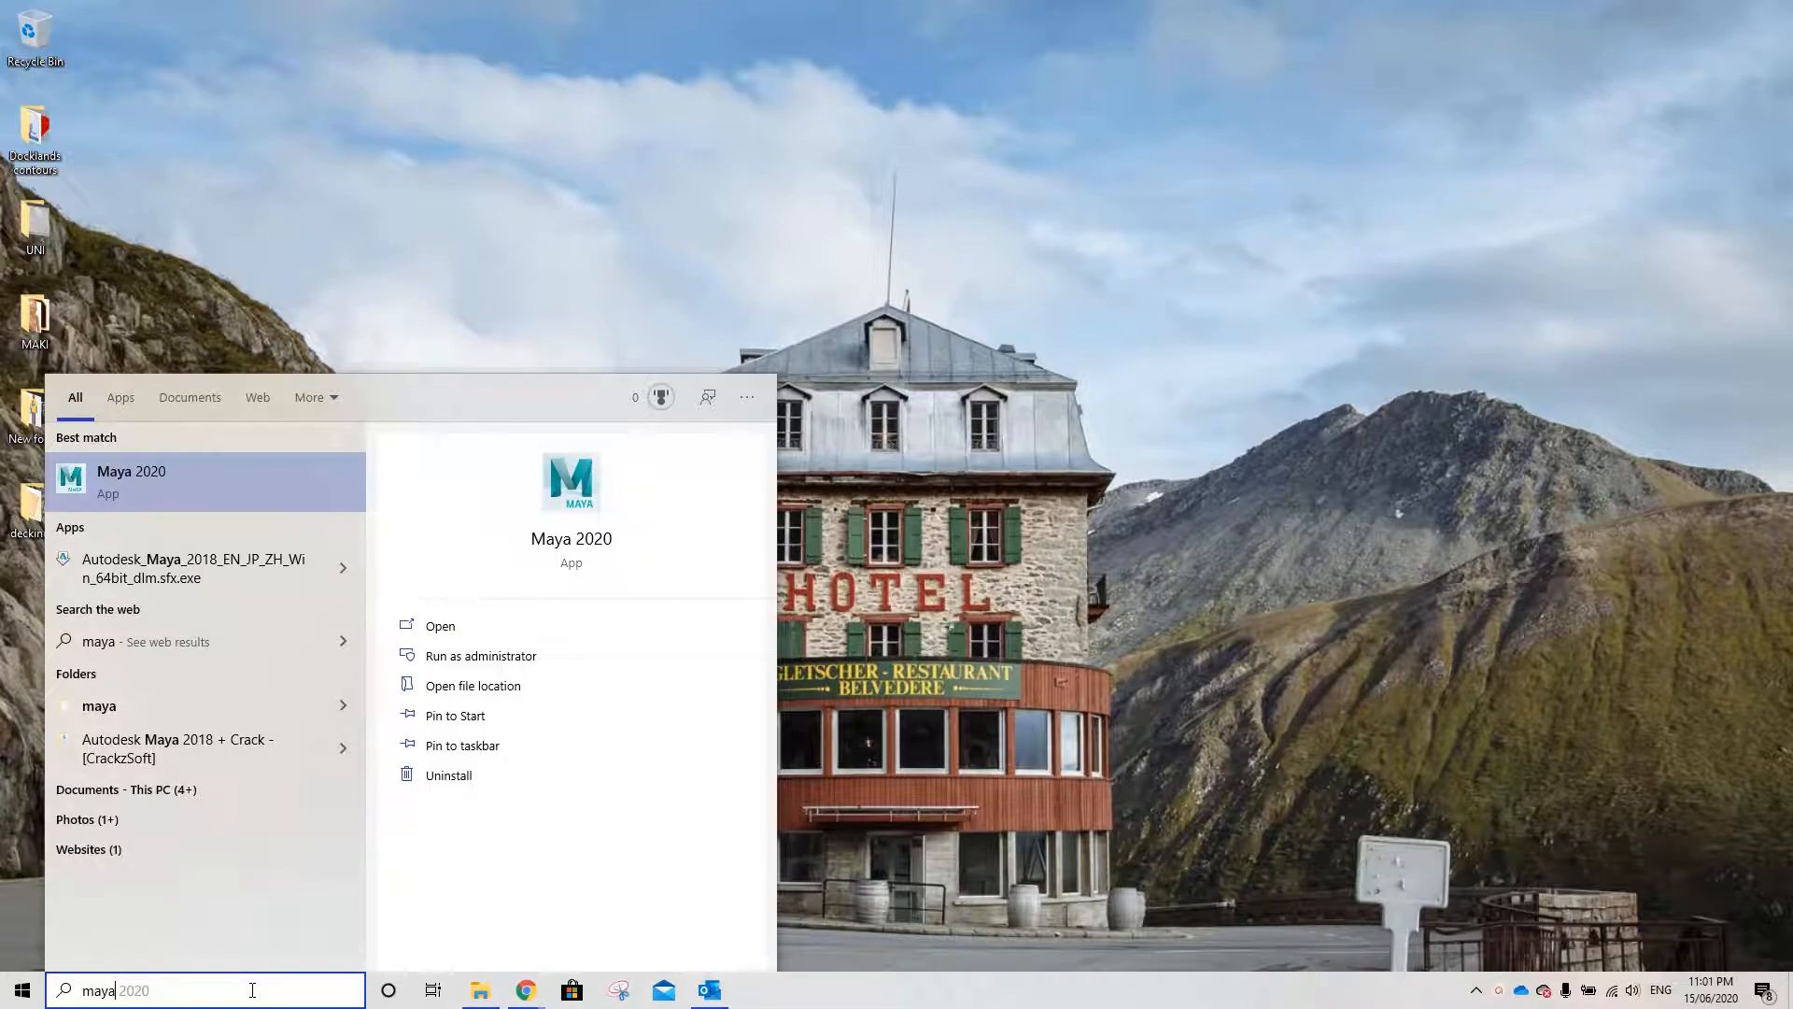
- Launch Maya 2020 from the desktop
key("Return")
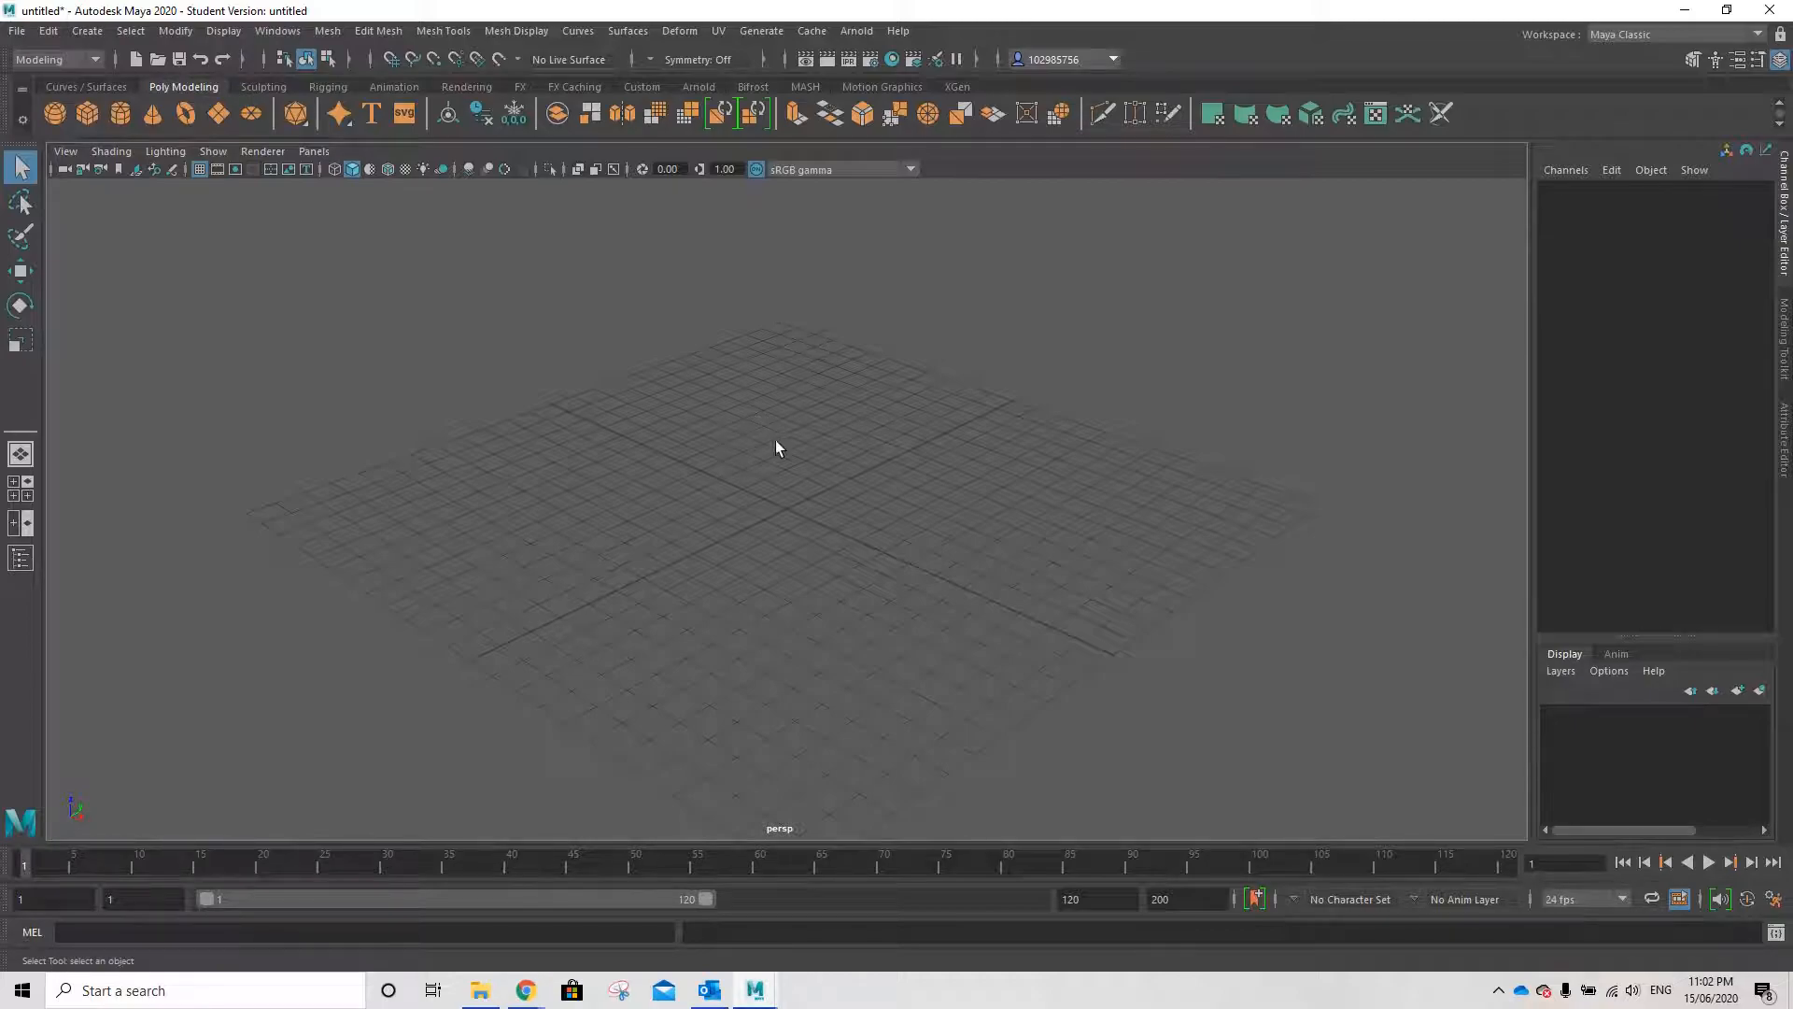
- Examine the empty perspective grid from several angles and look over the available commands and the Sculpting, Curves / Surfaces and Poly Modeling tools
mouse_move(797, 520)
left_mouse_down("alt")
mouse_move(788, 485)
mouse_move(797, 528)
mouse_move(781, 506)
mouse_move(804, 508)
mouse_move(786, 520)
left_mouse_up("alt")
mouse_move(830, 472)
left_mouse_down("alt")
mouse_move(816, 521)
mouse_move(949, 469)
mouse_move(1084, 501)
mouse_move(821, 489)
mouse_move(776, 461)
mouse_move(819, 456)
left_mouse_up("alt")
mouse_move(809, 500)
middle_mouse_down("alt")
mouse_move(804, 436)
mouse_move(788, 564)
mouse_move(800, 453)
mouse_move(793, 496)
mouse_move(816, 508)
mouse_move(776, 464)
mouse_move(604, 474)
mouse_move(692, 485)
mouse_move(865, 440)
mouse_move(644, 572)
mouse_move(809, 382)
mouse_move(936, 552)
mouse_move(660, 464)
mouse_move(880, 408)
mouse_move(720, 488)
mouse_move(788, 501)
middle_mouse_up("alt")
right_click_drag(893, 485, 693, 622, "alt")
middle_click_drag(708, 514, 775, 527, "alt")
left_click_drag(688, 548, 860, 553, "alt")
left_click(129, 31)
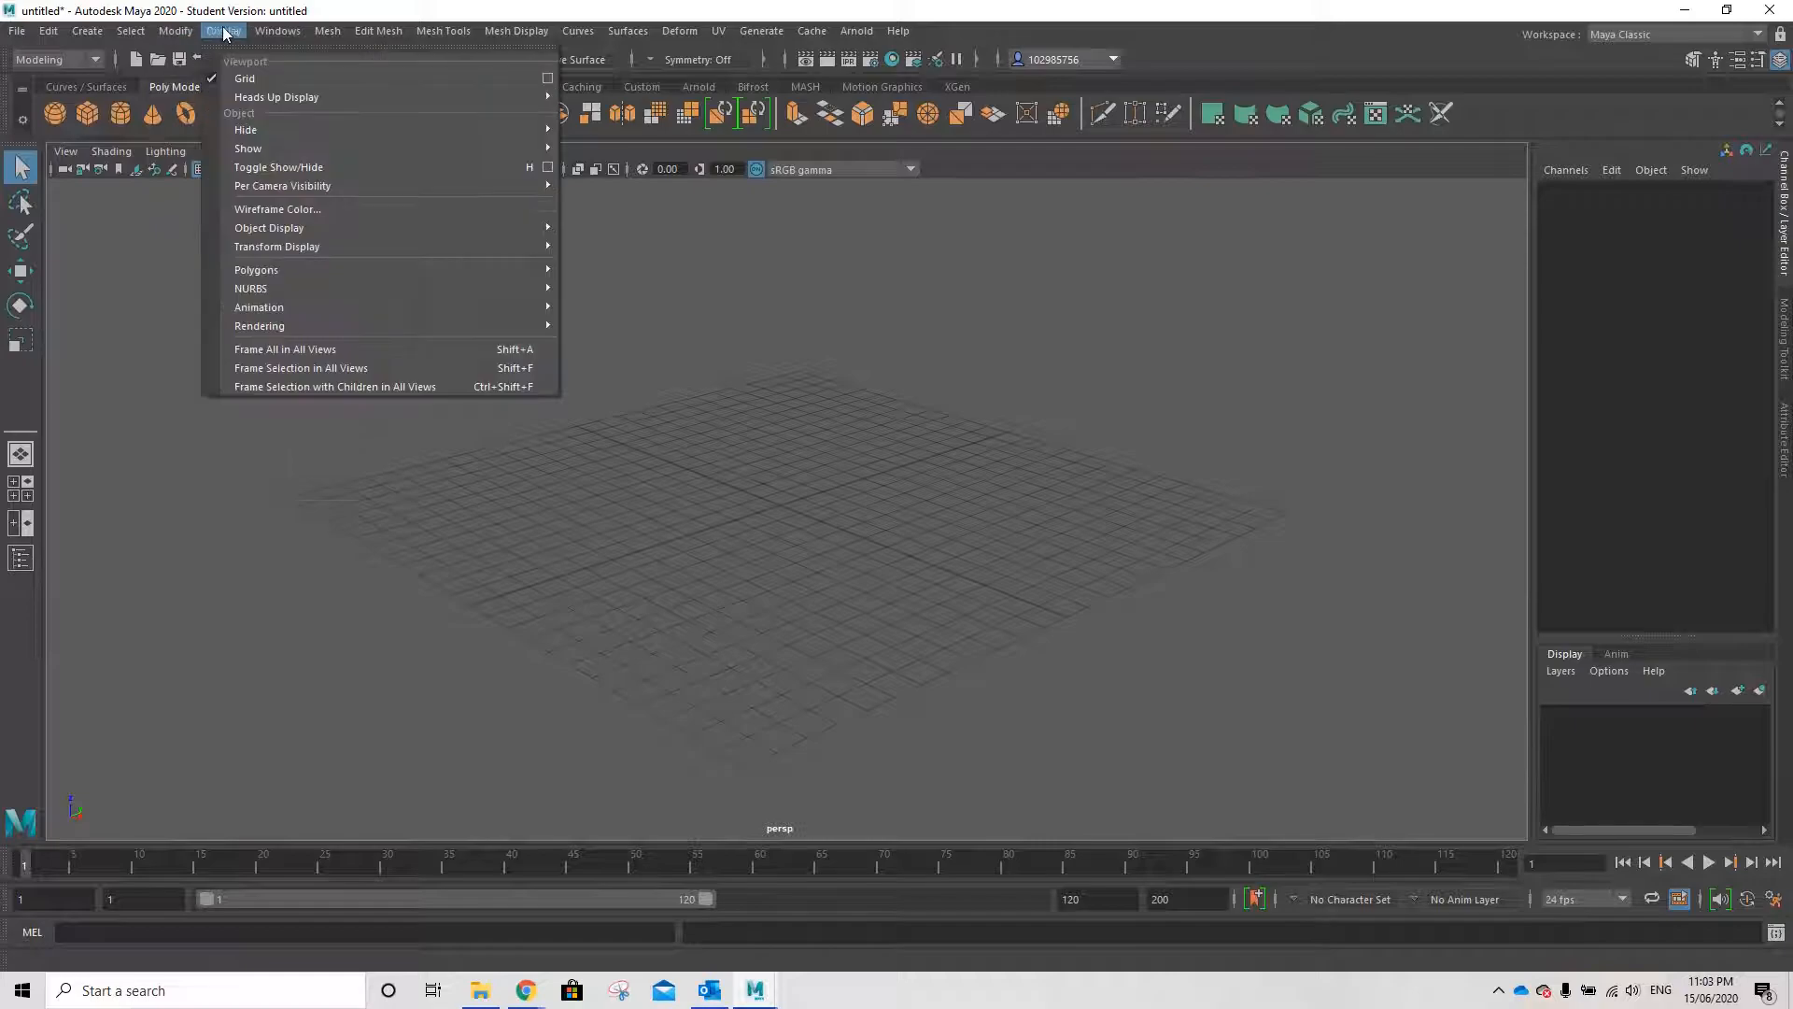
mouse_move(288, 35)
left_click(269, 86)
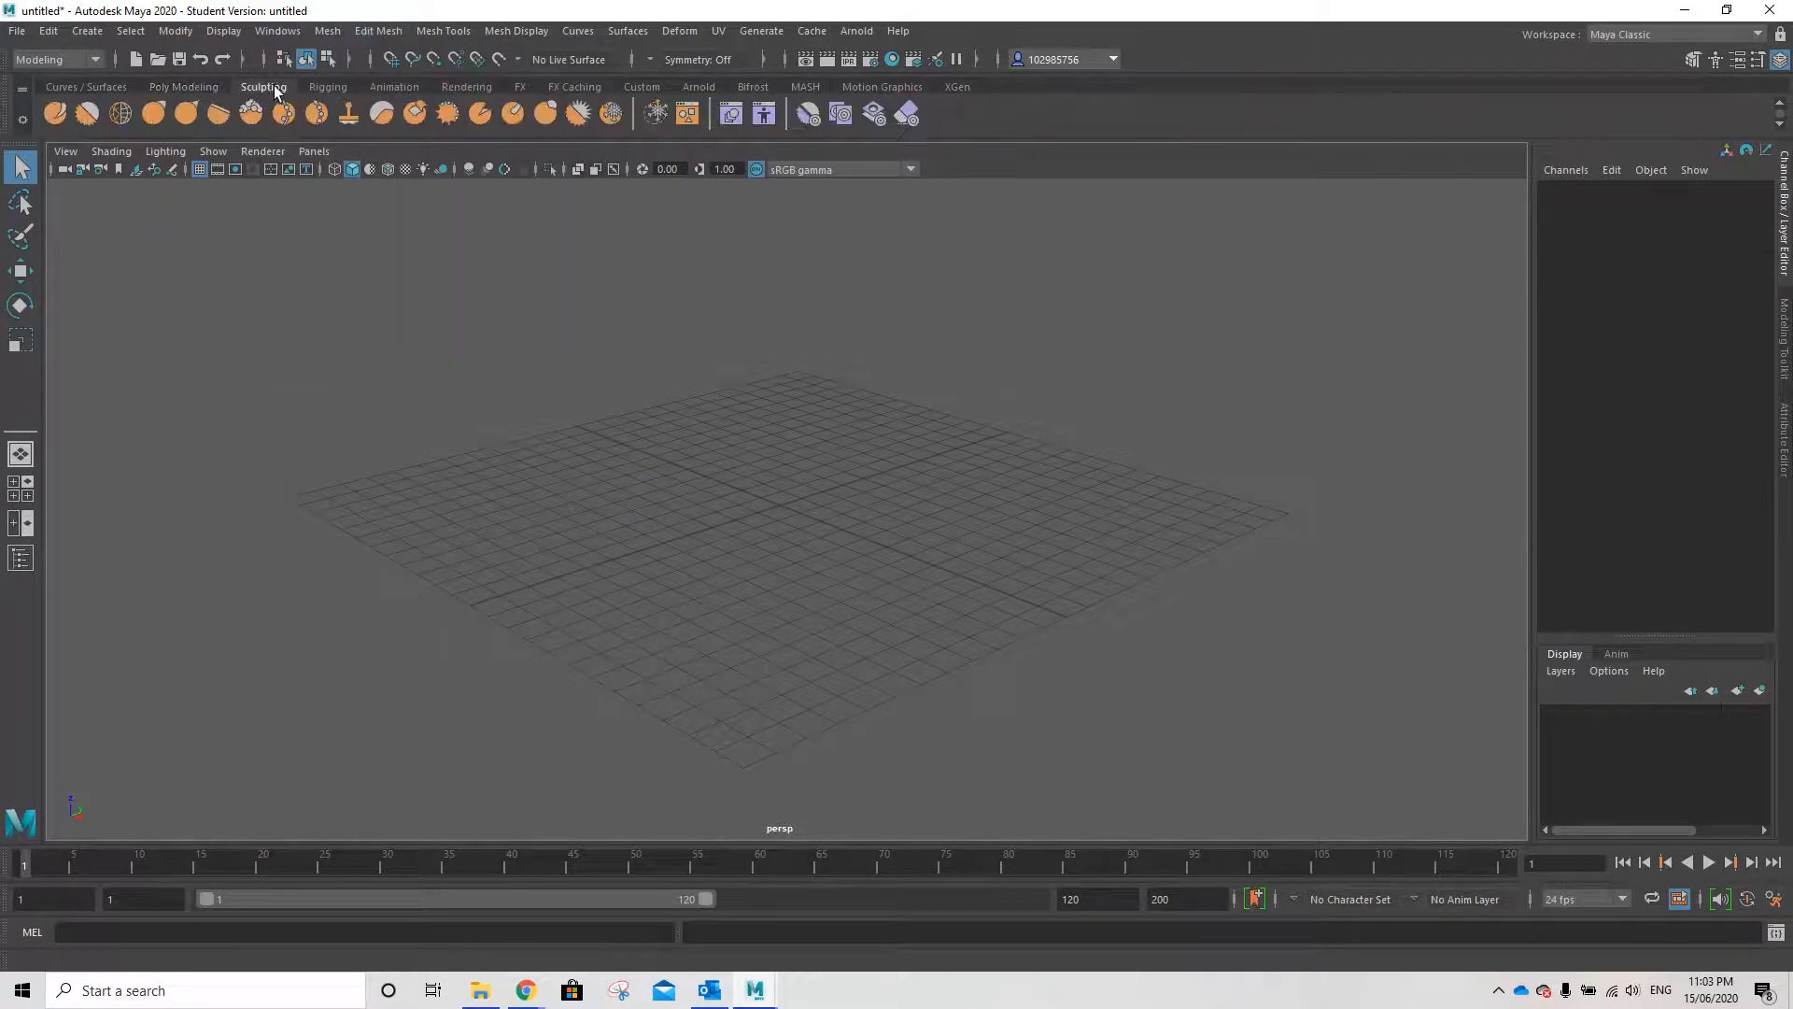
left_click(93, 85)
left_click(190, 87)
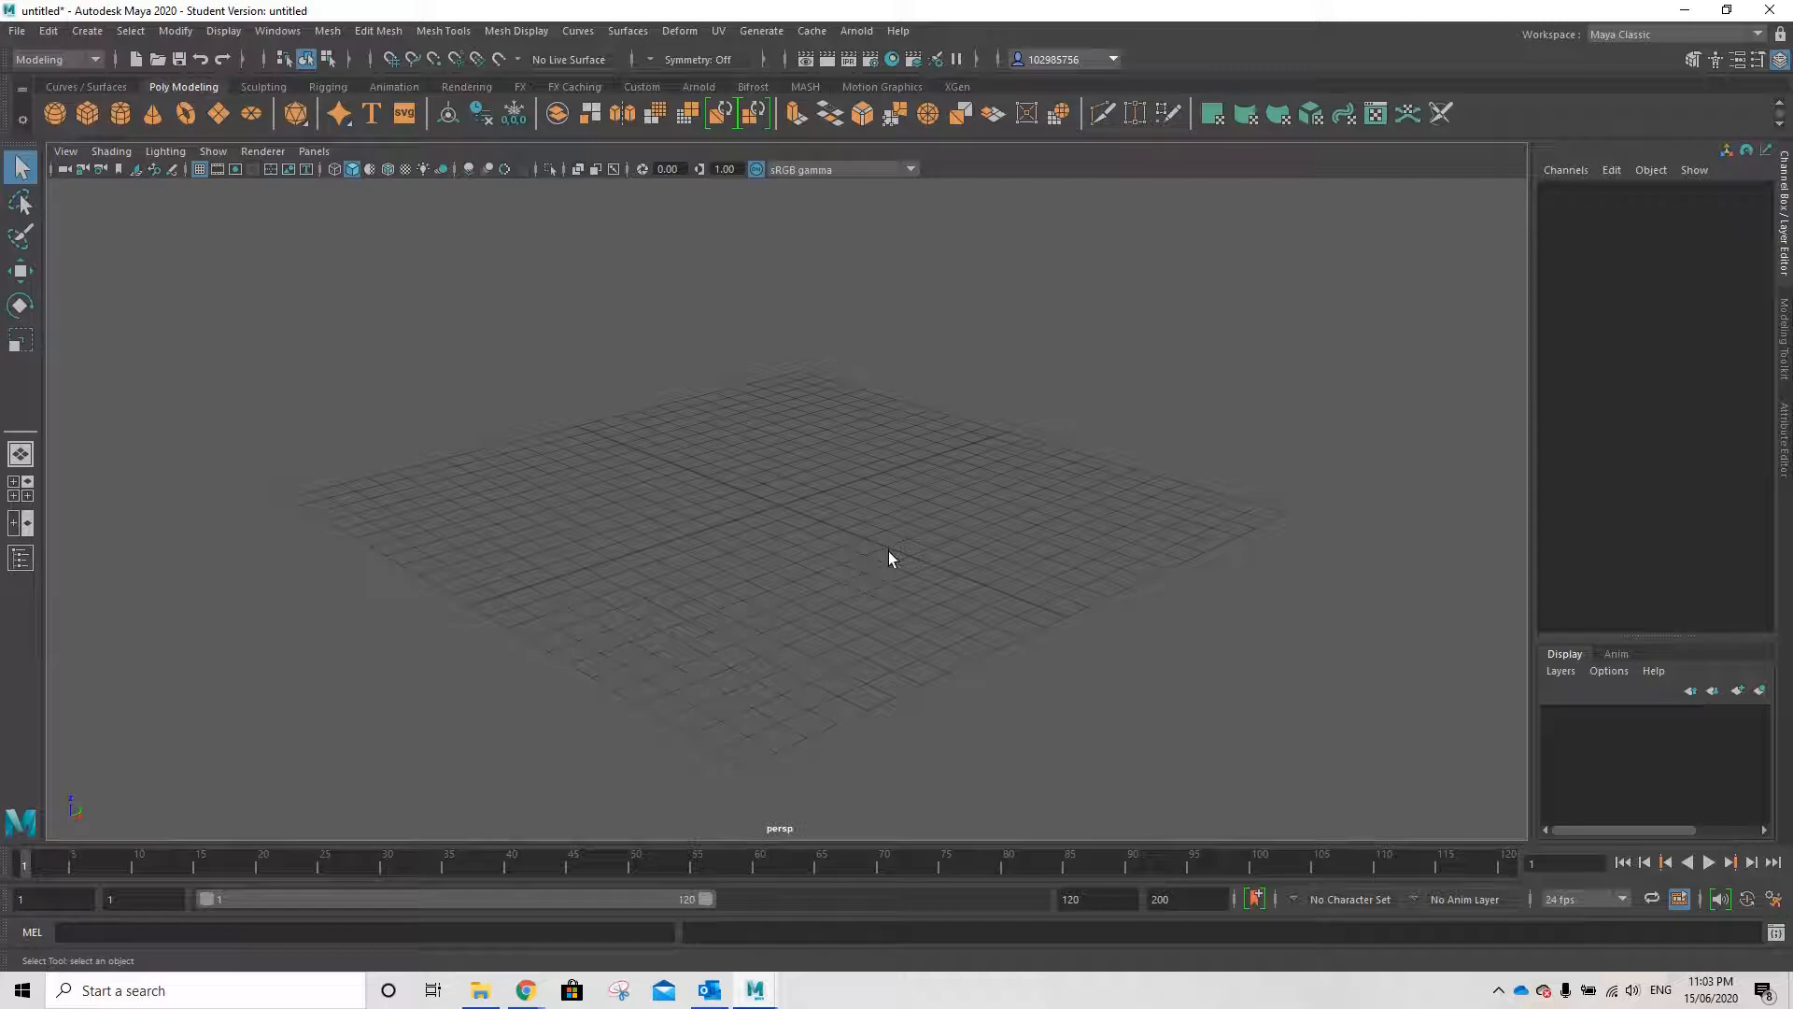
right_click(785, 496, "shift")
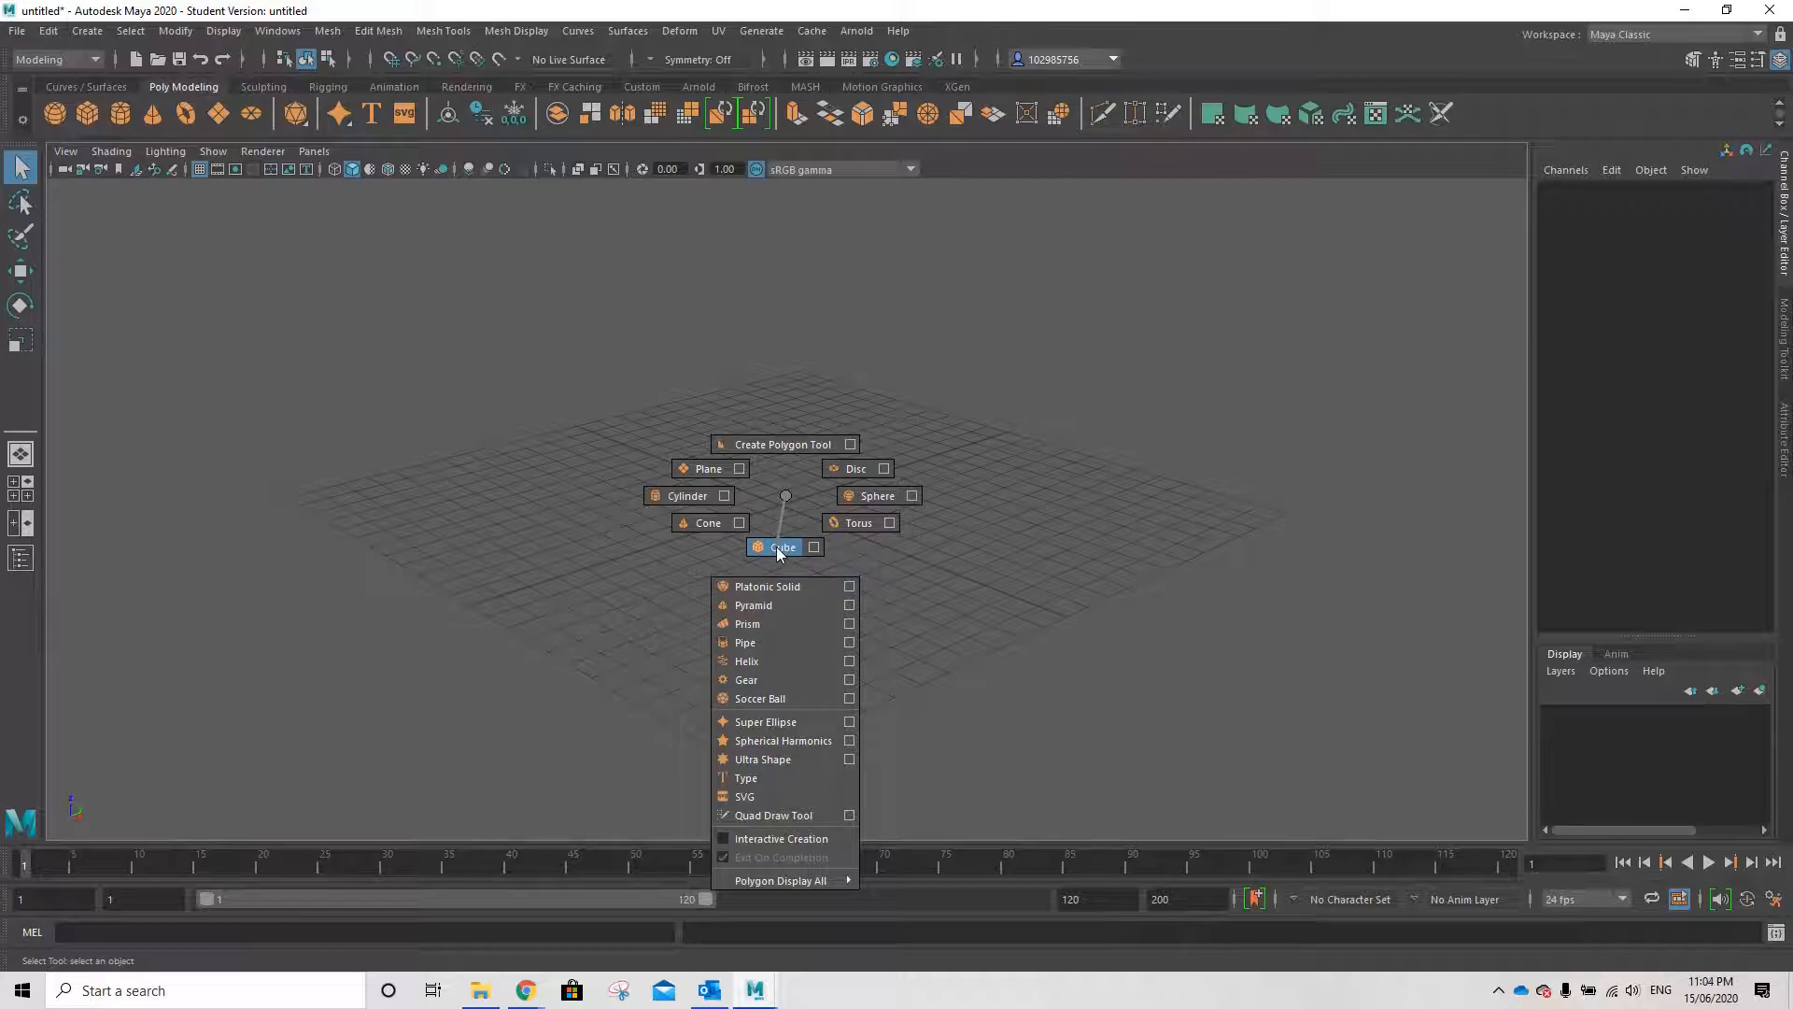
left_click(781, 548)
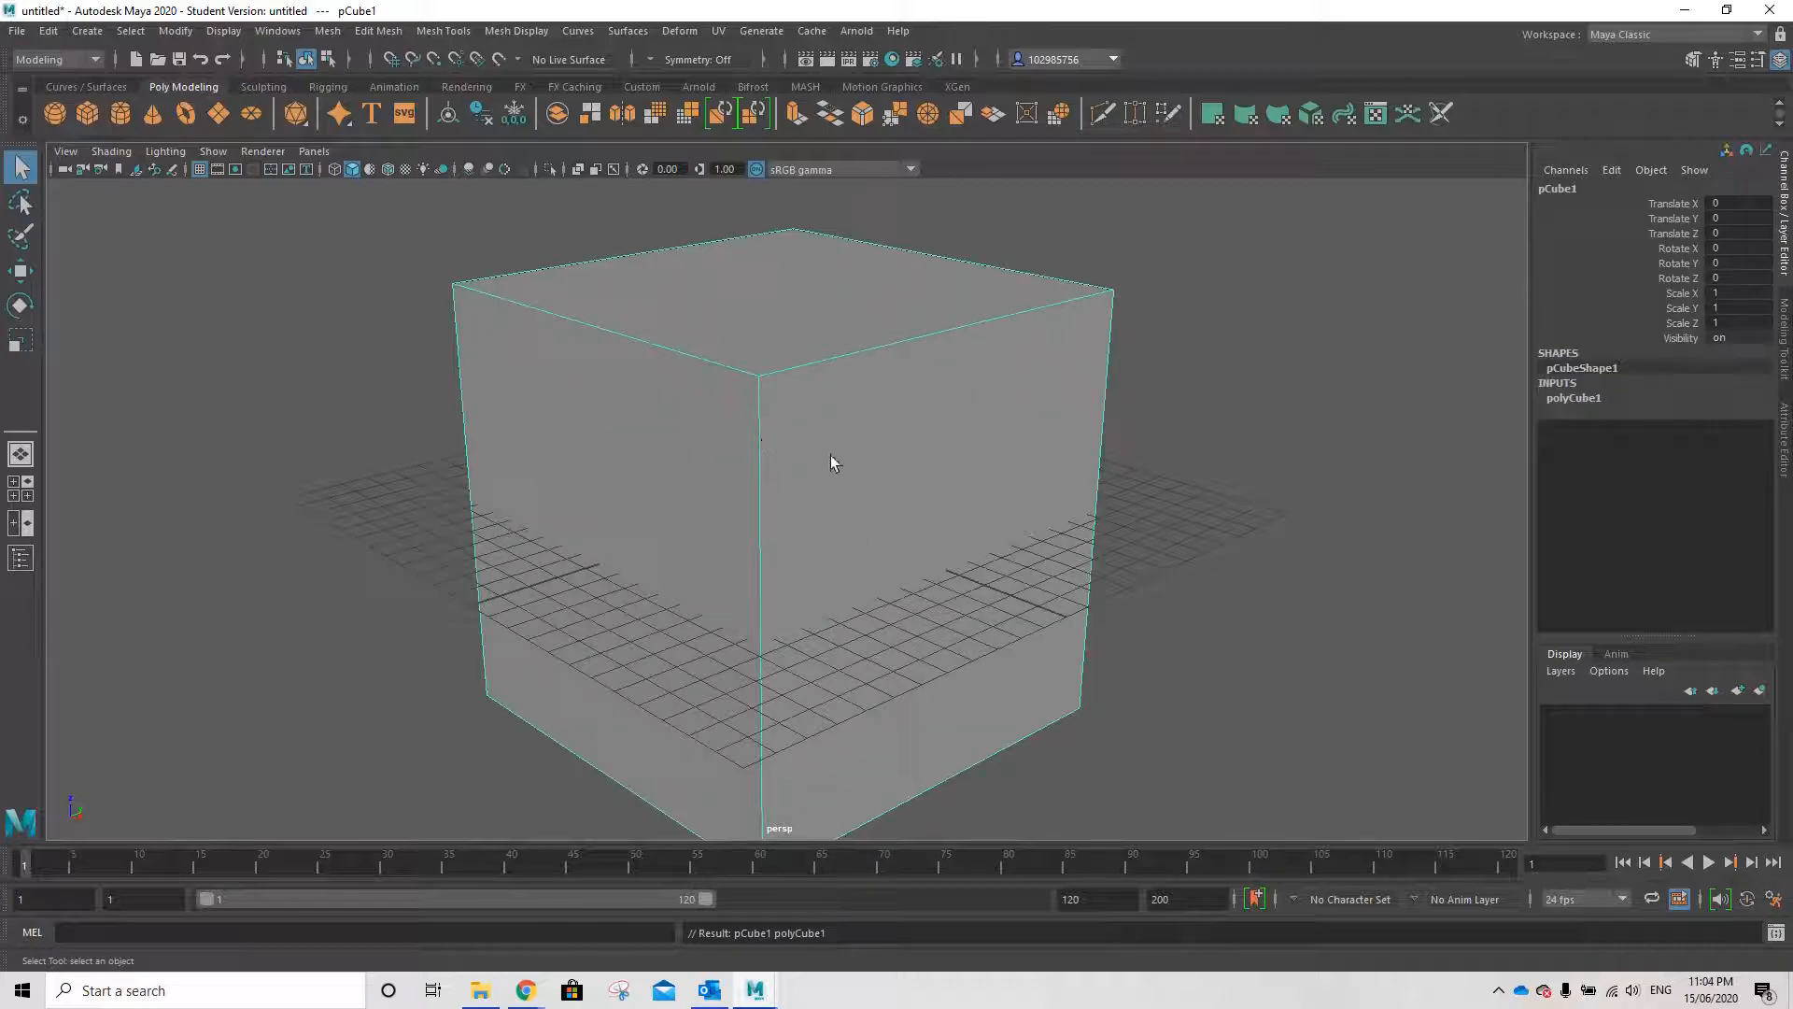
key("f")
key("ctrl+z")
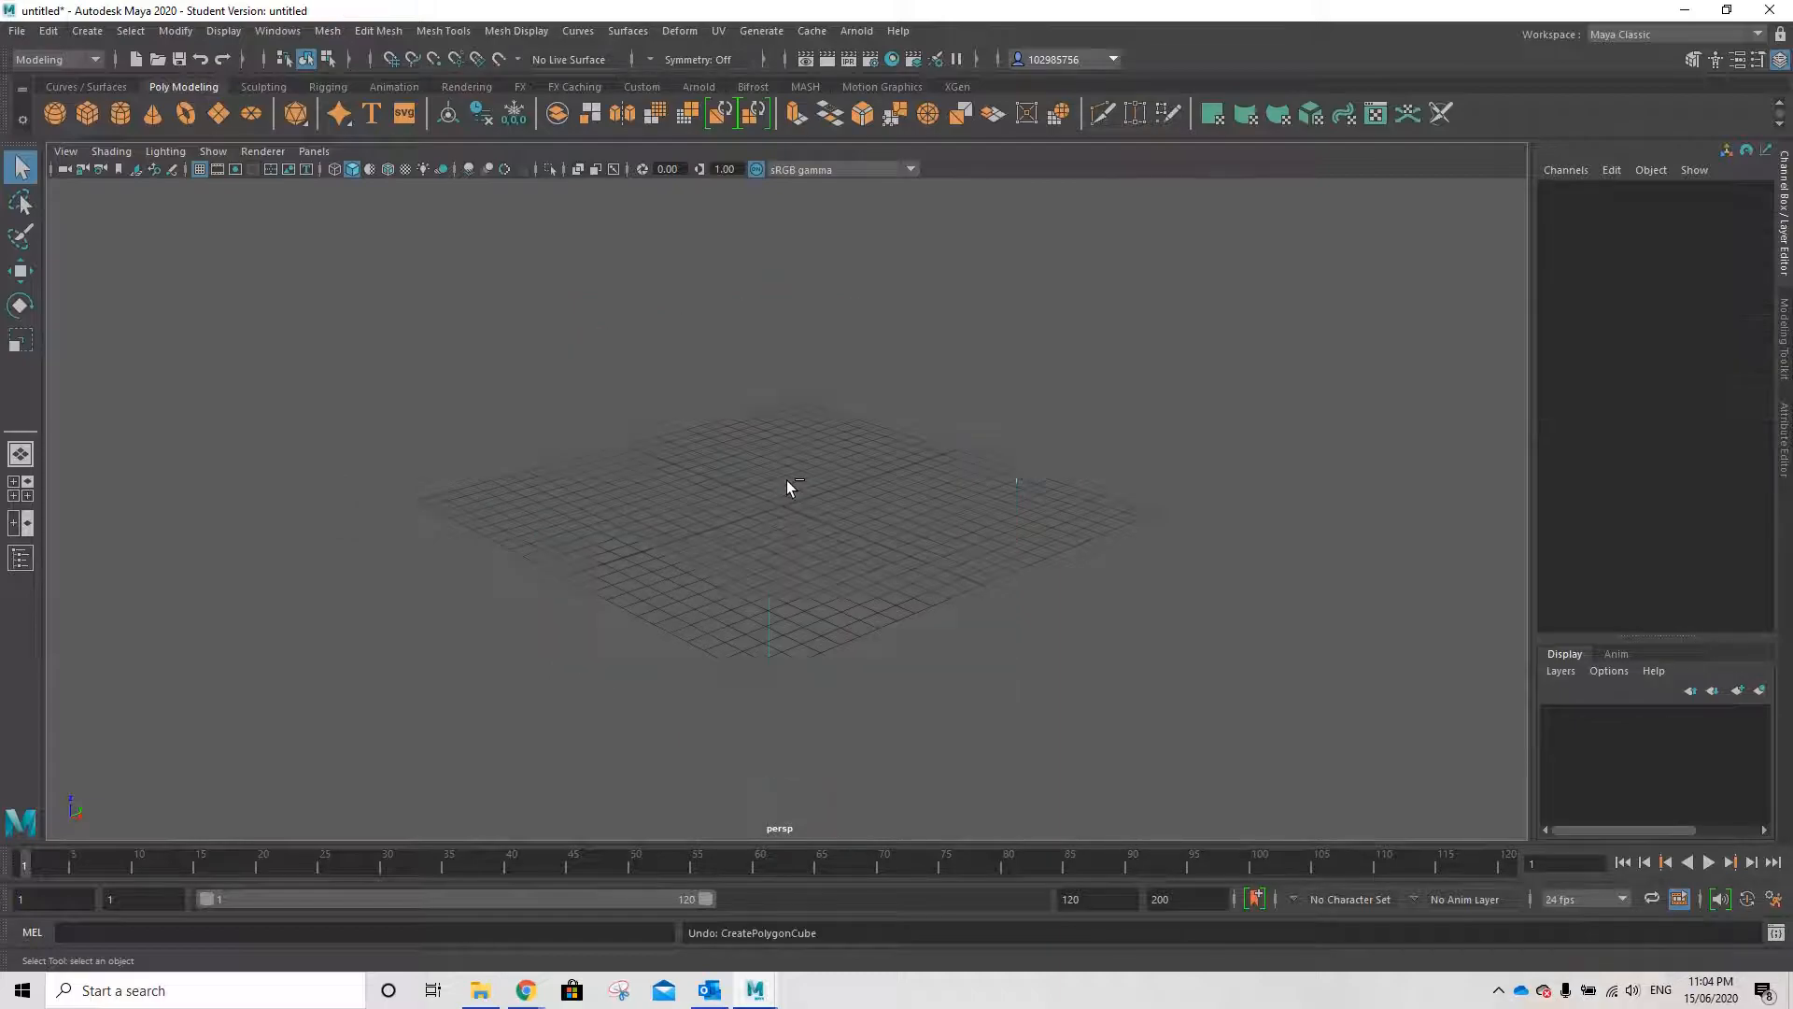
- Create a polygon cube with width, height and depth of 10, and deselect it
right_click(783, 492, "shift")
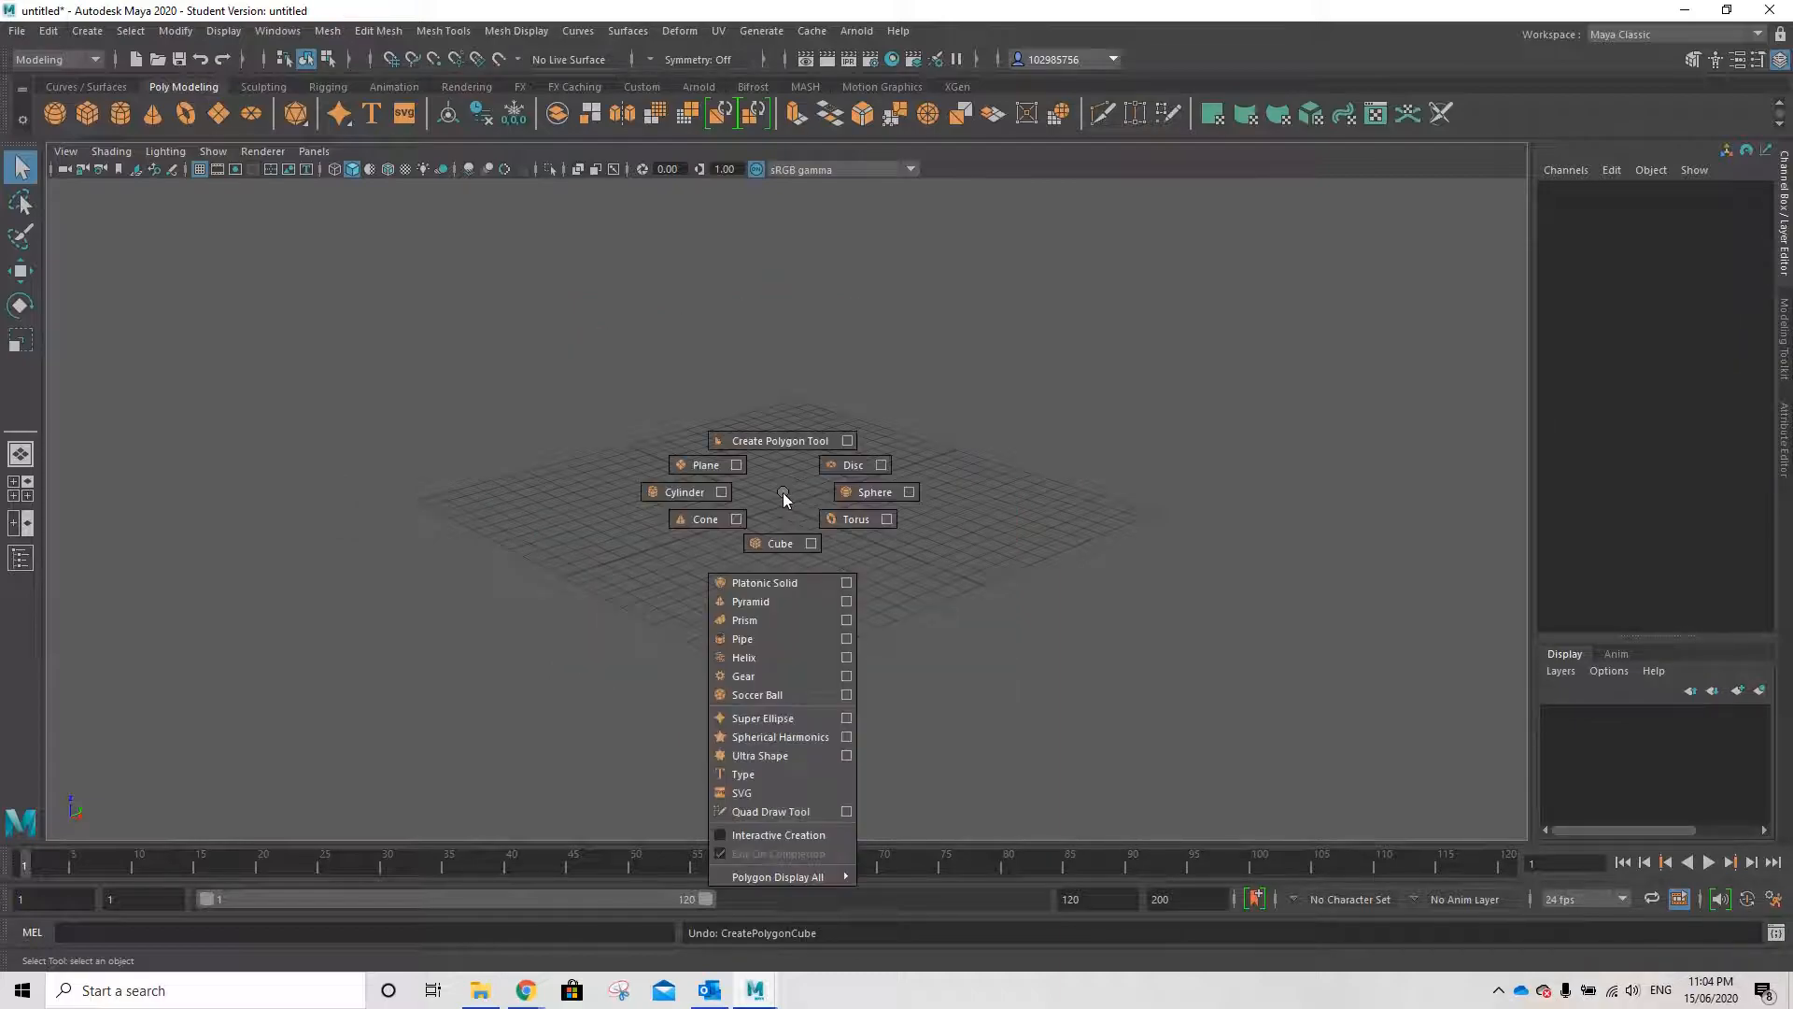
left_click(811, 543)
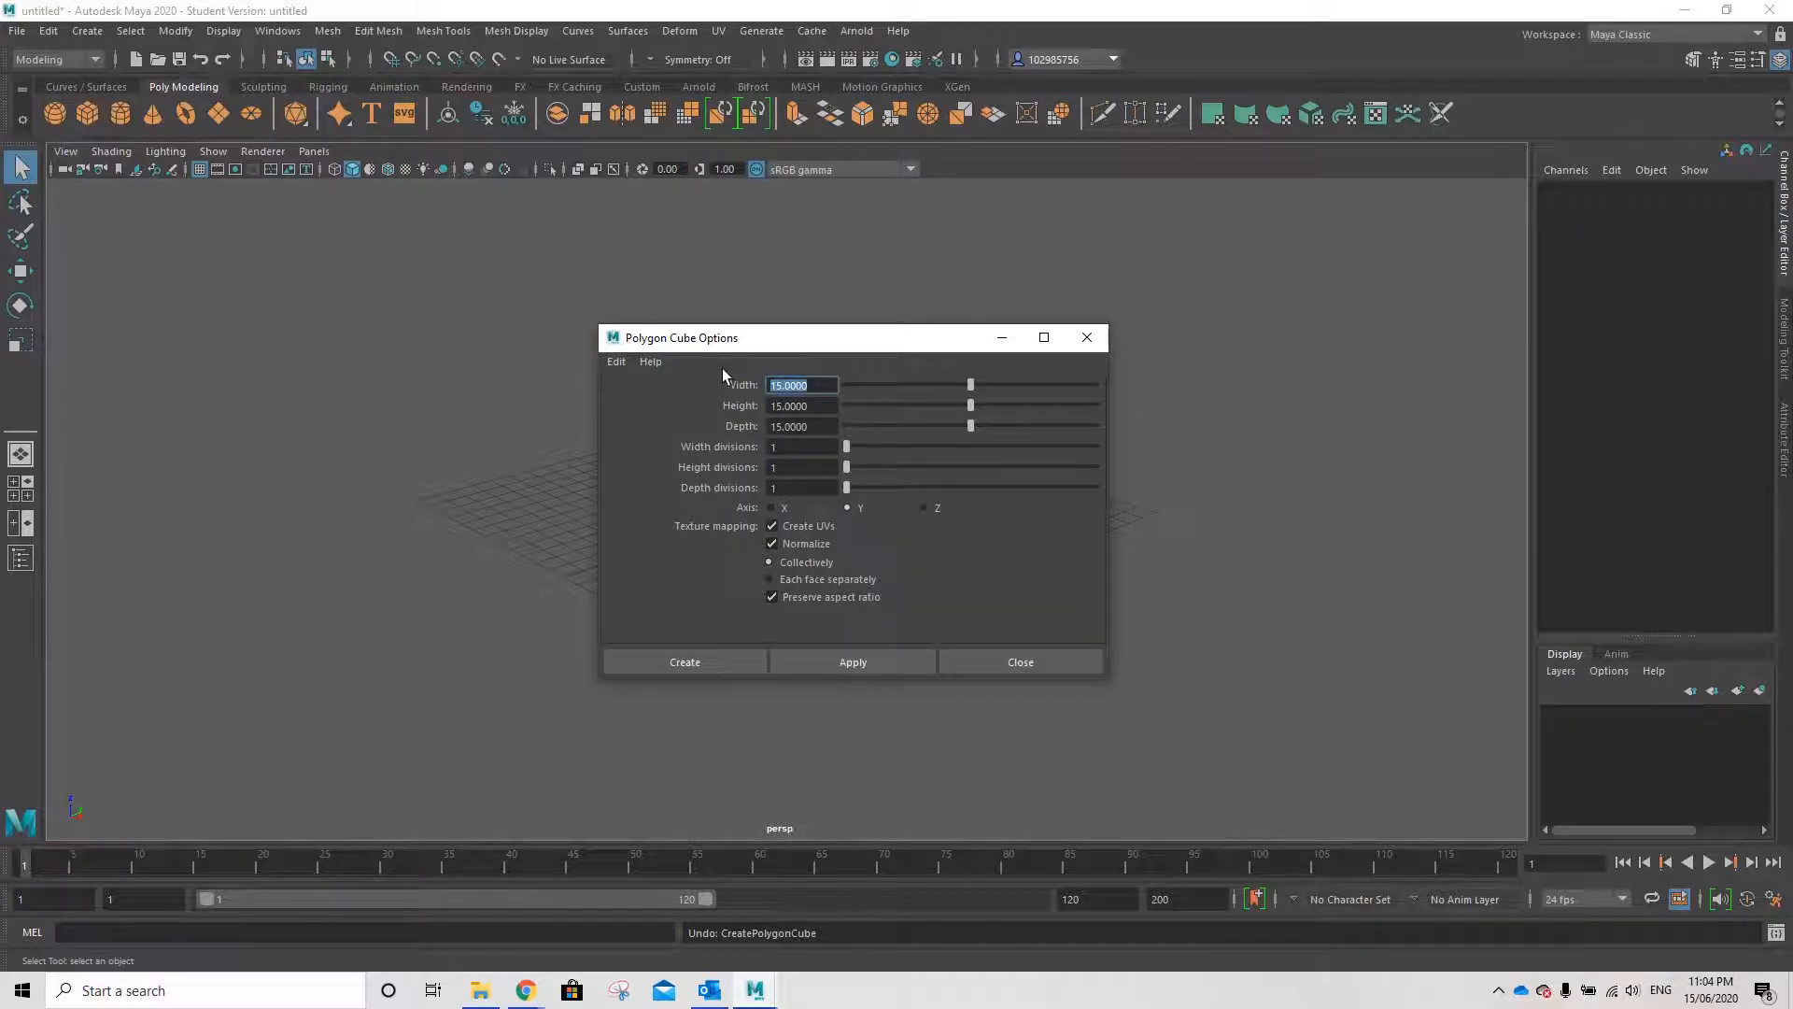
type("20")
key("BackSpace")
key("BackSpace")
type("10")
key("Tab")
type("10")
key("Tab")
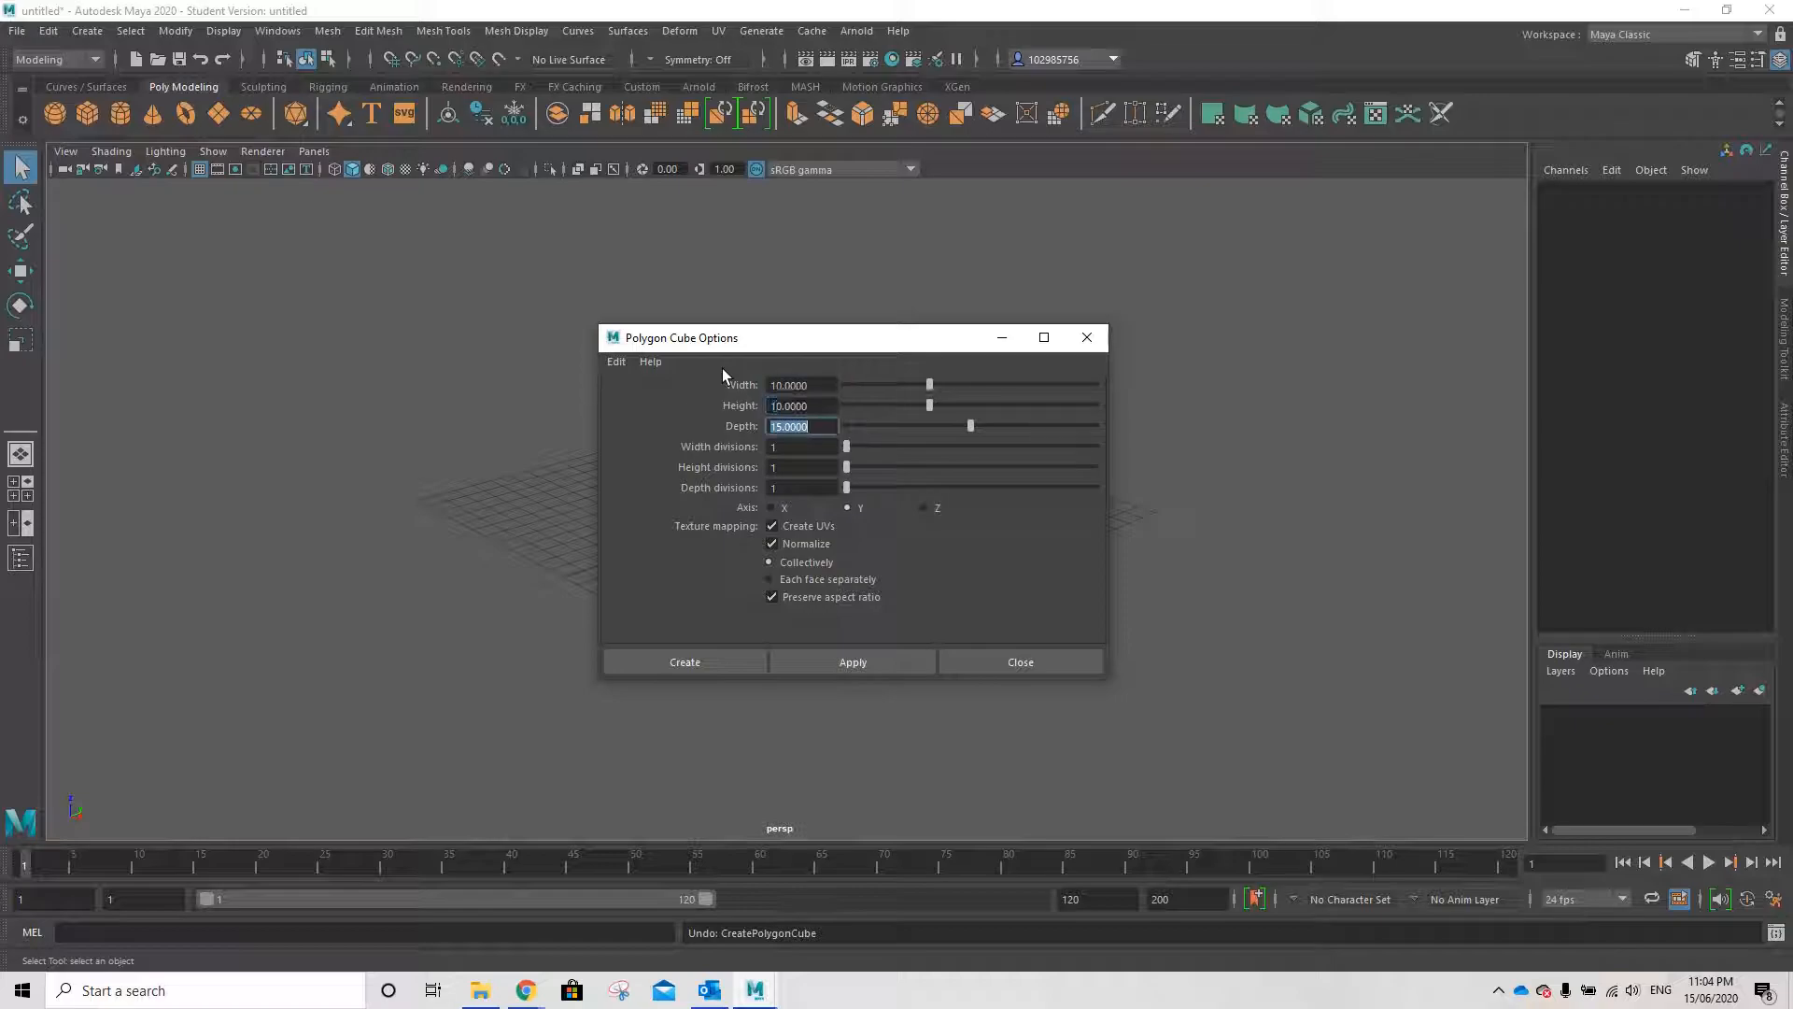
type("10")
left_click(700, 664)
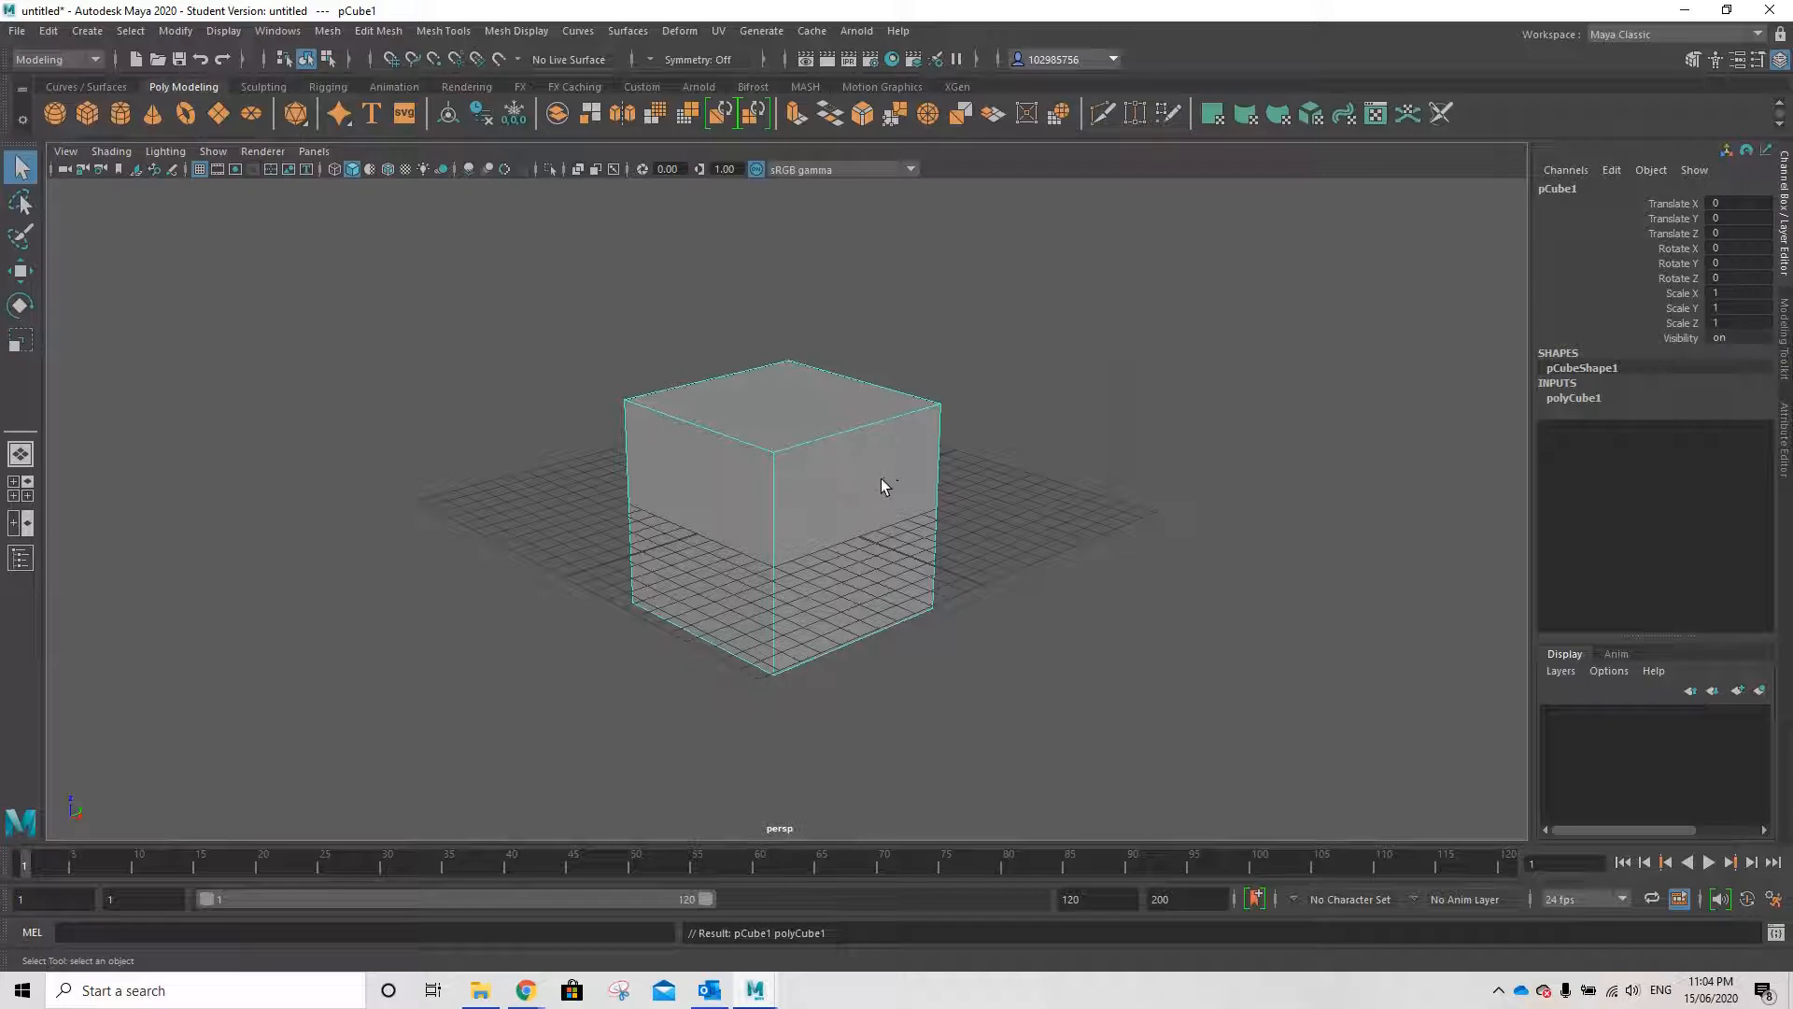
left_click(1023, 394)
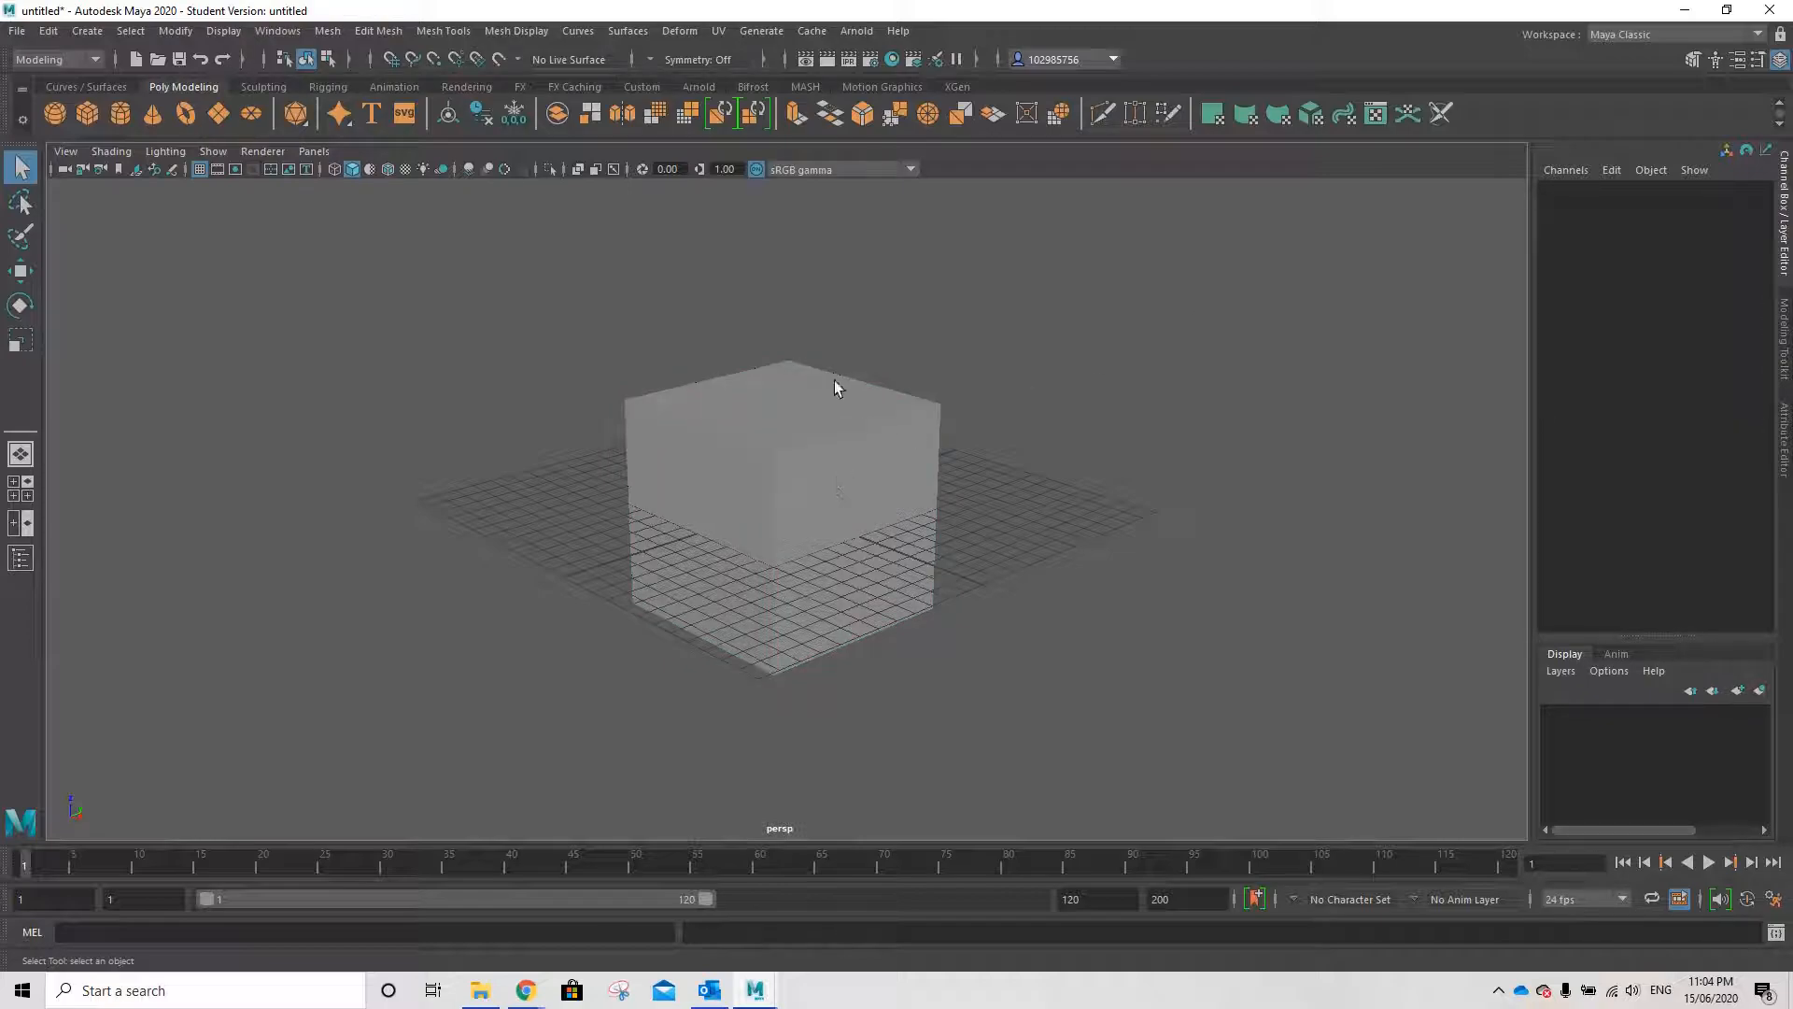
- Select the whole cube and set it to Object Mode
right_click_drag(933, 515, 951, 483)
left_click_drag(1017, 439, 921, 460)
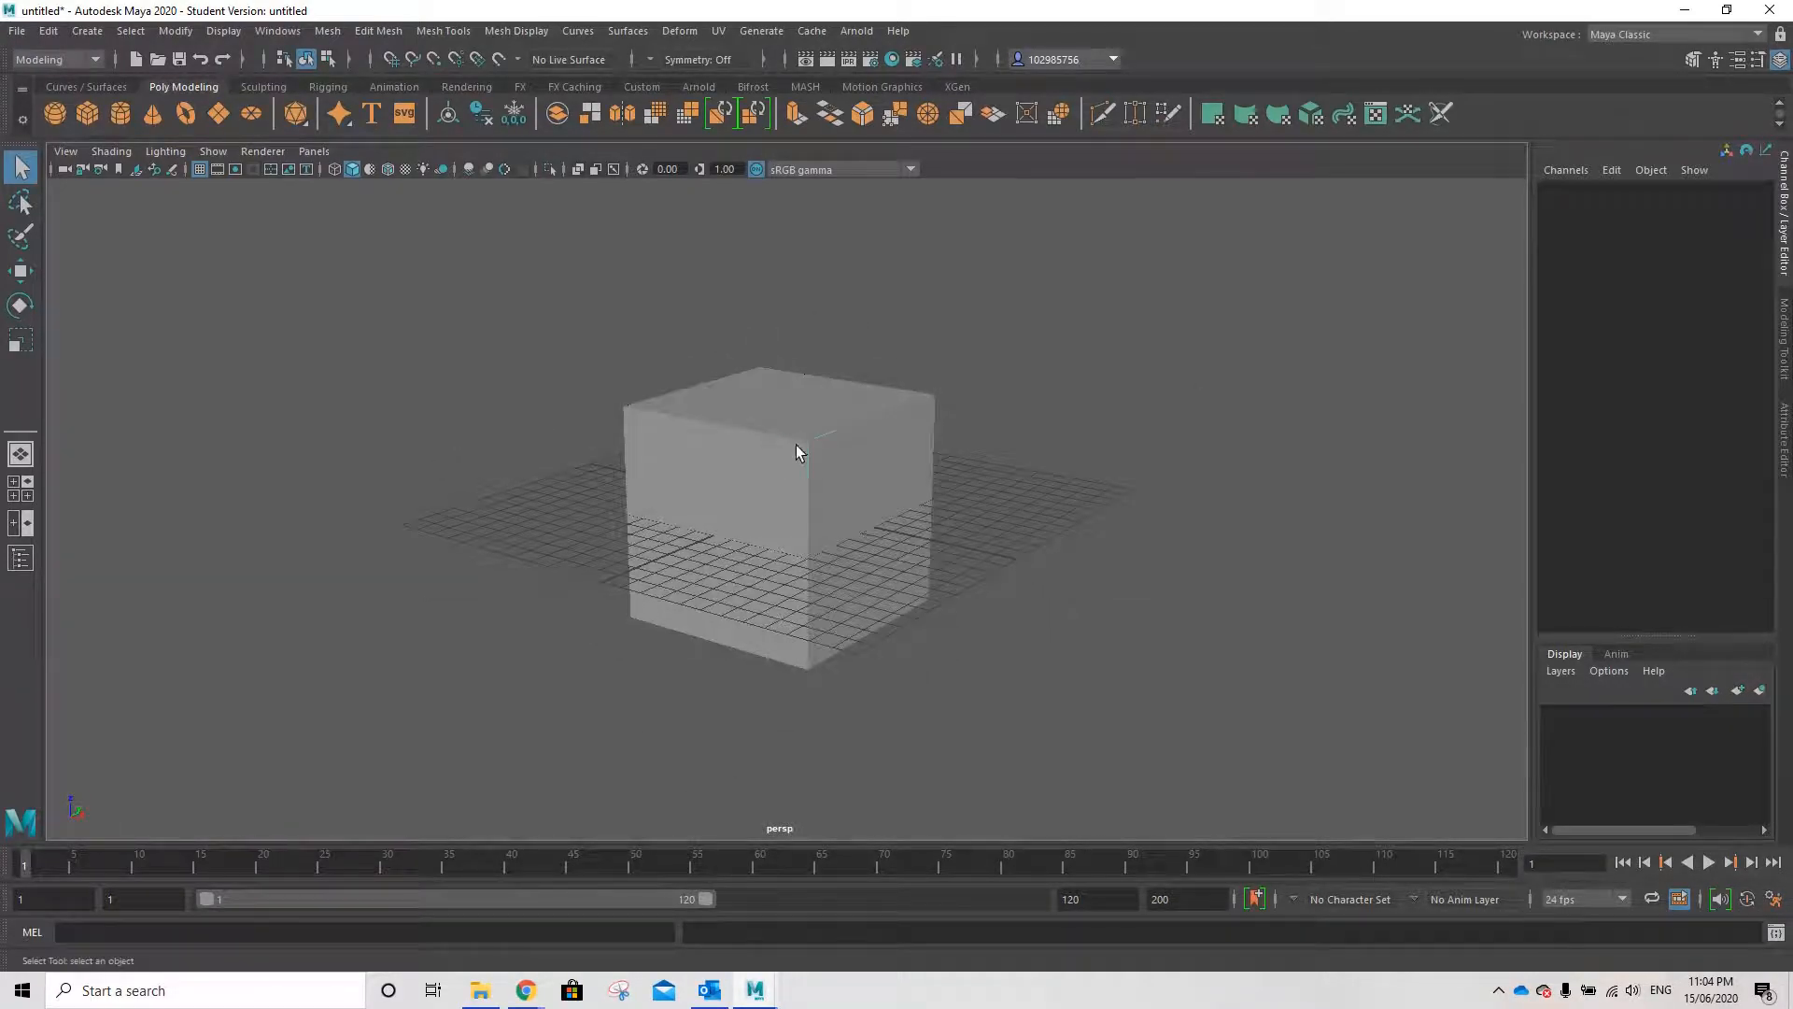
left_click(837, 461)
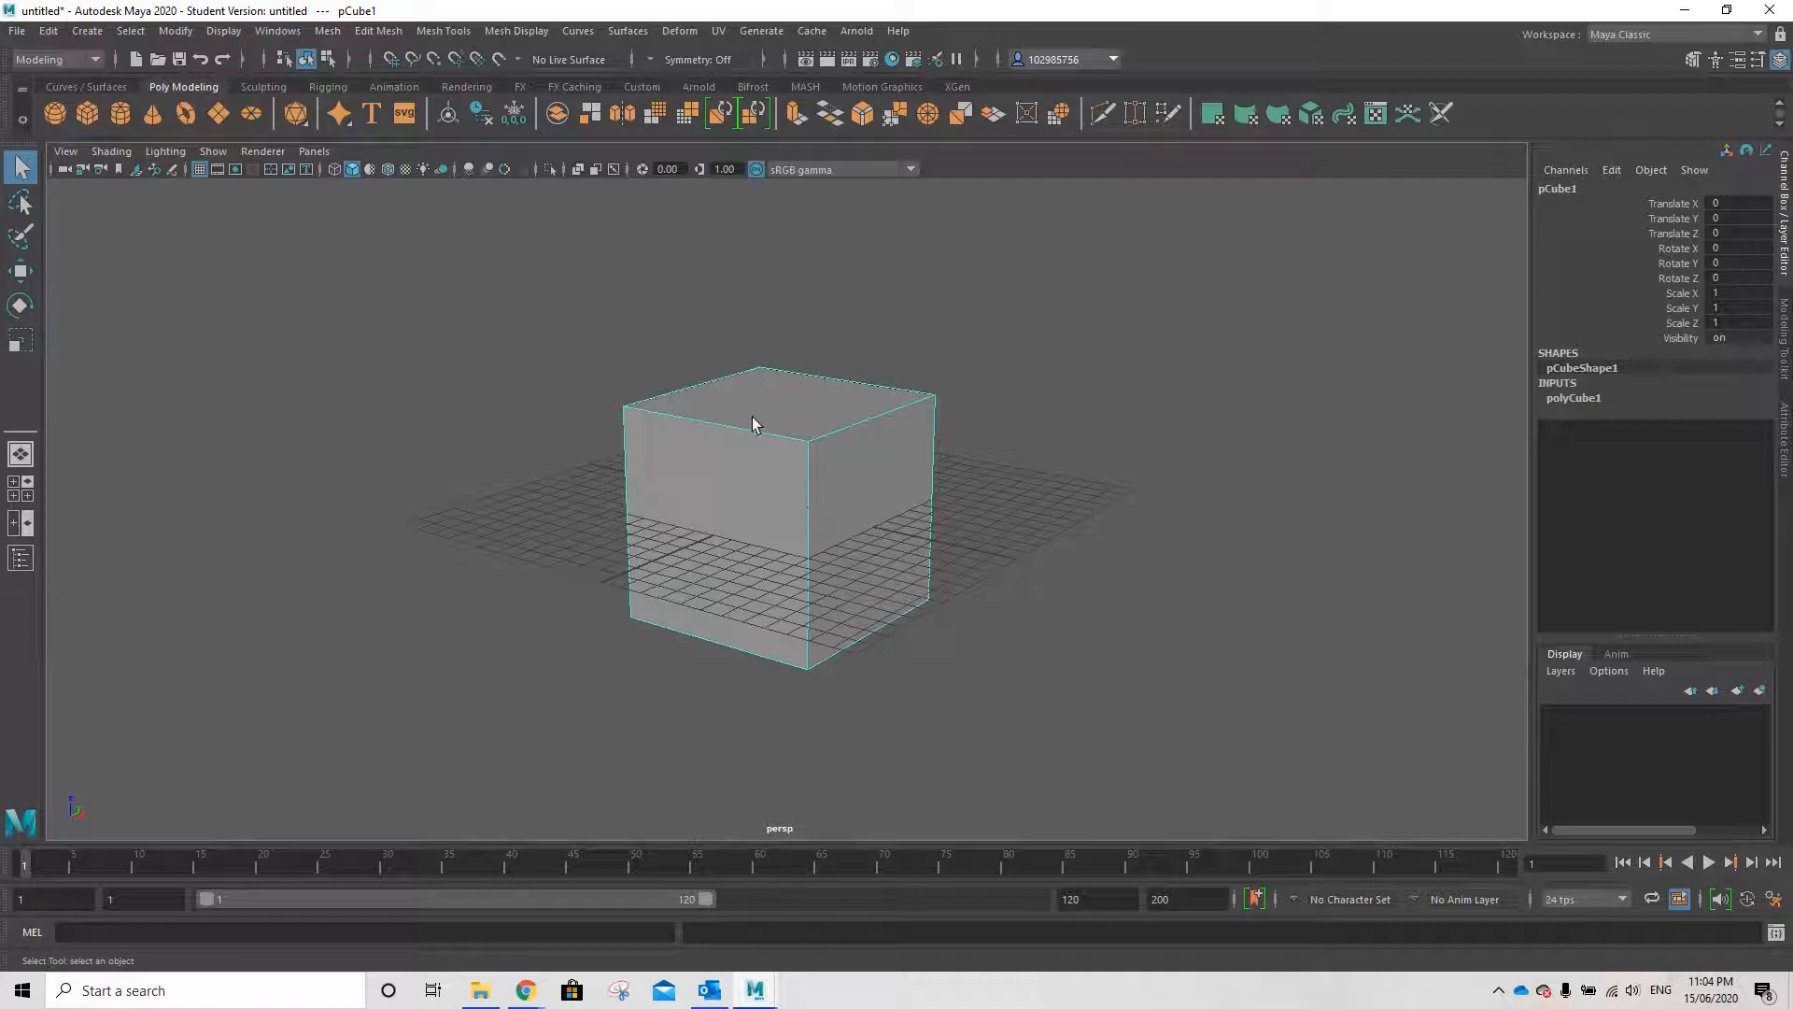
right_click(795, 475)
right_click(810, 461)
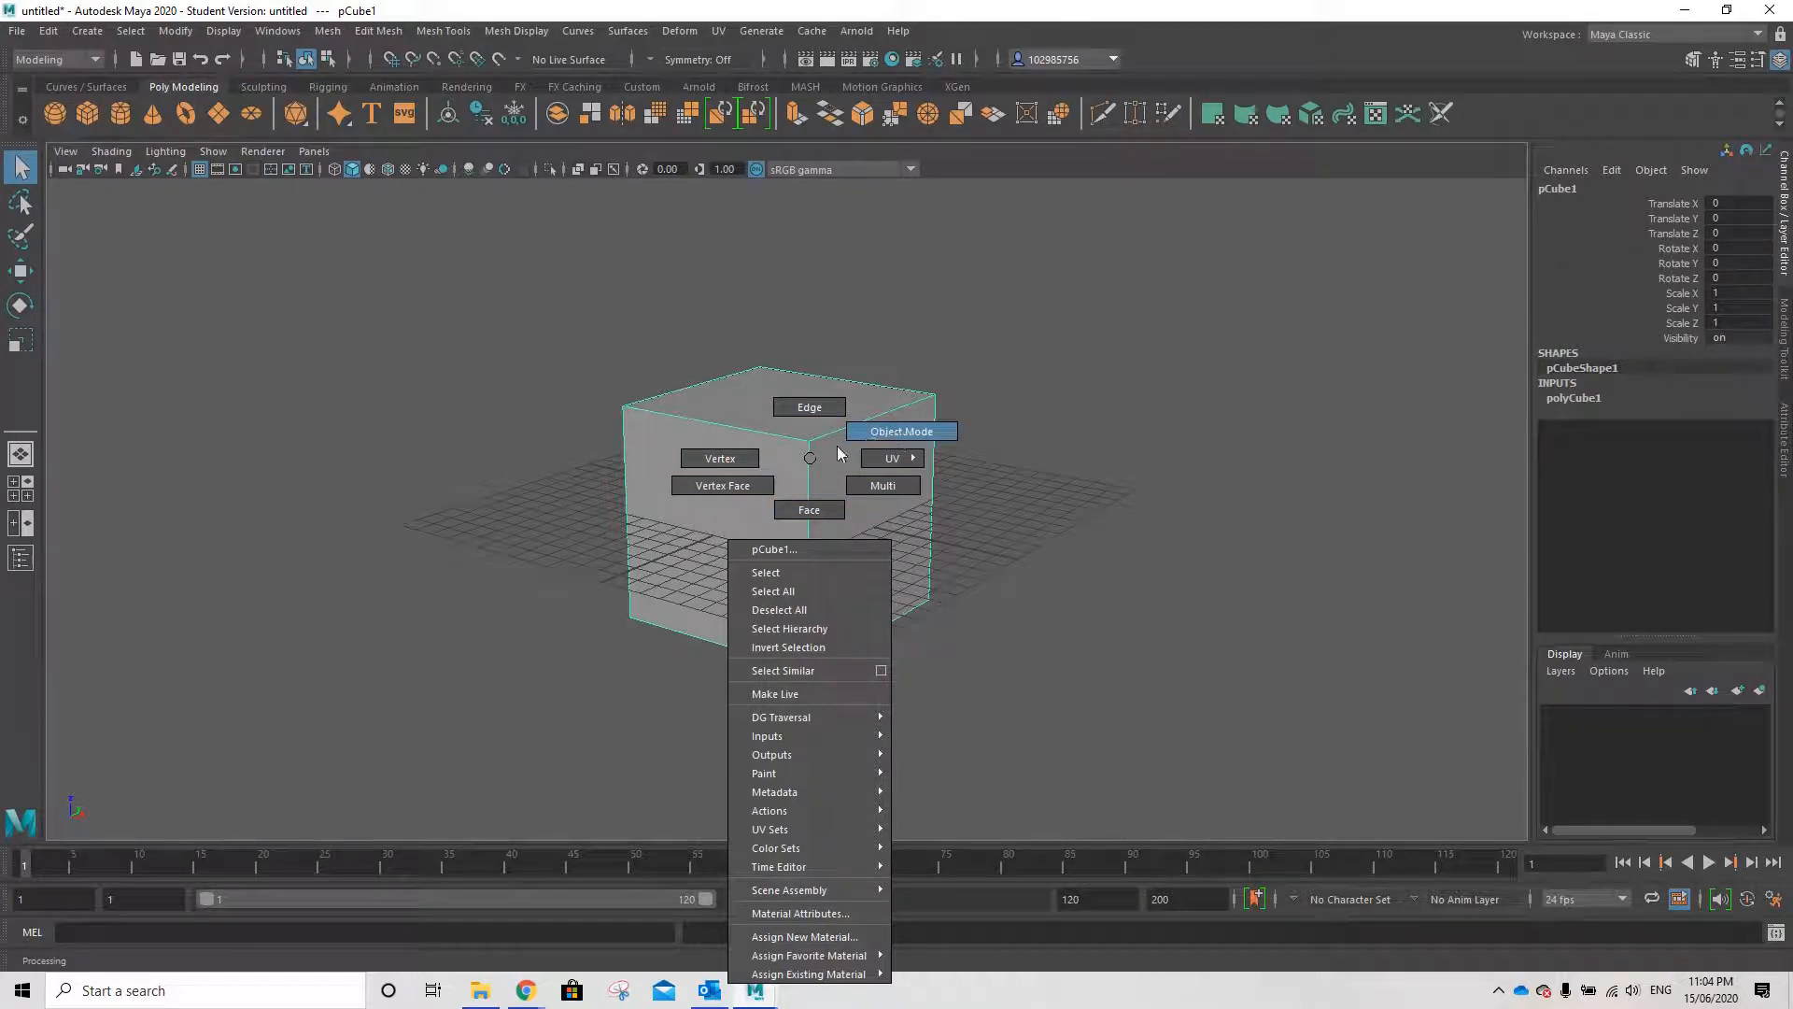
left_click(889, 425)
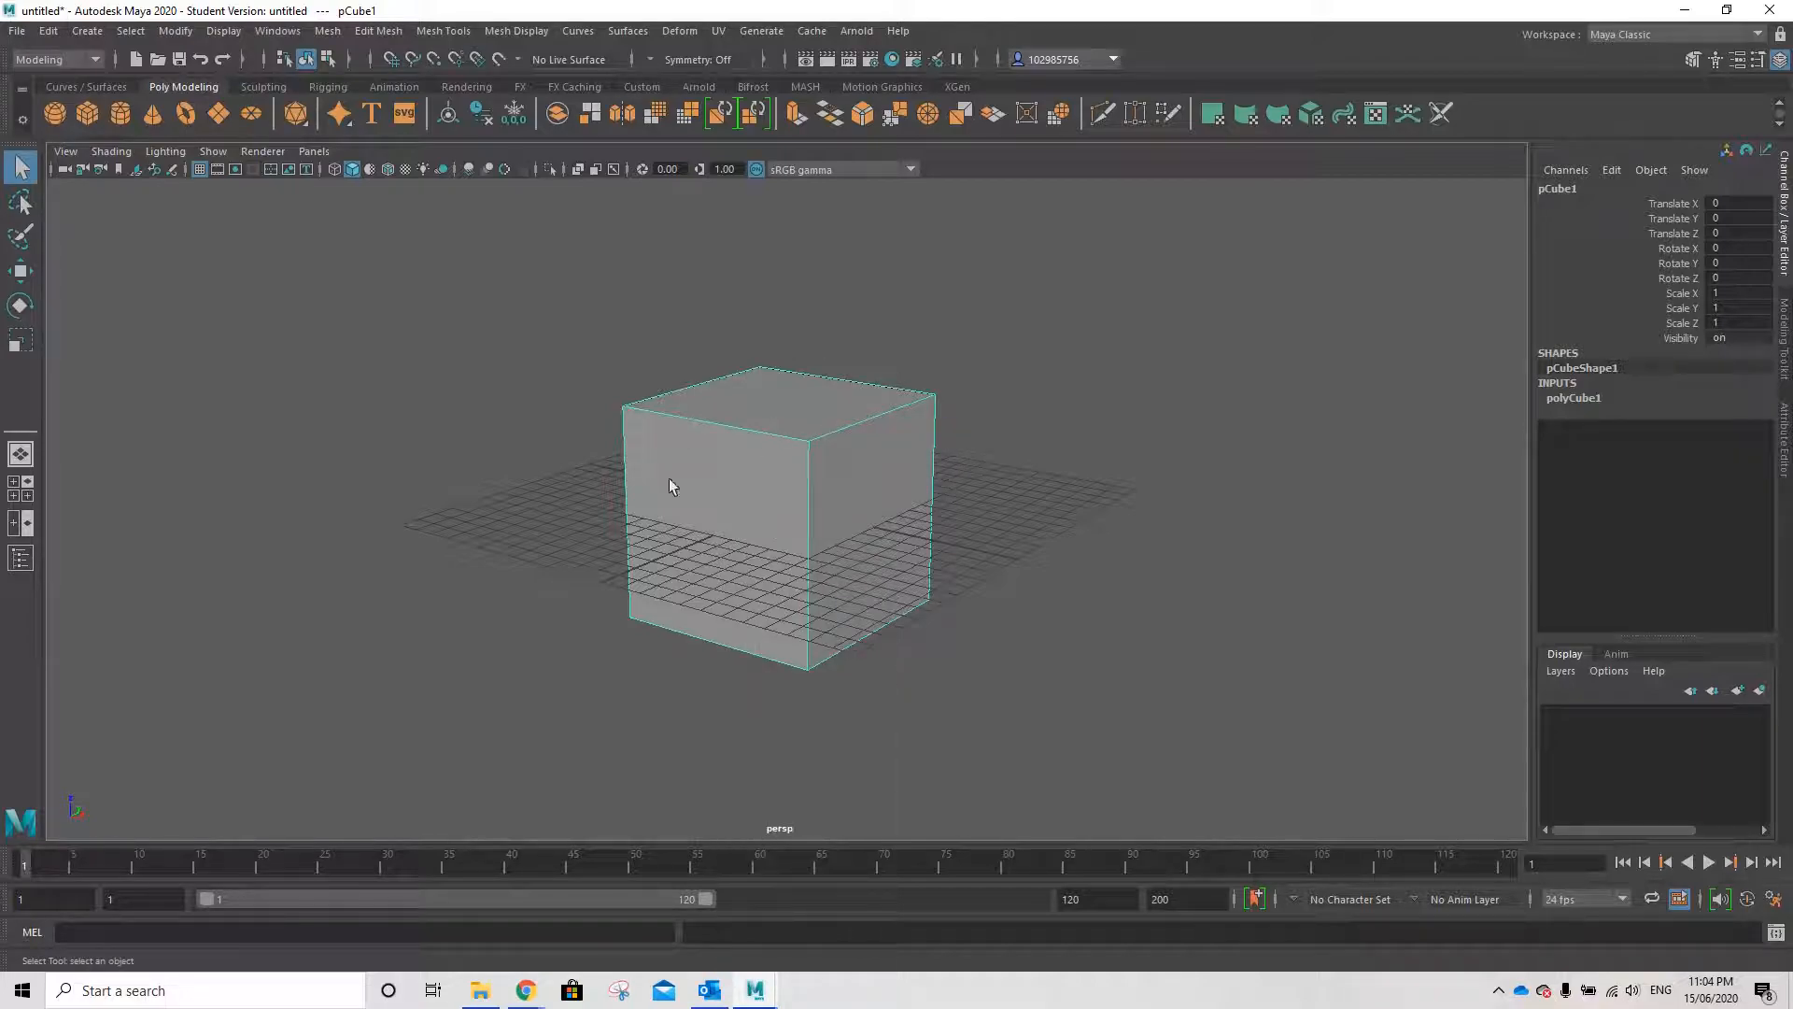
- Try to move the cube's top face upward by about 1.7 units in face selection, and undo that move
right_click(805, 434)
right_click_drag(804, 429, 803, 475)
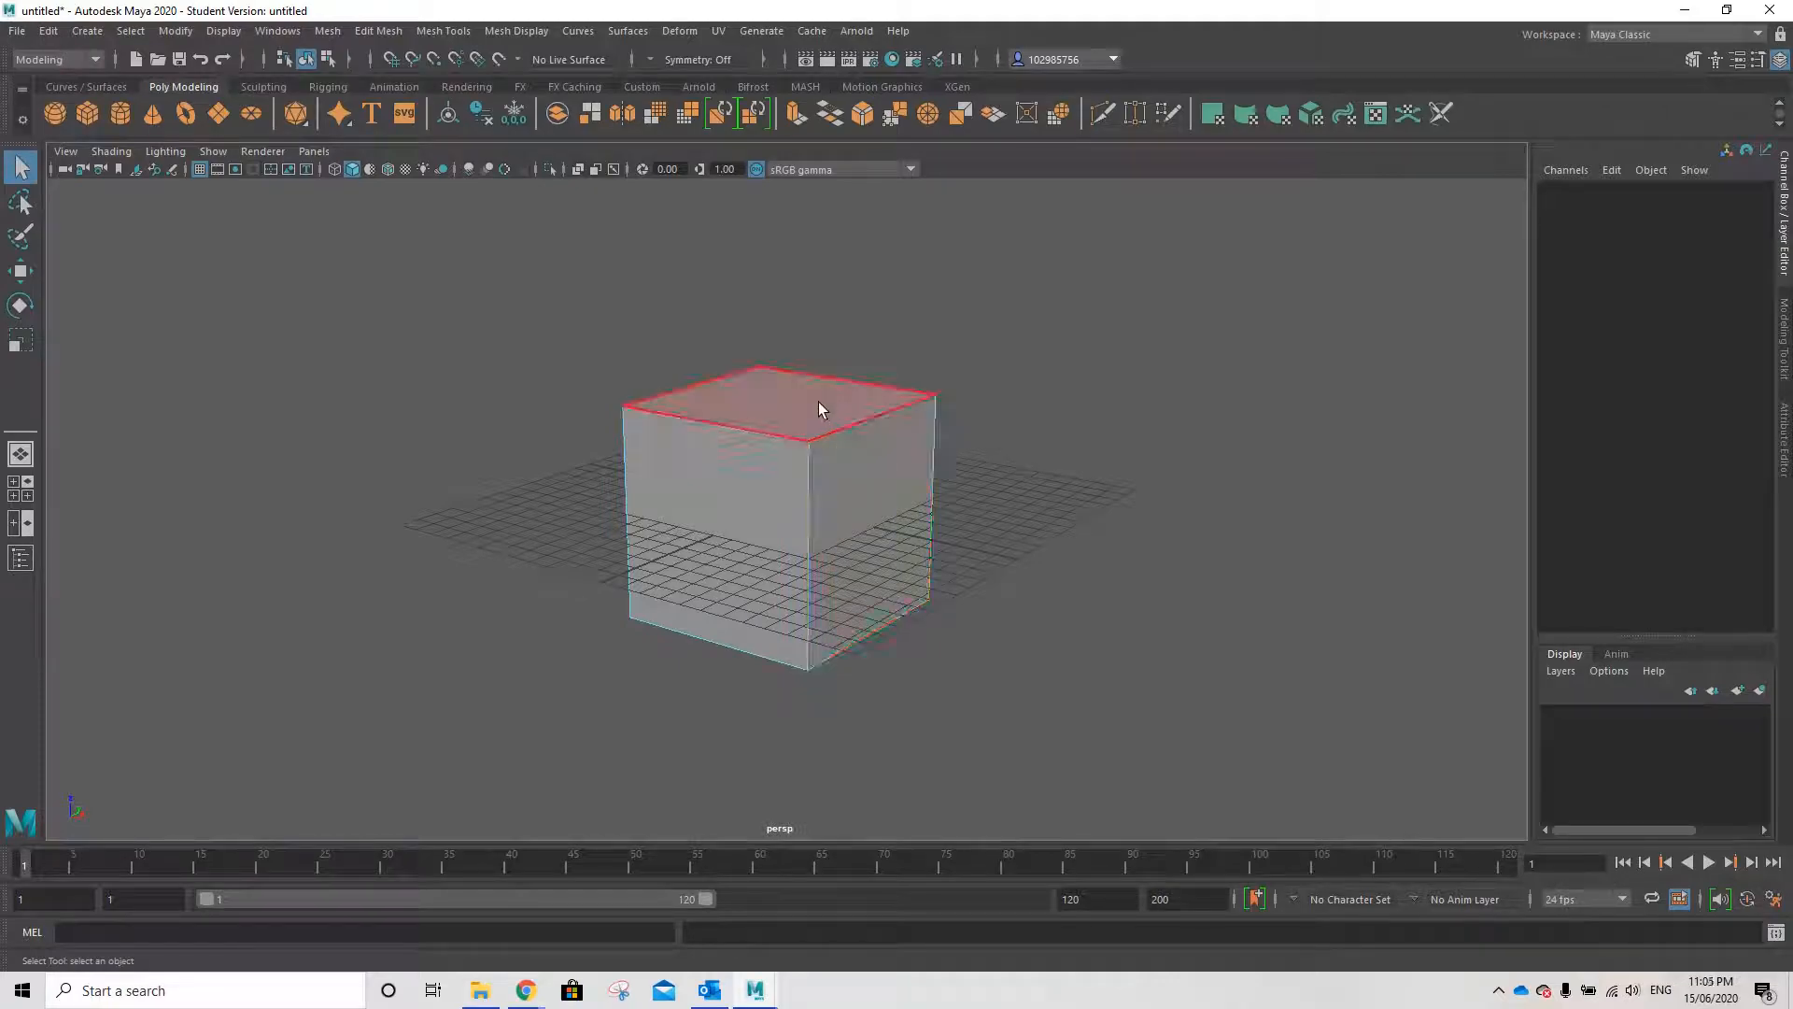
left_click_drag(996, 536, 1102, 459, "alt")
left_click_drag(765, 399, 1028, 454, "alt")
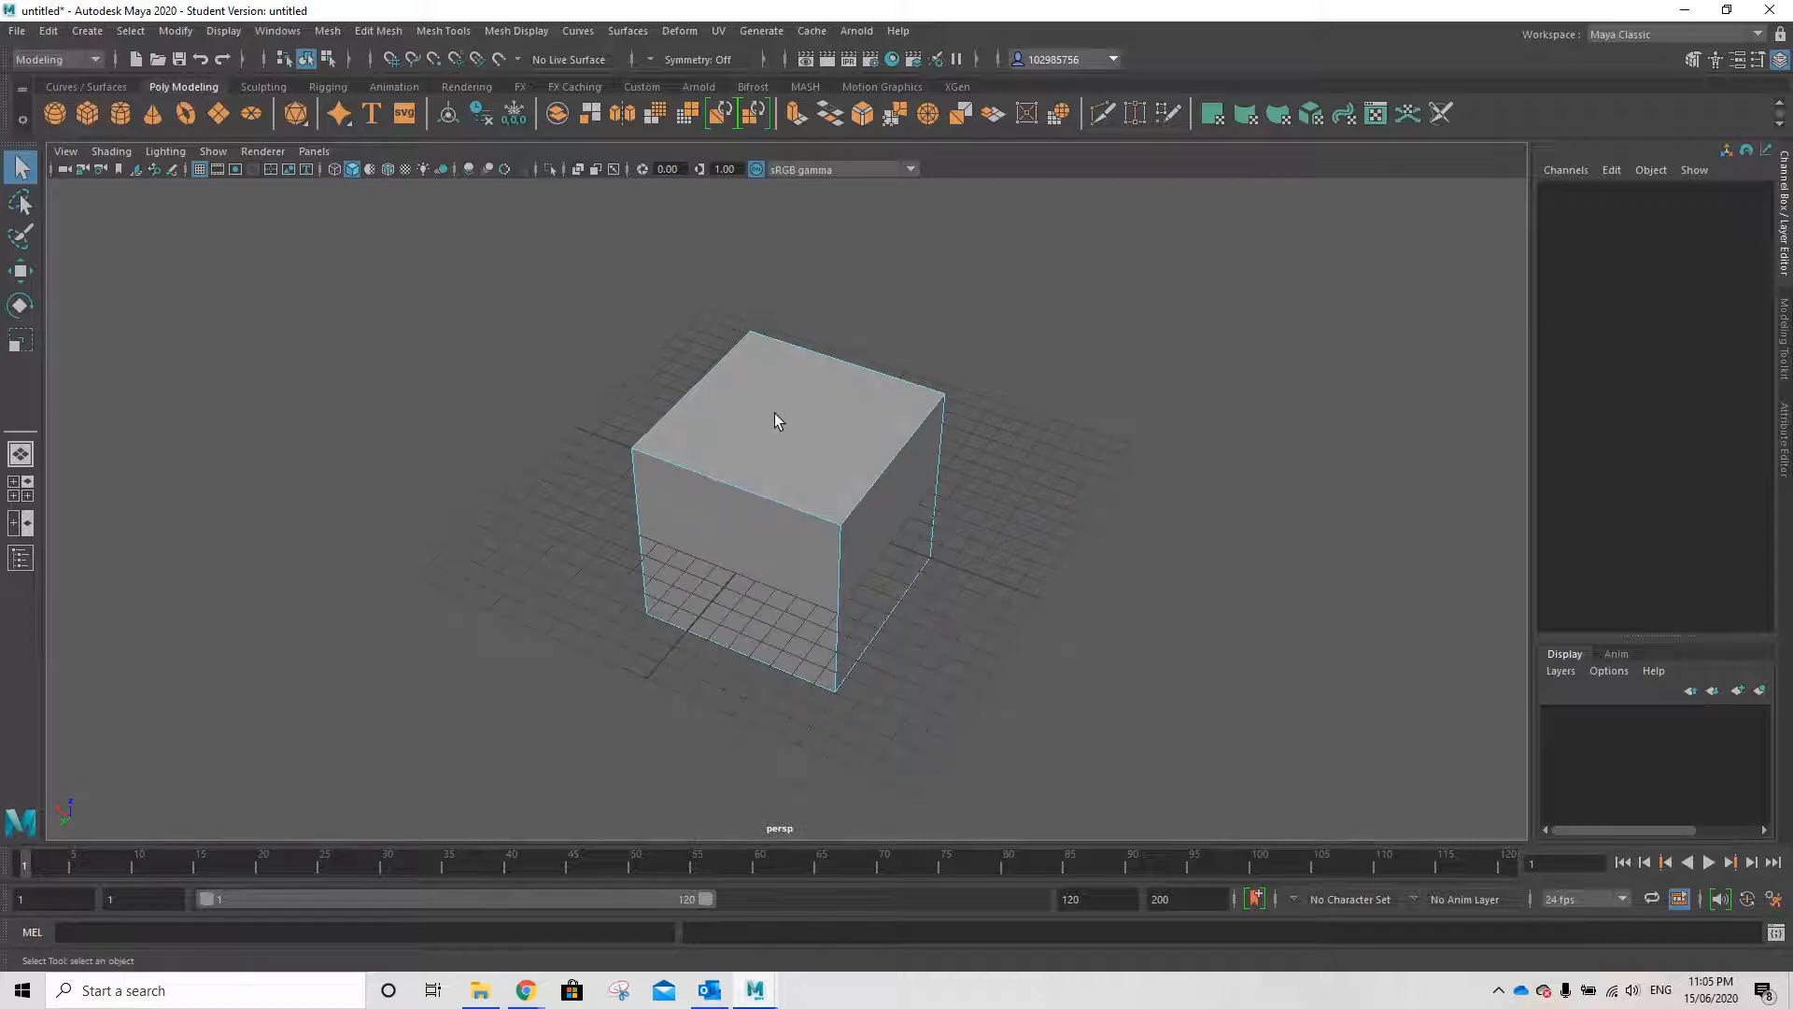
left_click(815, 443)
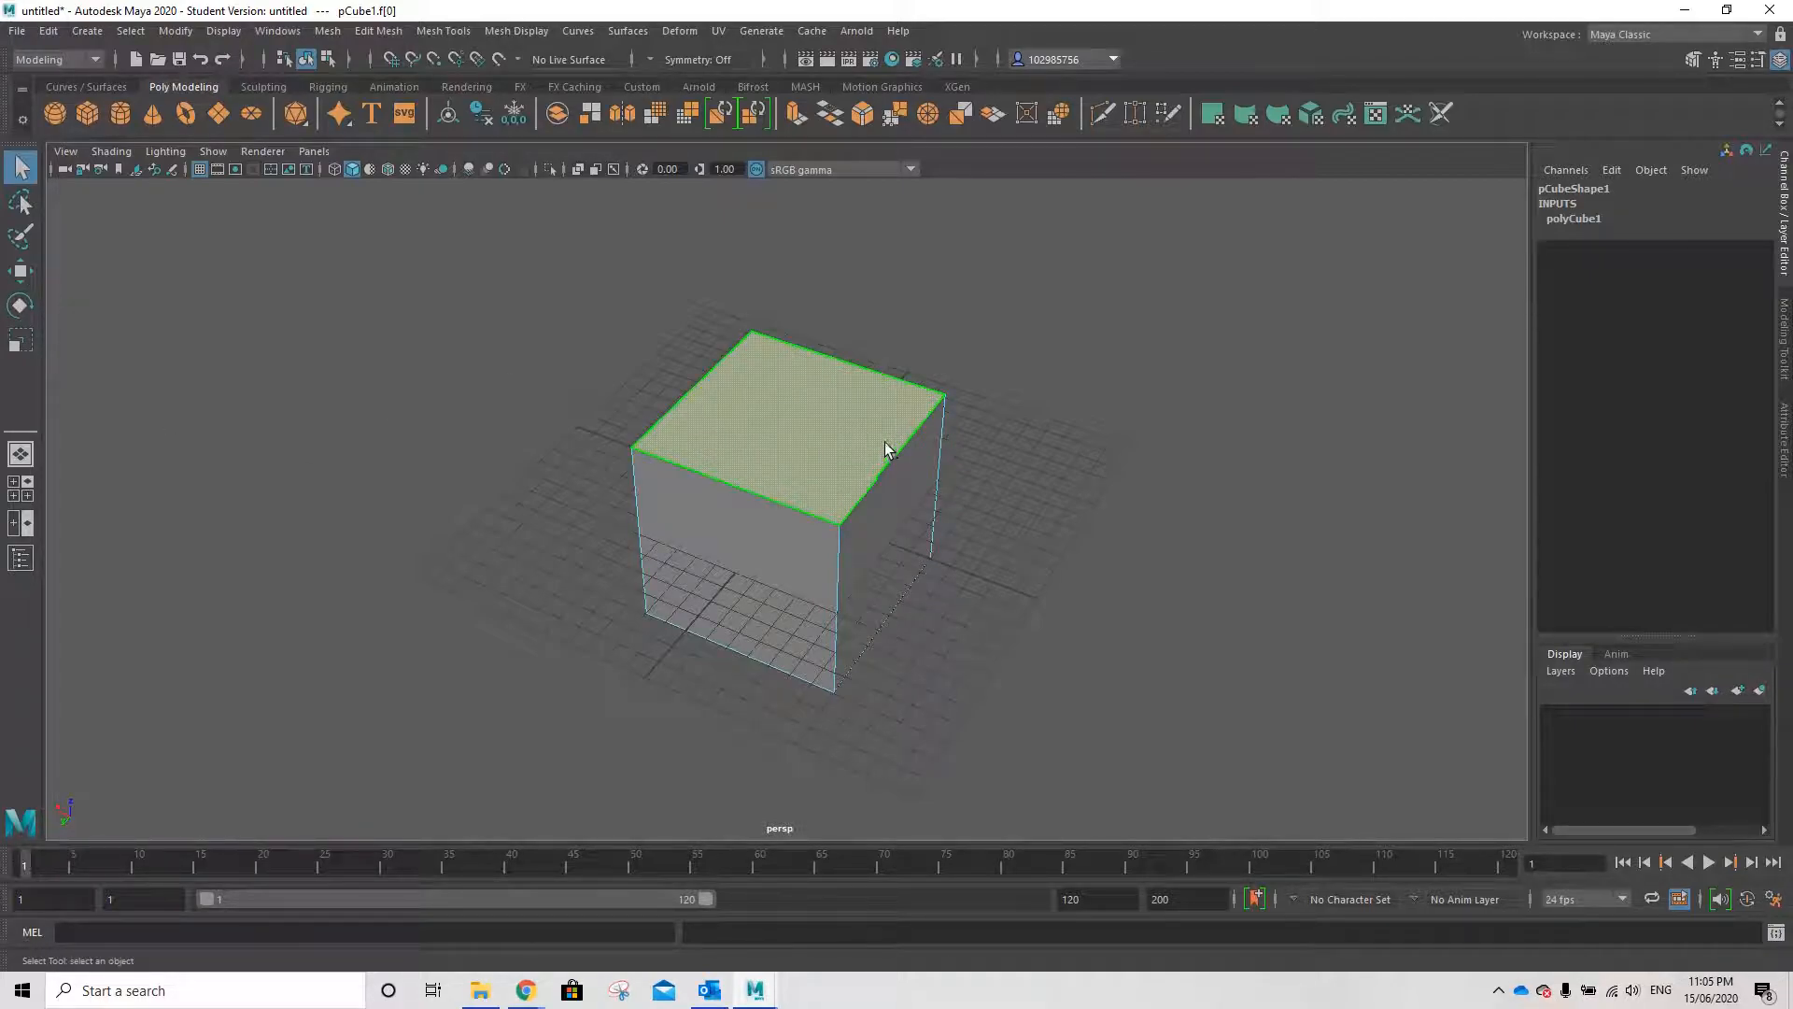
key("w")
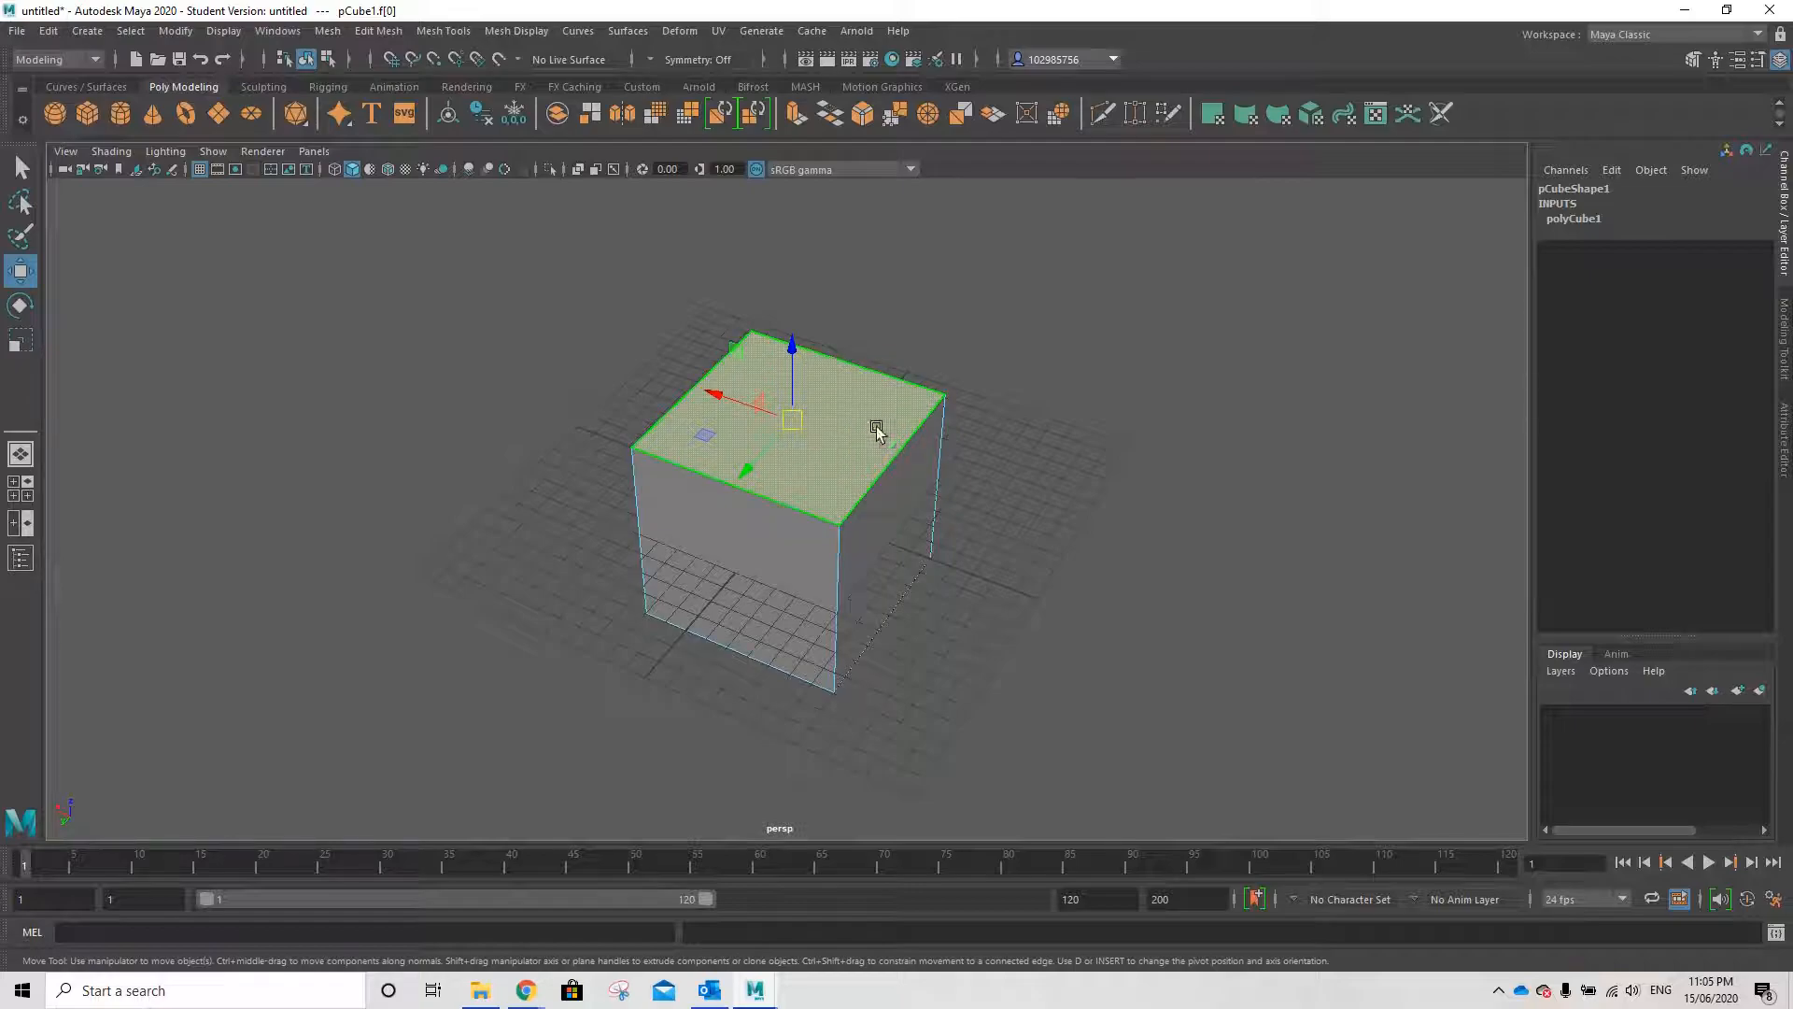
left_click_drag(791, 350, 780, 316)
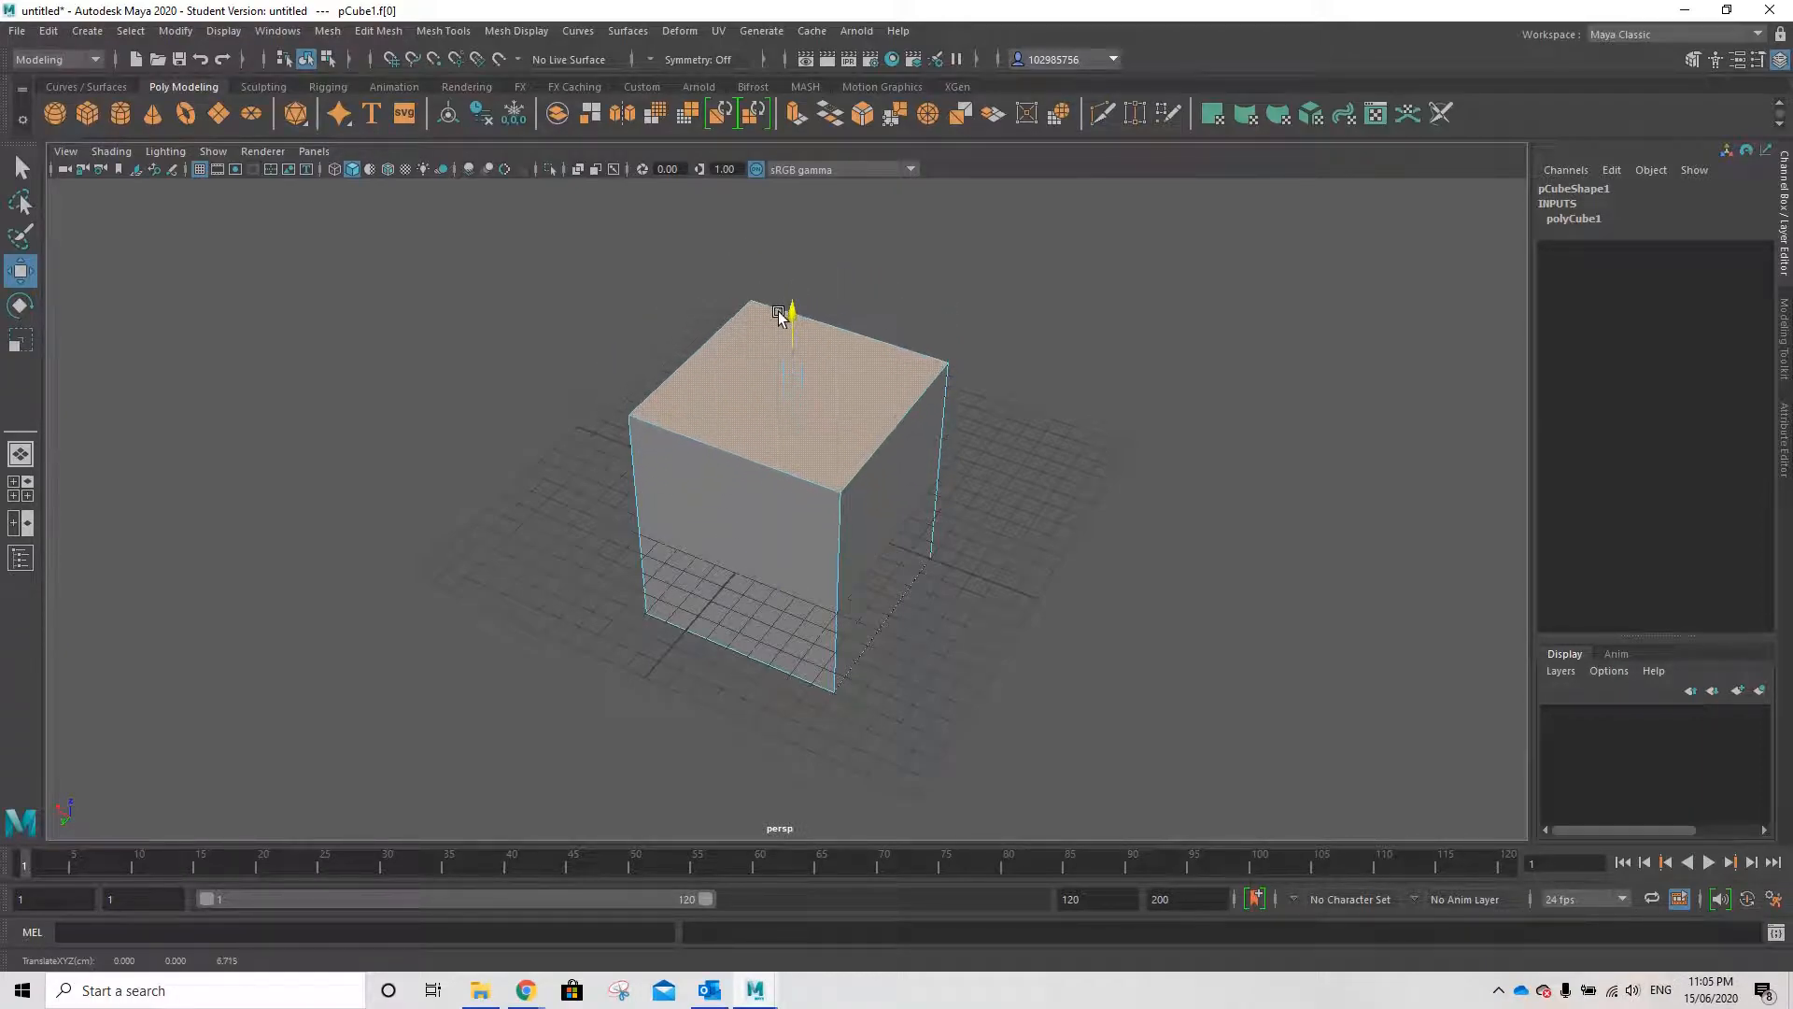
key("ctrl+z")
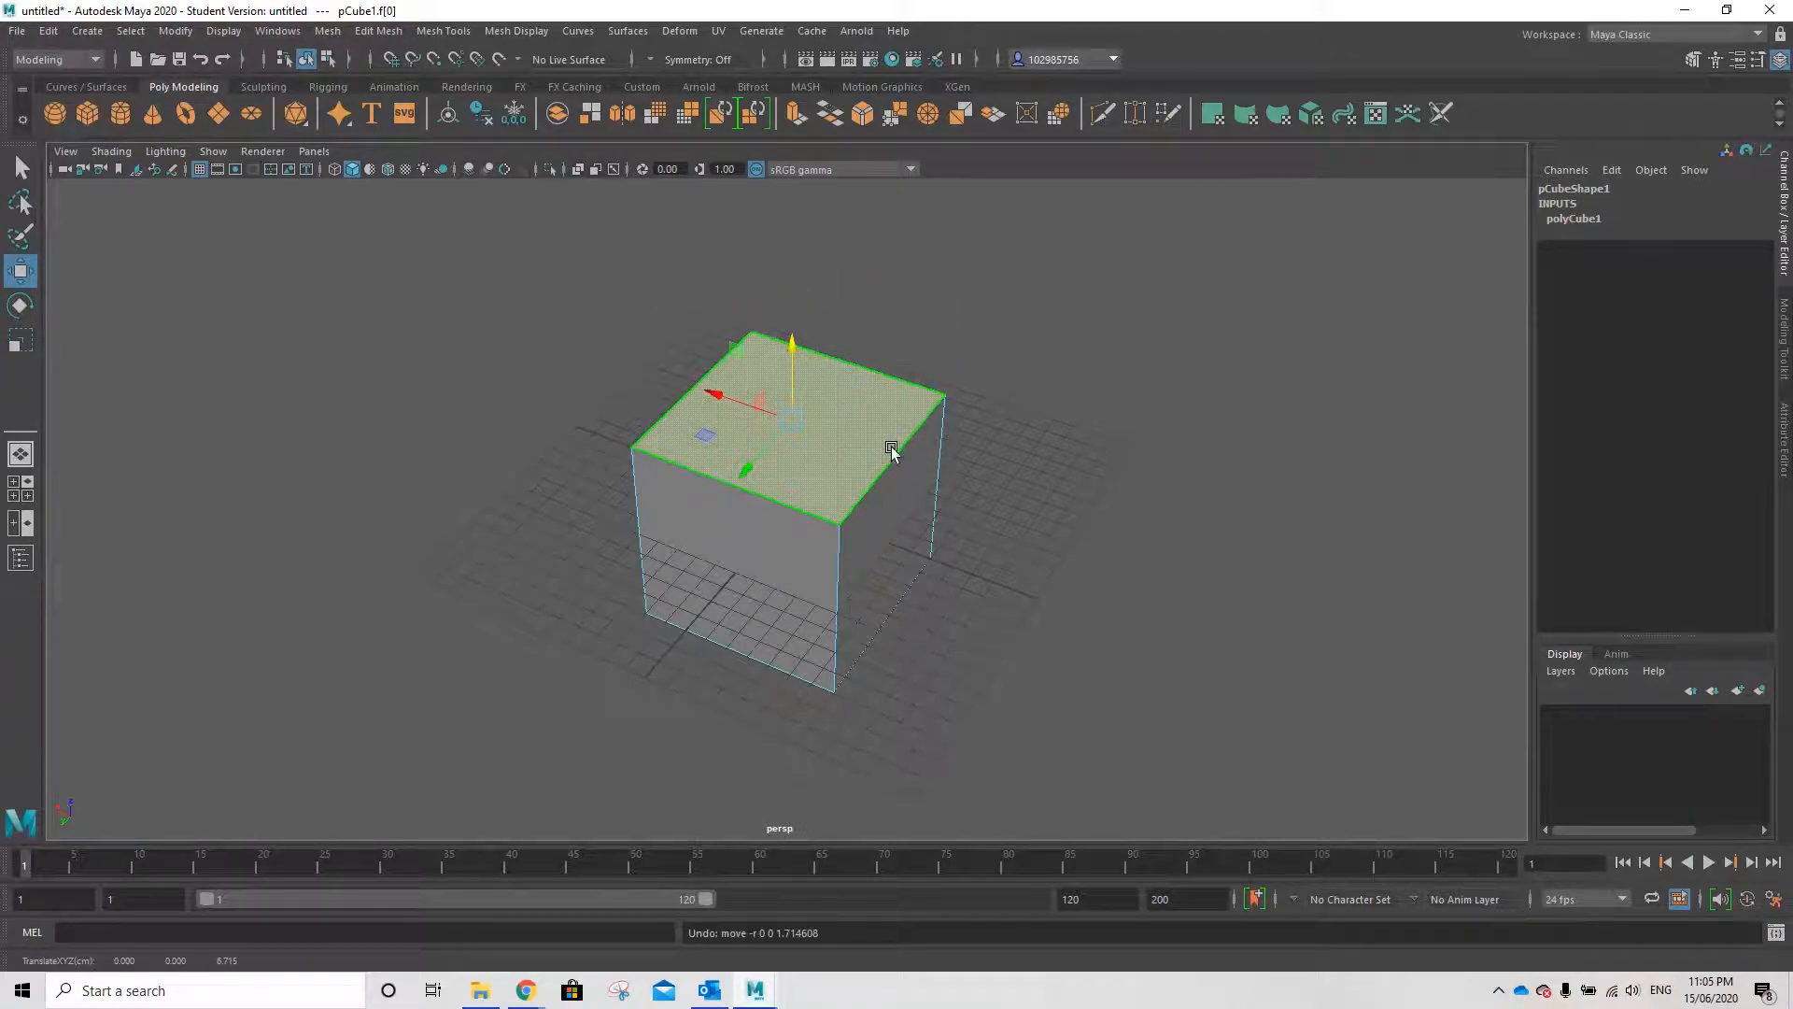
- Return the cube to Object Mode and raise it to about 5.1 on Translate Z so it rests on the grid
right_click(842, 439)
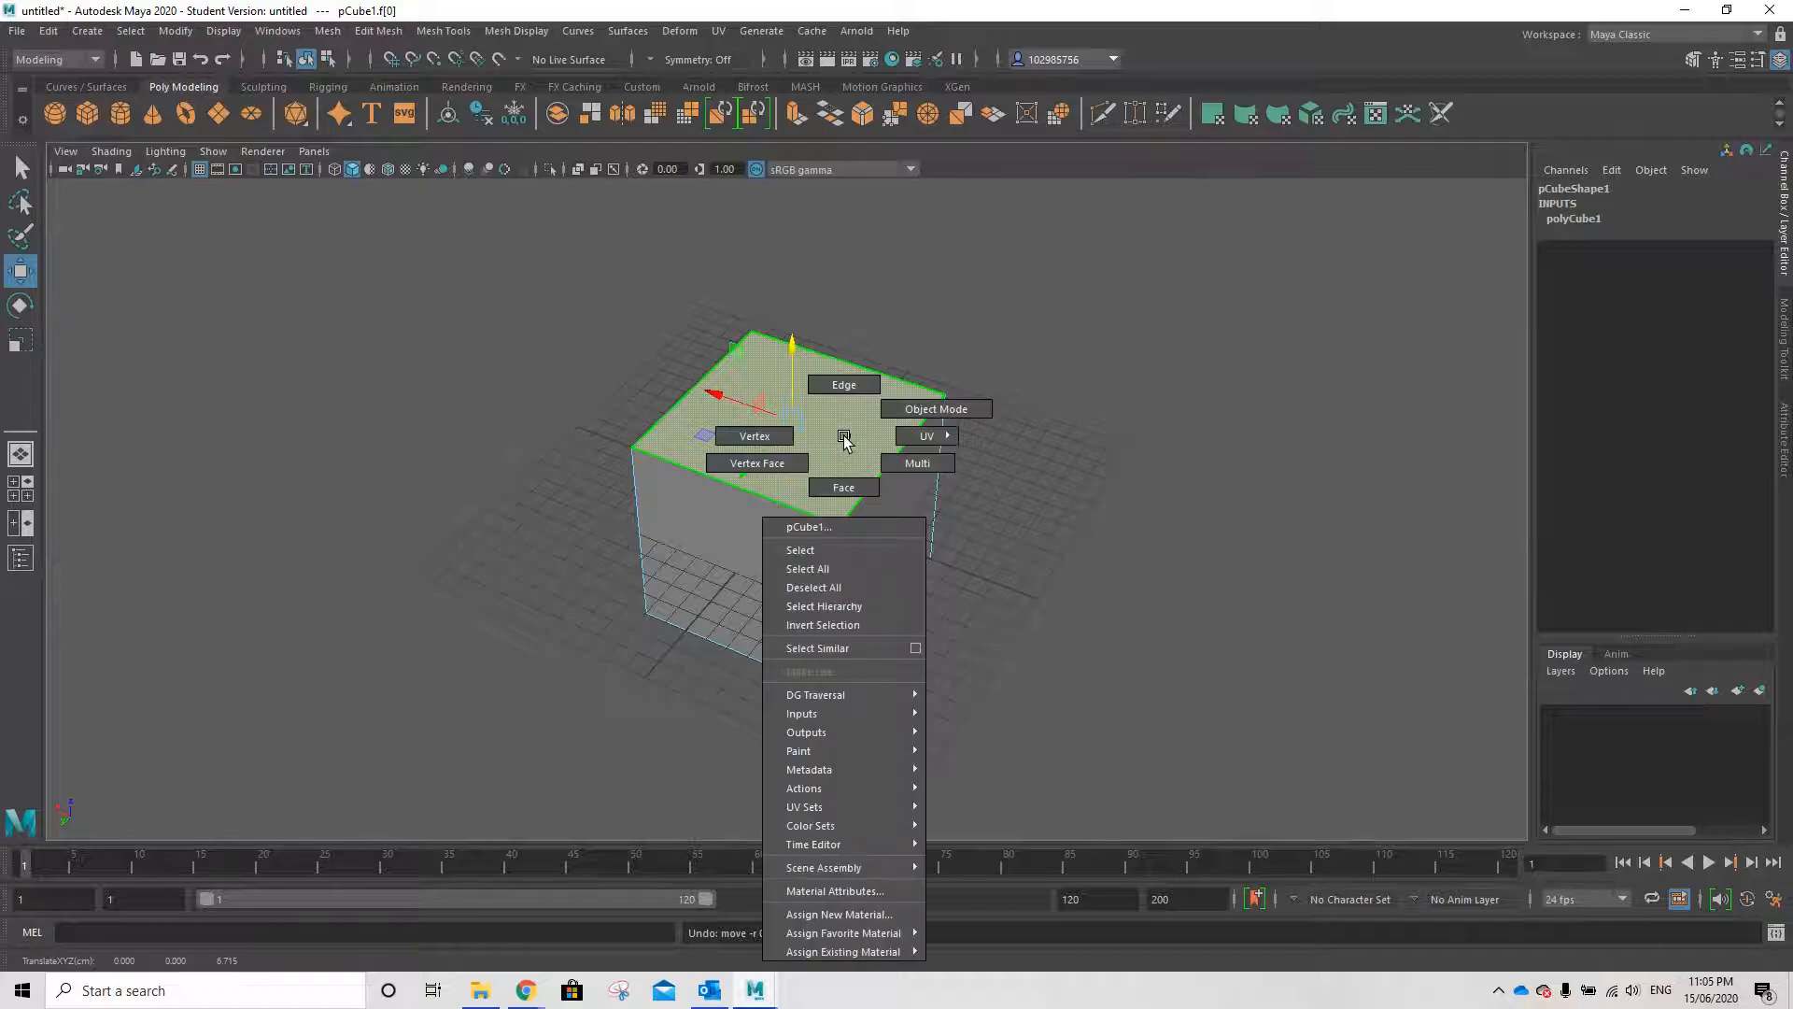
left_click(916, 418)
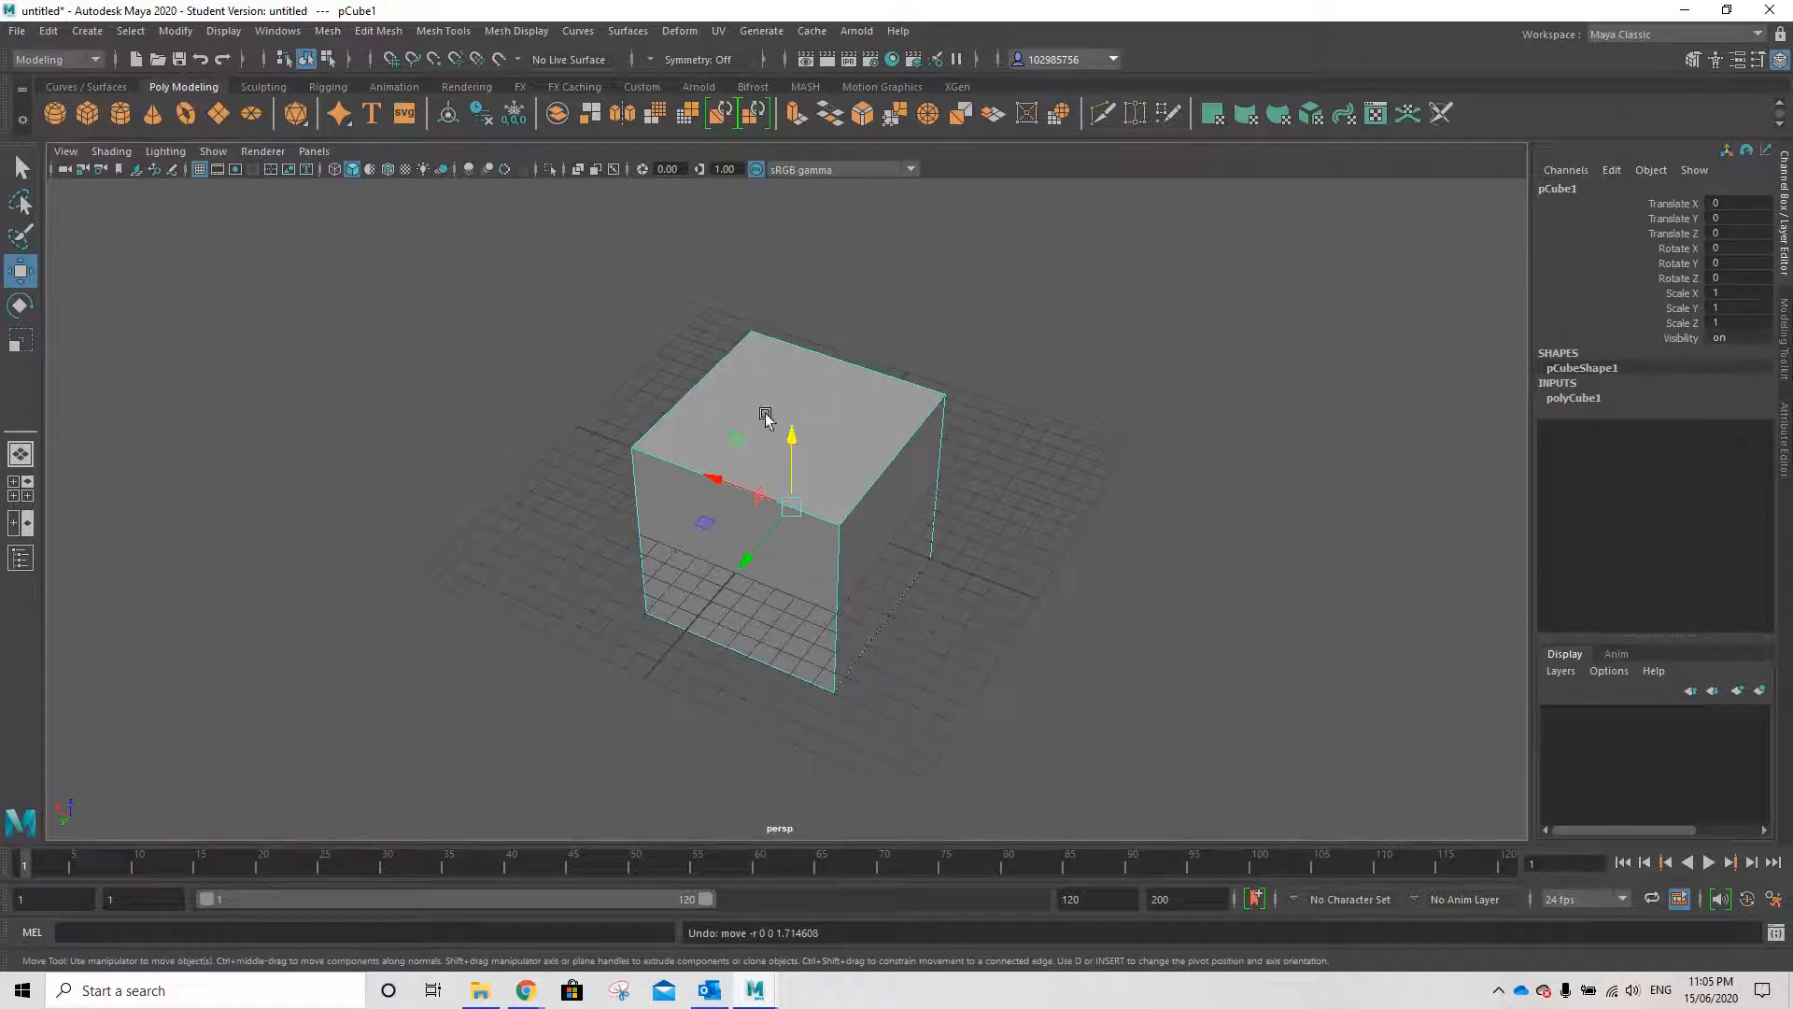
left_click_drag(1008, 552, 977, 516, "alt")
left_click_drag(786, 421, 784, 309)
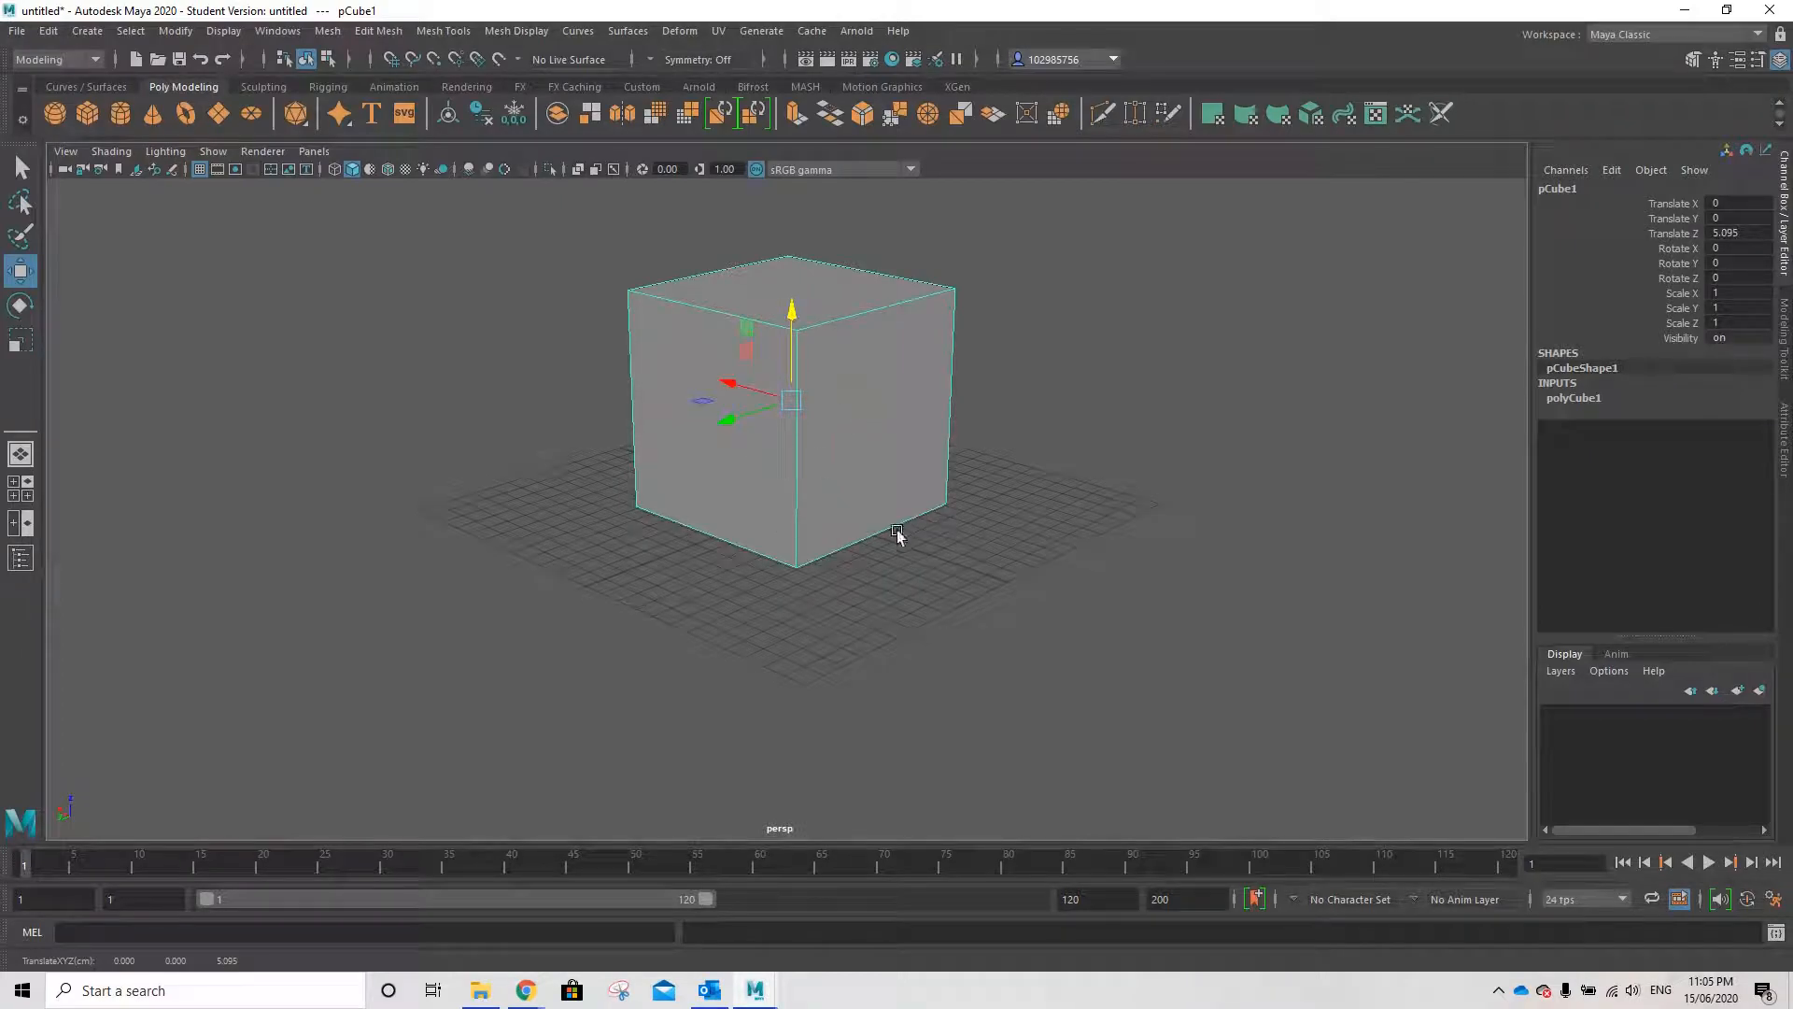
left_click_drag(896, 534, 1021, 584, "alt")
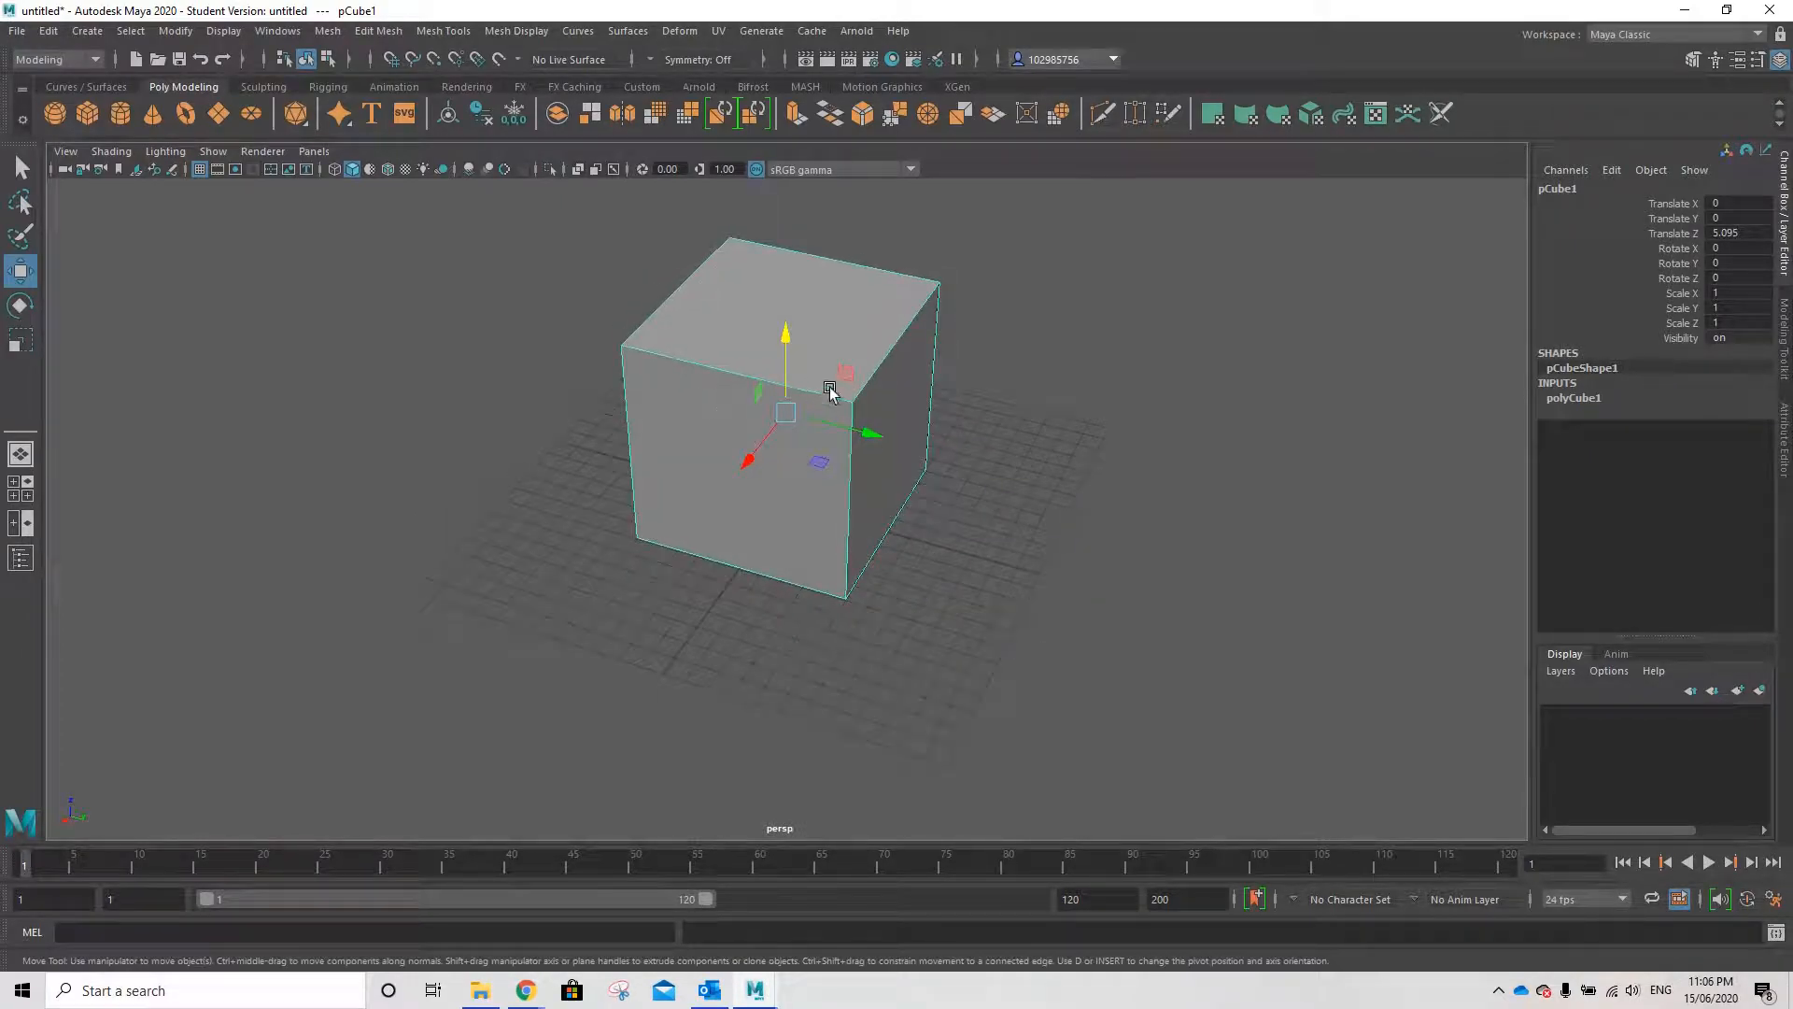
- Switch the cube to face selection and pull its side face outward along Y to about 8.7, lengthening it into a box
right_click(824, 336)
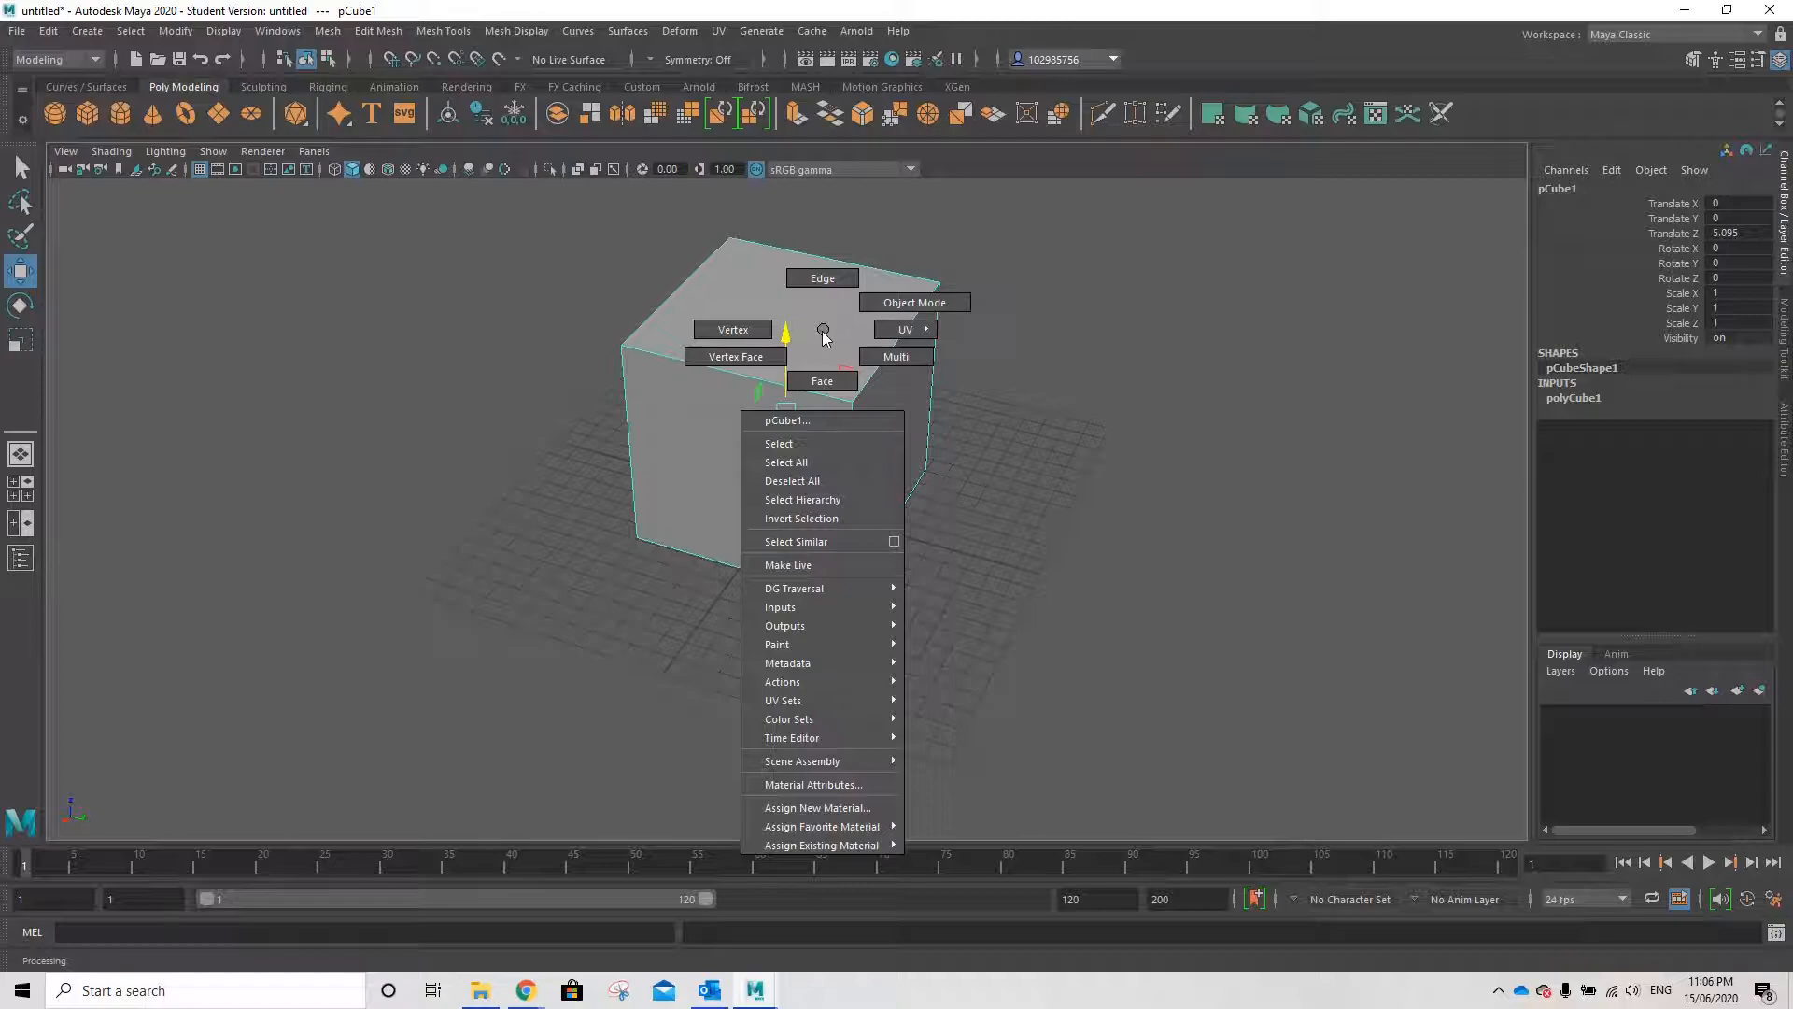
right_click_drag(825, 336, 823, 379)
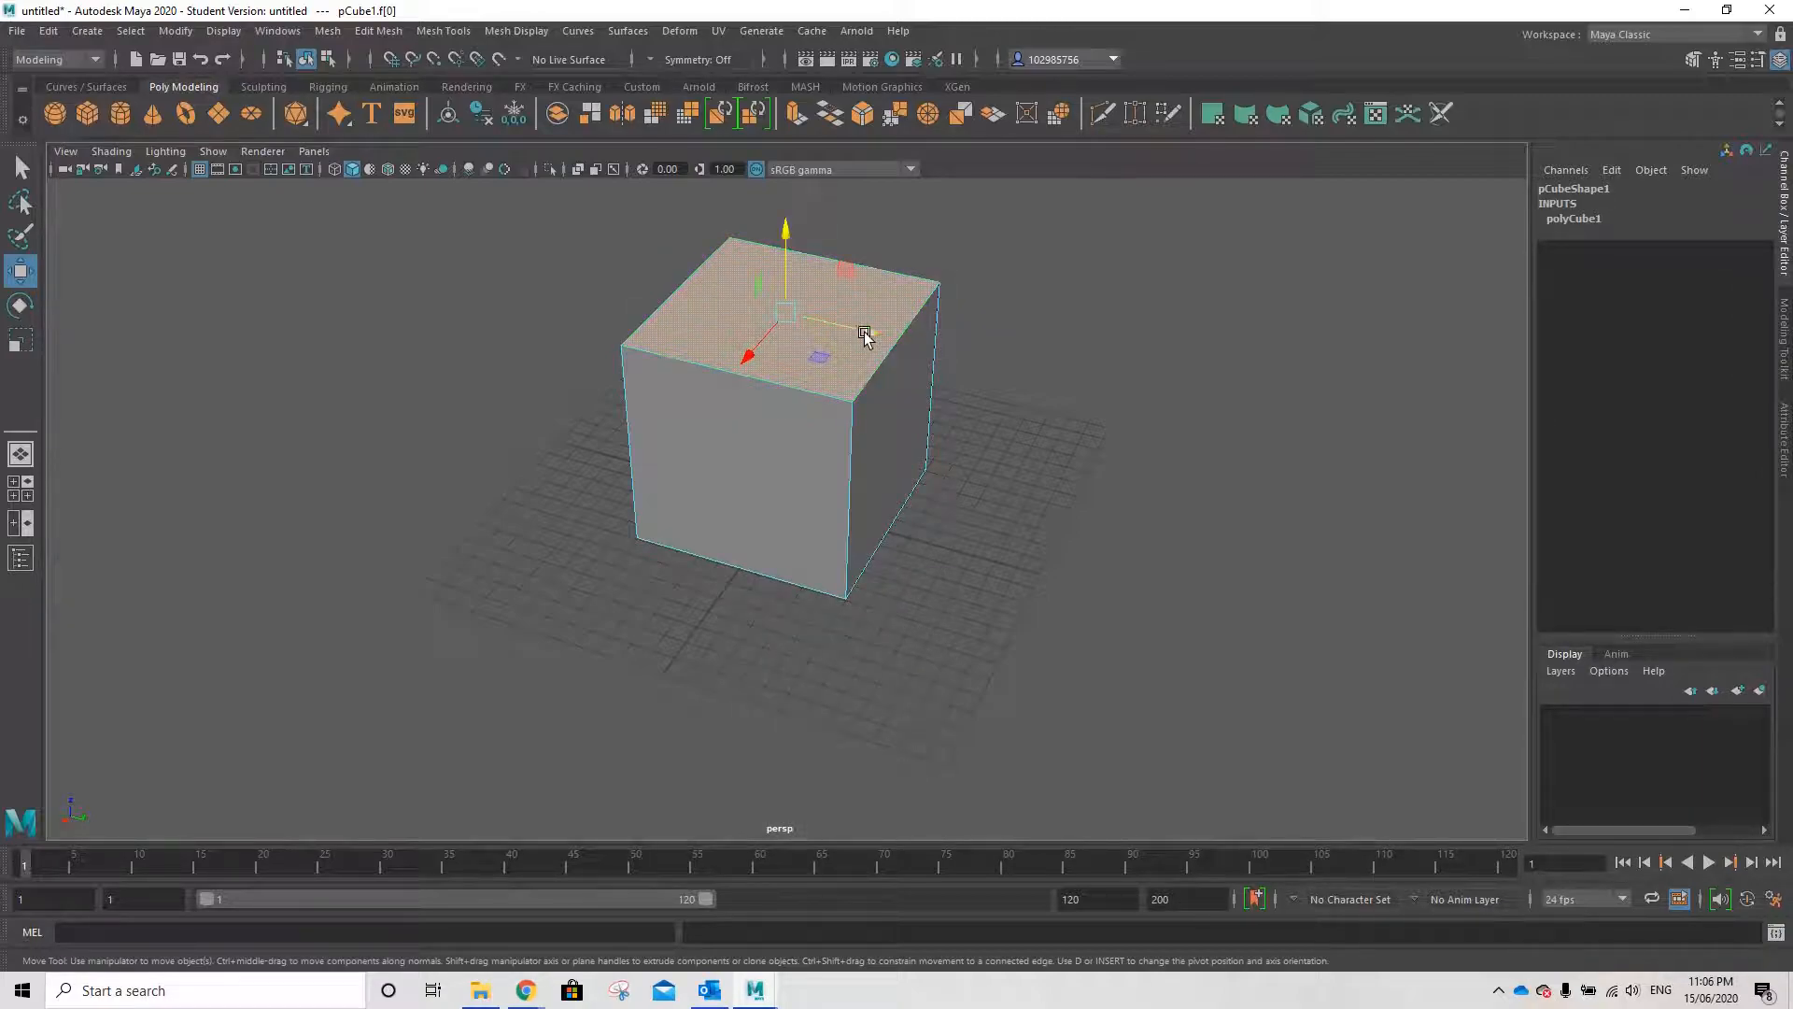
left_click(922, 385)
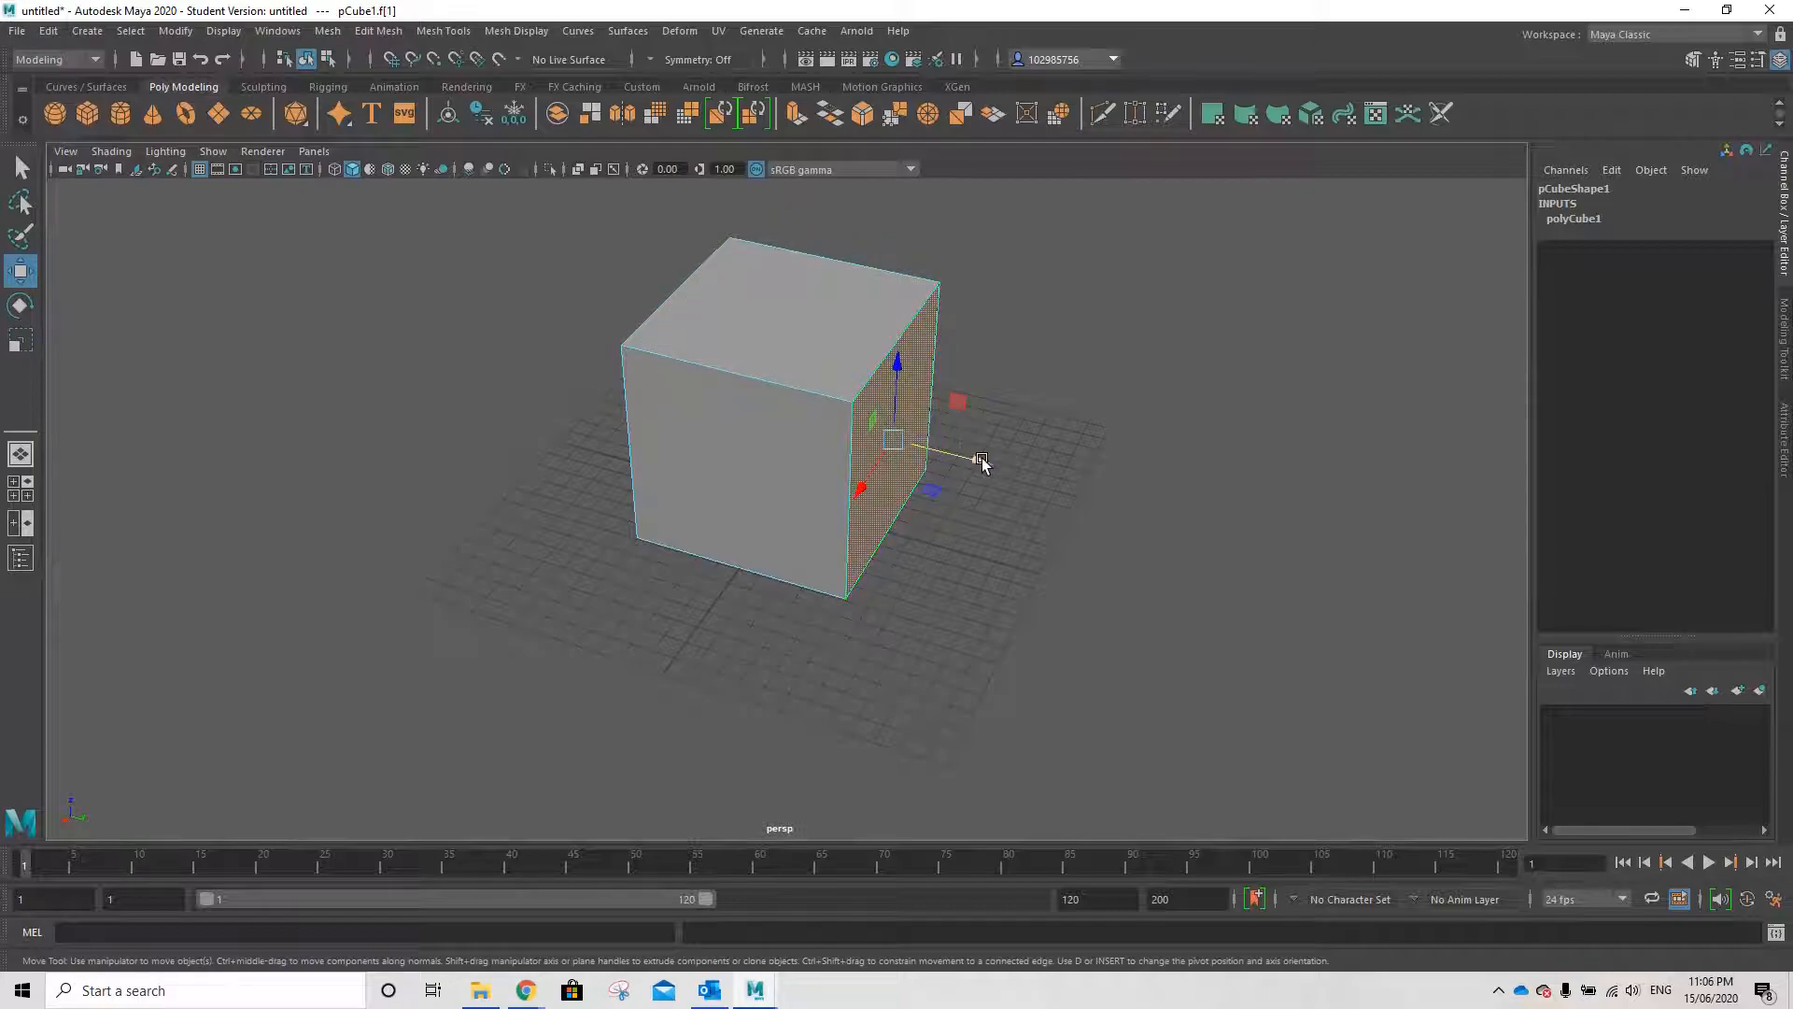
left_click_drag(981, 461, 1145, 523)
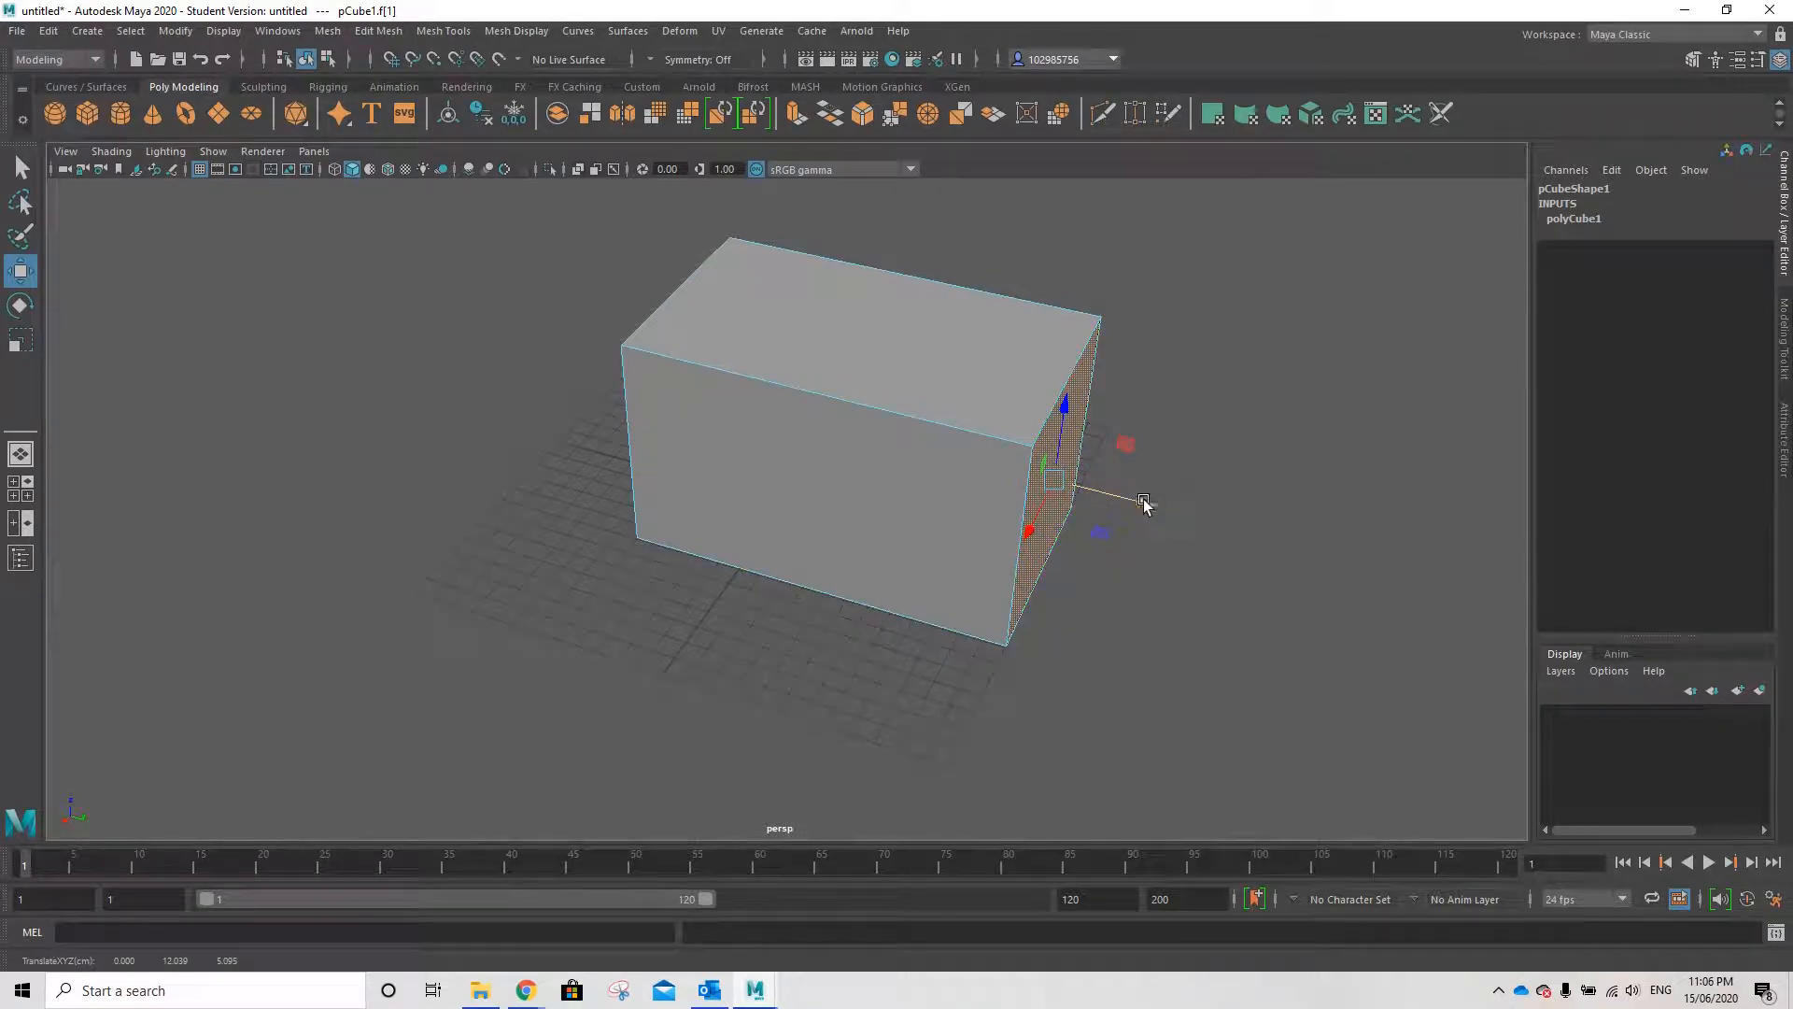
left_click_drag(1144, 504, 1089, 496)
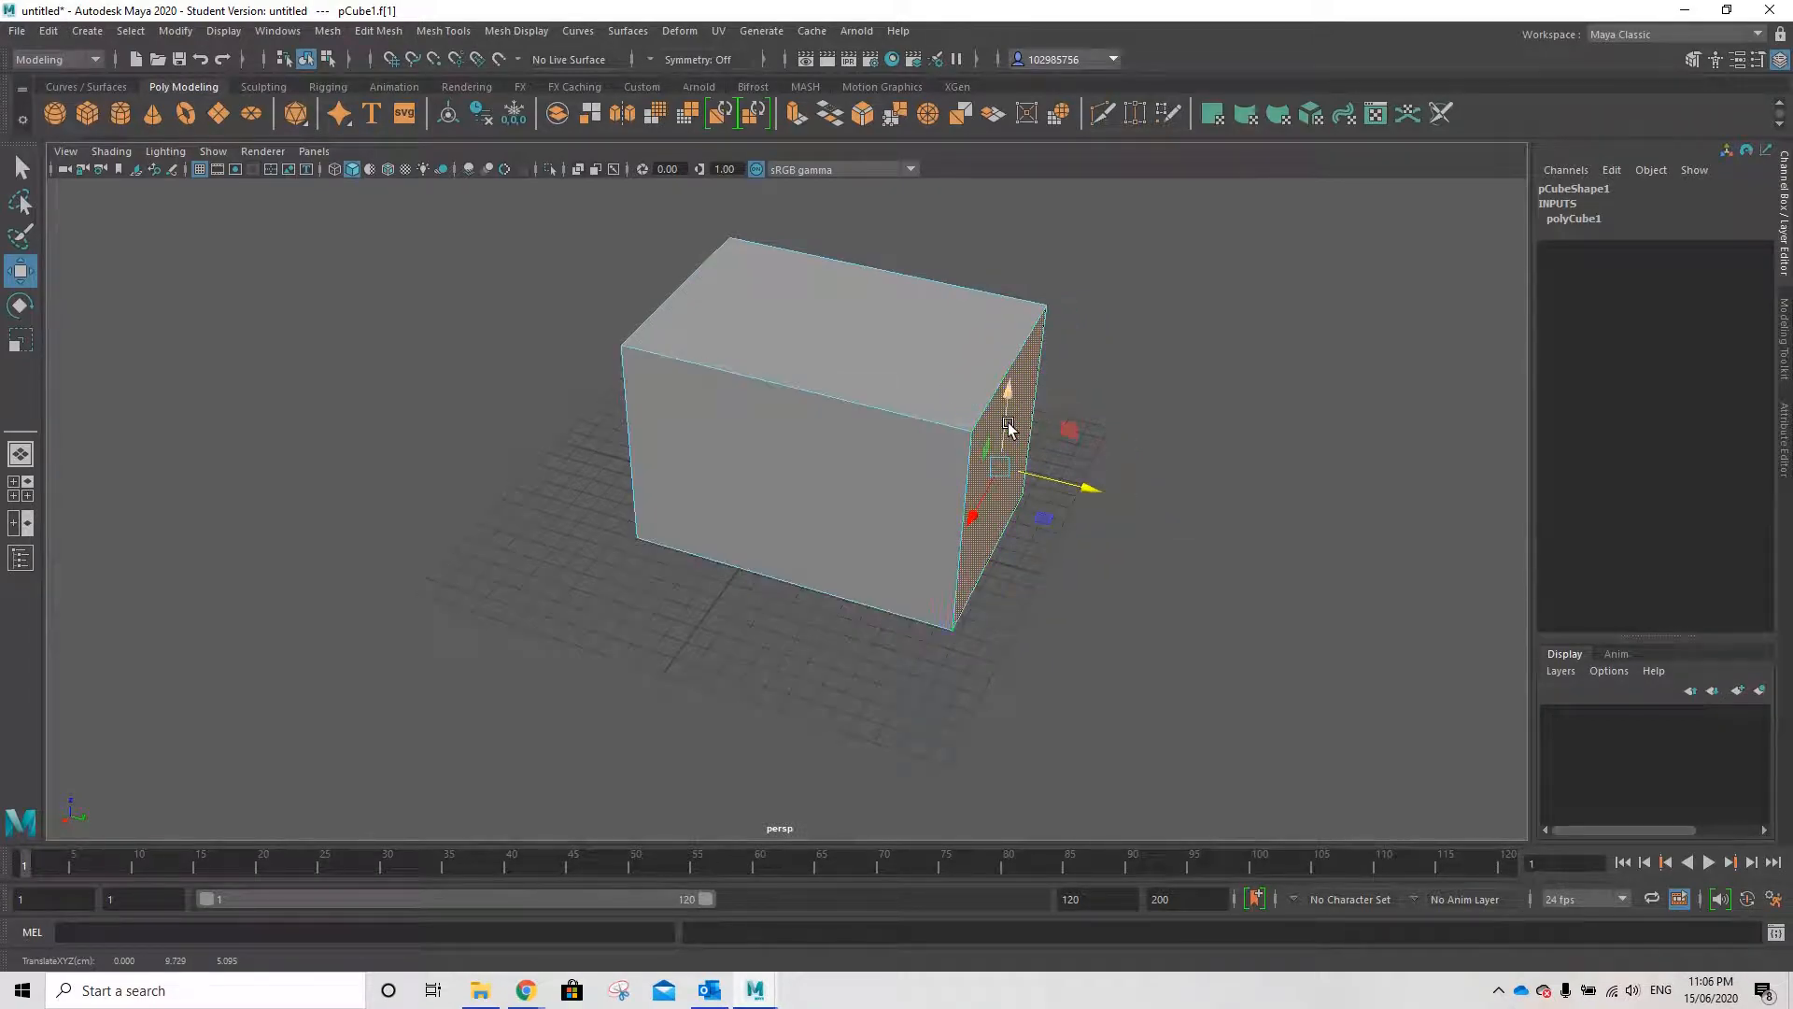
- Move the box's pulled-out end face upward to about 8.2 on Z and sideways to about 5 on X, skewing the box
left_click_drag(1008, 403, 938, 244)
key("ctrl+z")
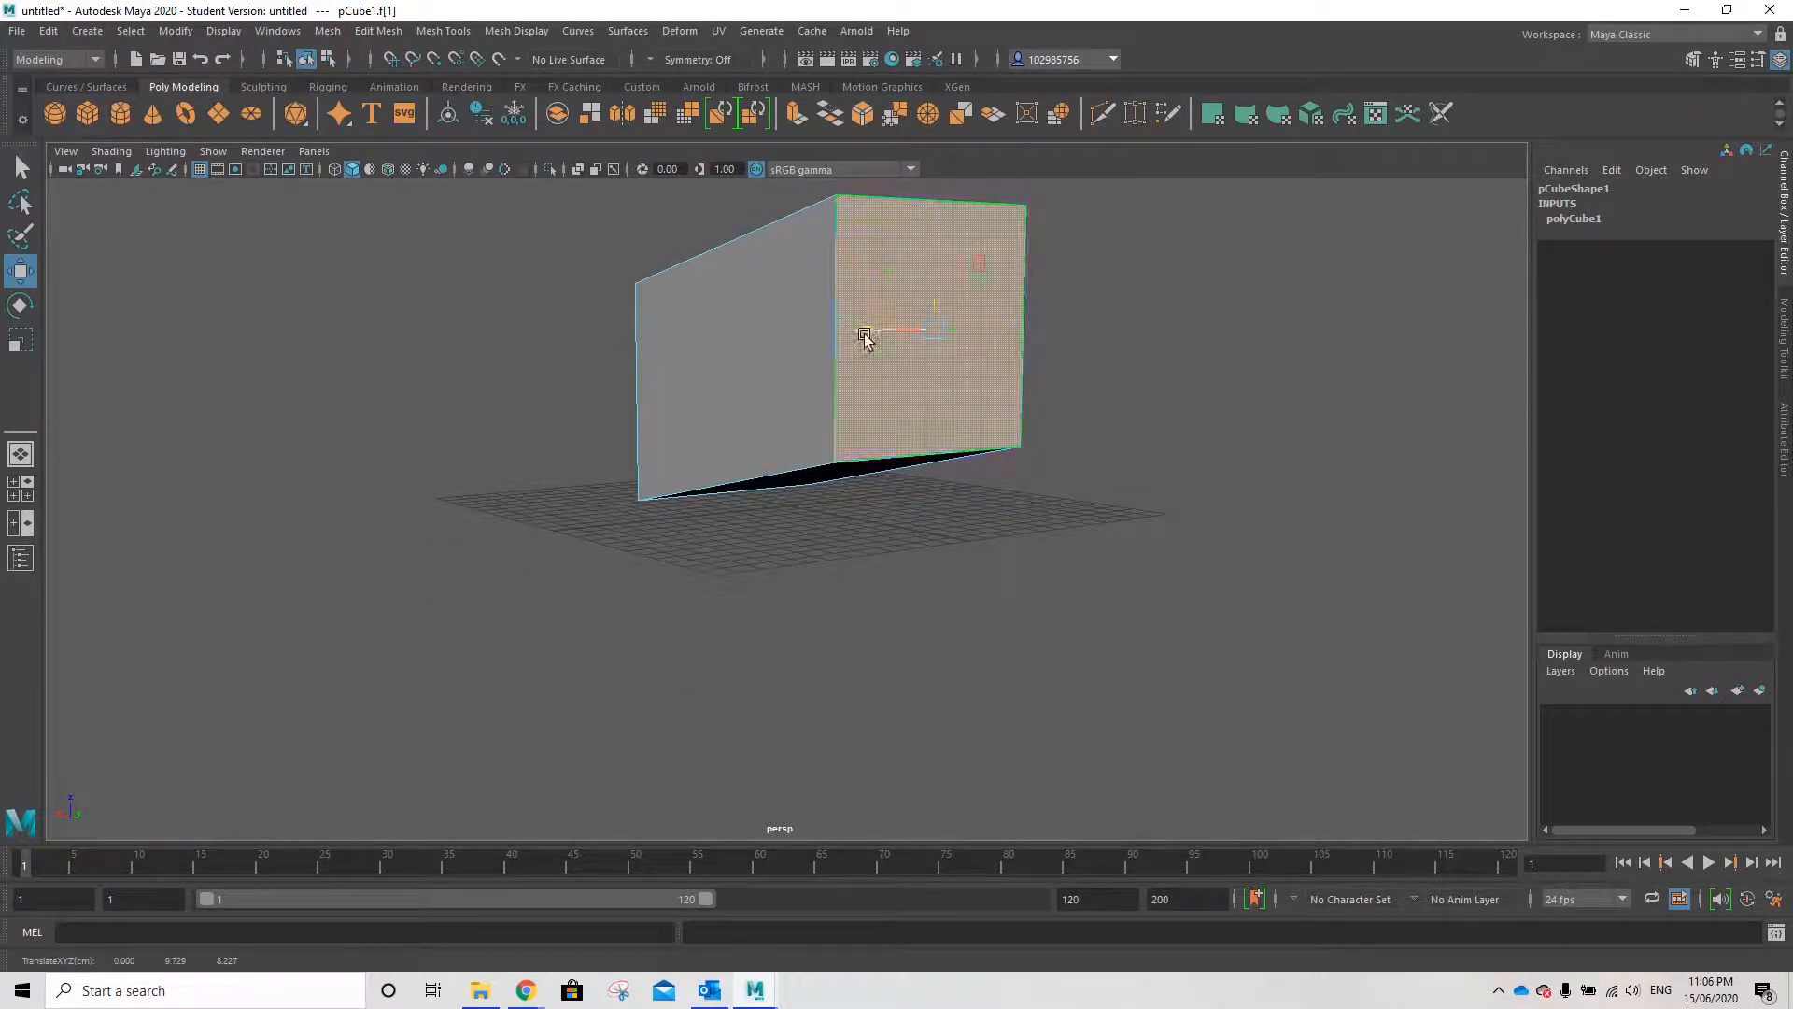
left_click_drag(865, 336, 1084, 480, "alt")
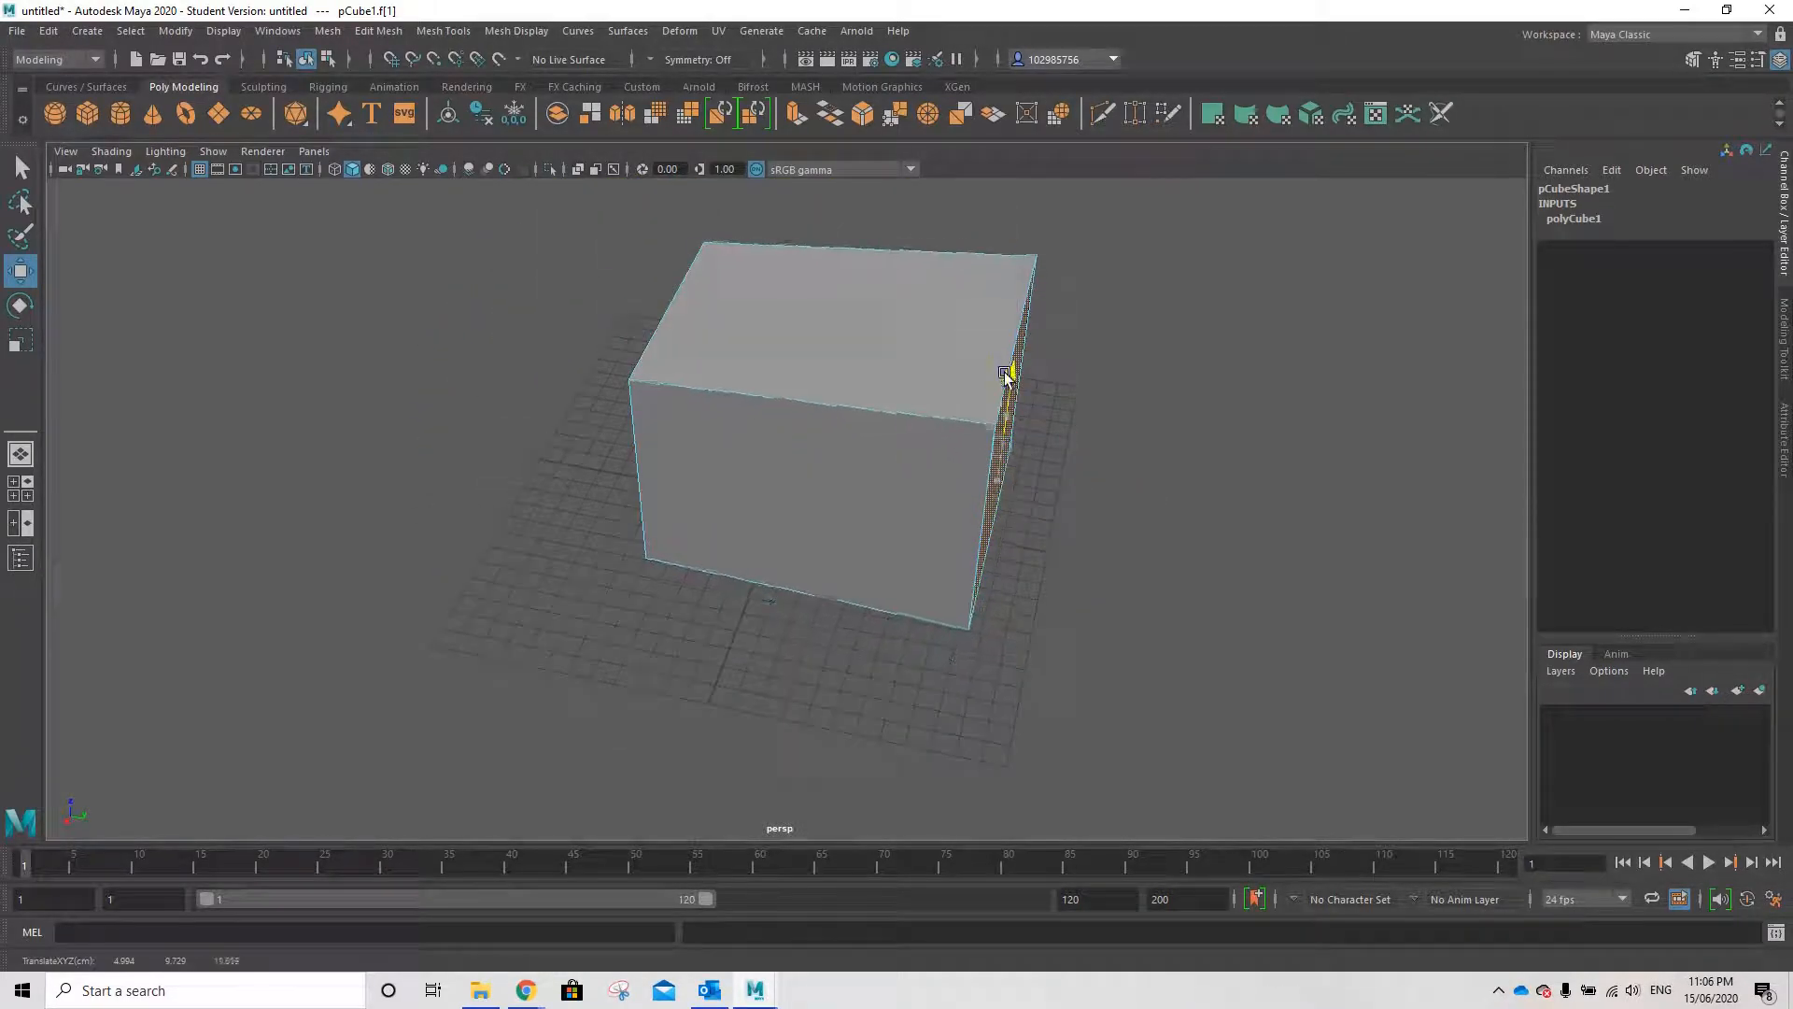
left_click_drag(1011, 411, 921, 389, "alt")
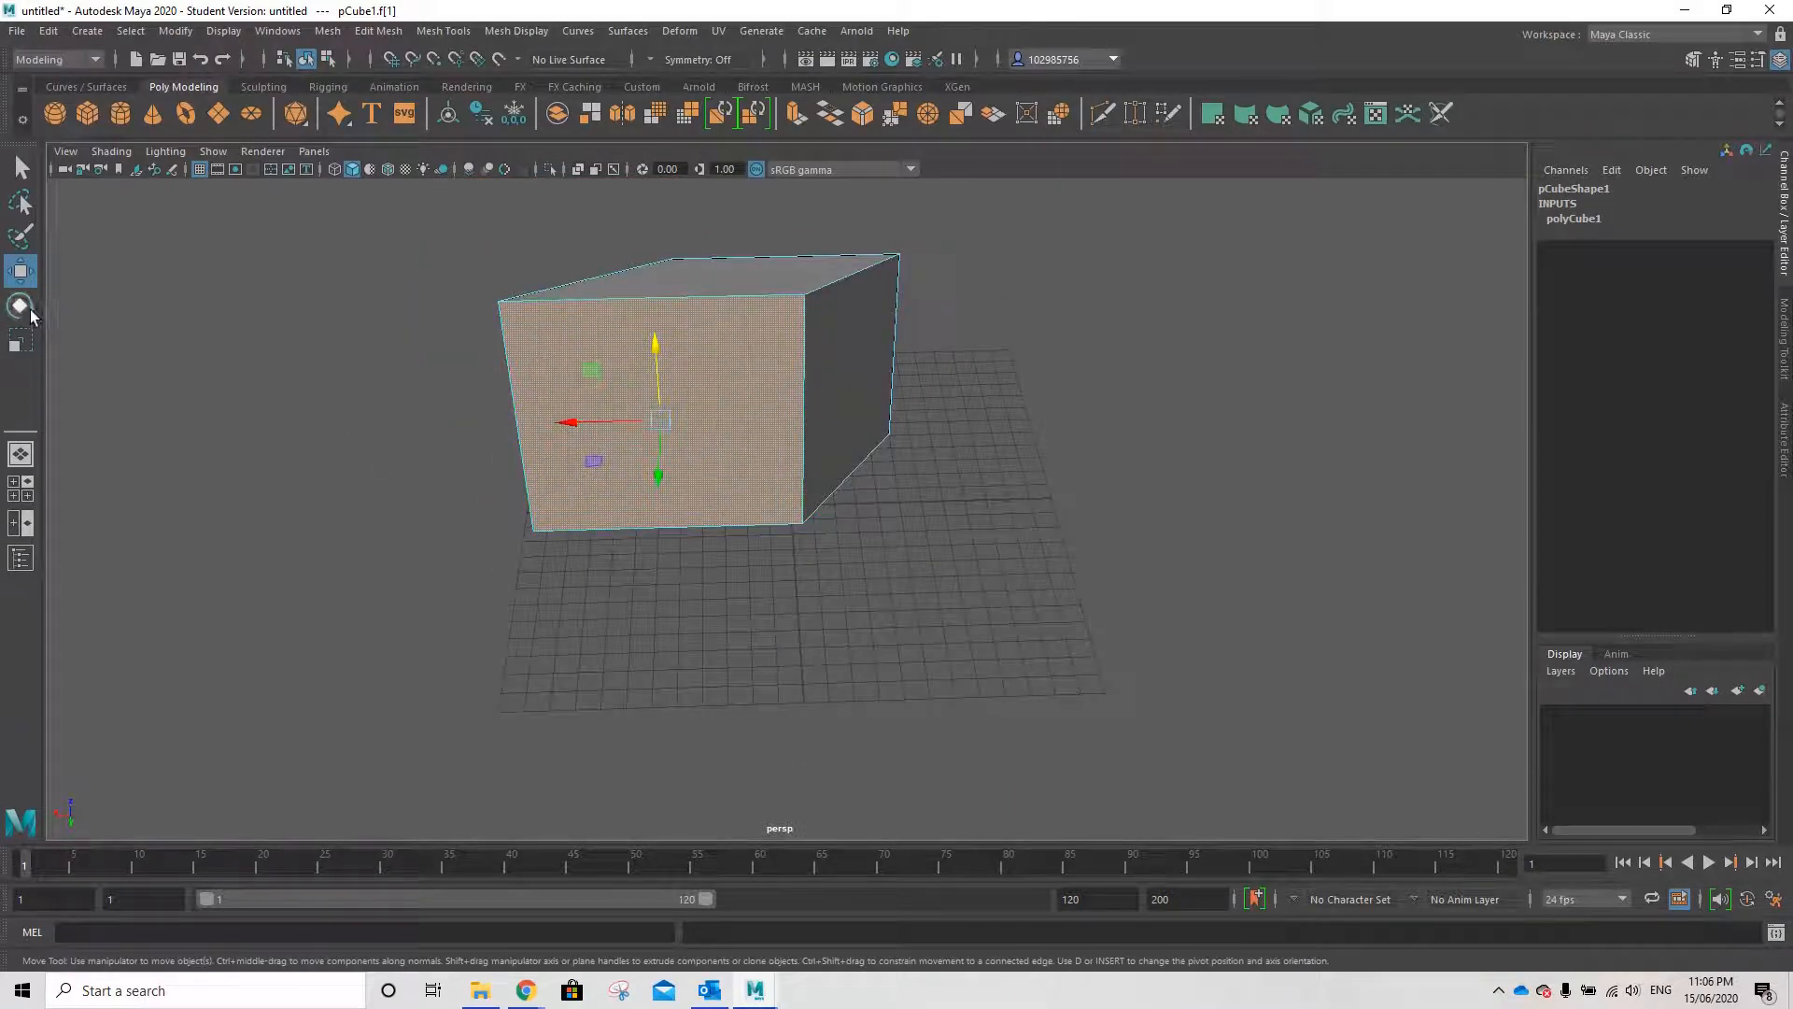
- Rotate the end face of the skewed box about more than one axis, tilting and twisting the box's end
left_click(27, 304)
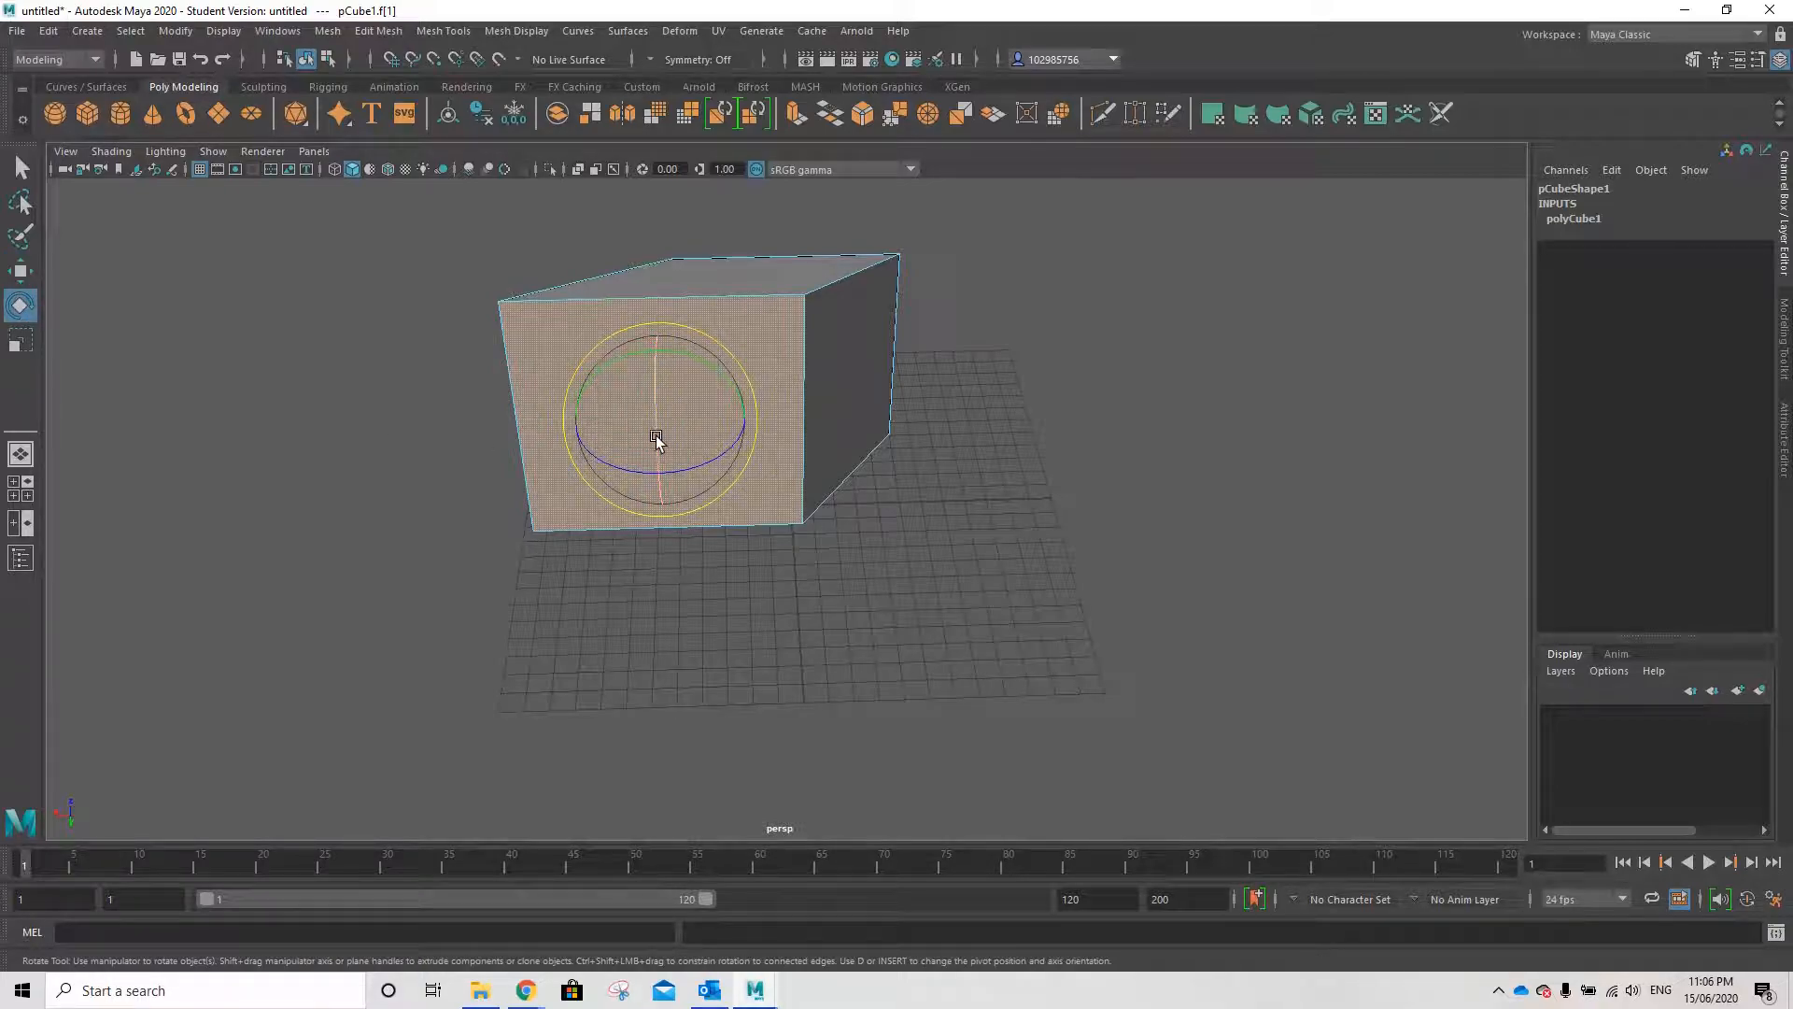
left_click_drag(958, 543, 941, 589, "alt")
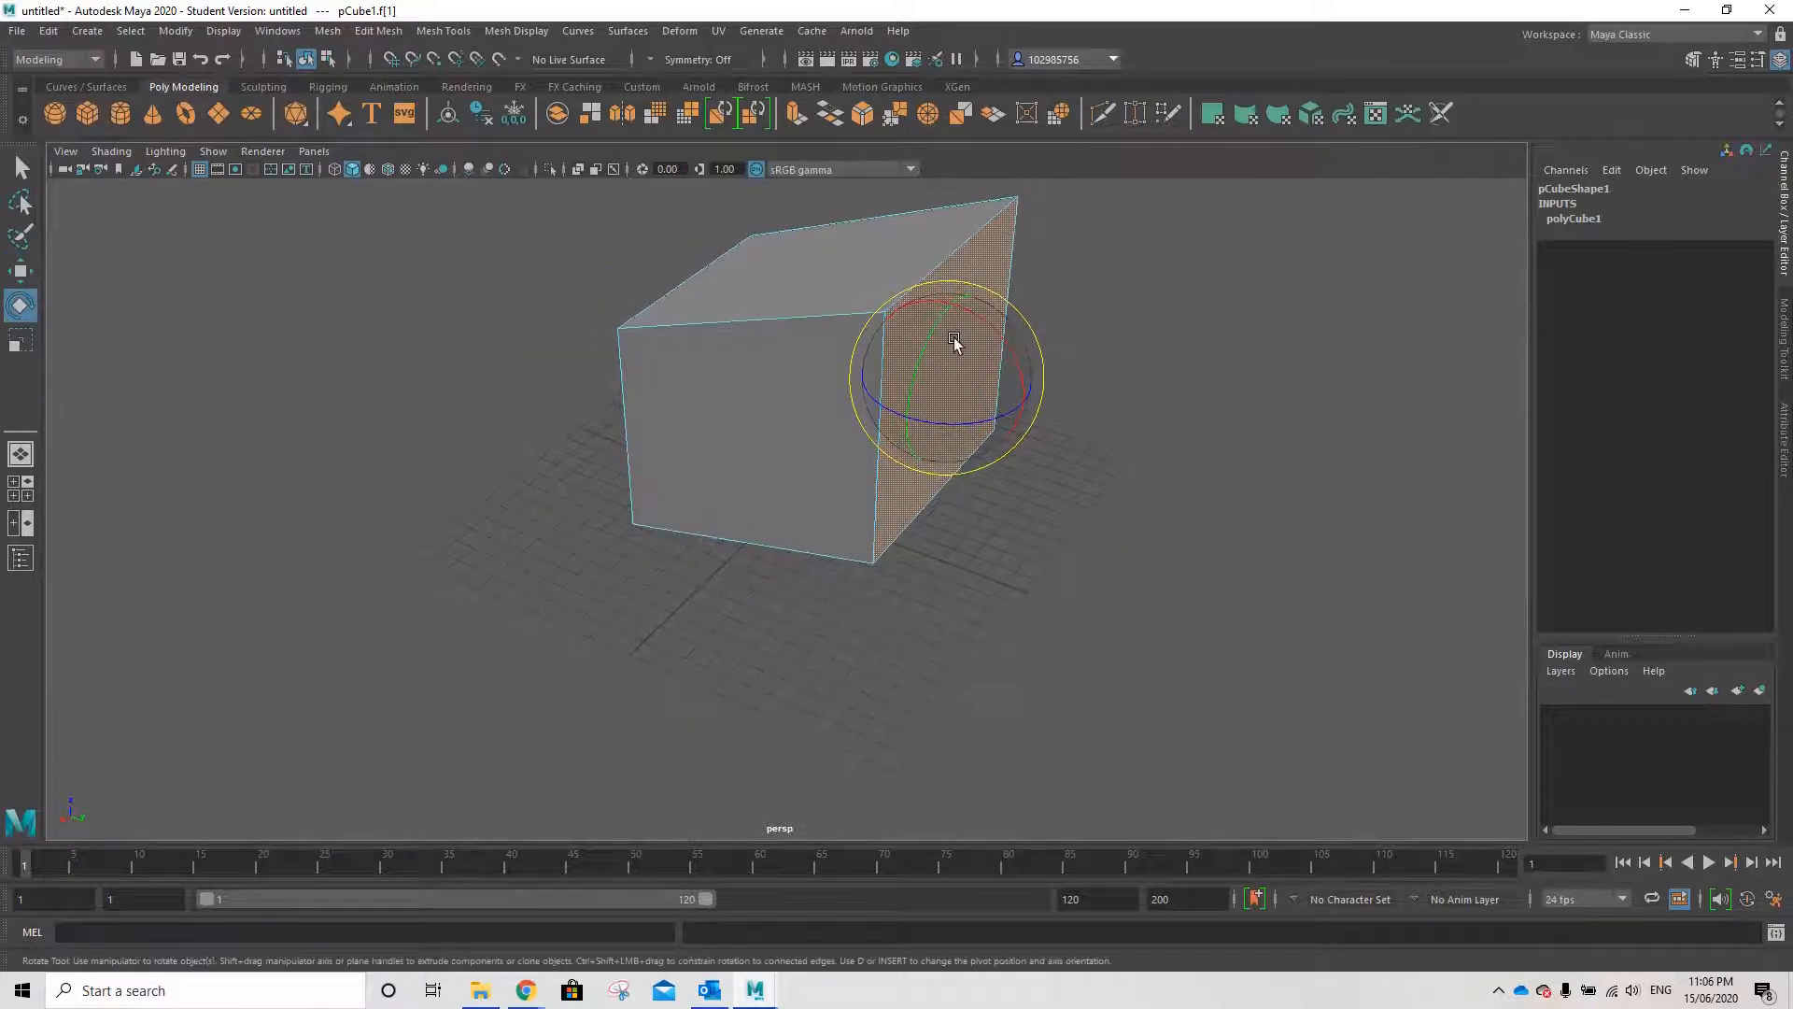
left_click_drag(925, 347, 960, 448, "alt")
left_click_drag(580, 365, 605, 321)
left_click_drag(692, 388, 997, 396, "alt")
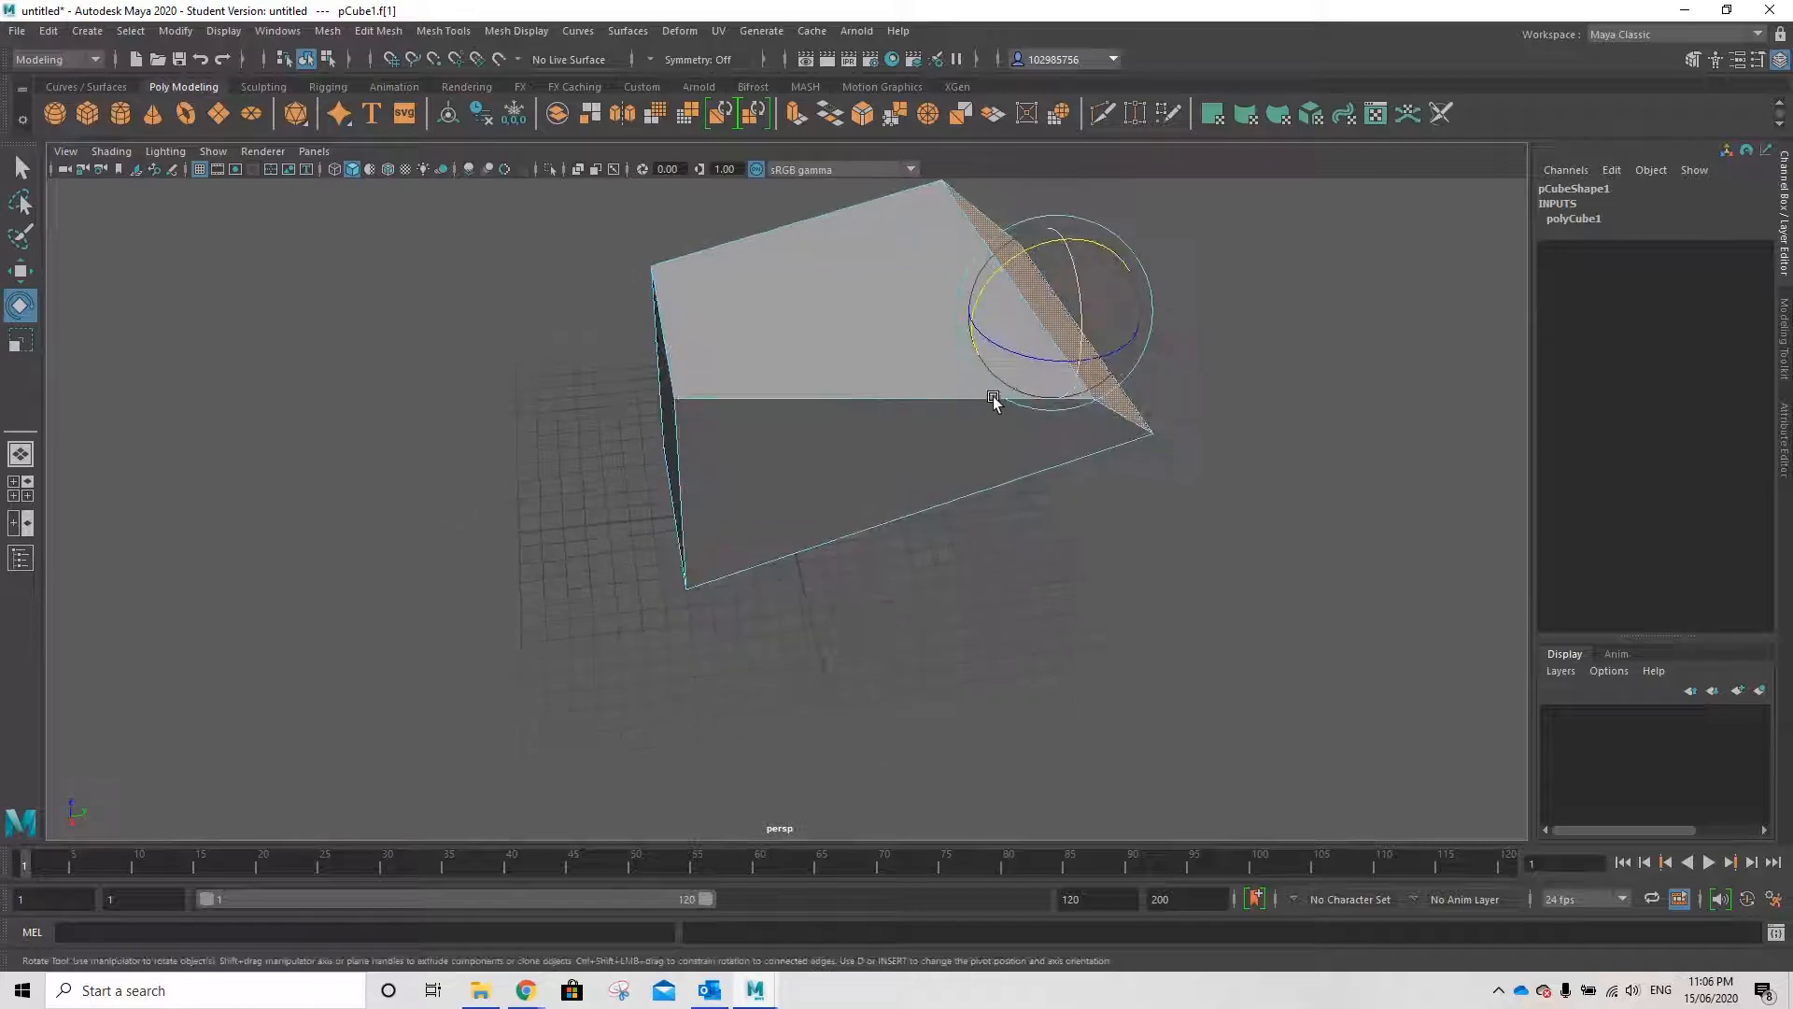
left_click_drag(1106, 358, 862, 364, "alt")
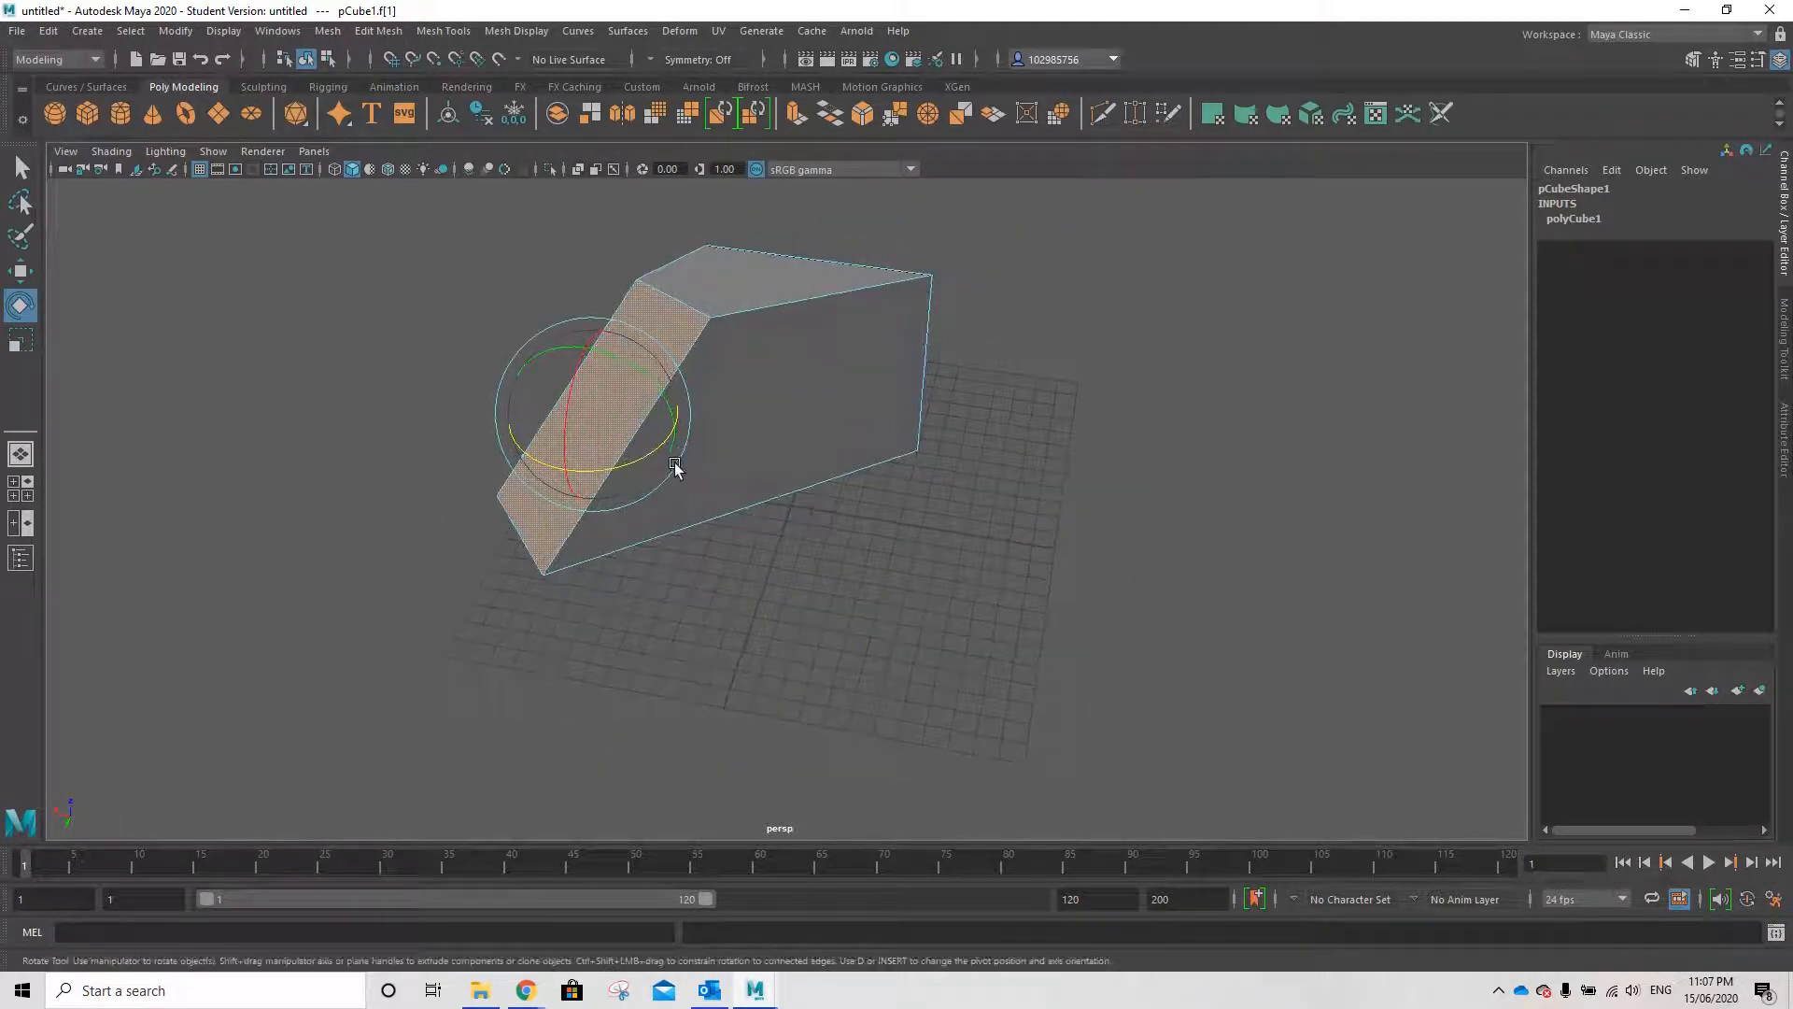
left_click_drag(614, 467, 725, 504, "alt")
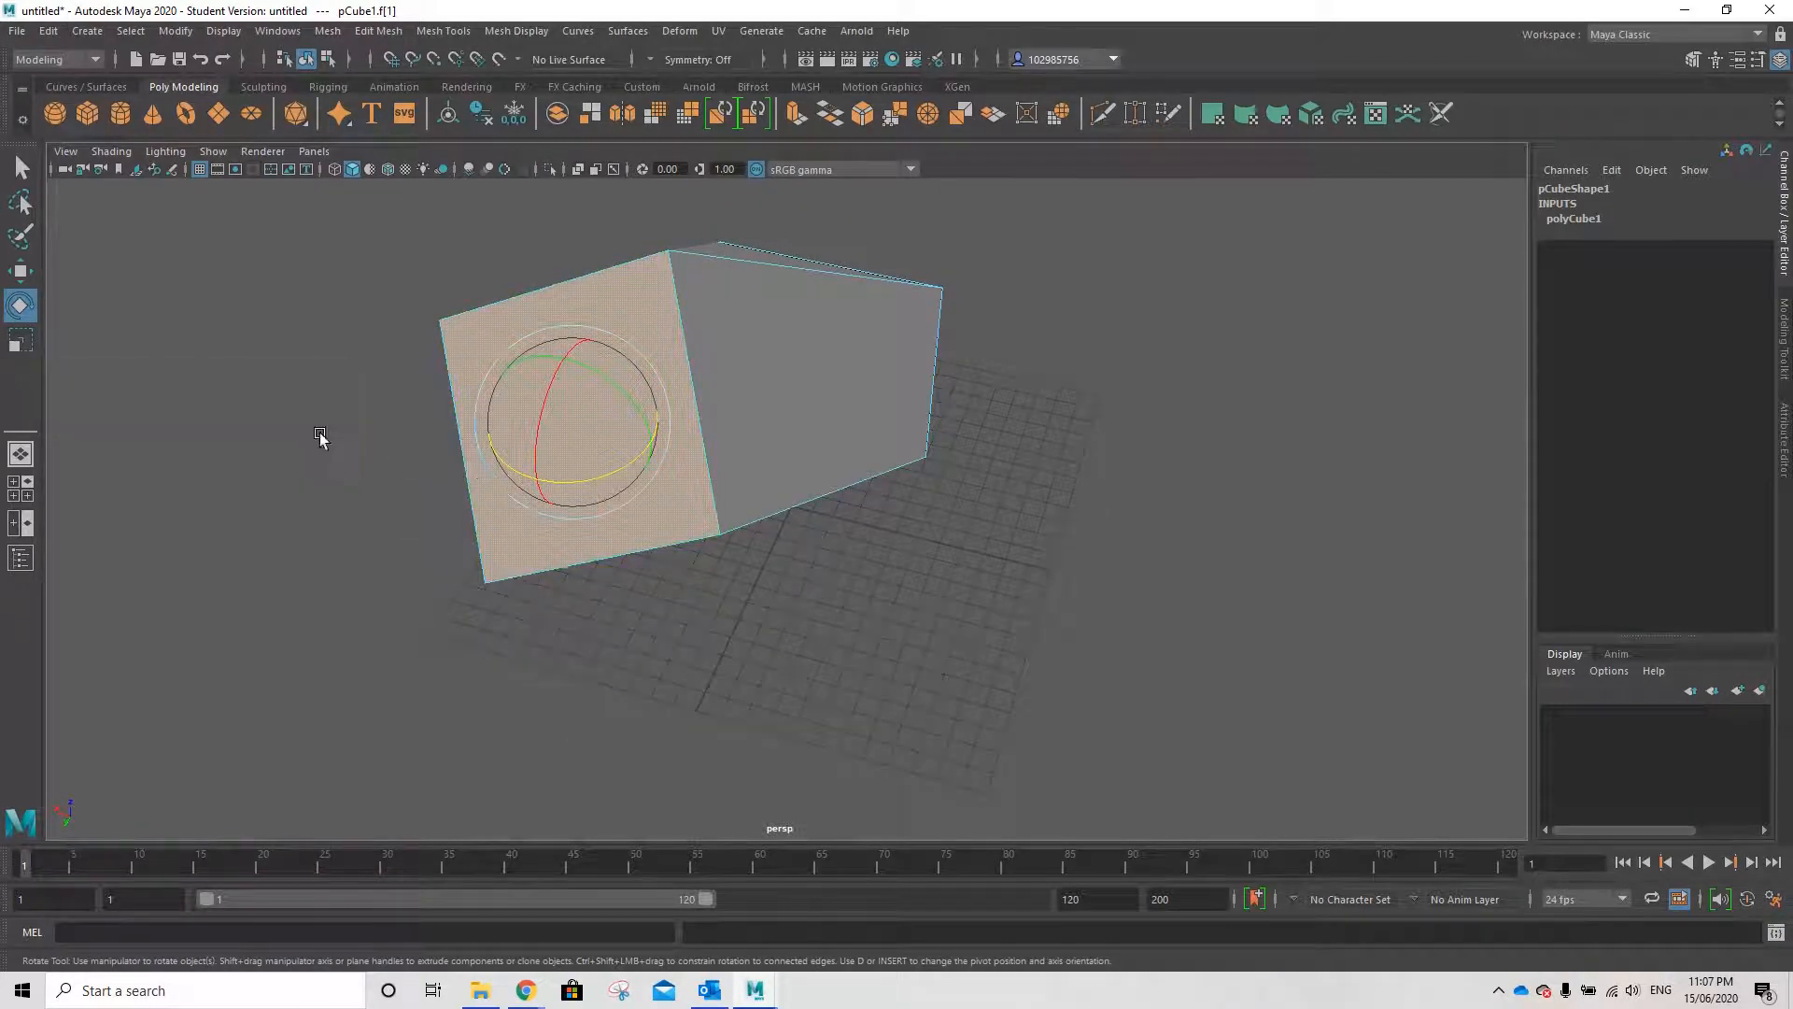
- Scale the tilted end face down to a smaller size and adjust its proportions along individual axes
left_click(21, 340)
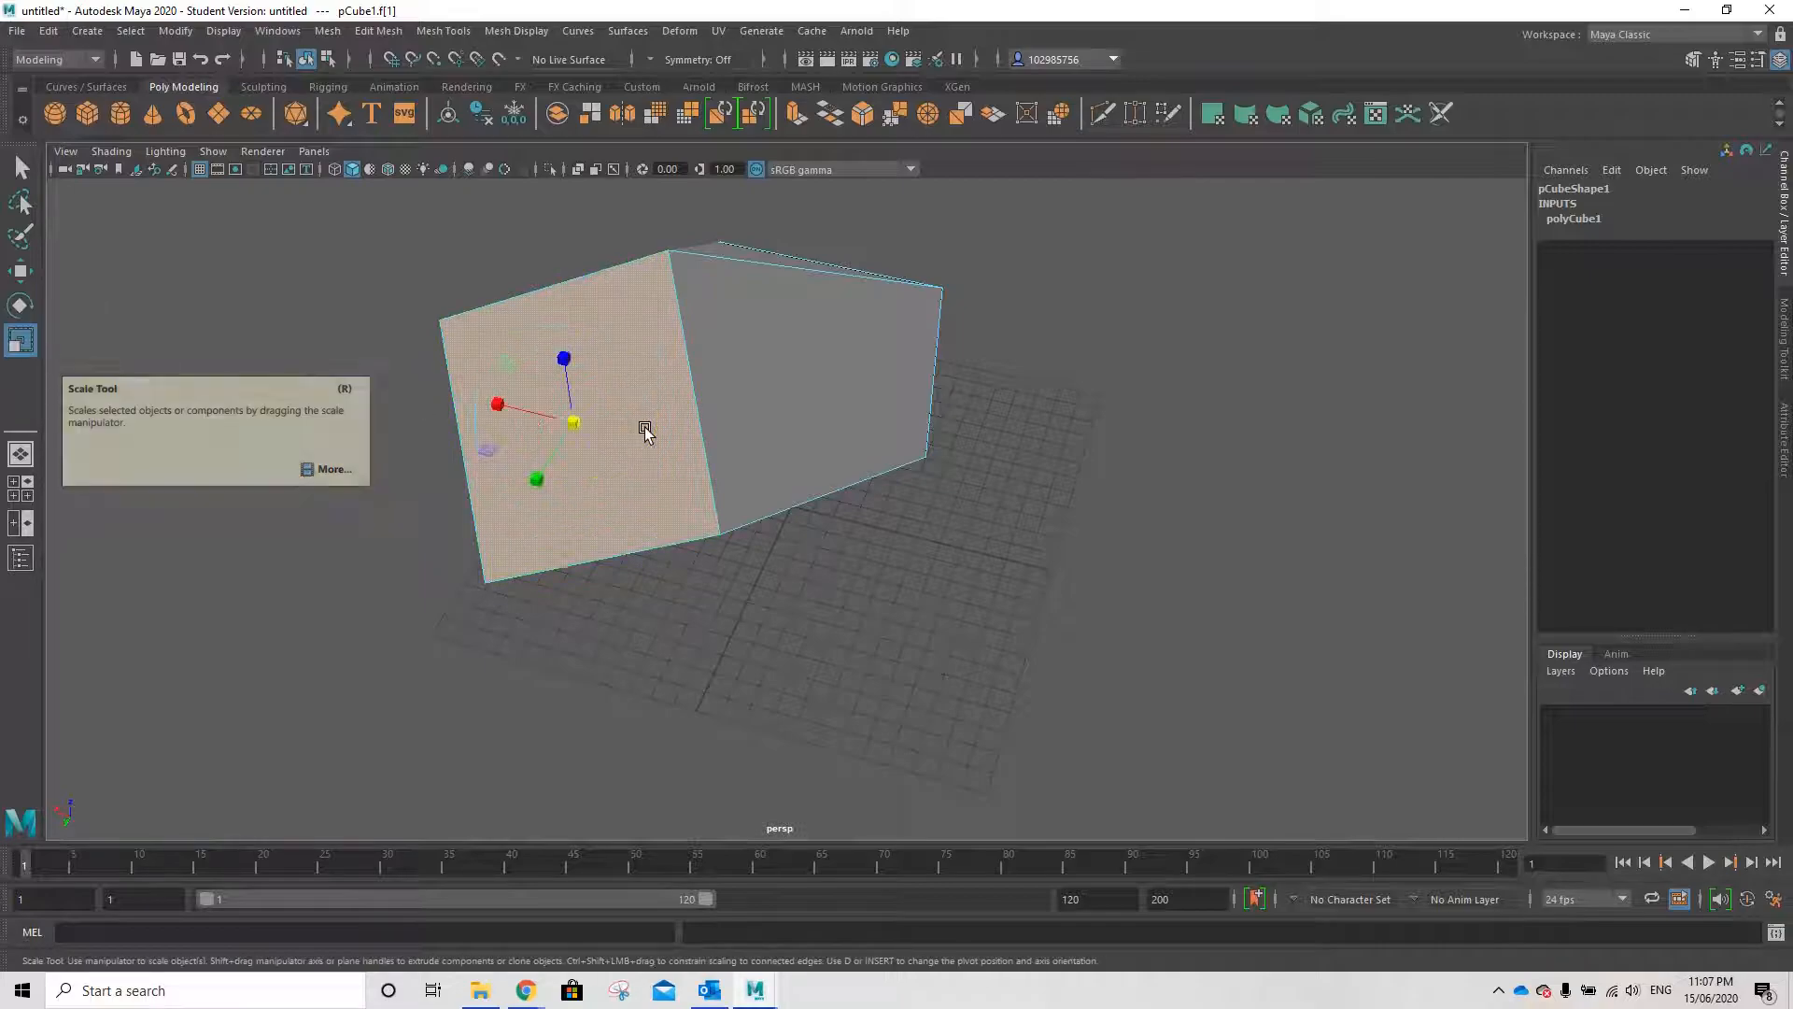
left_click_drag(765, 444, 799, 393, "alt")
left_click_drag(1136, 391, 1012, 393, "alt")
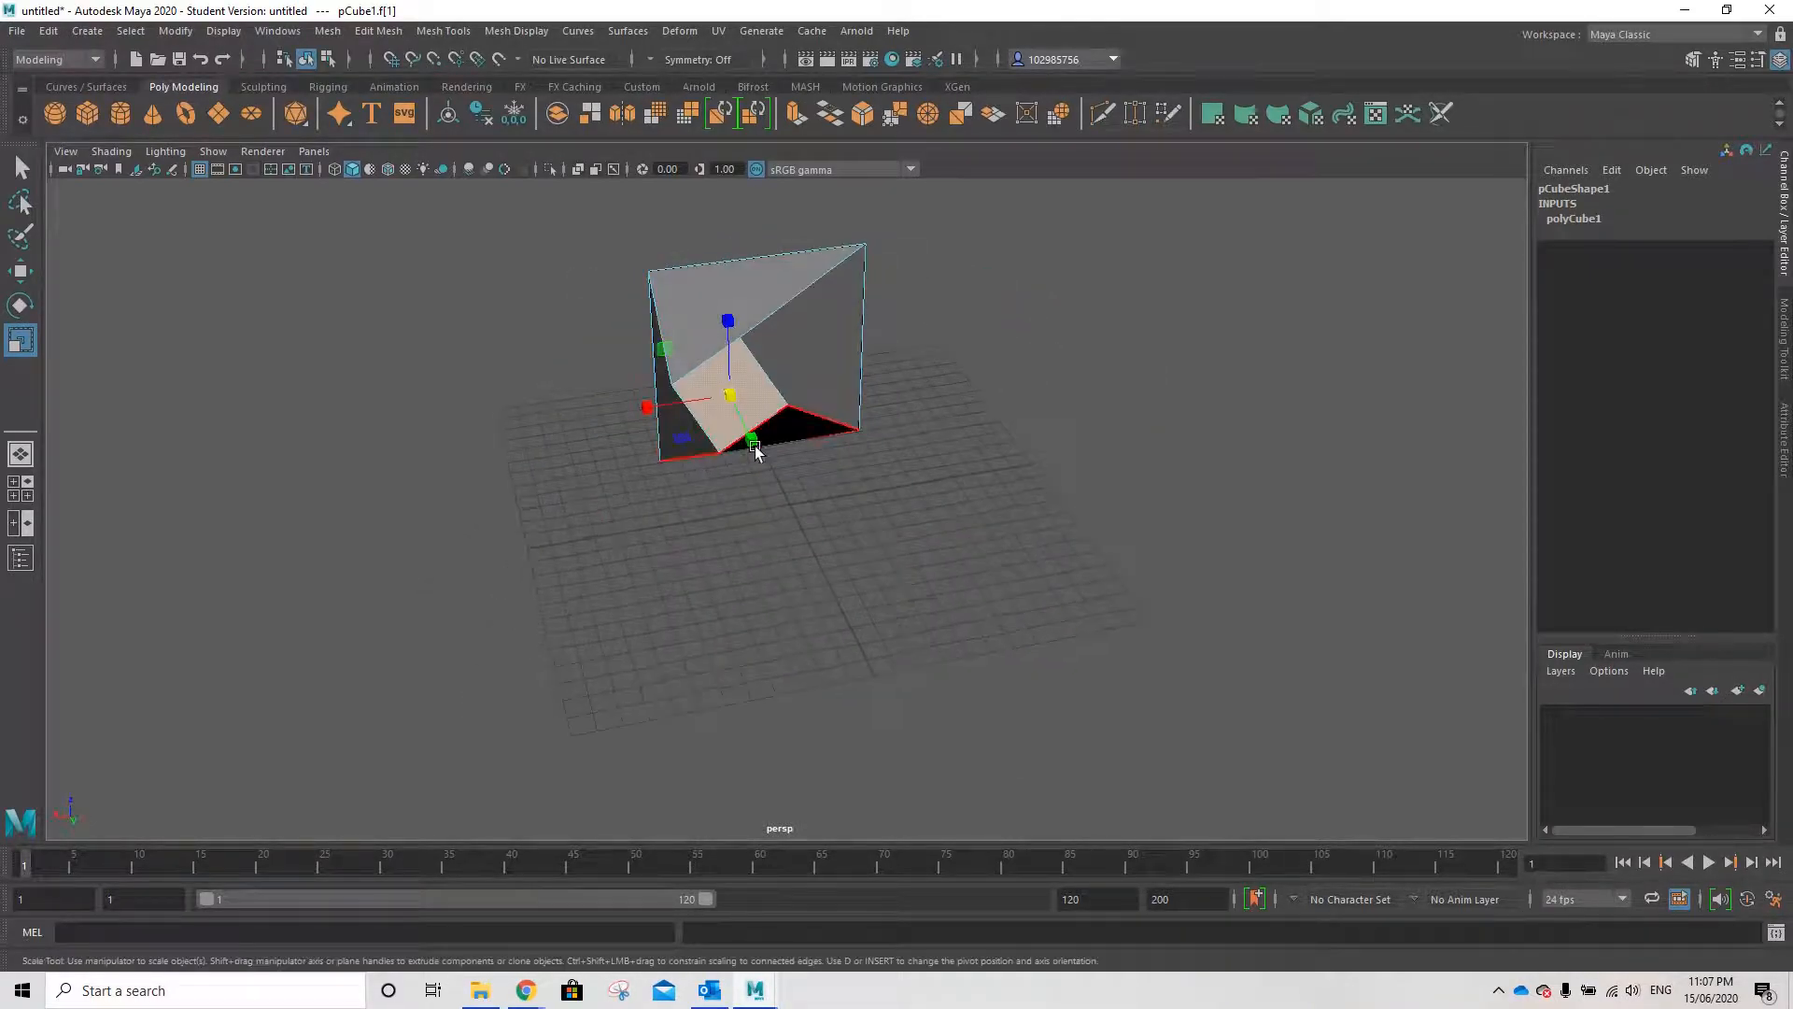
left_click_drag(755, 450, 1040, 527)
left_click_drag(917, 346, 848, 395)
left_click_drag(784, 453, 901, 428, "alt")
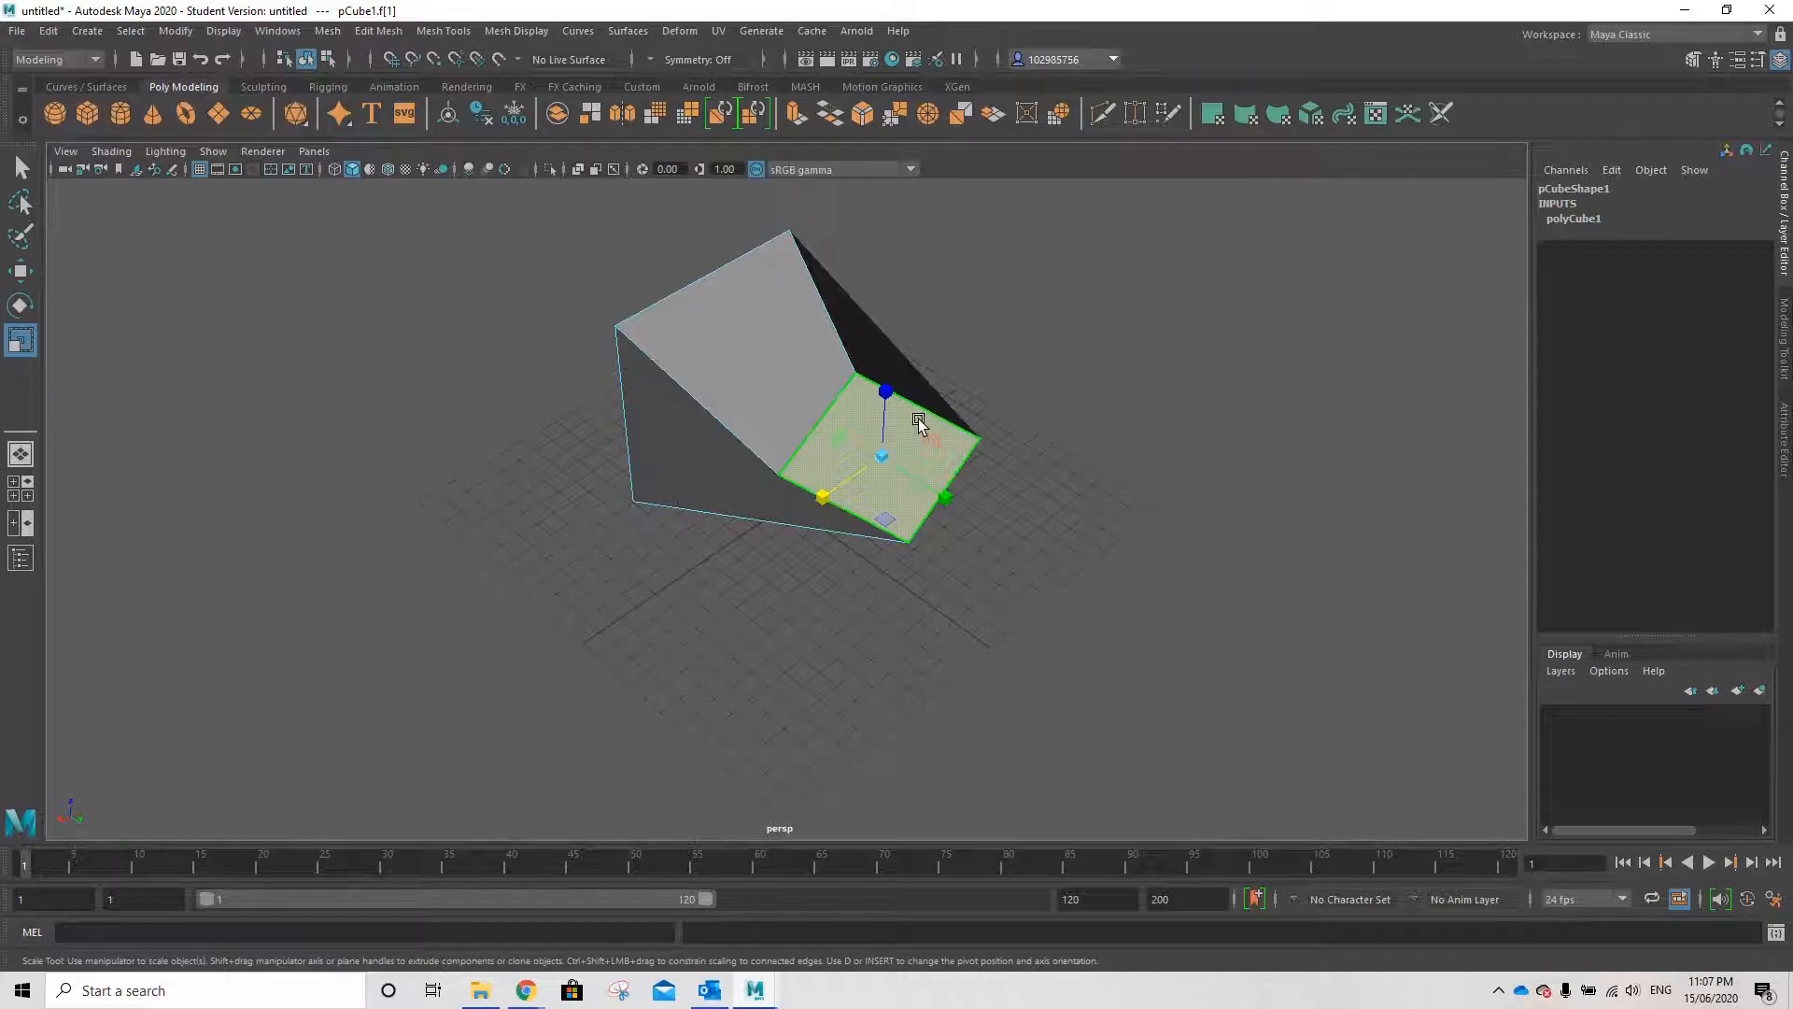
- Switch the shape to vertex selection and try scaling an upper corner vertex of the small end face along Z
right_click(910, 425)
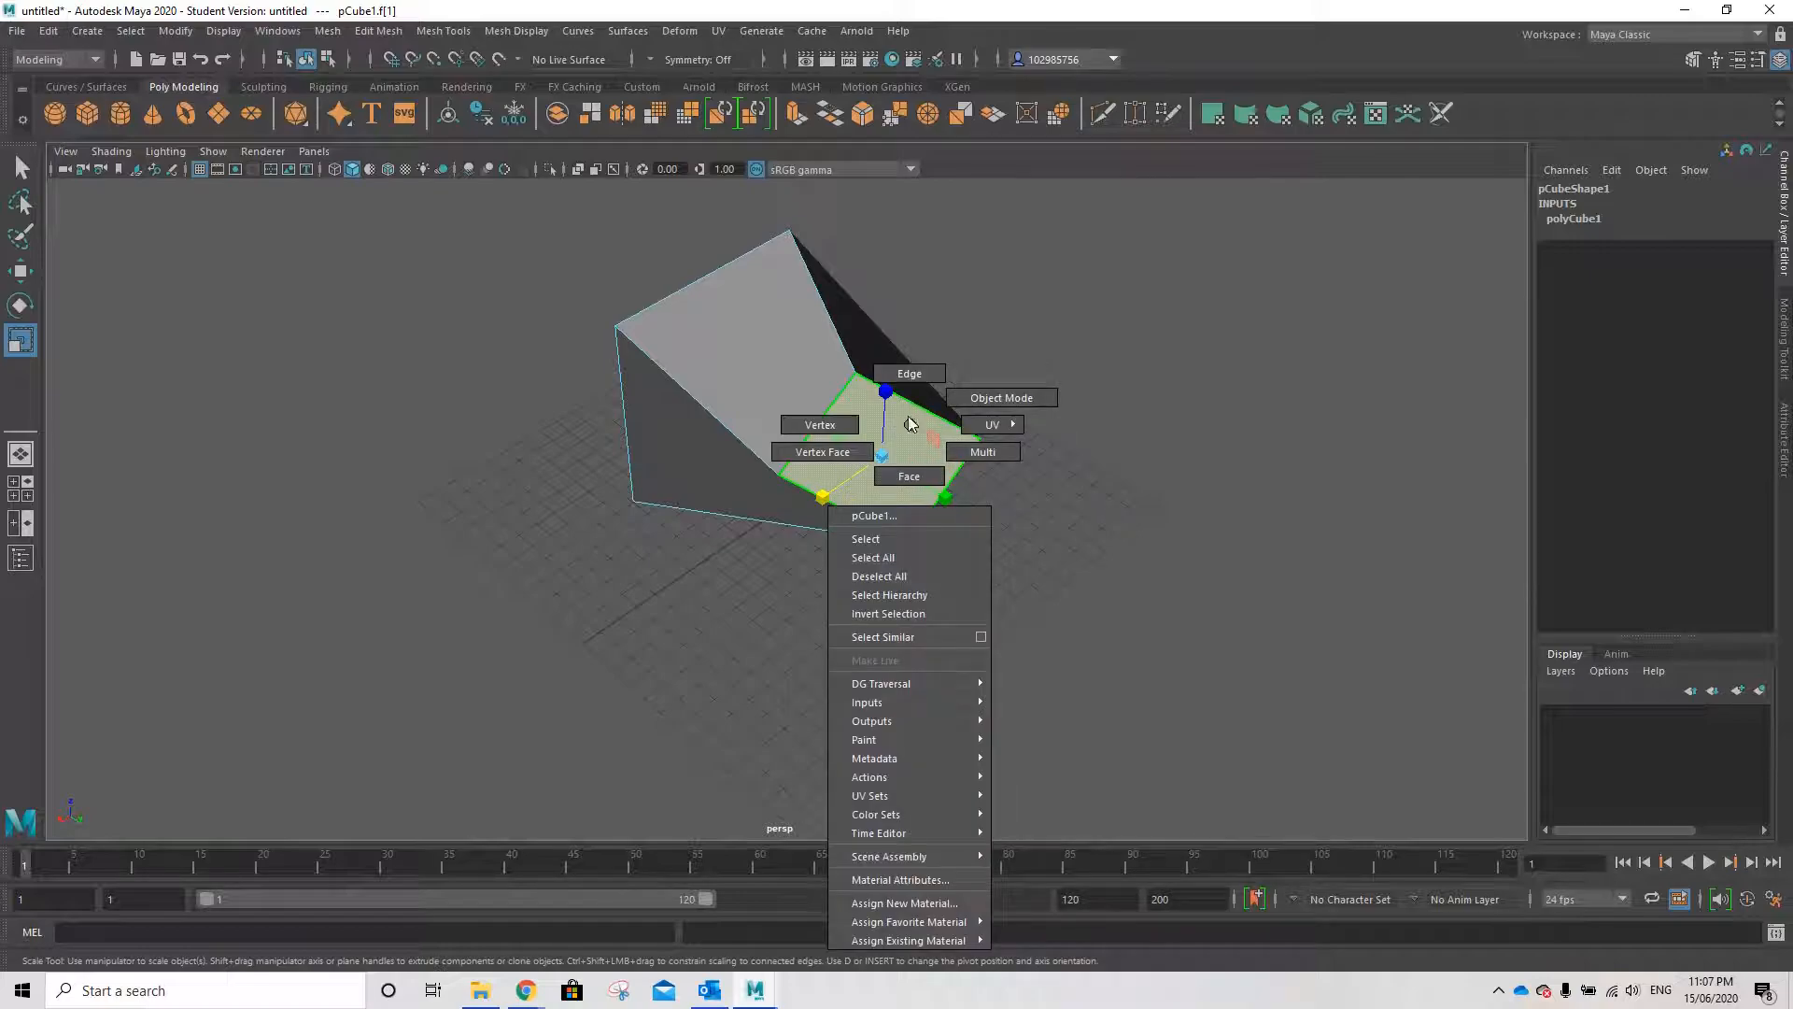
left_click(834, 431)
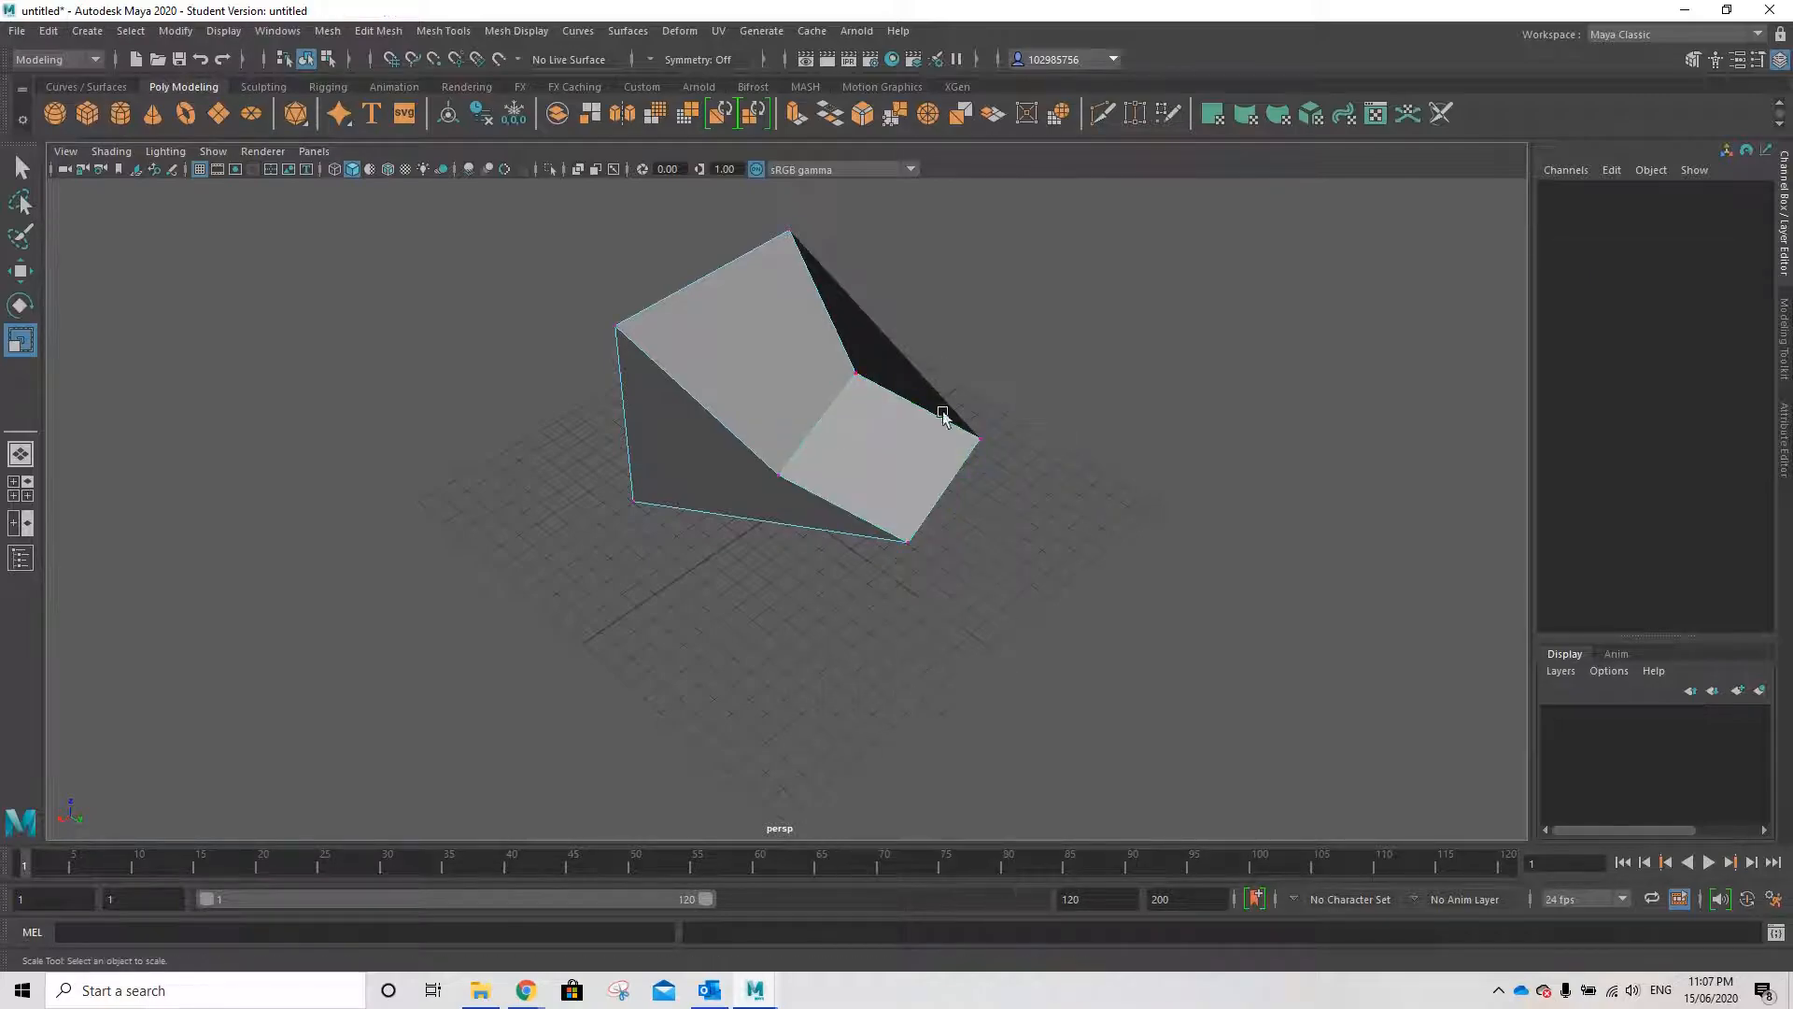
left_click(856, 374)
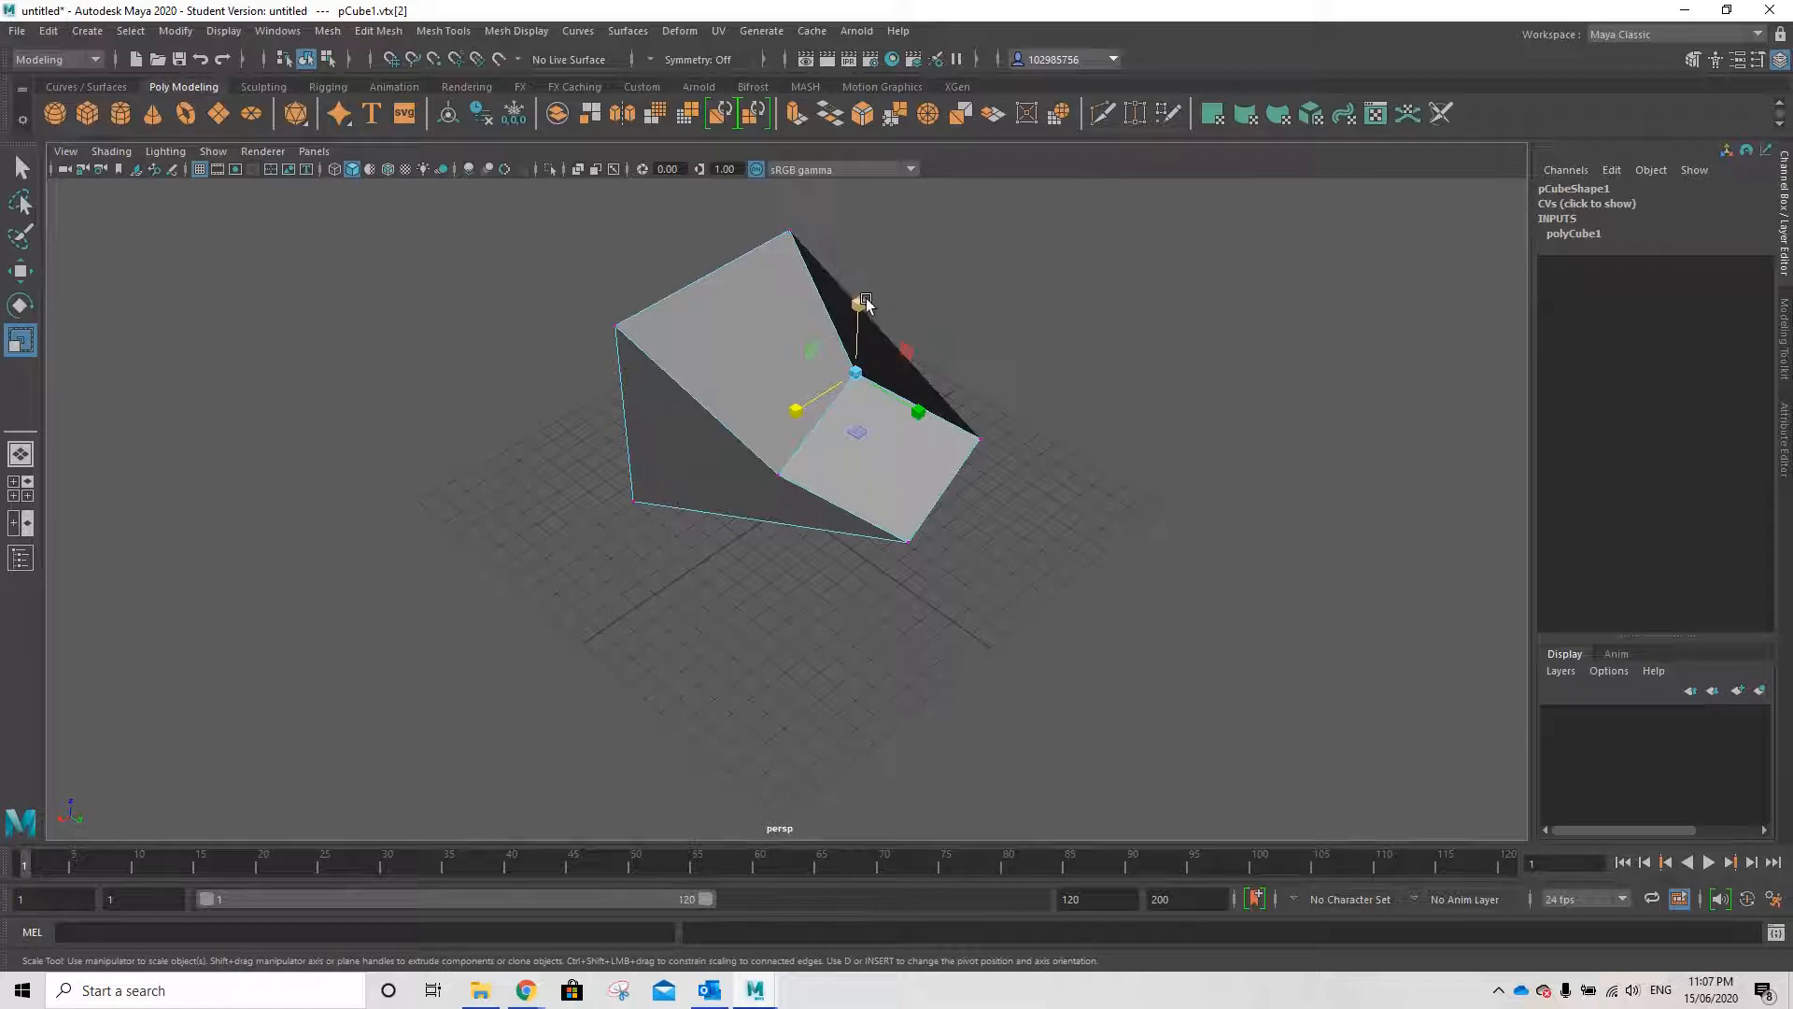
left_click_drag(860, 301, 894, 377)
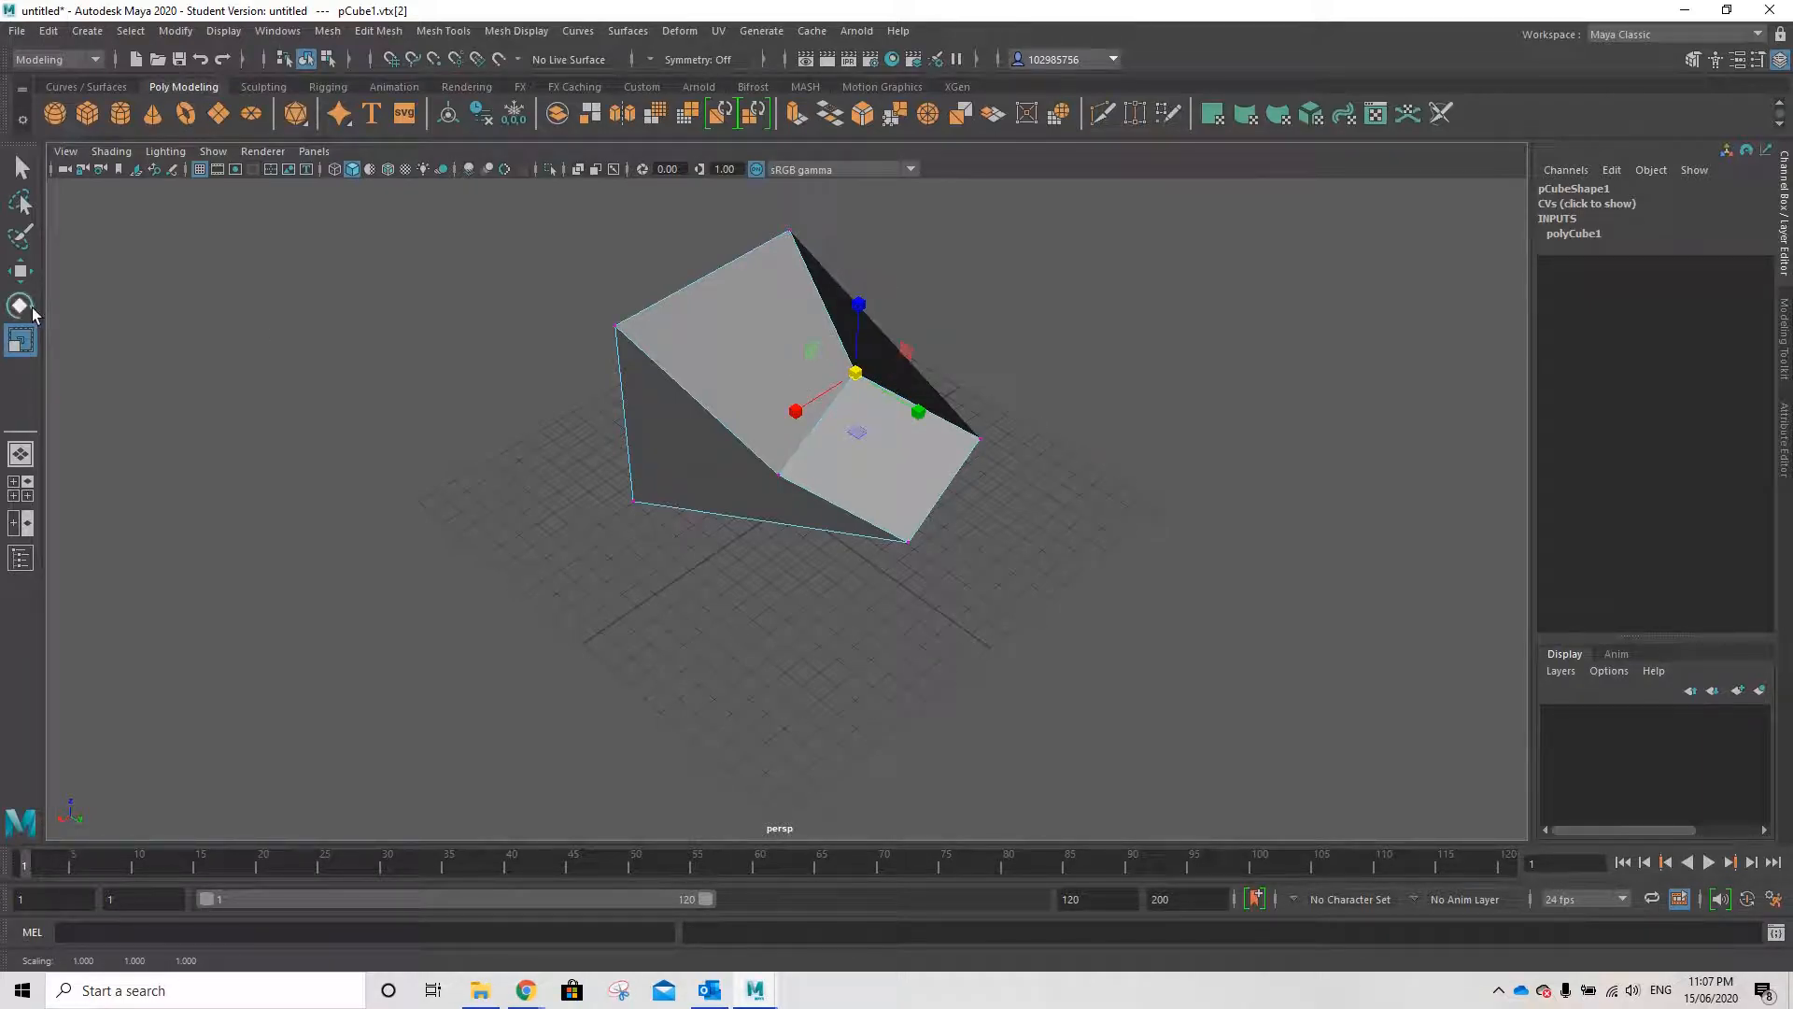
- Move the selected corner vertex outward along Y and upward along Z with the Move tool
left_click(27, 279)
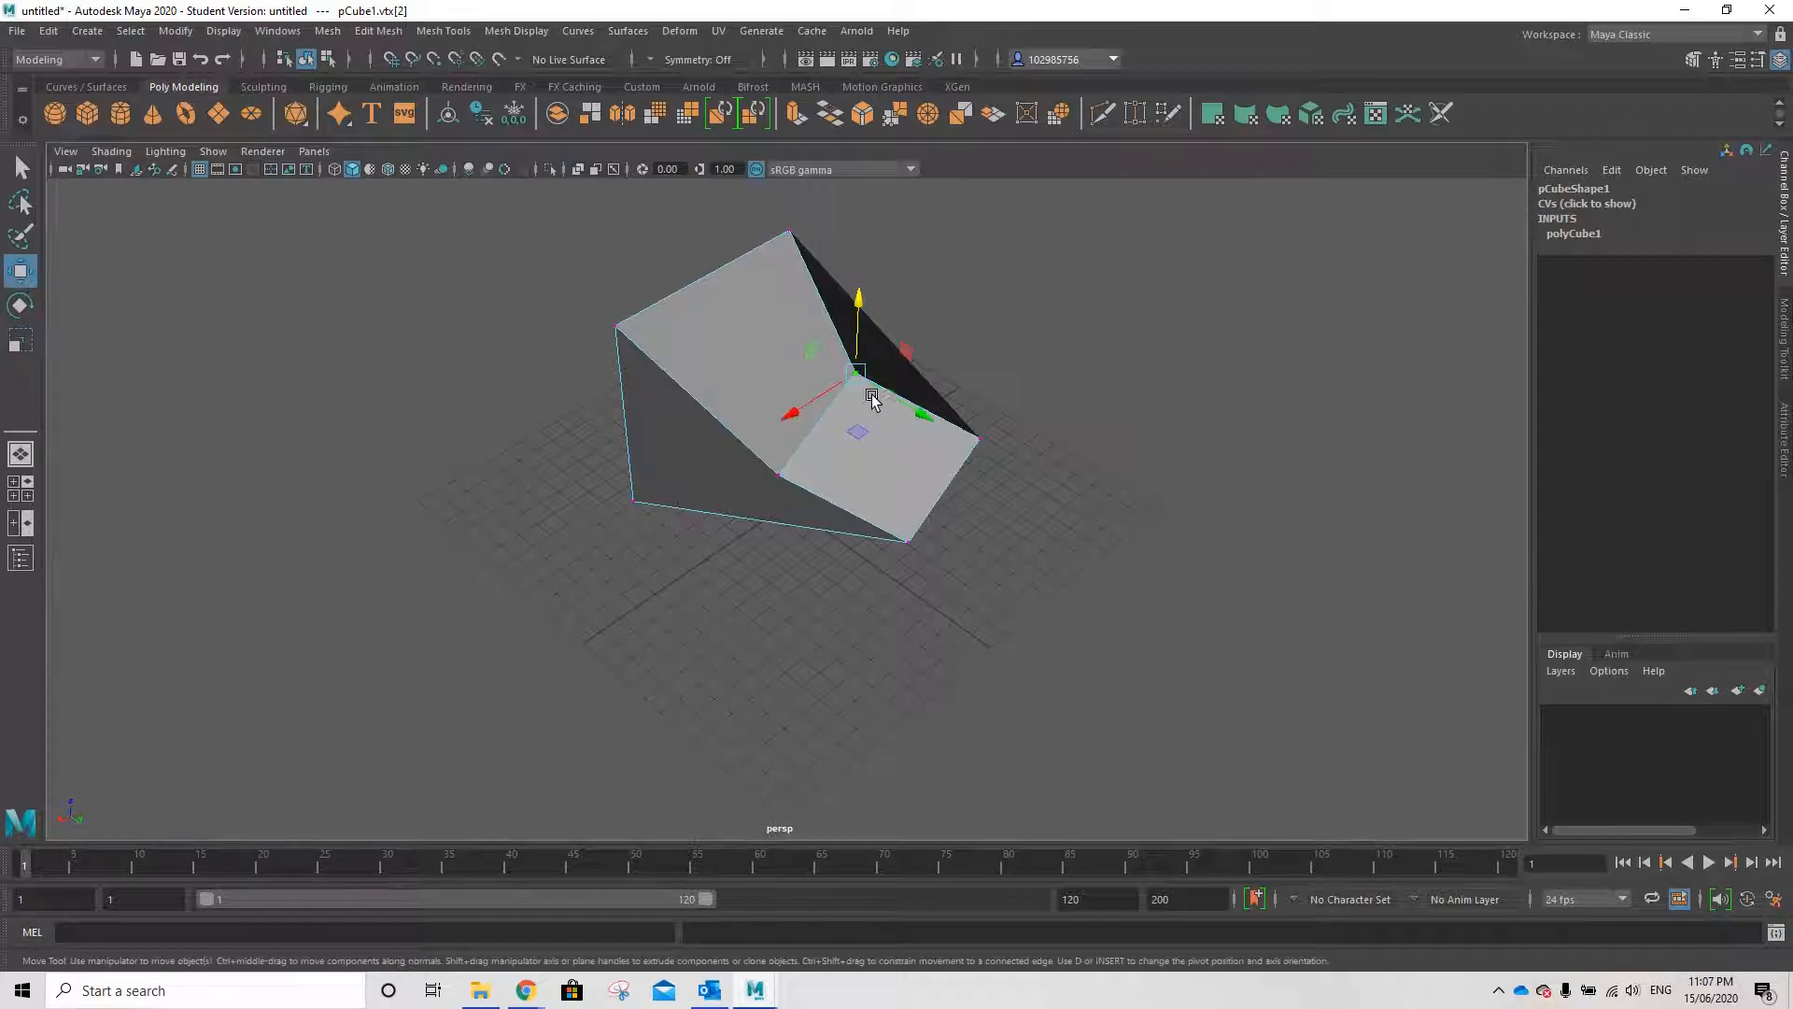
left_click_drag(925, 416, 960, 448)
left_click_drag(1081, 436, 937, 422, "alt")
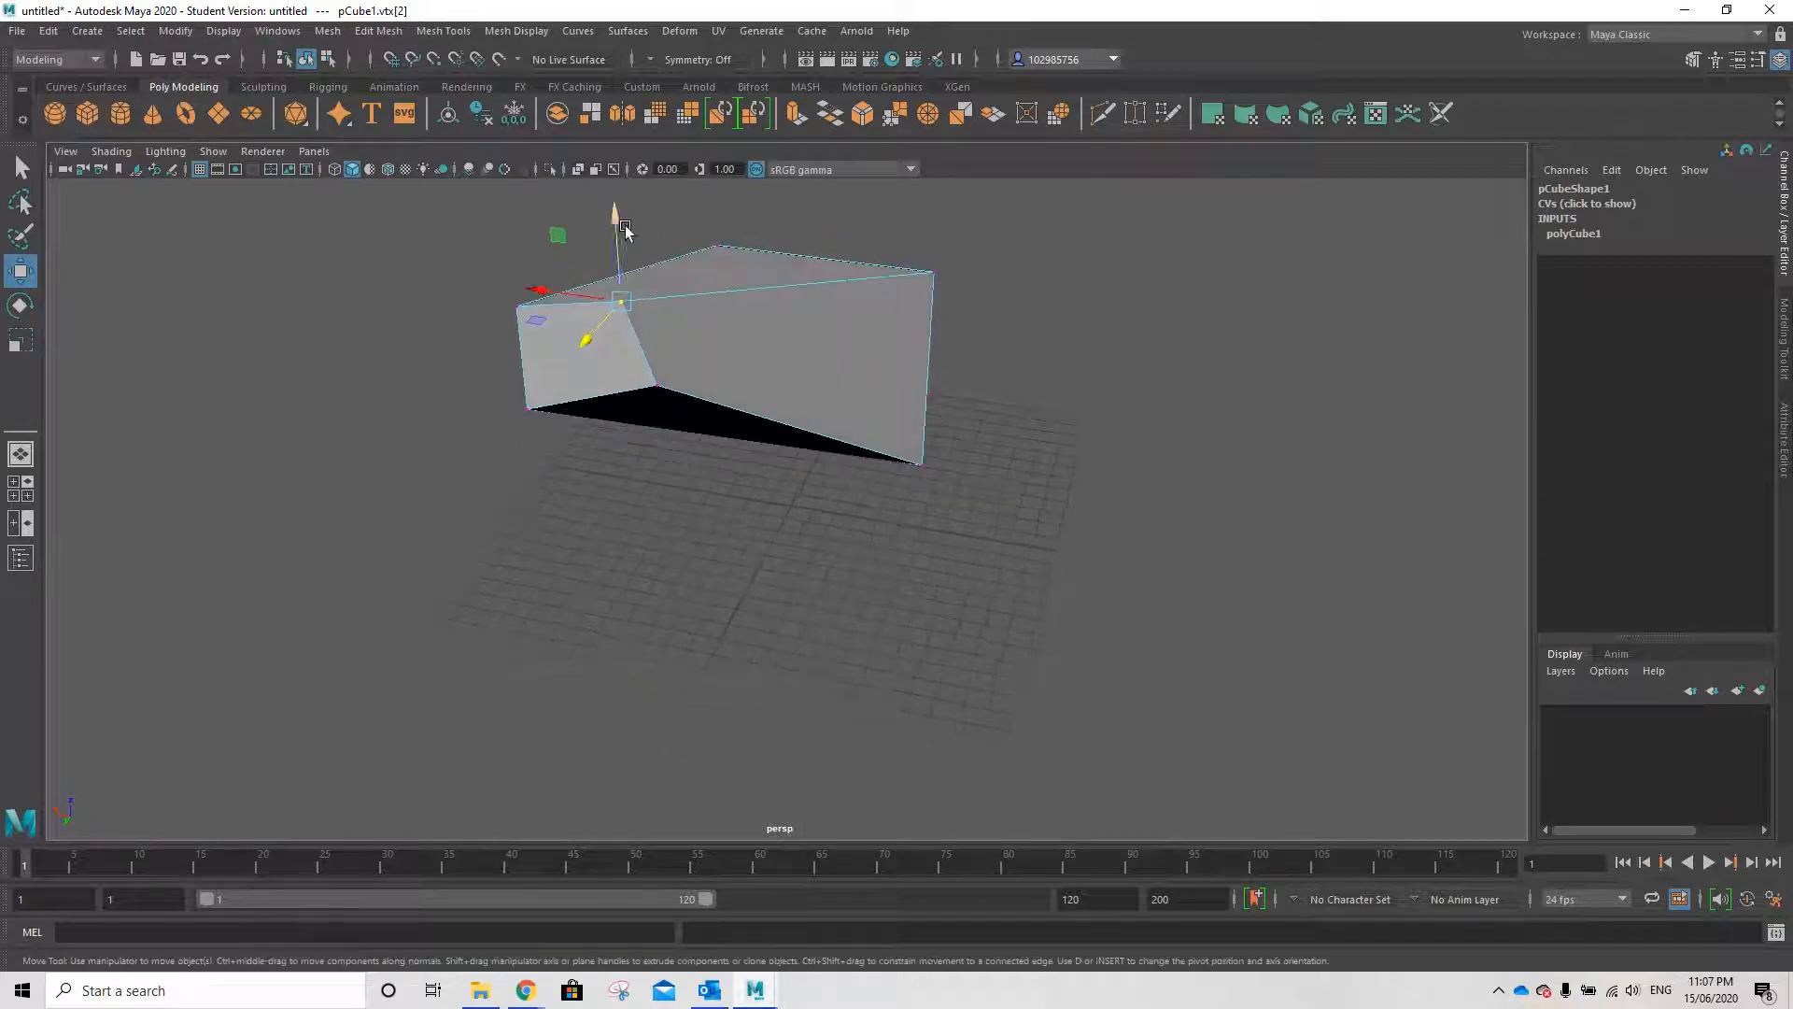
left_click_drag(624, 228, 621, 173)
left_click_drag(684, 413, 907, 343, "alt")
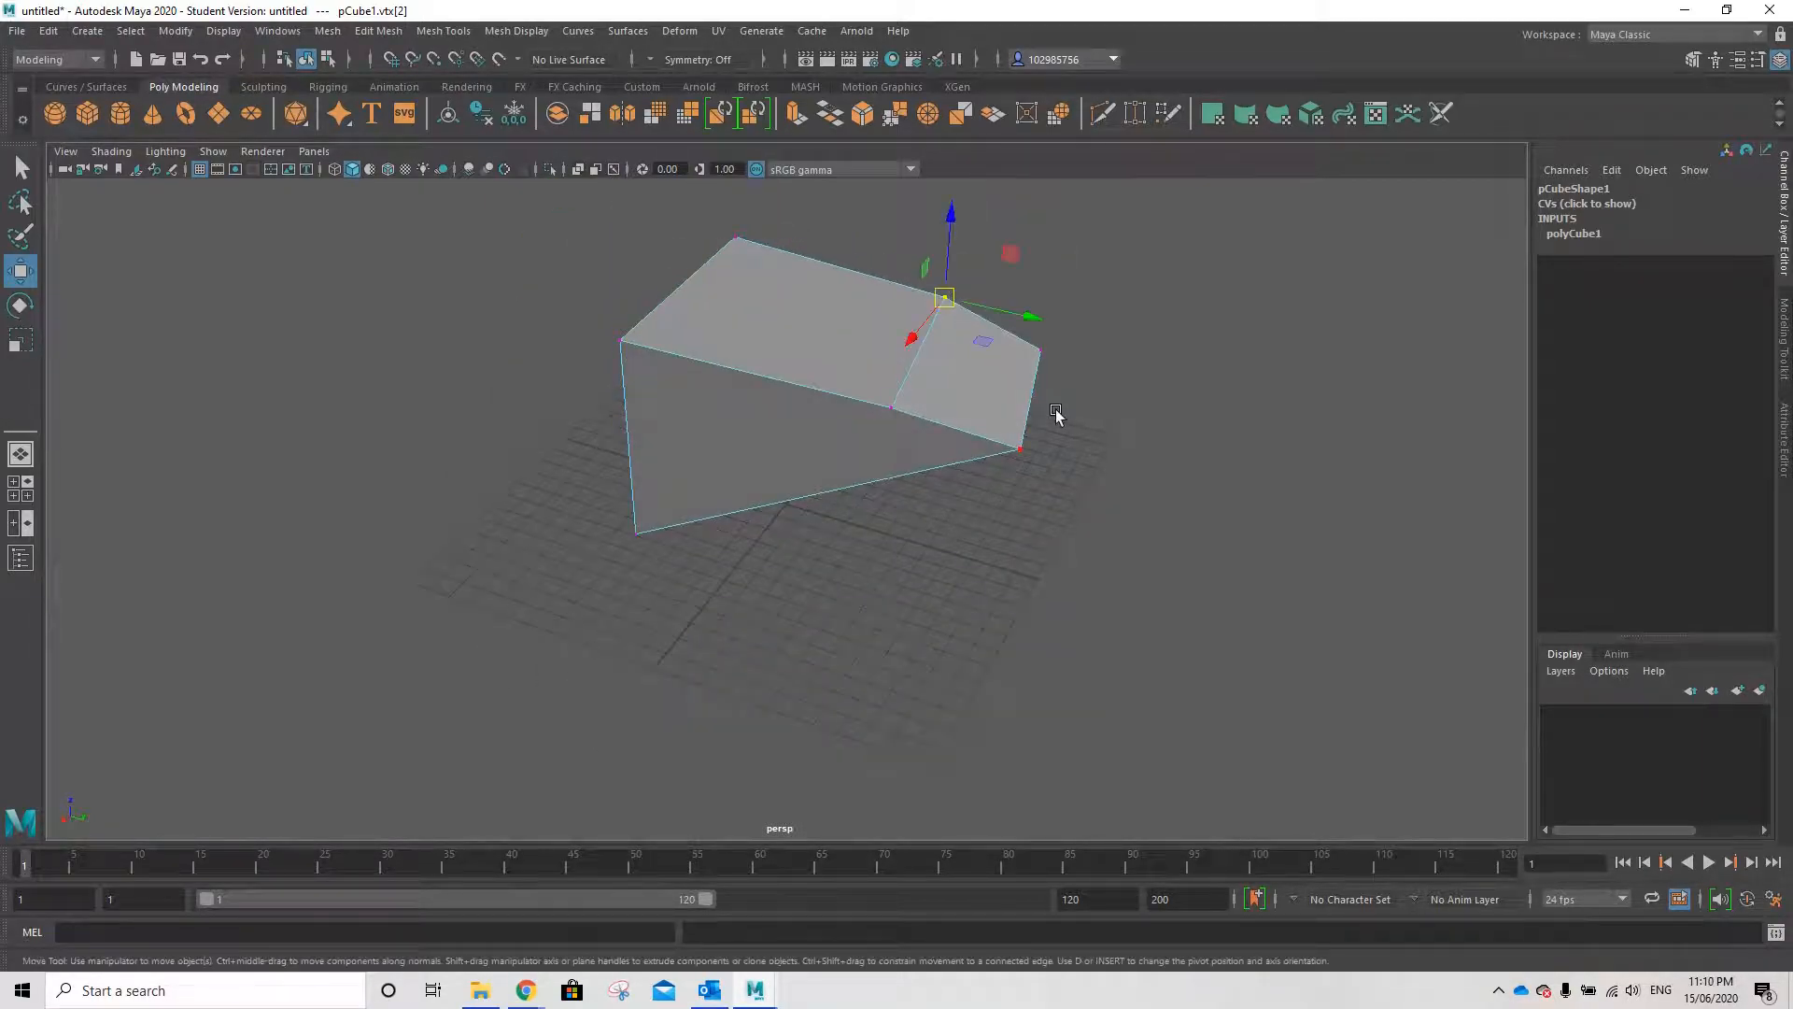
- Select the neighbouring corner vertex, return the shape to Object Mode, and inspect the whole shape from several sides
left_click(1121, 376)
left_click(892, 407)
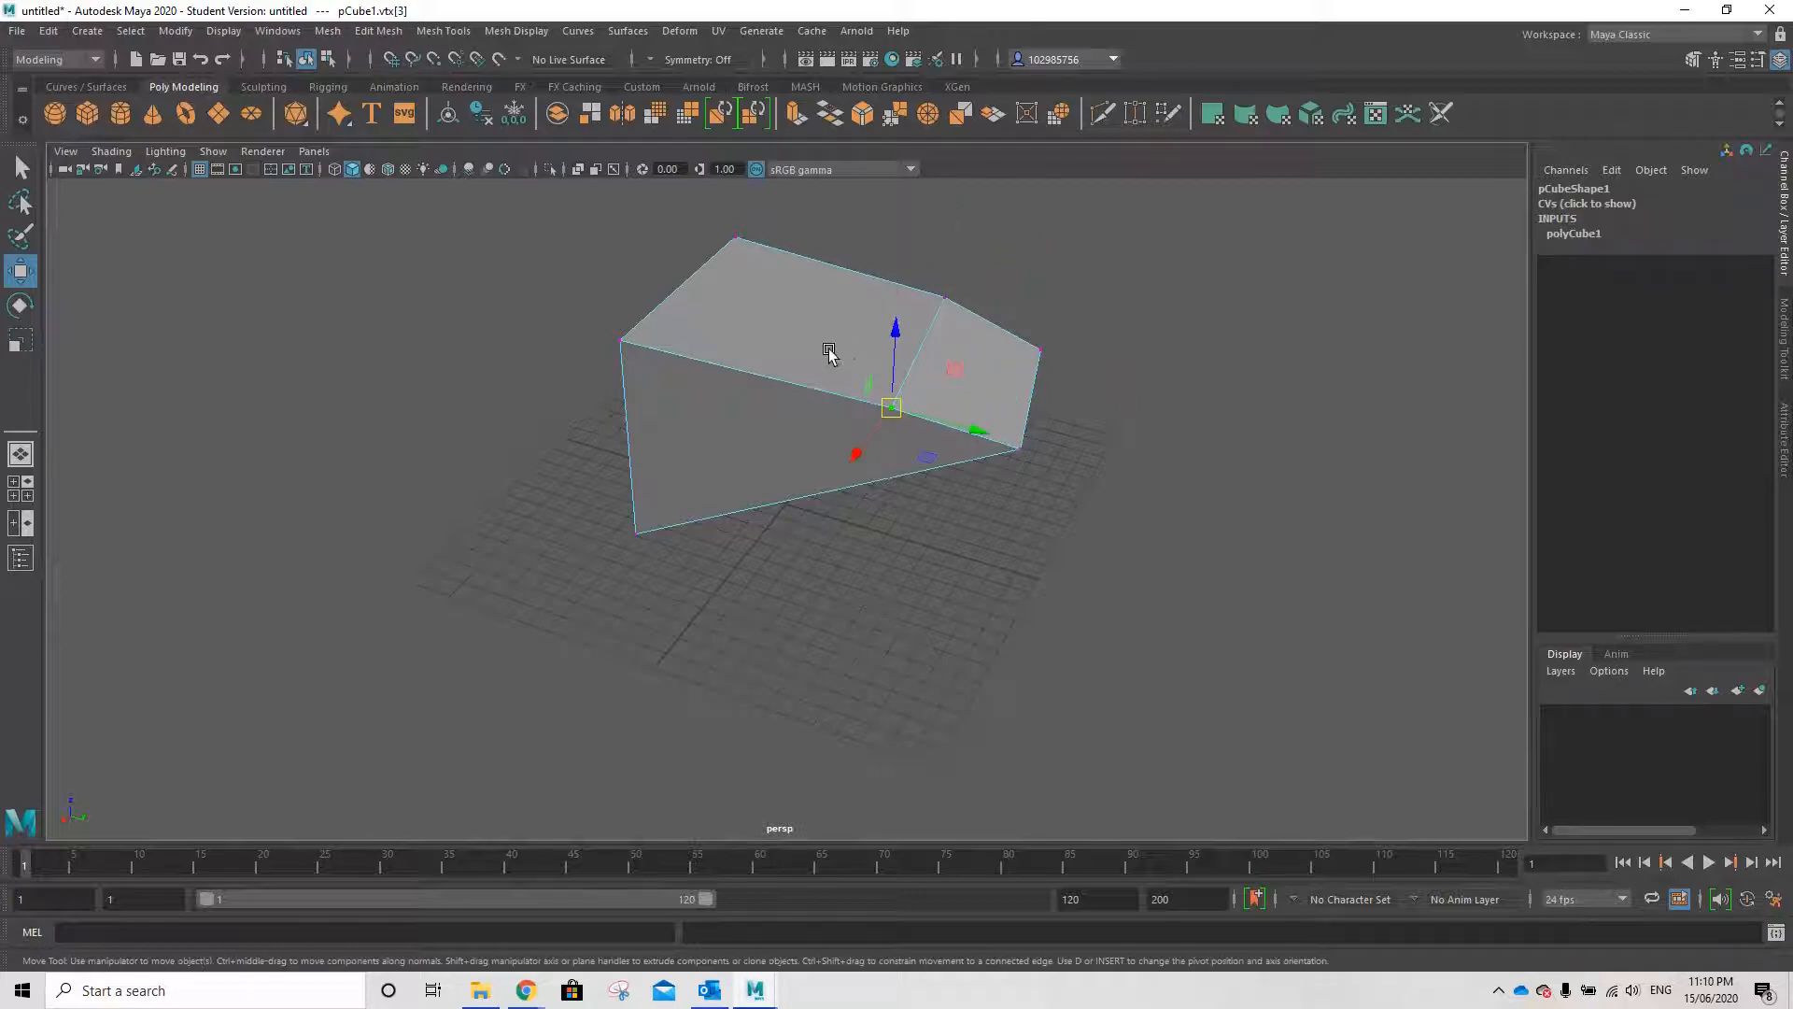
right_click_drag(849, 343, 907, 321)
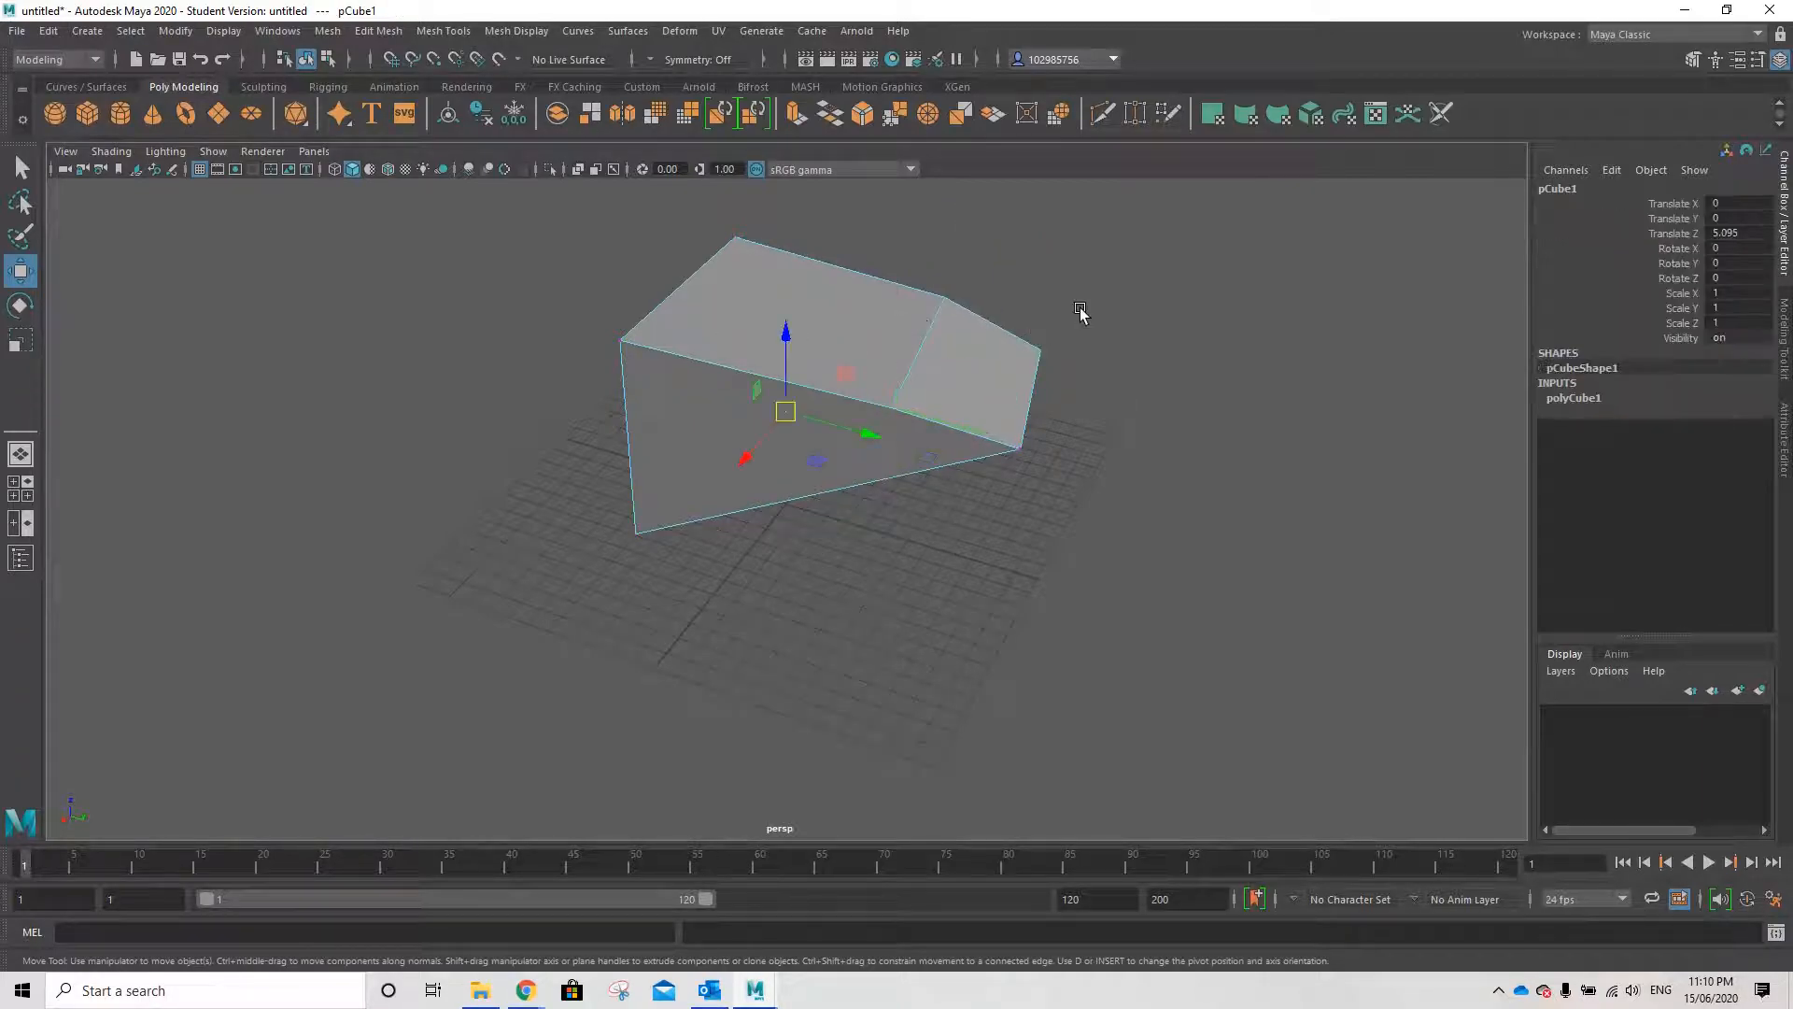
left_click(1080, 312)
left_click_drag(1081, 312, 1022, 366, "alt")
left_click(805, 386)
scroll(809, 385, "down", 4)
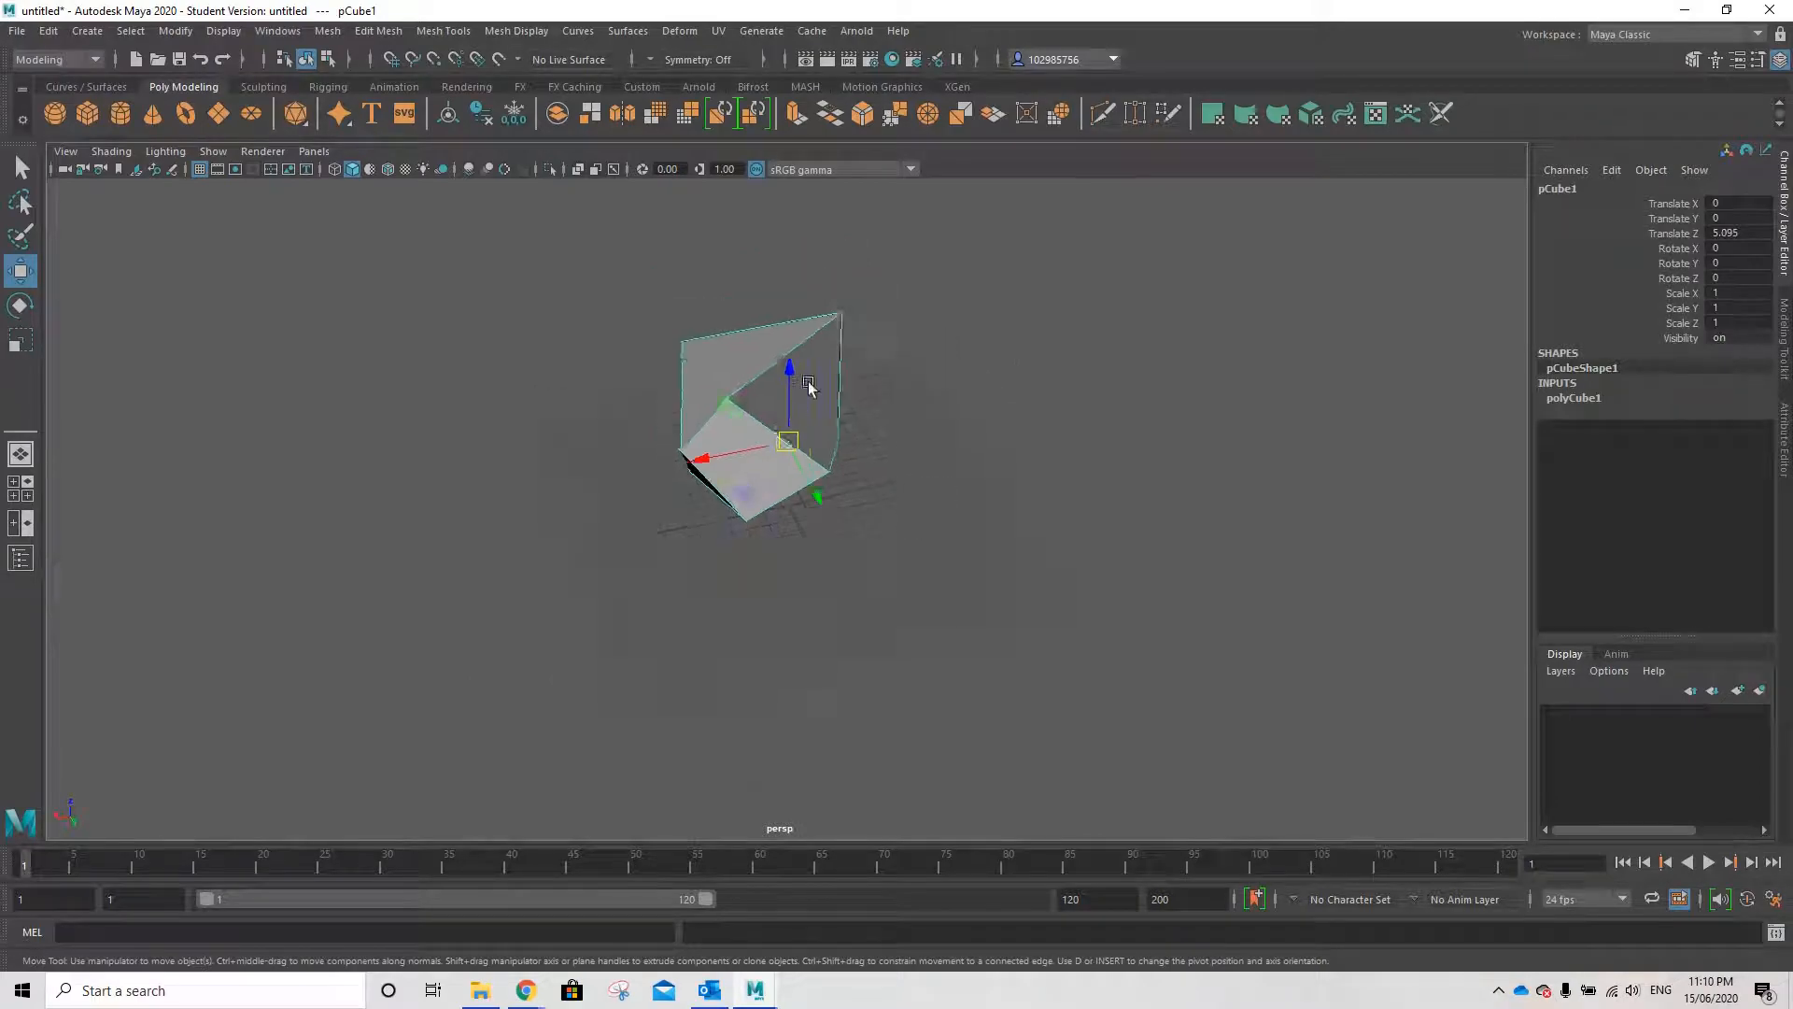
scroll(805, 387, "up", 3)
left_click_drag(800, 388, 954, 386, "alt")
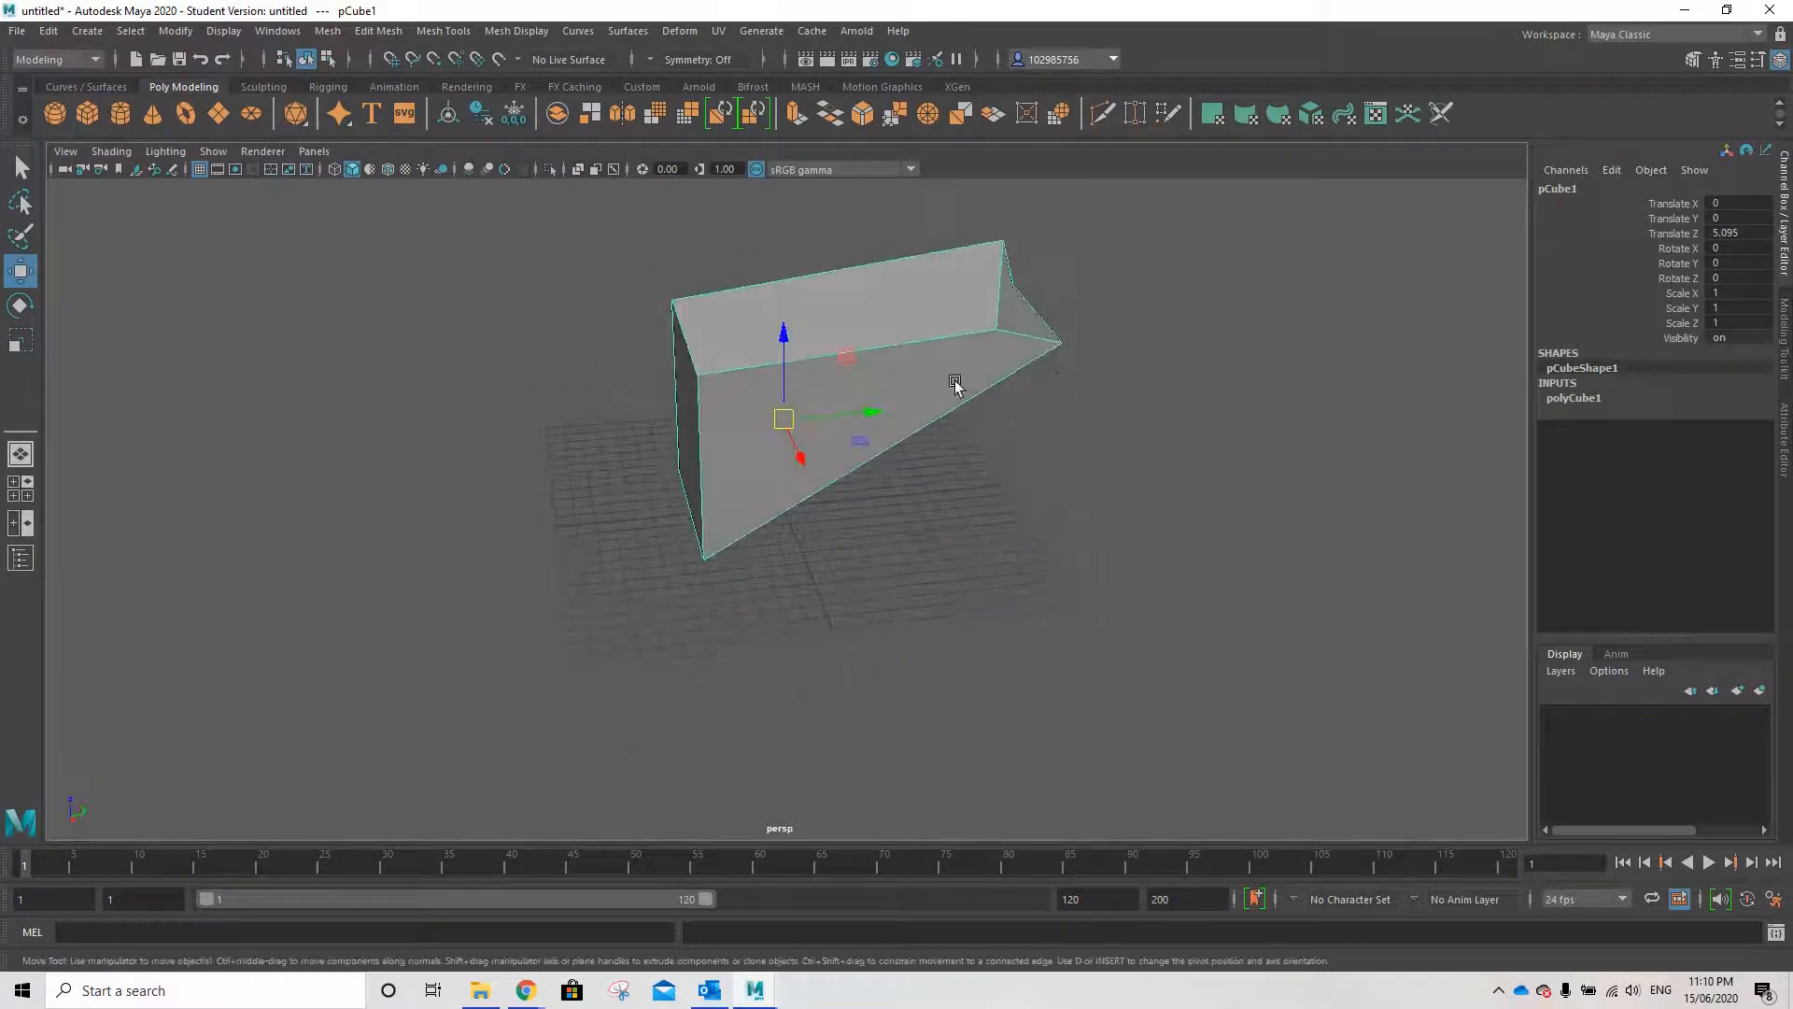
key("q")
key("ctrl+s")
left_click(852, 511)
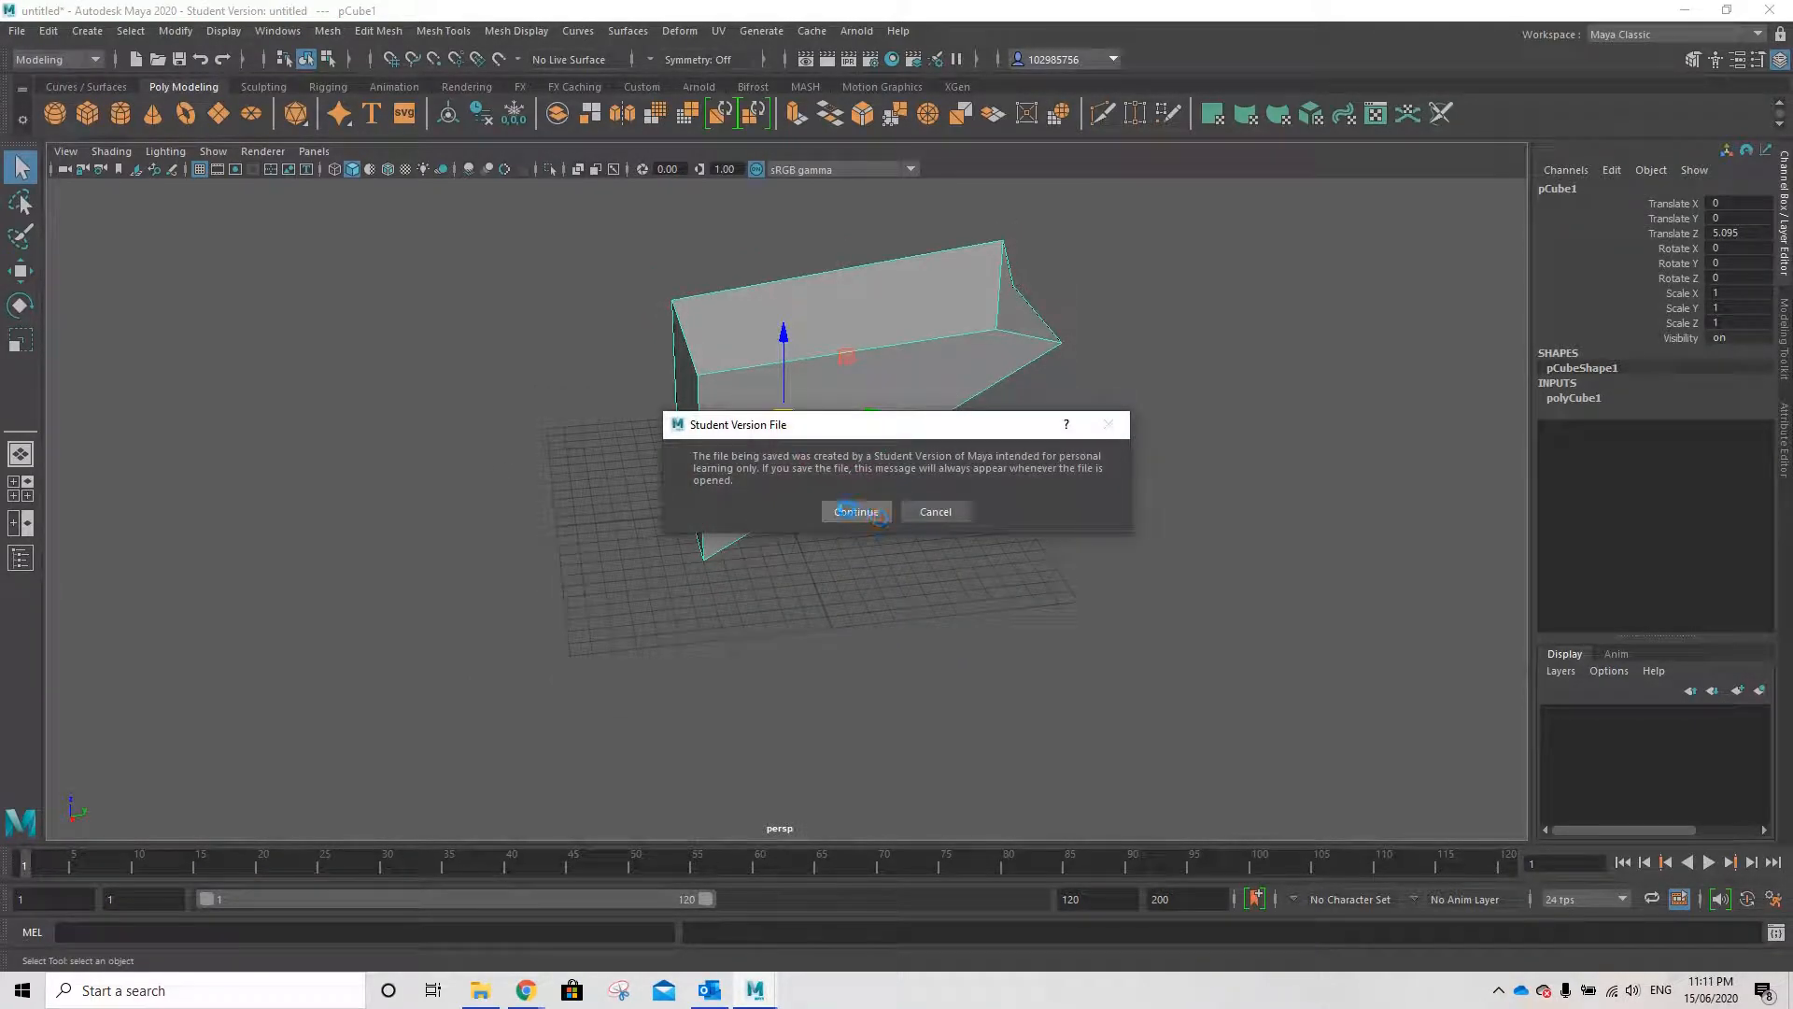
key("w")
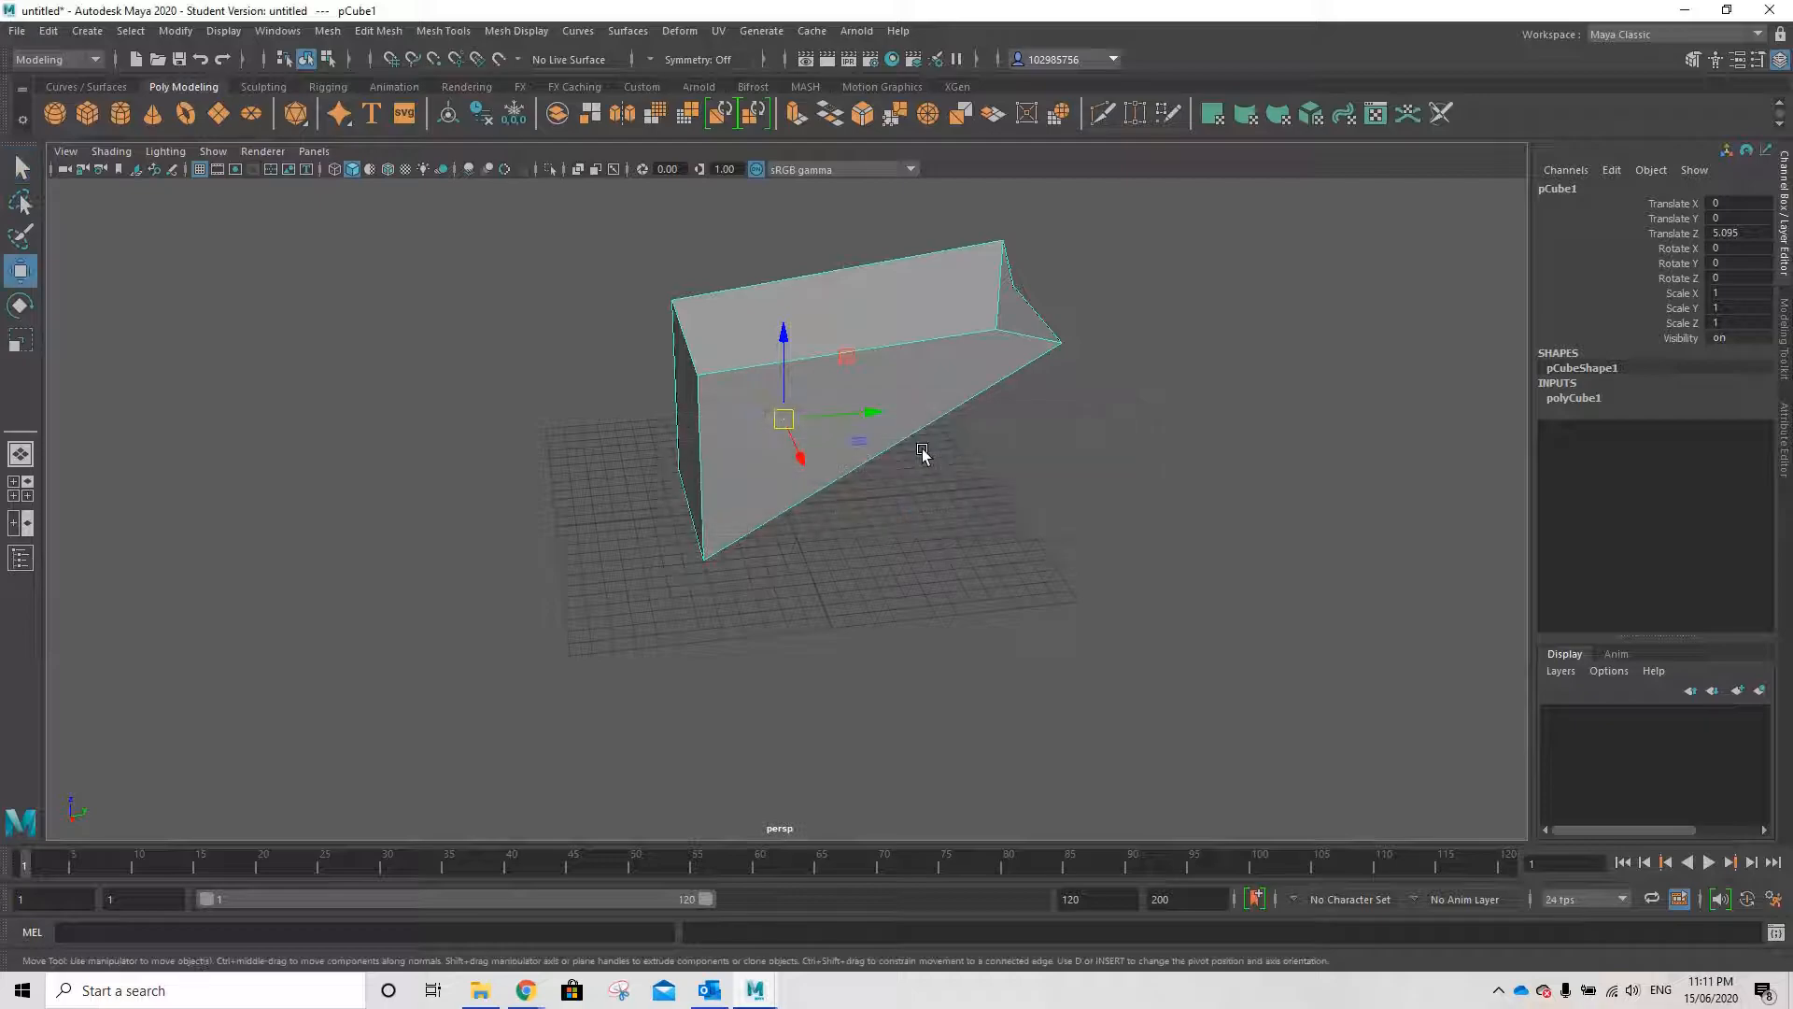
key("ctrl+s")
left_click(934, 512)
- Duplicate the shape and move the copy along Y to about -24.9, clear of the original
left_click_drag(1099, 479, 1123, 443, "alt")
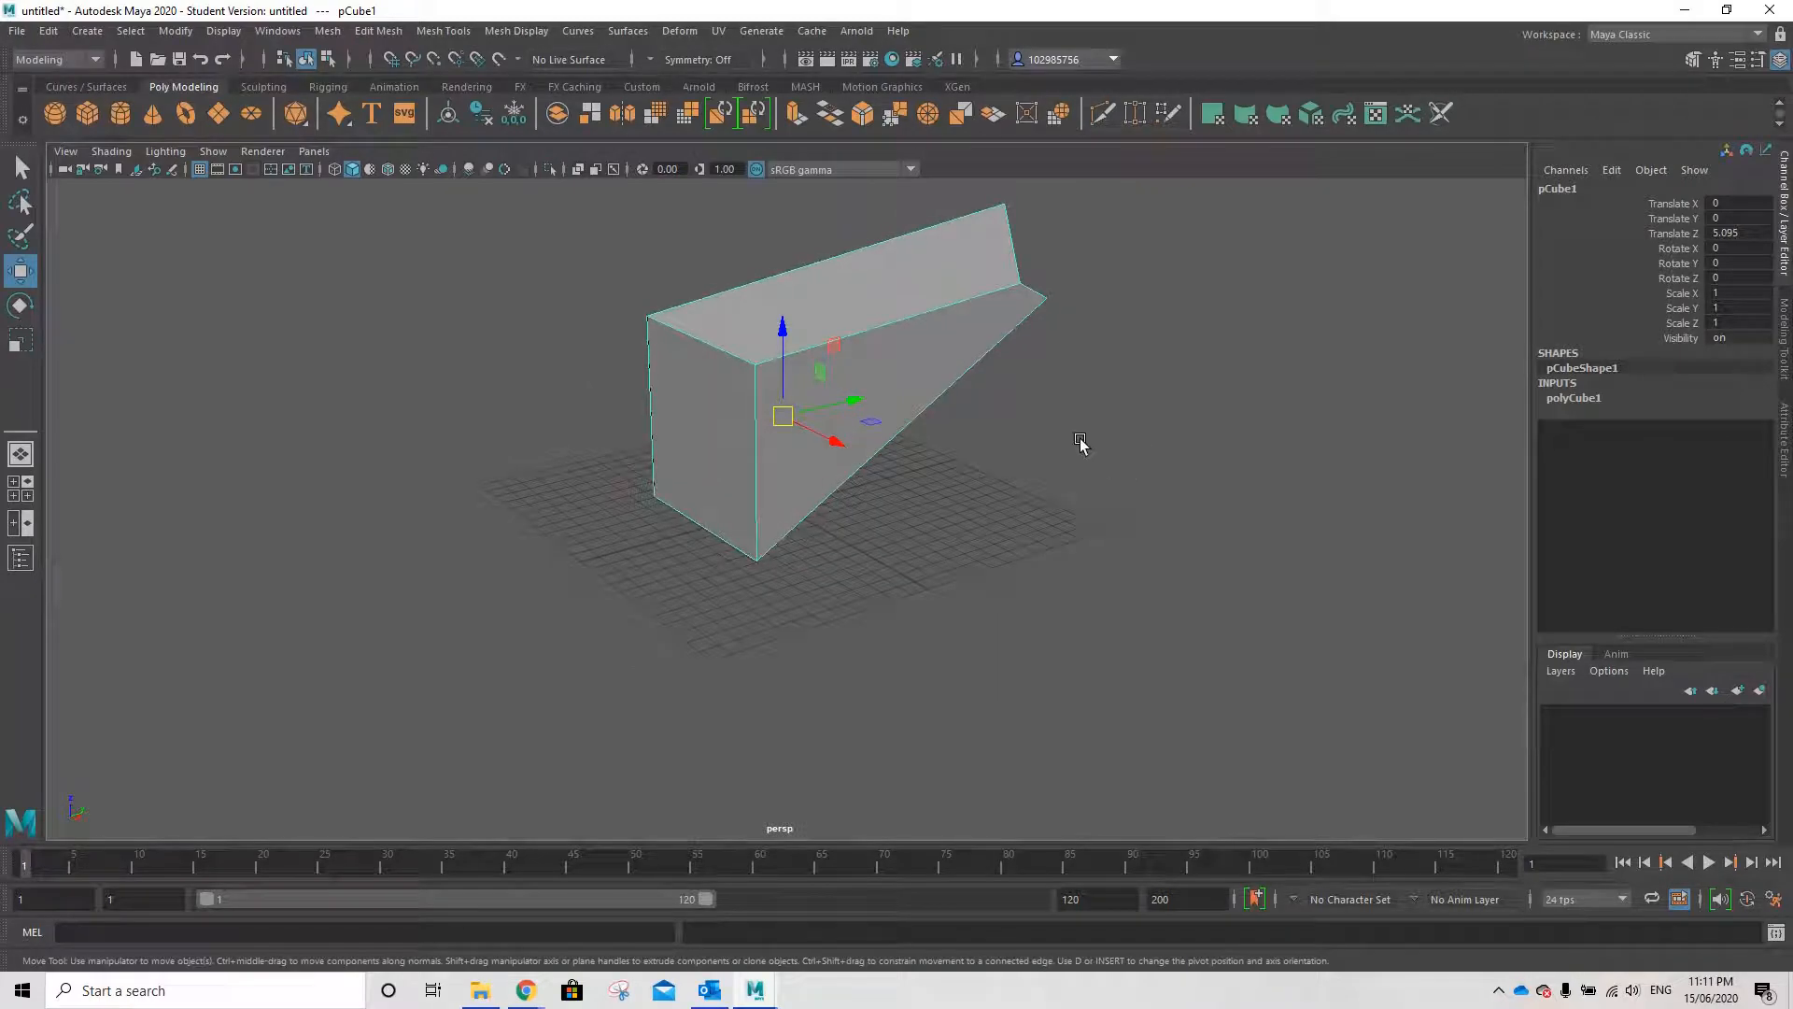
key("ctrl+d")
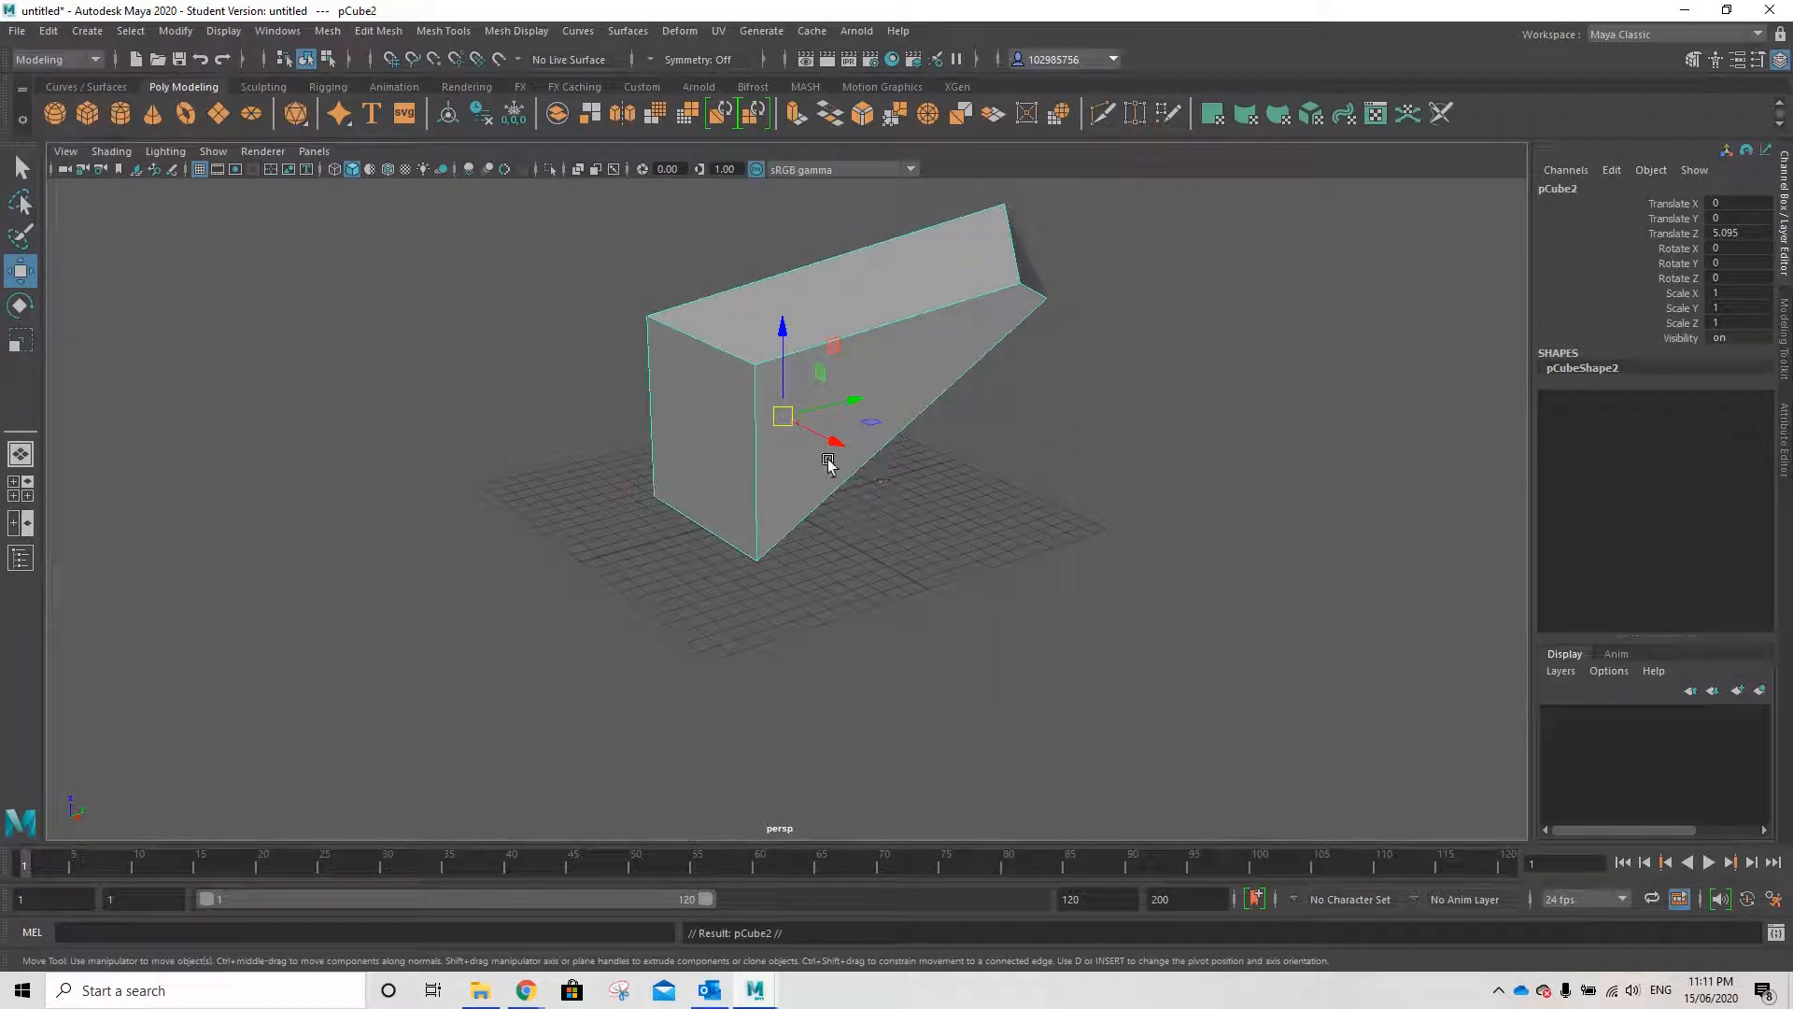
right_click_drag(819, 390, 945, 372)
left_click_drag(855, 402, 420, 548, "shift")
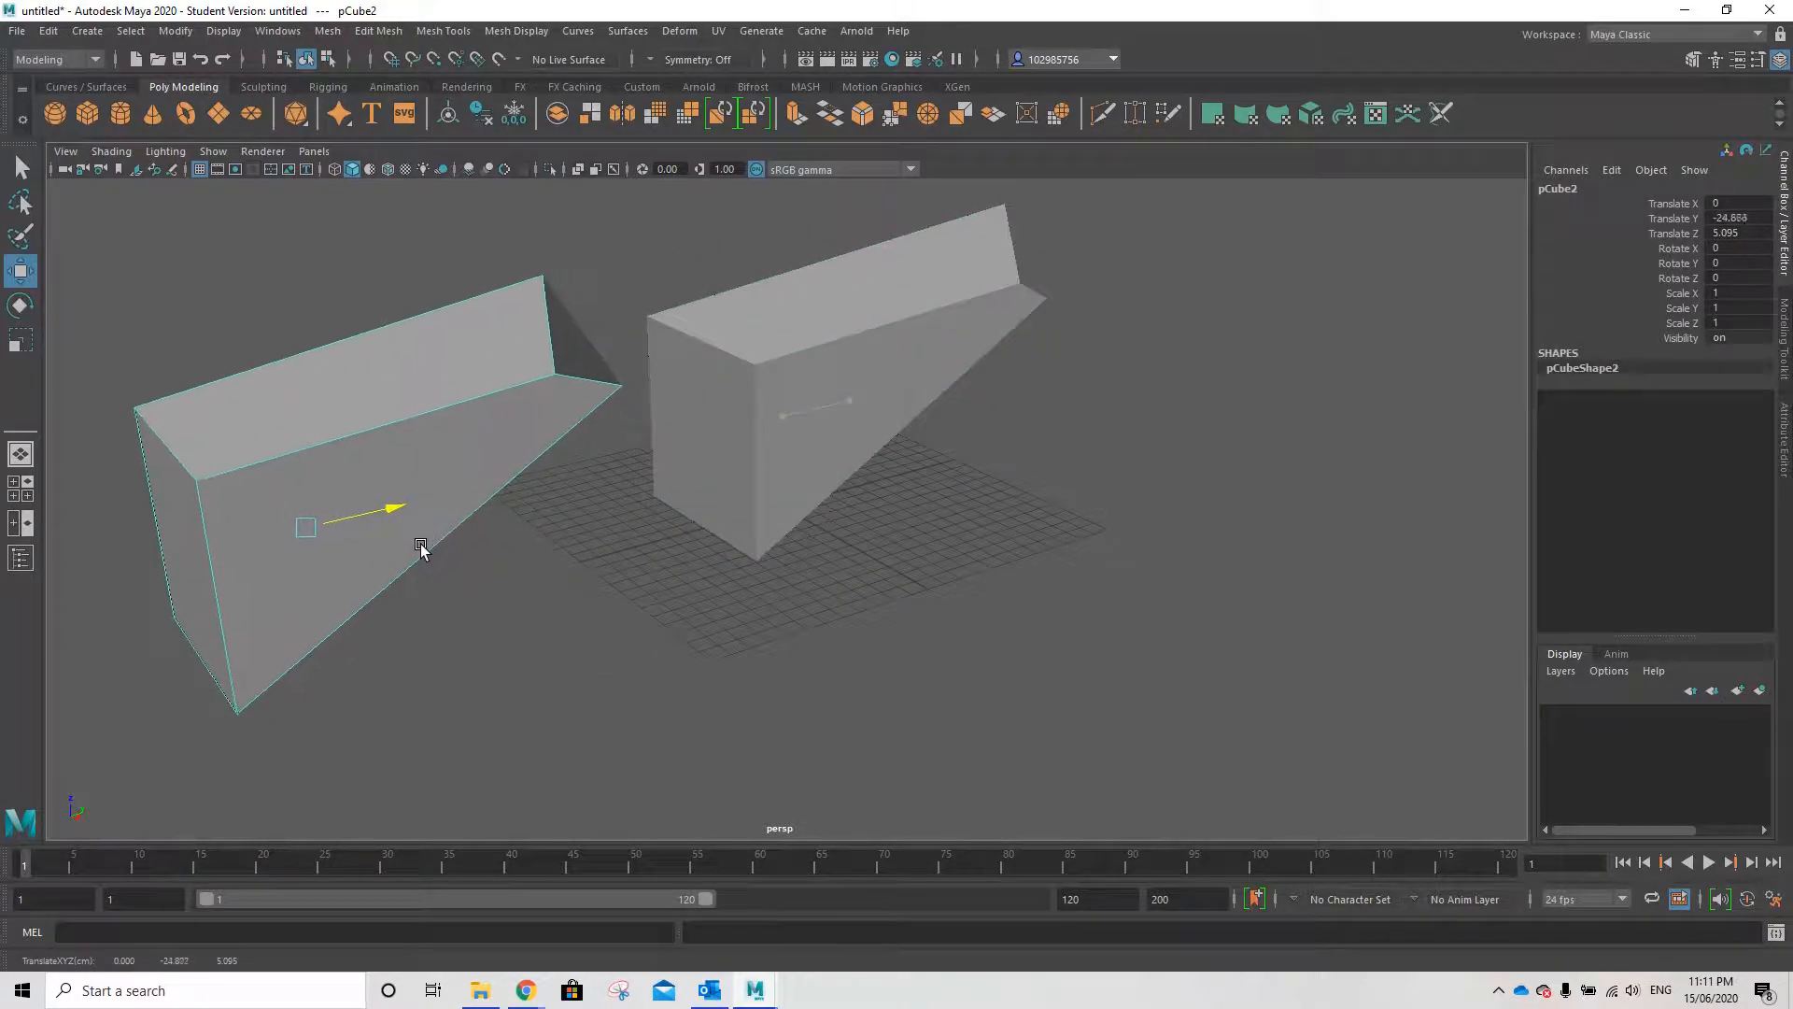
left_click(880, 557)
left_click_drag(857, 530, 390, 360, "alt")
left_click_drag(930, 581, 865, 473, "alt")
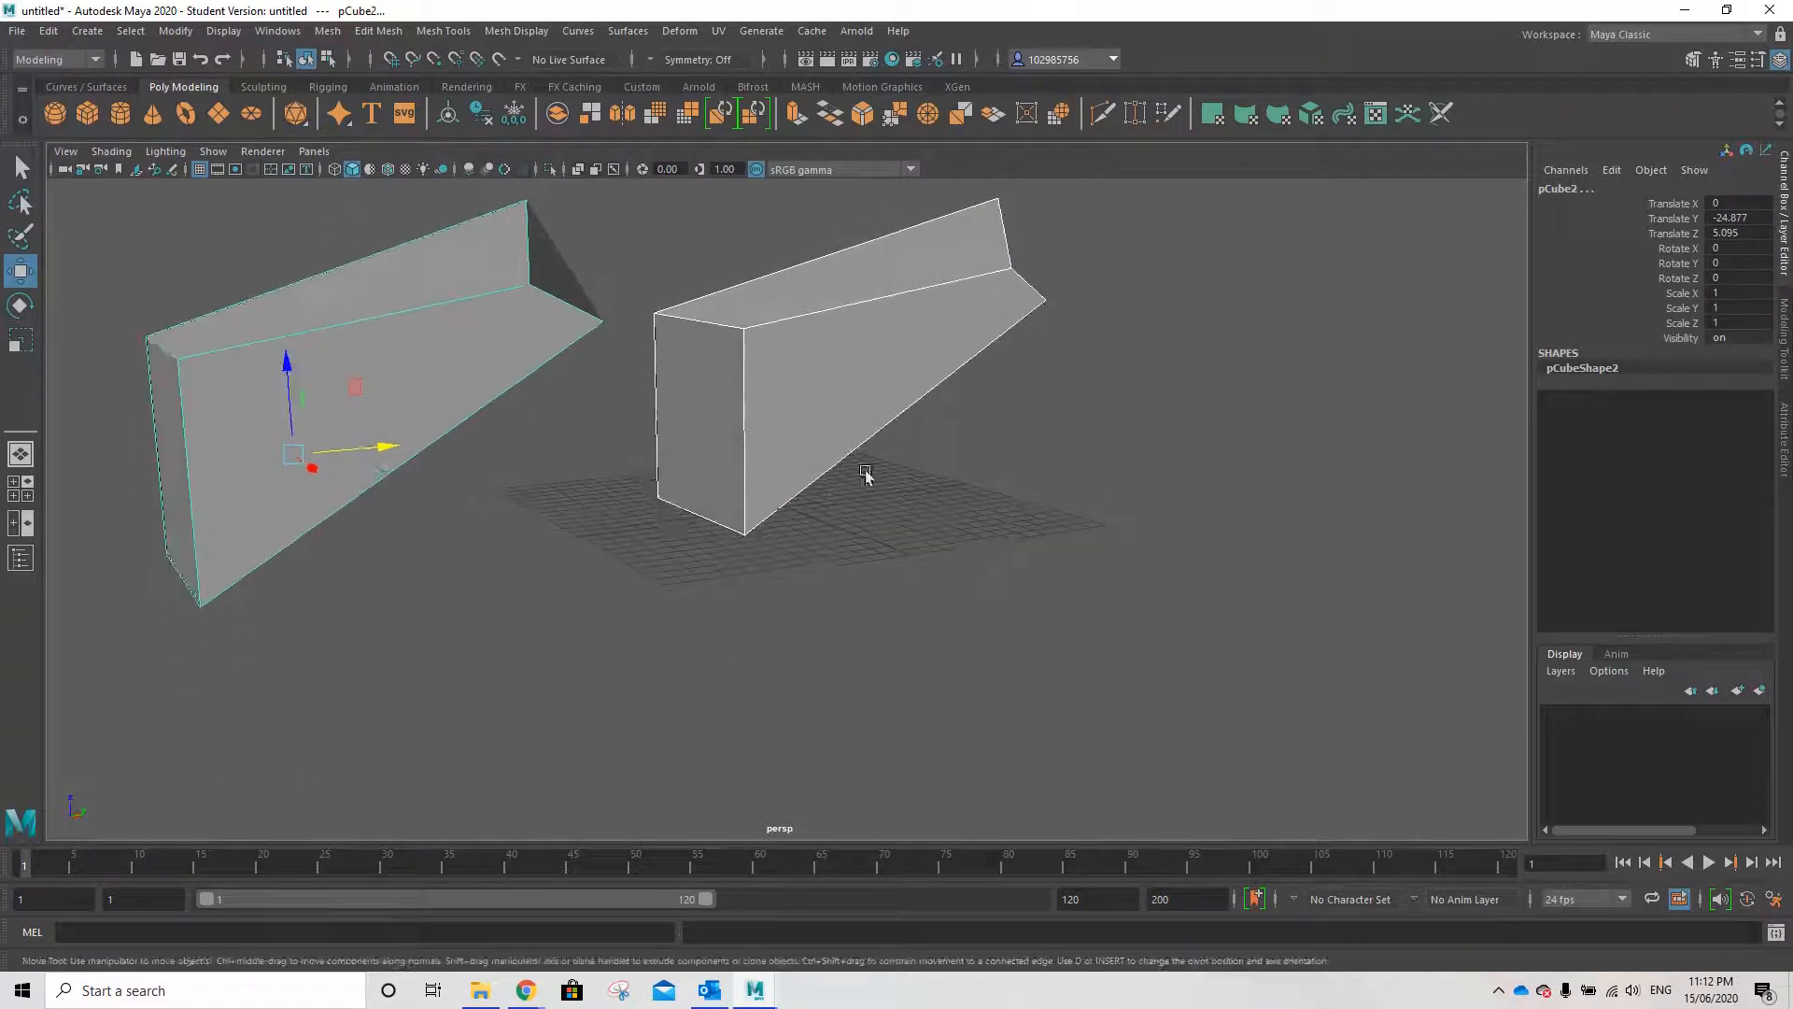
- Switch the original shape to face selection and scale its large end face down uniformly to a fraction of its size
left_click(821, 446)
left_click(732, 420, "shift")
left_click(720, 402)
right_click(720, 403, "ctrl")
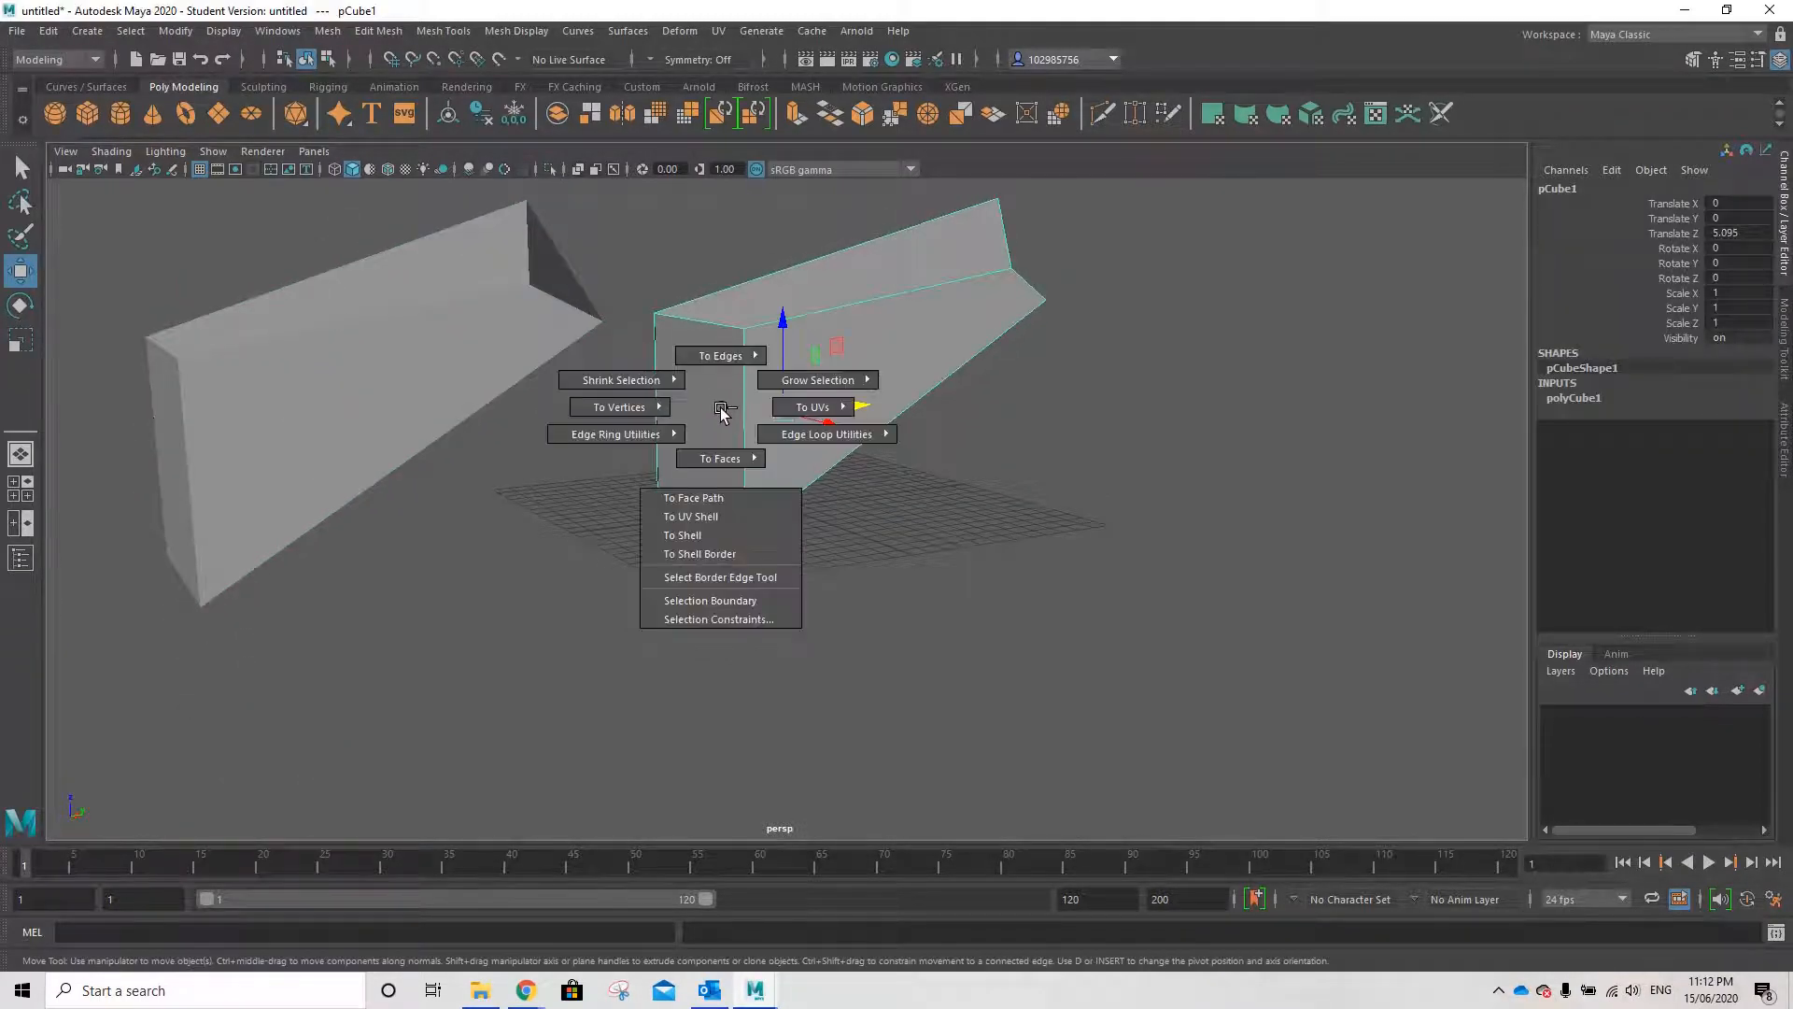
right_click_drag(720, 407, 720, 461)
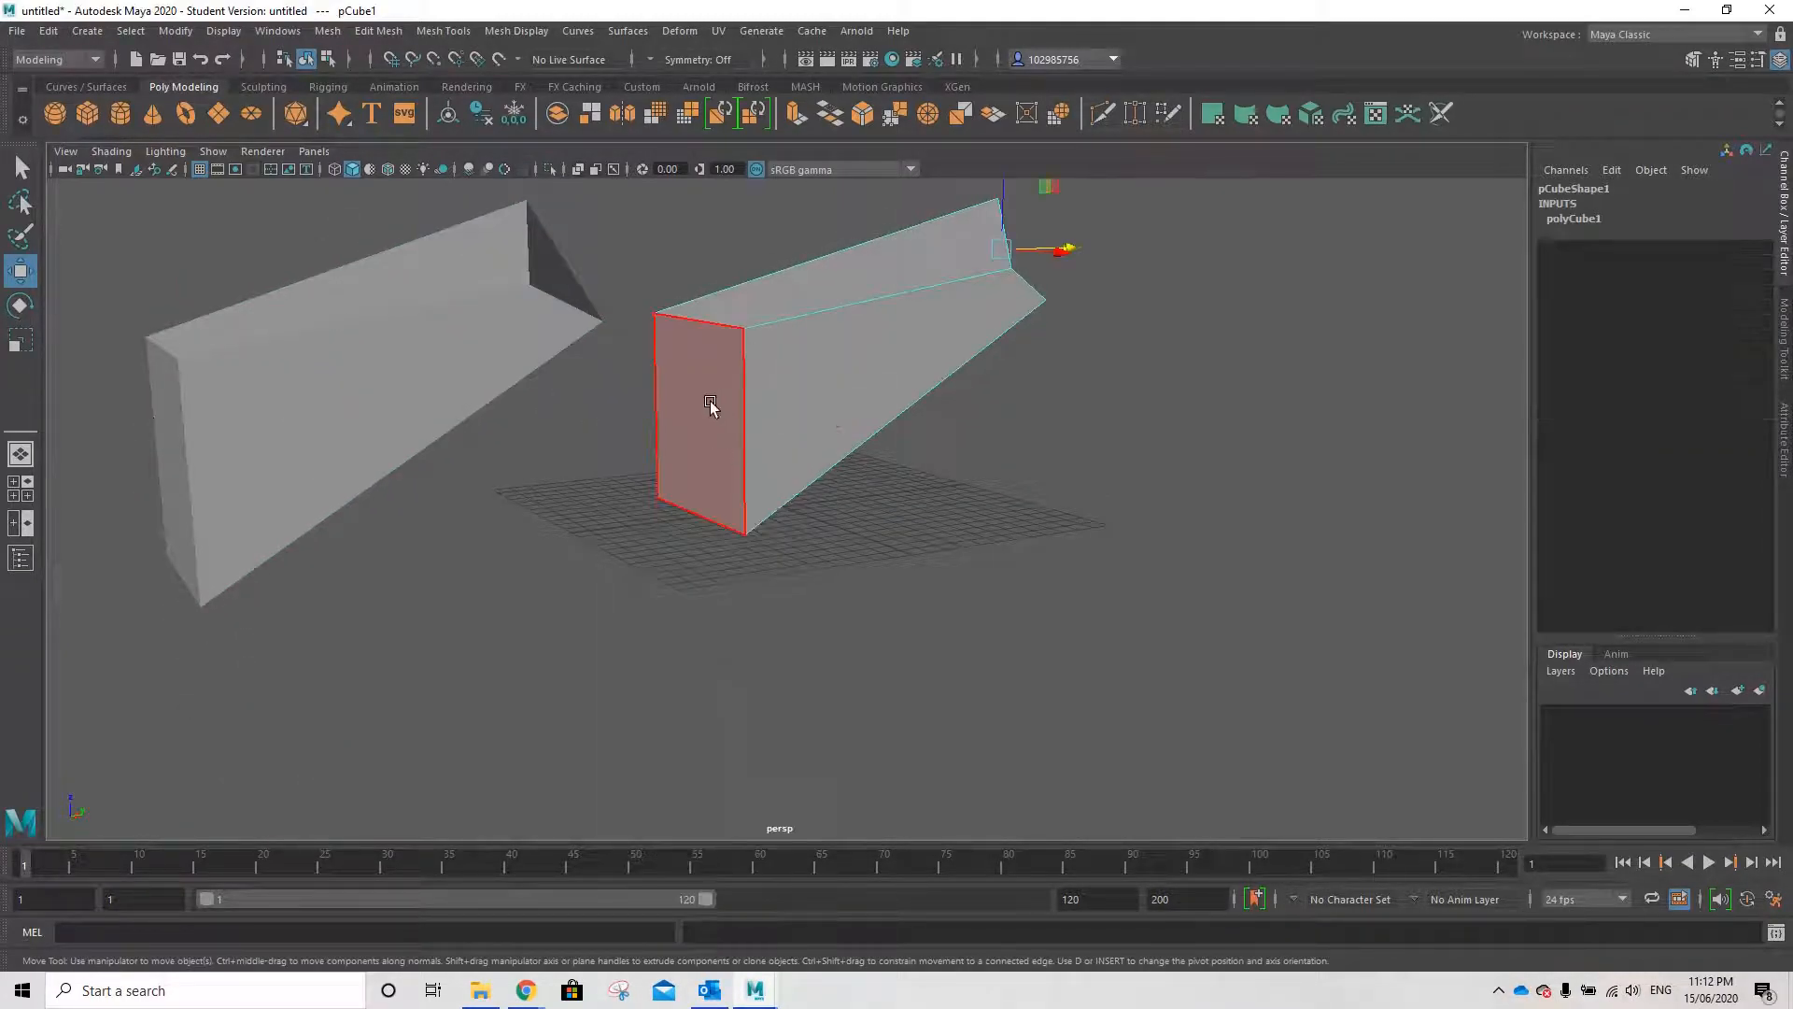
left_click(712, 406)
key("e")
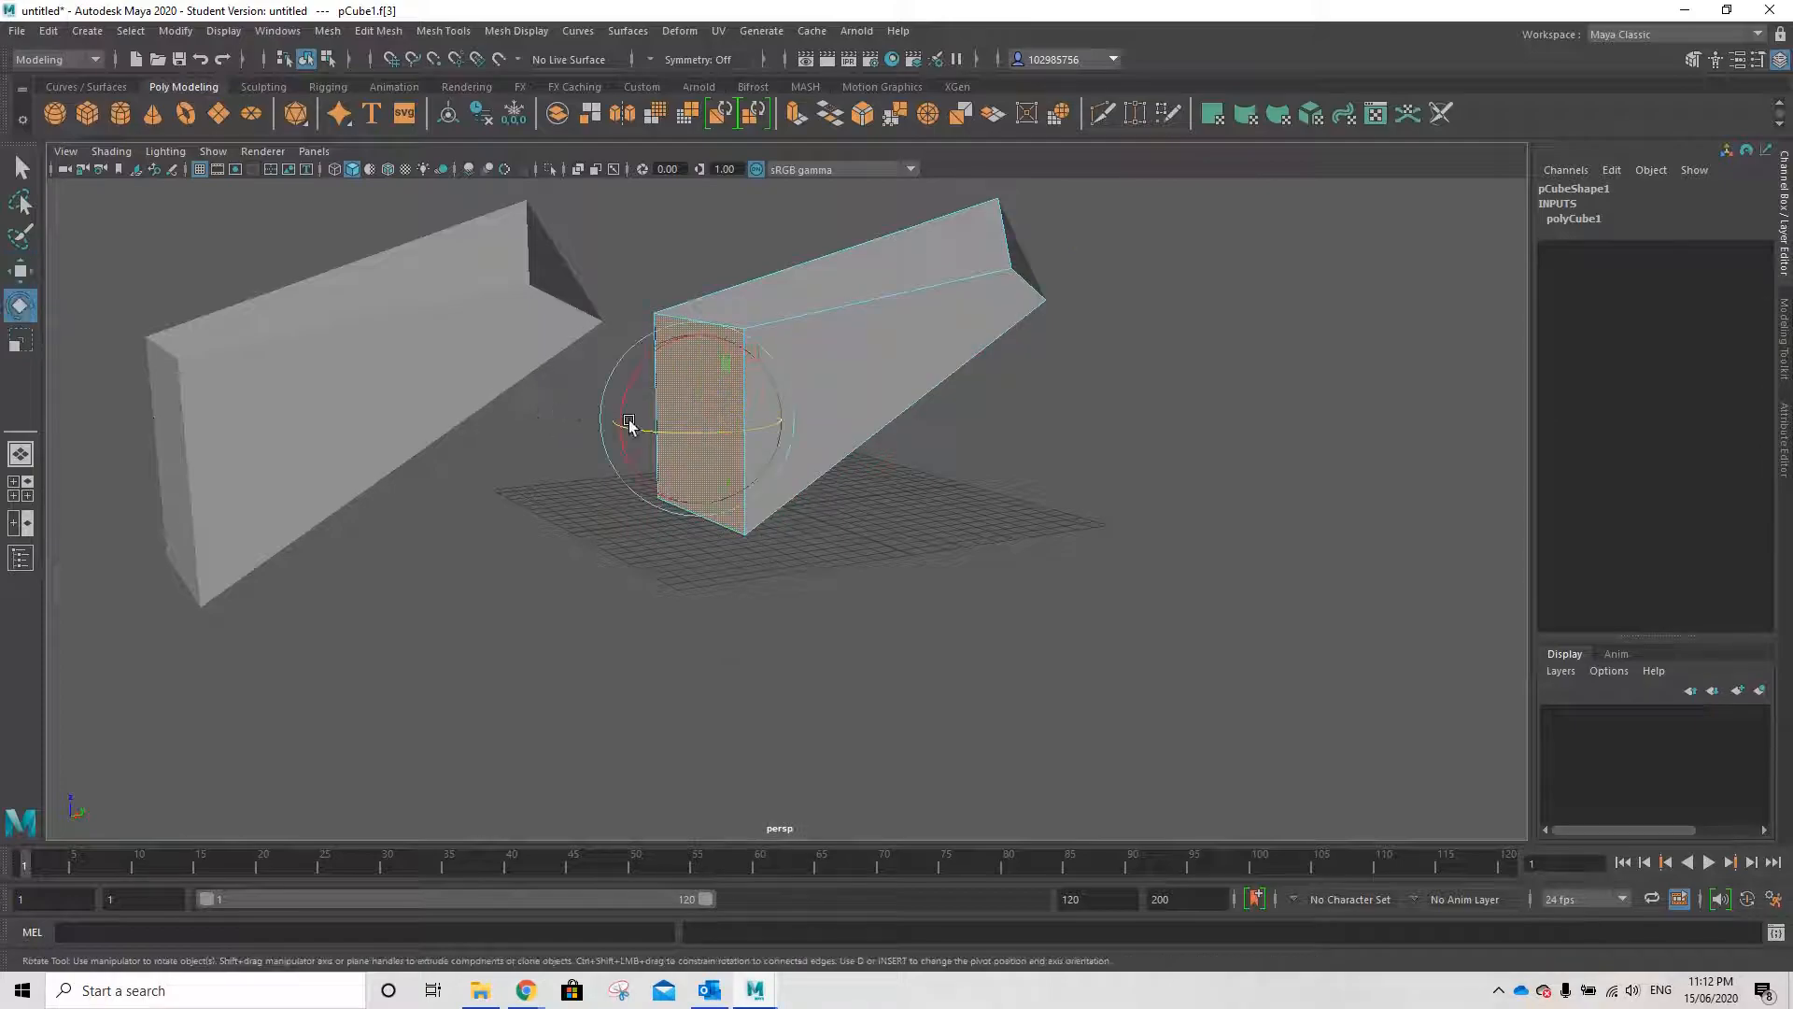
key("r")
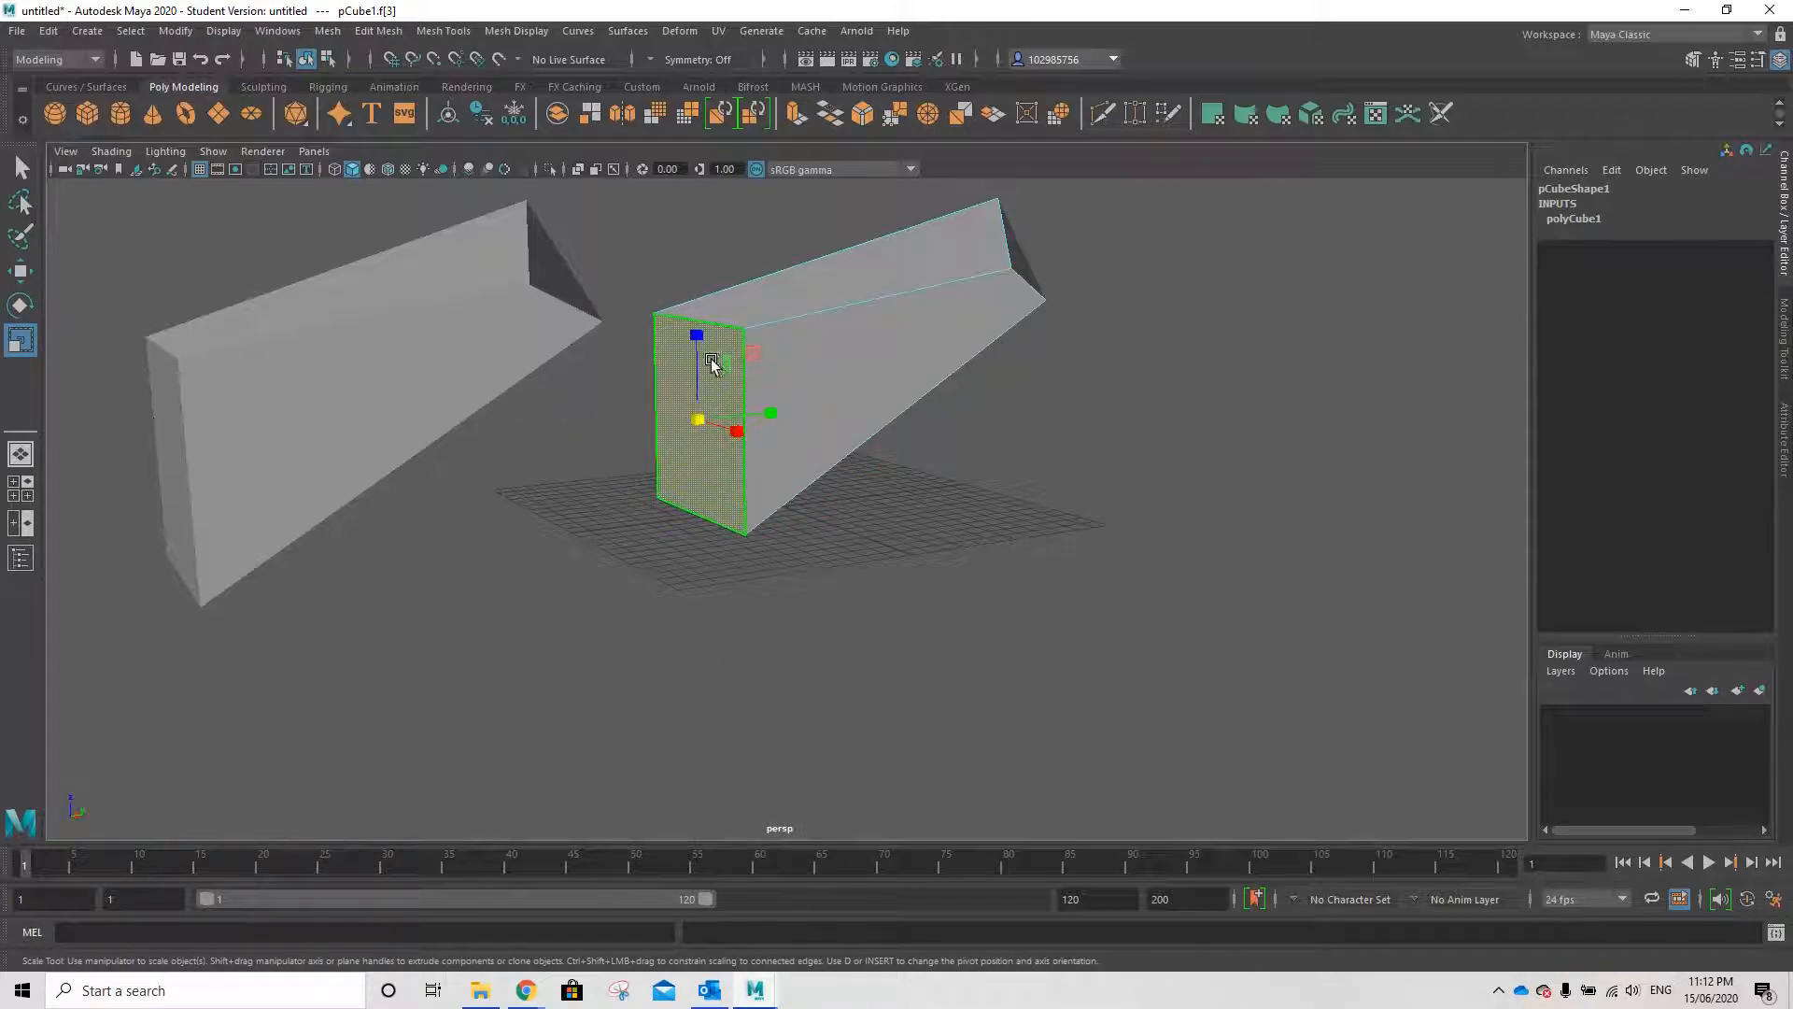
left_click_drag(700, 414, 608, 455)
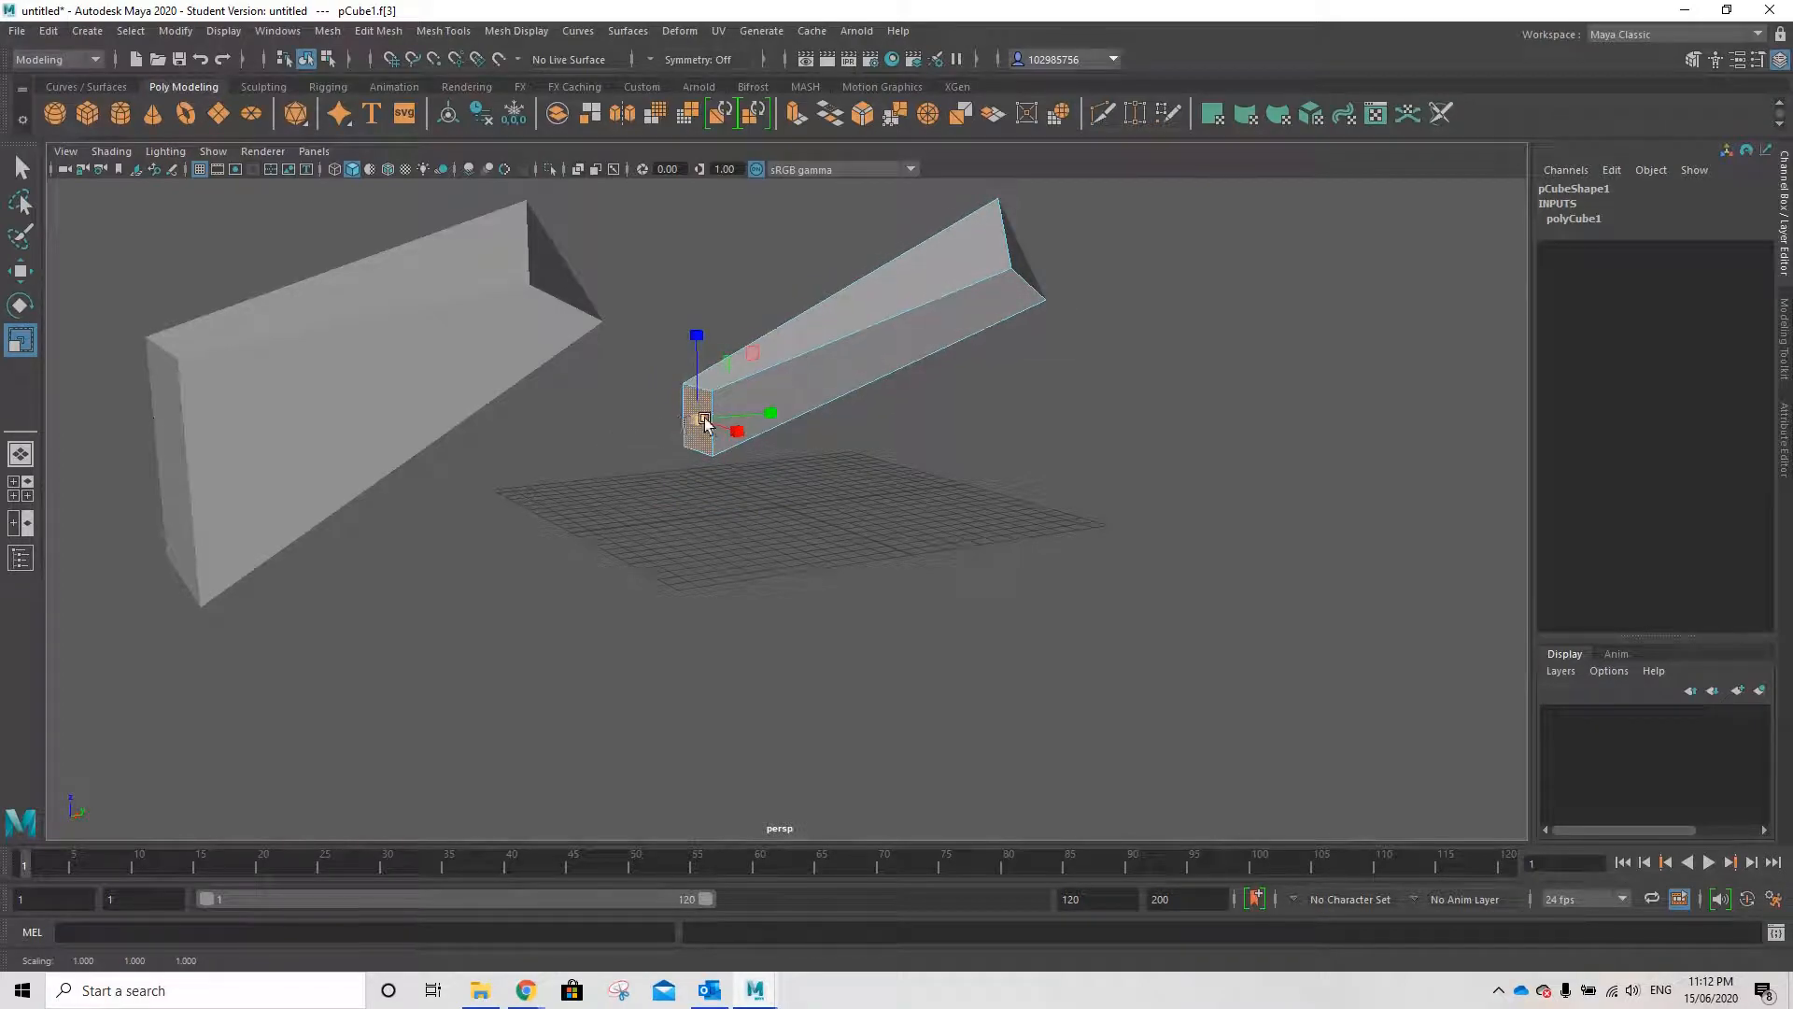
- Move the shrunken end face of the original shape upward along Z
key("w")
left_click_drag(692, 334, 696, 178)
left_click_drag(923, 439, 994, 551, "alt")
right_click_drag(994, 548, 1024, 417, "alt")
left_click_drag(1023, 414, 738, 427, "alt")
- Switch the original shape to vertex selection and snap an upper vertex of its small end face to the copy's nearest corner
left_click(692, 412)
right_click_drag(601, 418, 520, 431)
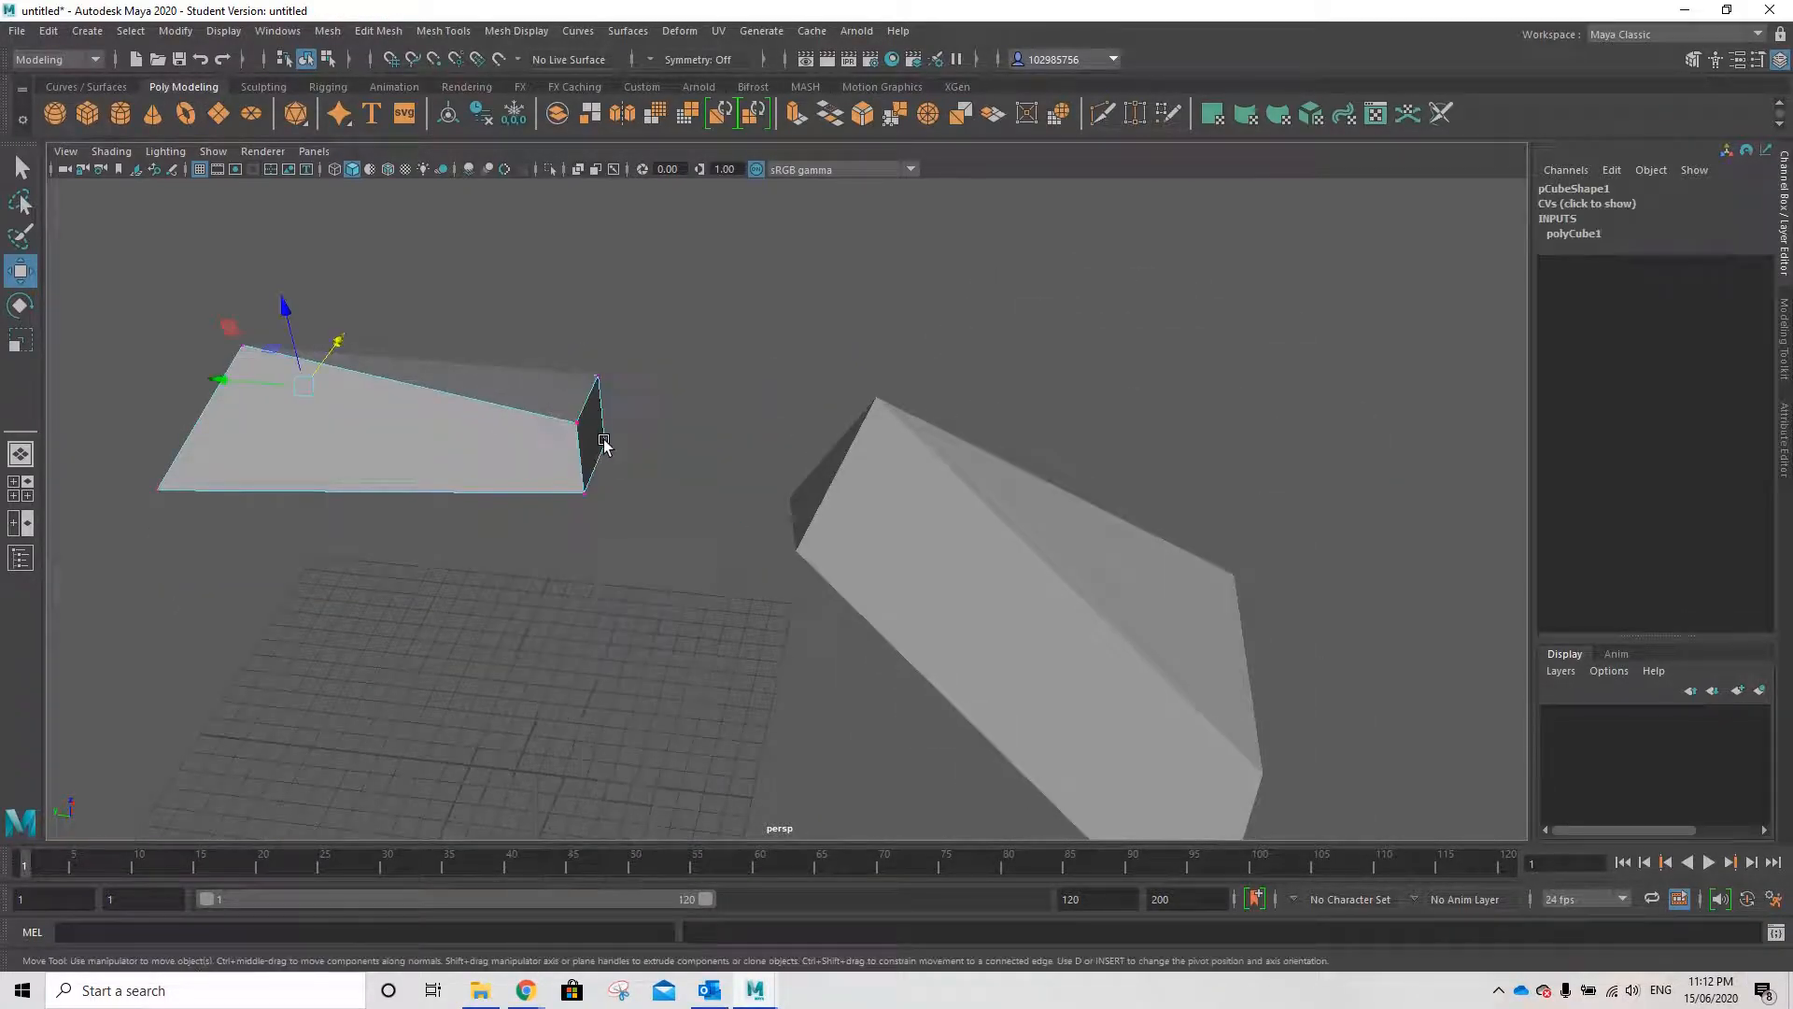
left_click(599, 374)
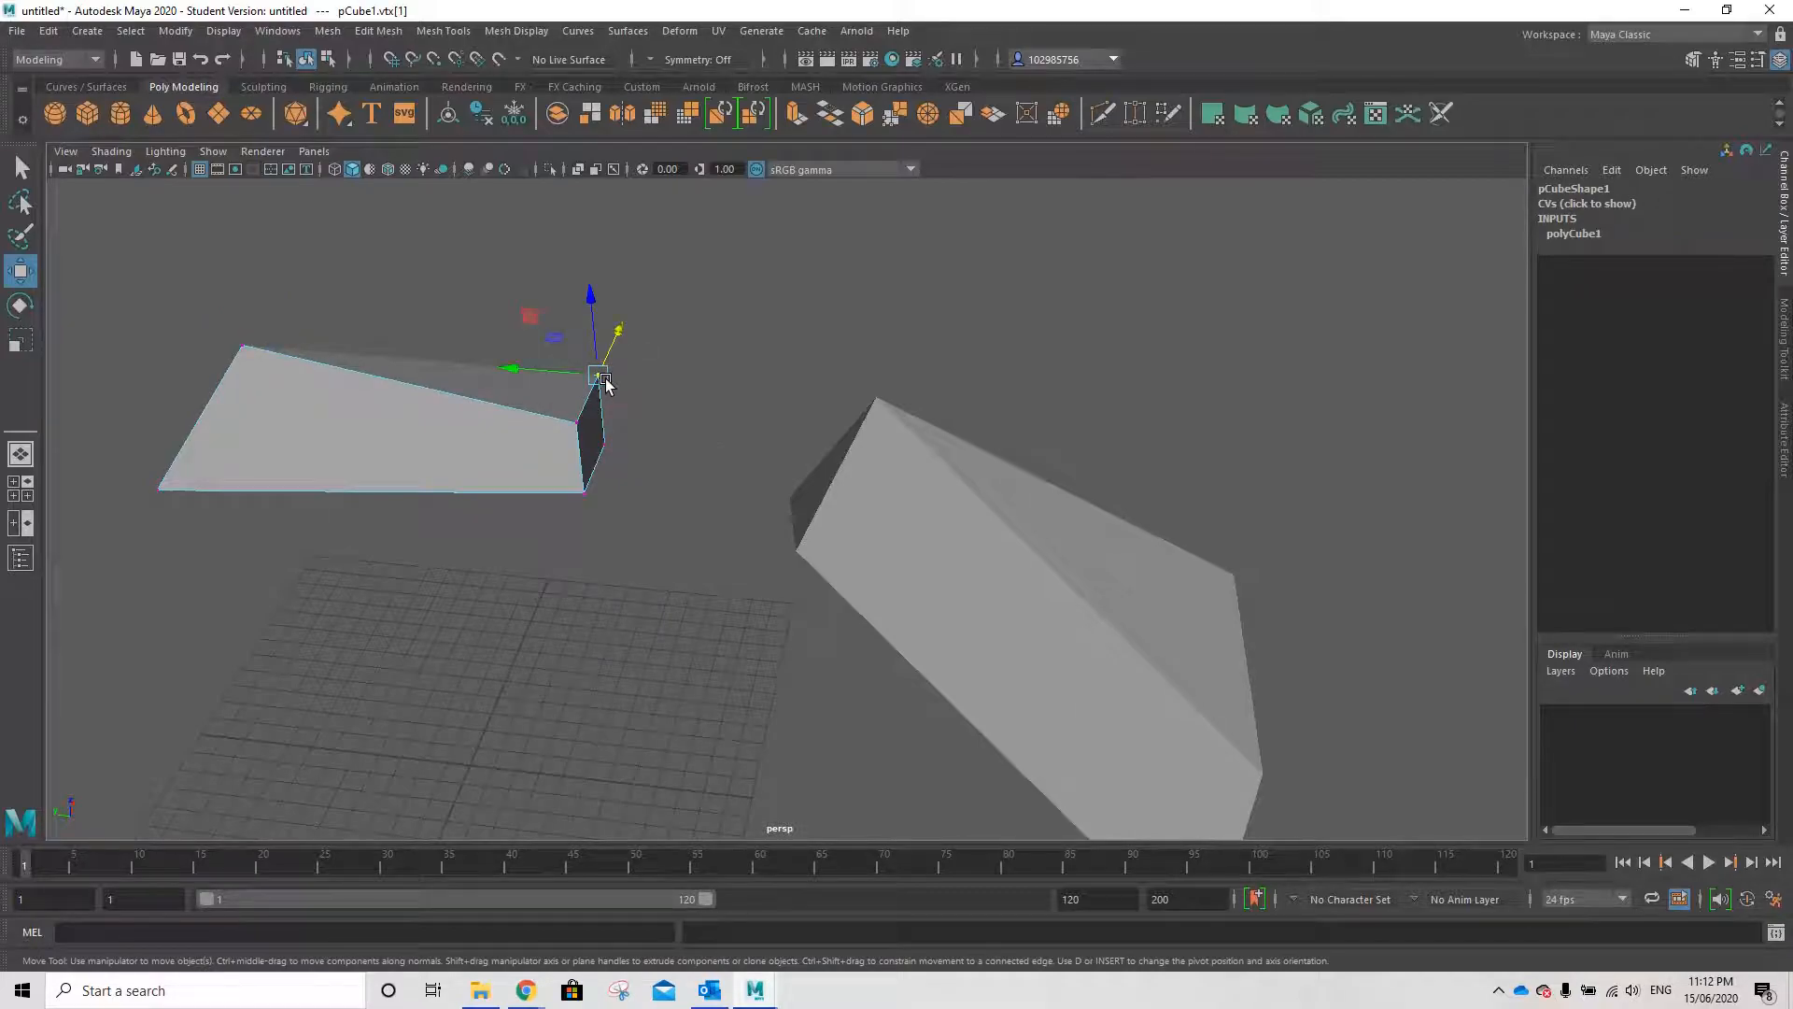
left_click(606, 379)
key("v")
key("v")
left_click_drag(598, 378, 703, 360)
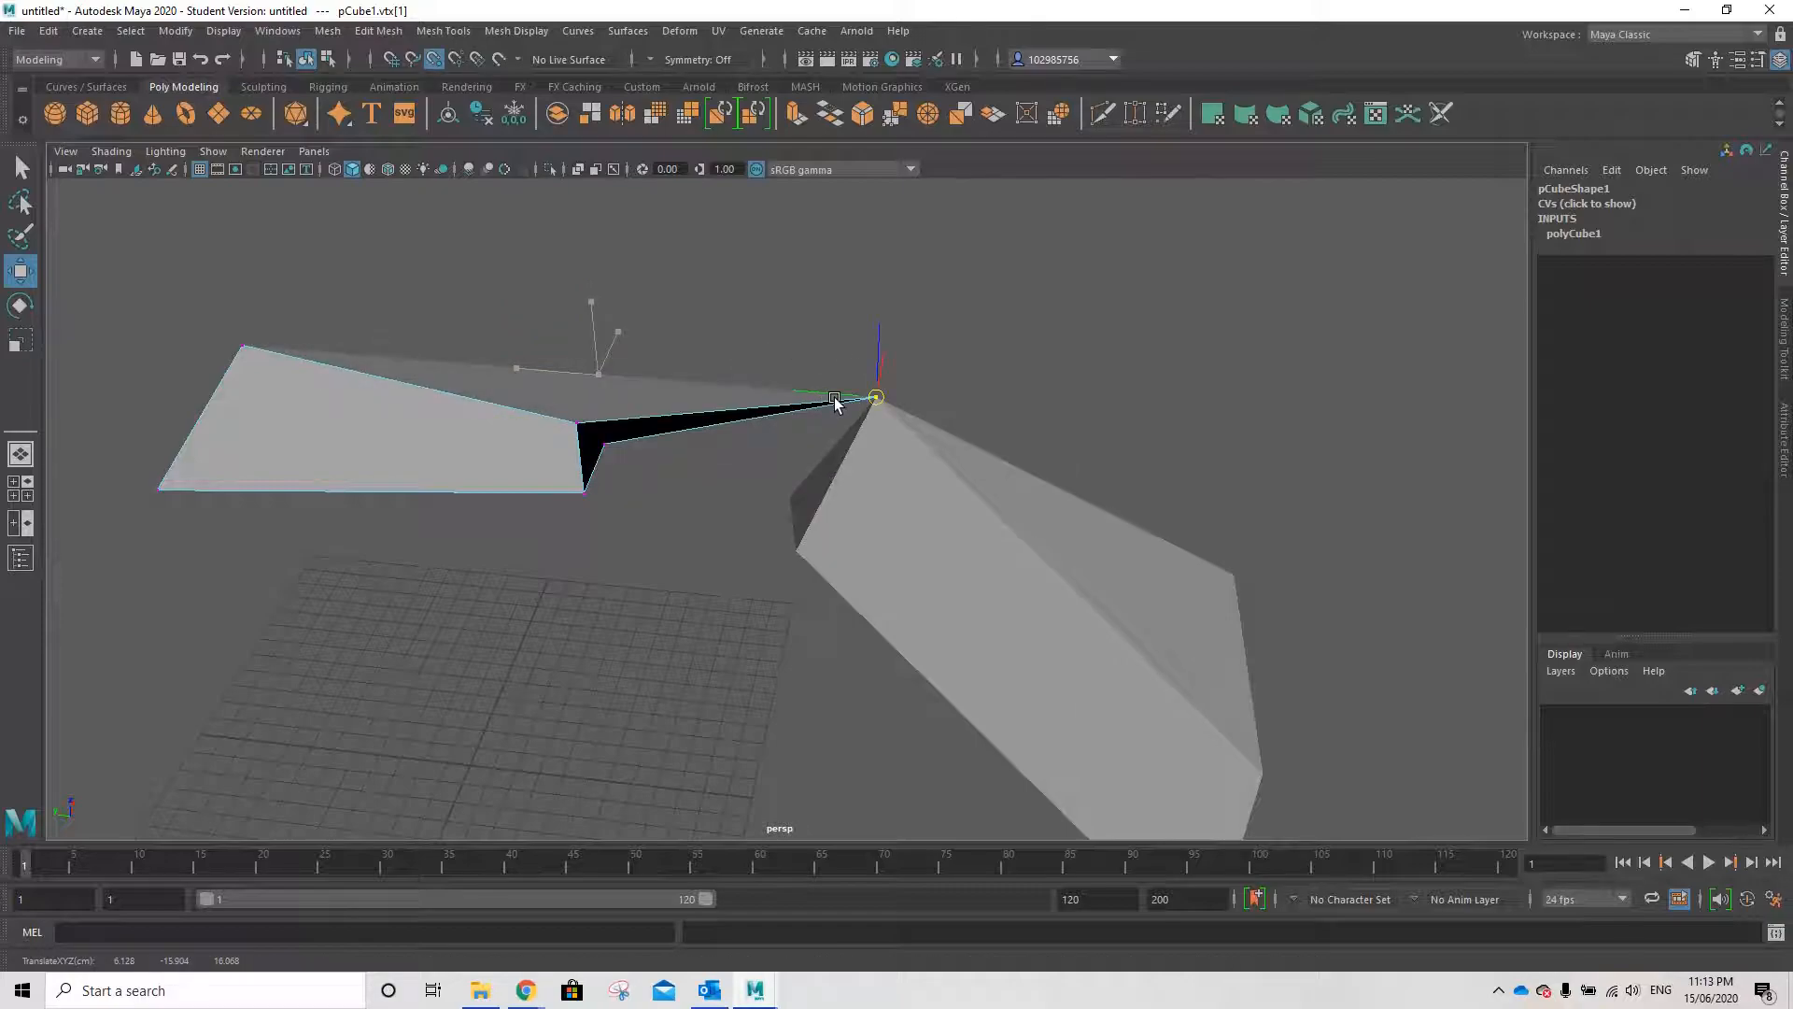
- Snap a lower vertex of the original shape's small end face to another corner vertex of the copy
left_click_drag(837, 525, 881, 417, "alt")
left_click(946, 403)
left_click(878, 411)
mouse_move(878, 411)
right_mouse_down("alt")
mouse_move(965, 383)
mouse_move(882, 380)
right_mouse_up("alt")
left_click(943, 337)
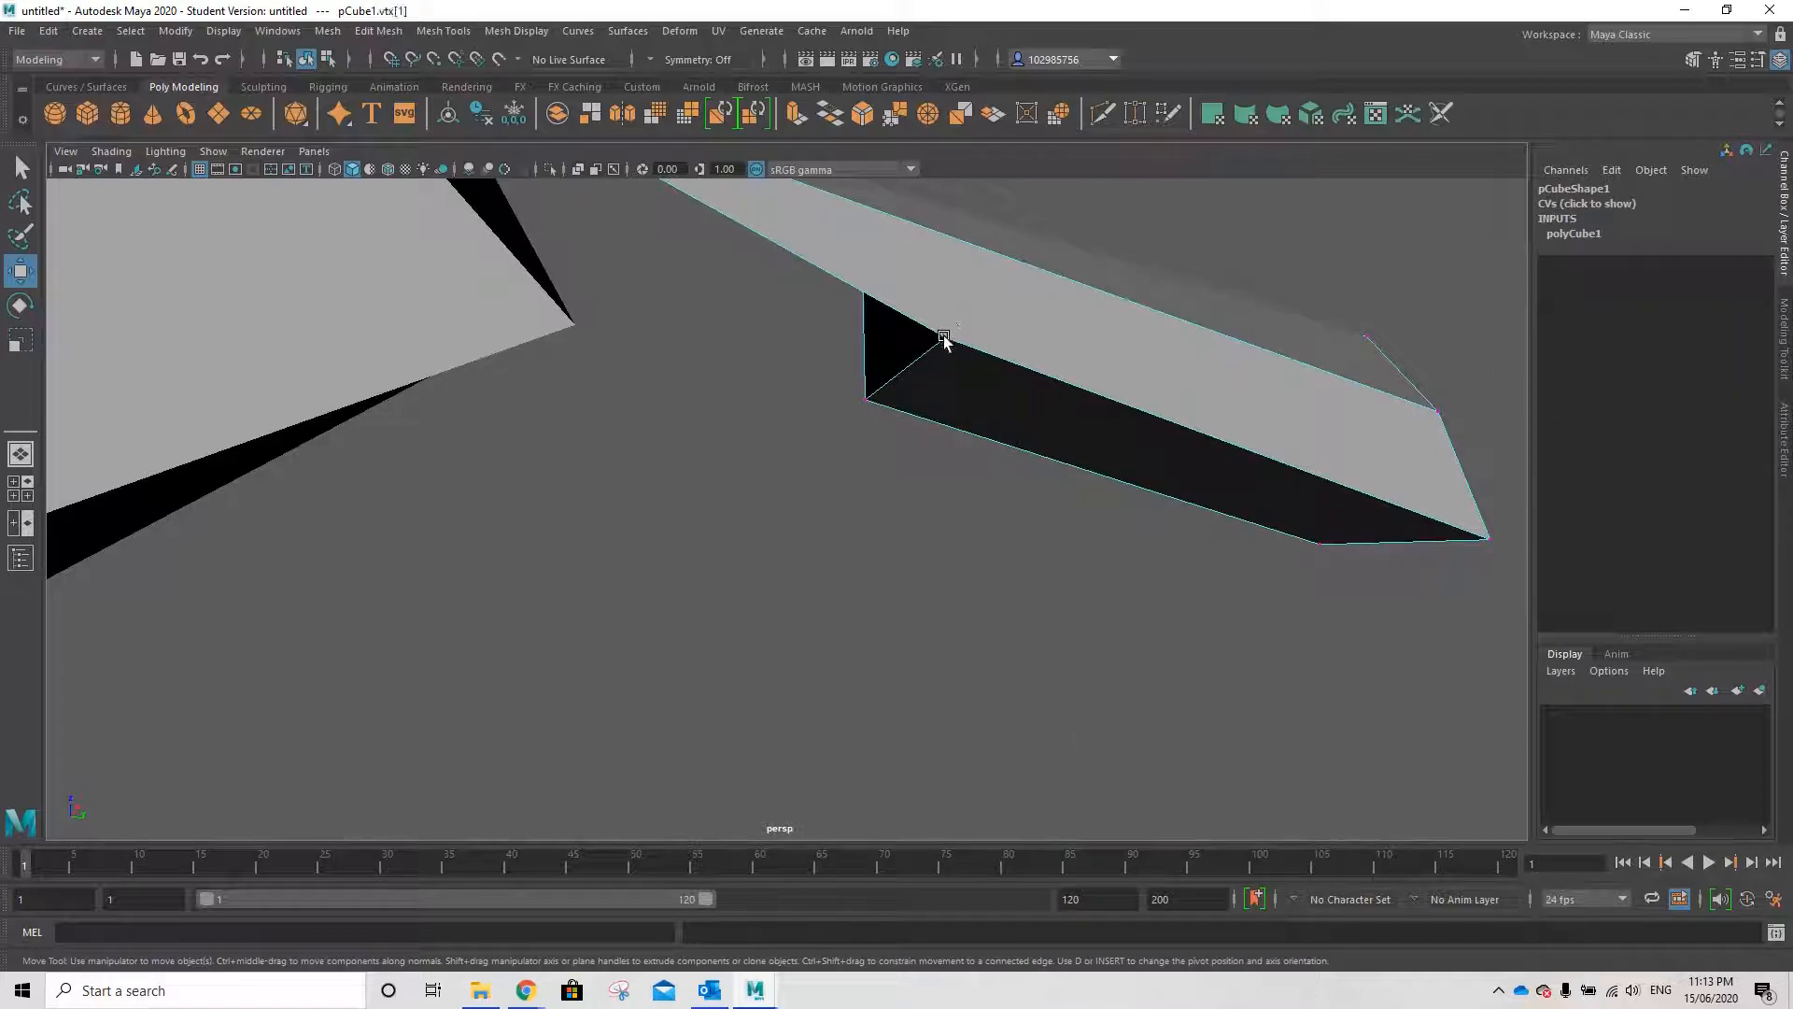
left_click(944, 337)
left_click_drag(965, 350, 621, 301)
left_click(707, 375)
key("v")
left_click(881, 420)
left_click_drag(880, 420, 432, 464, "alt")
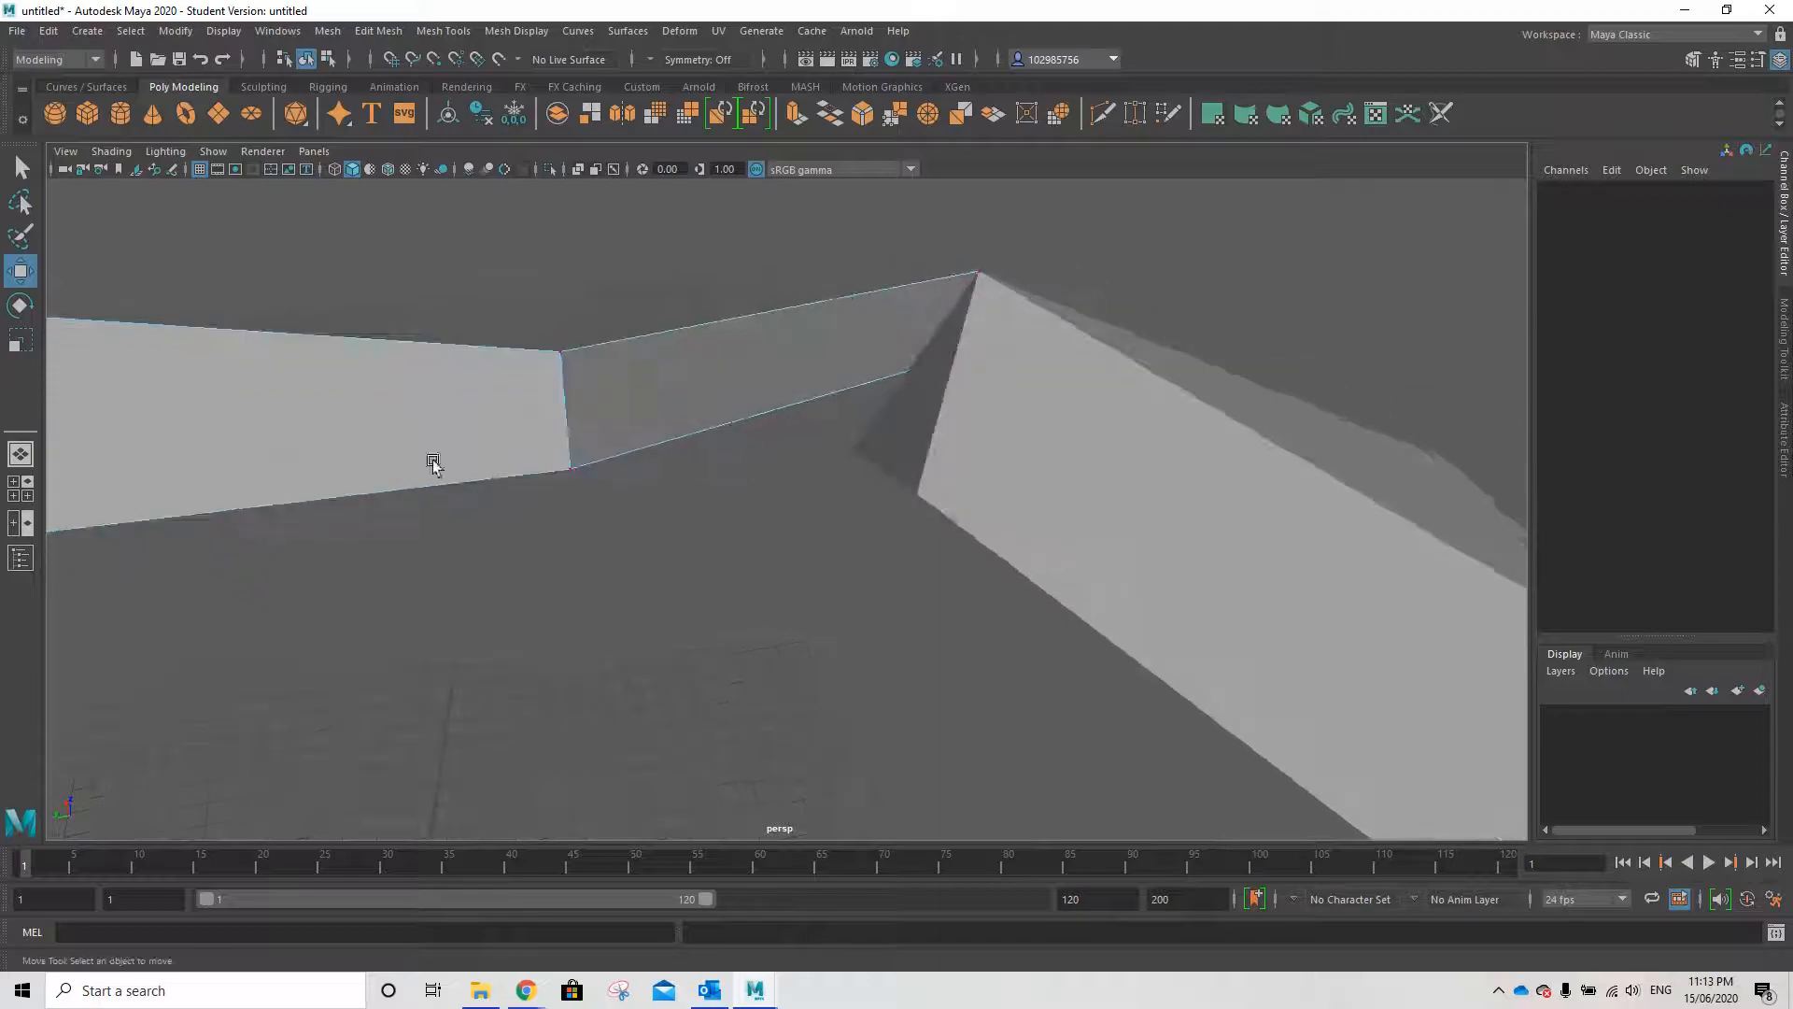
- Snap one of the two free vertices of the original shape's small end face to the lower corner vertex of the copy's adjoining end
left_click(561, 352)
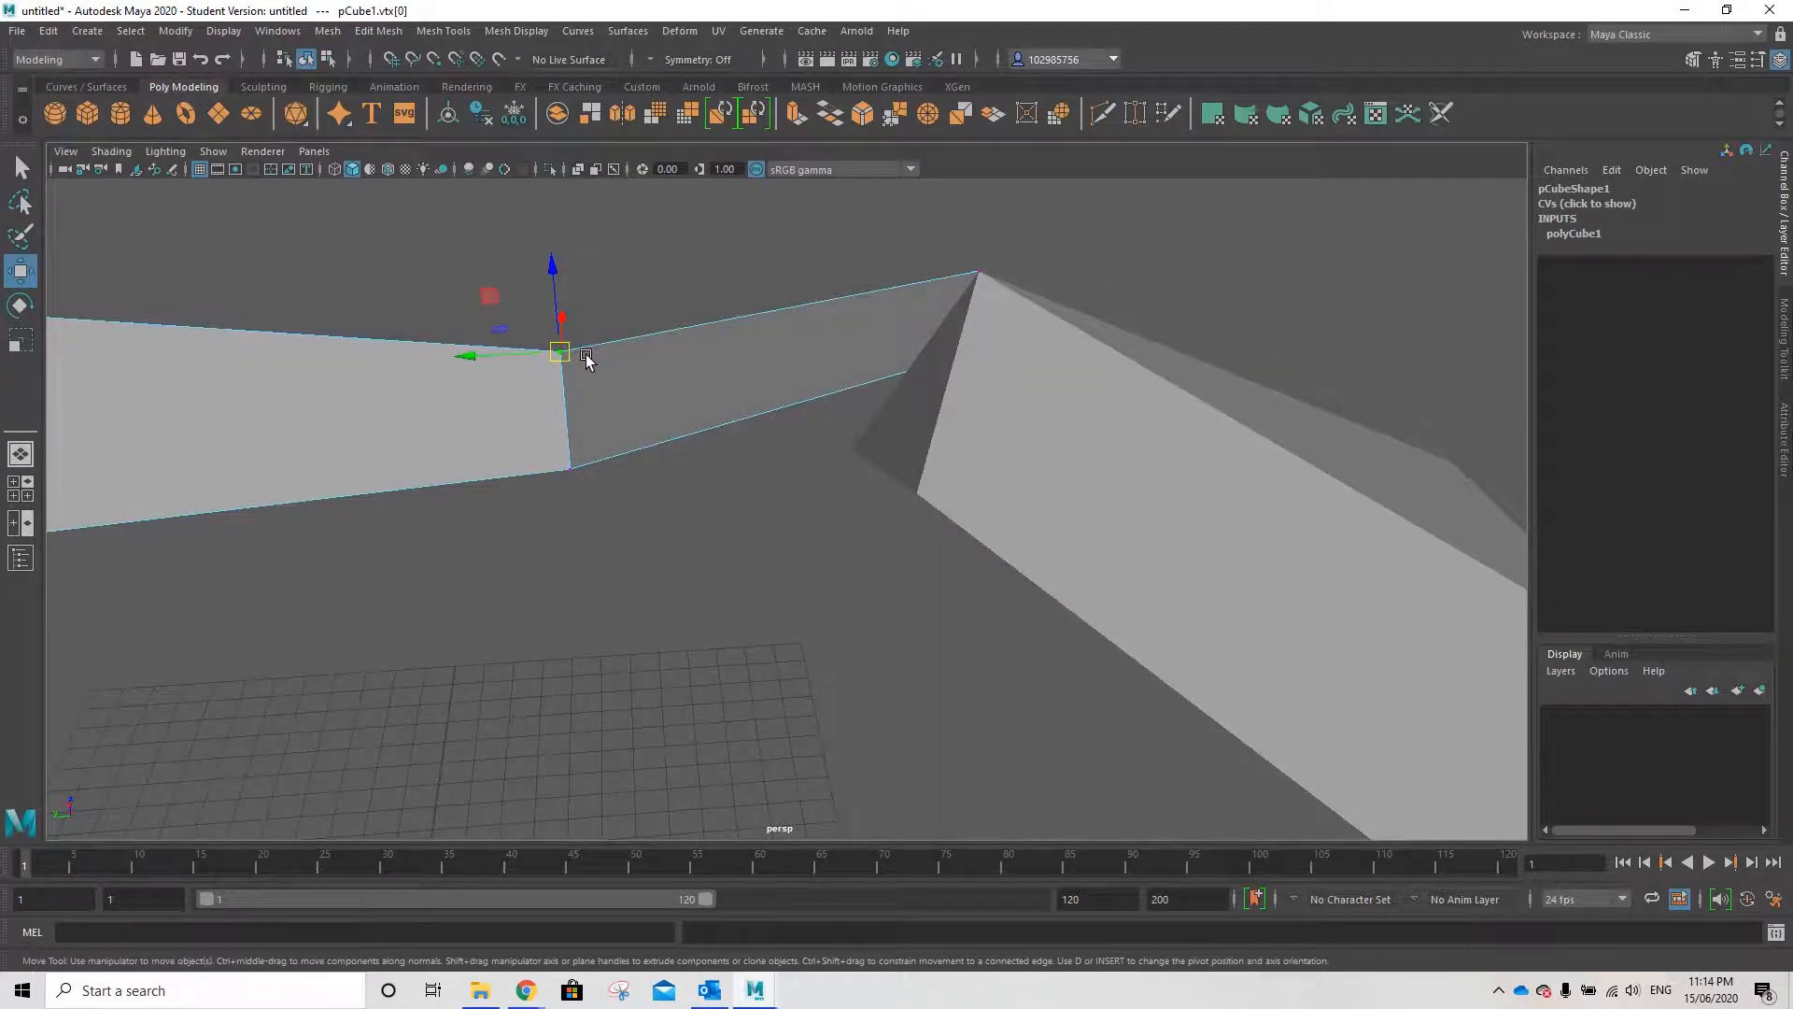
key("v")
left_click_drag(560, 360, 930, 439)
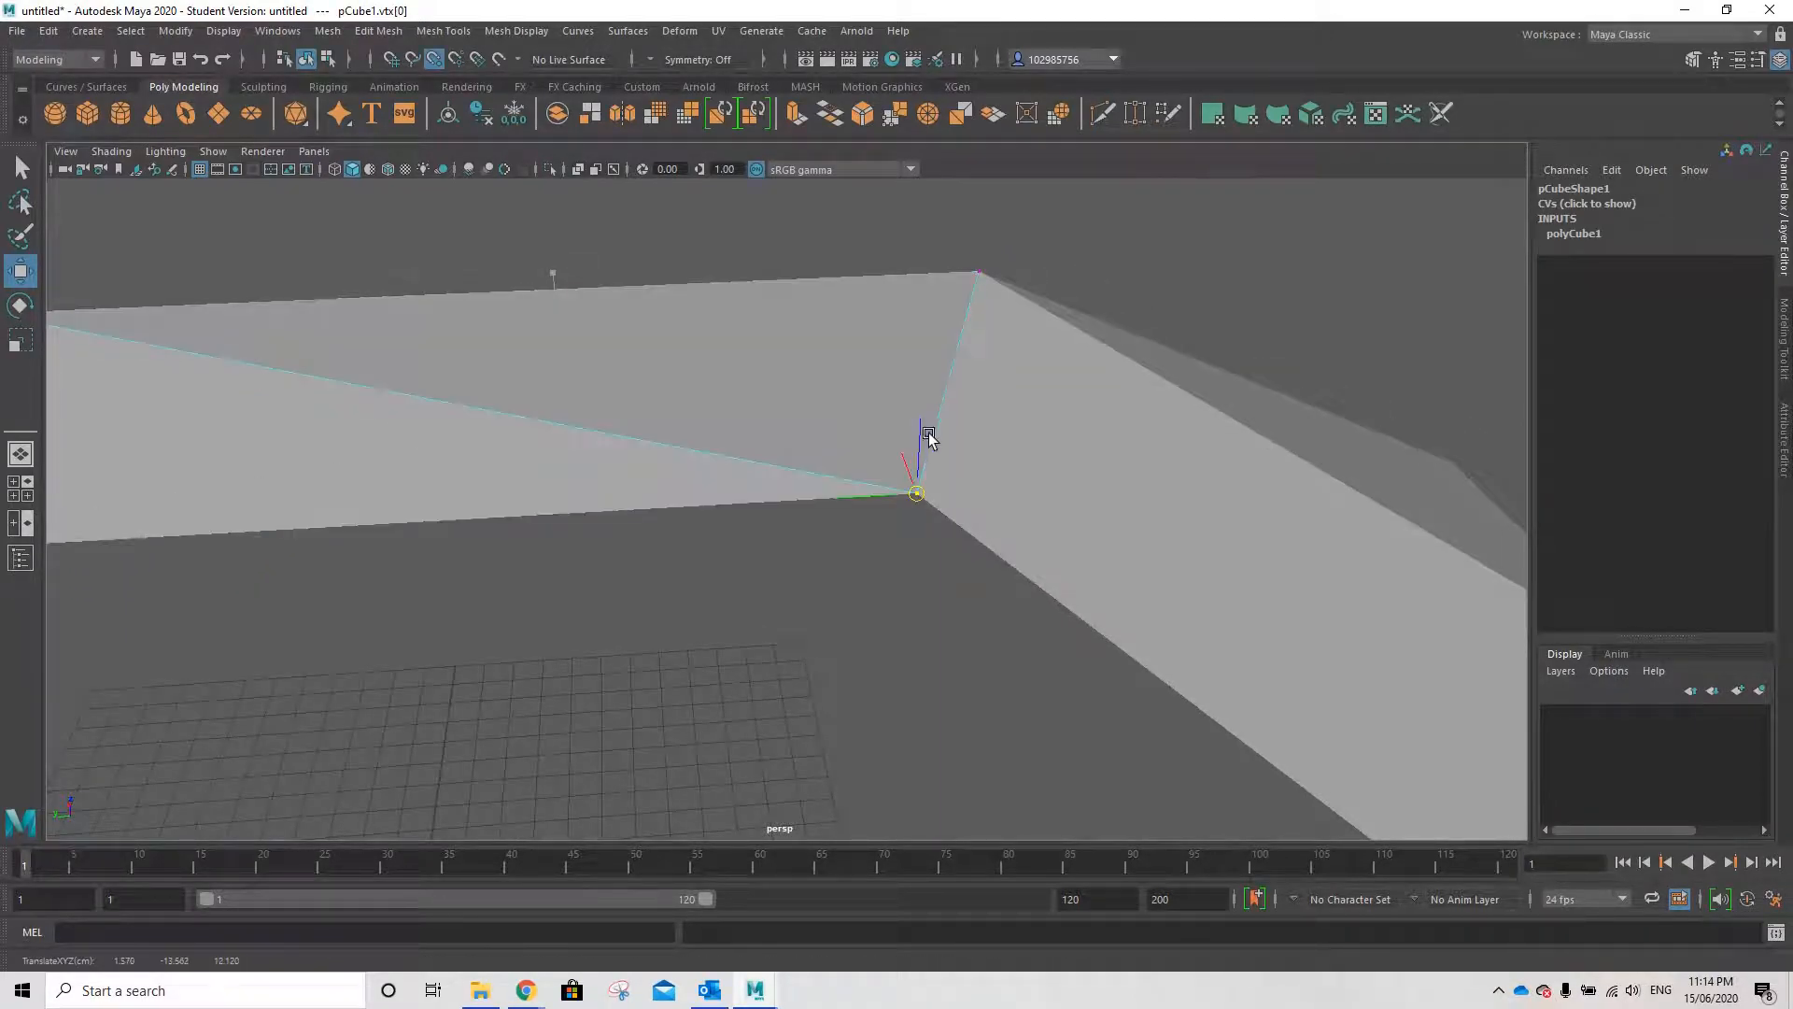
- Snap the last free vertex of the original shape's small end face to the copy's remaining corner vertex
left_click_drag(873, 635, 1149, 532, "alt")
left_click(1037, 425)
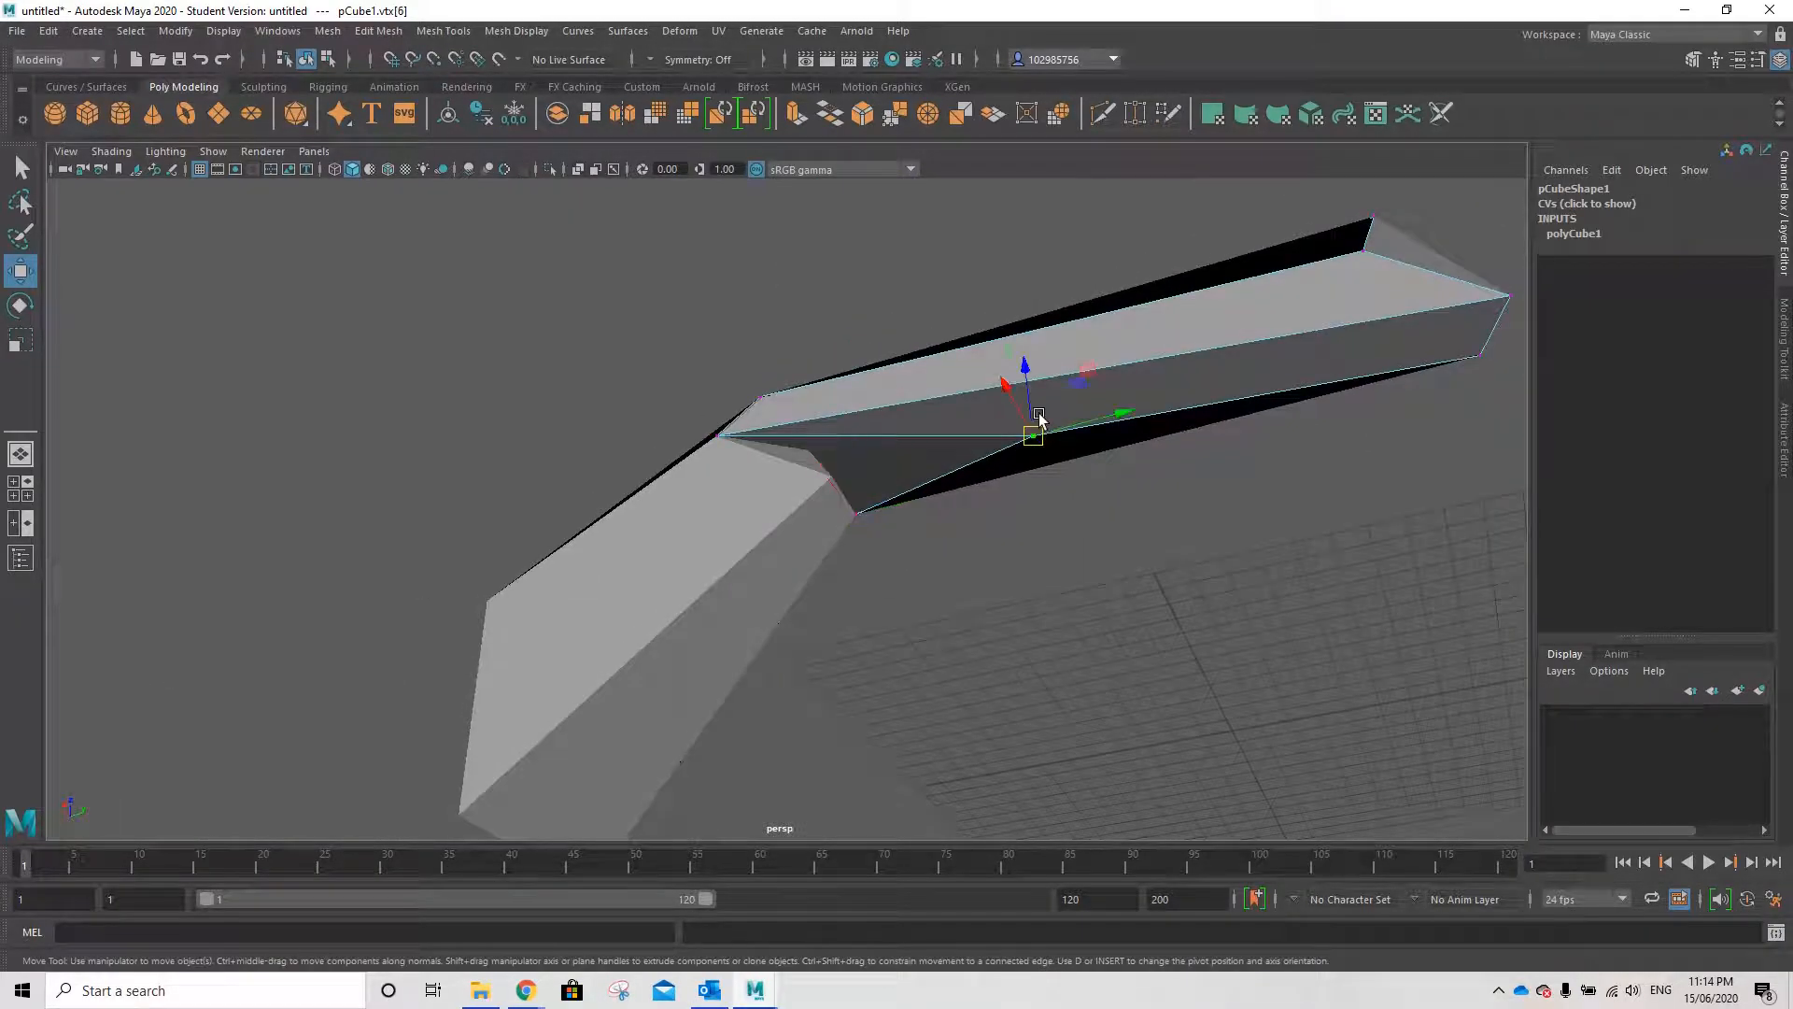
key("v")
left_click_drag(1040, 452, 851, 461)
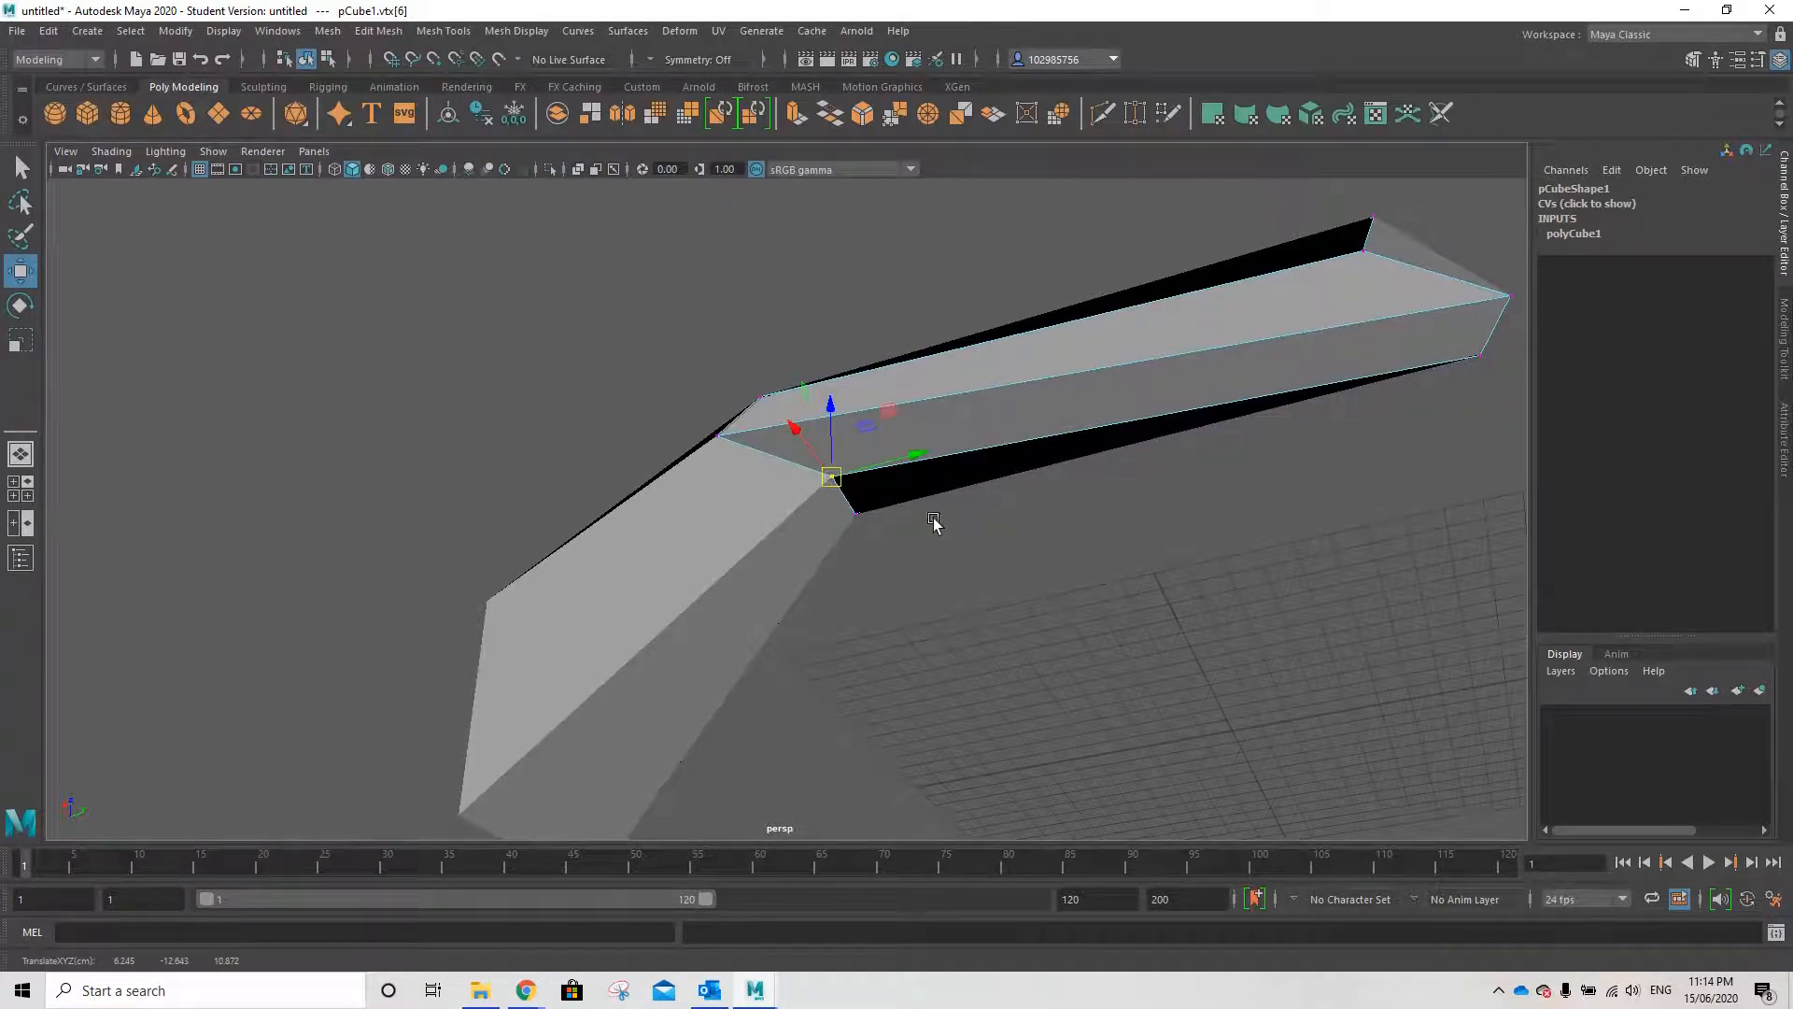
left_click(974, 596)
left_click_drag(974, 595, 901, 564, "alt")
scroll(806, 523, "down", 5)
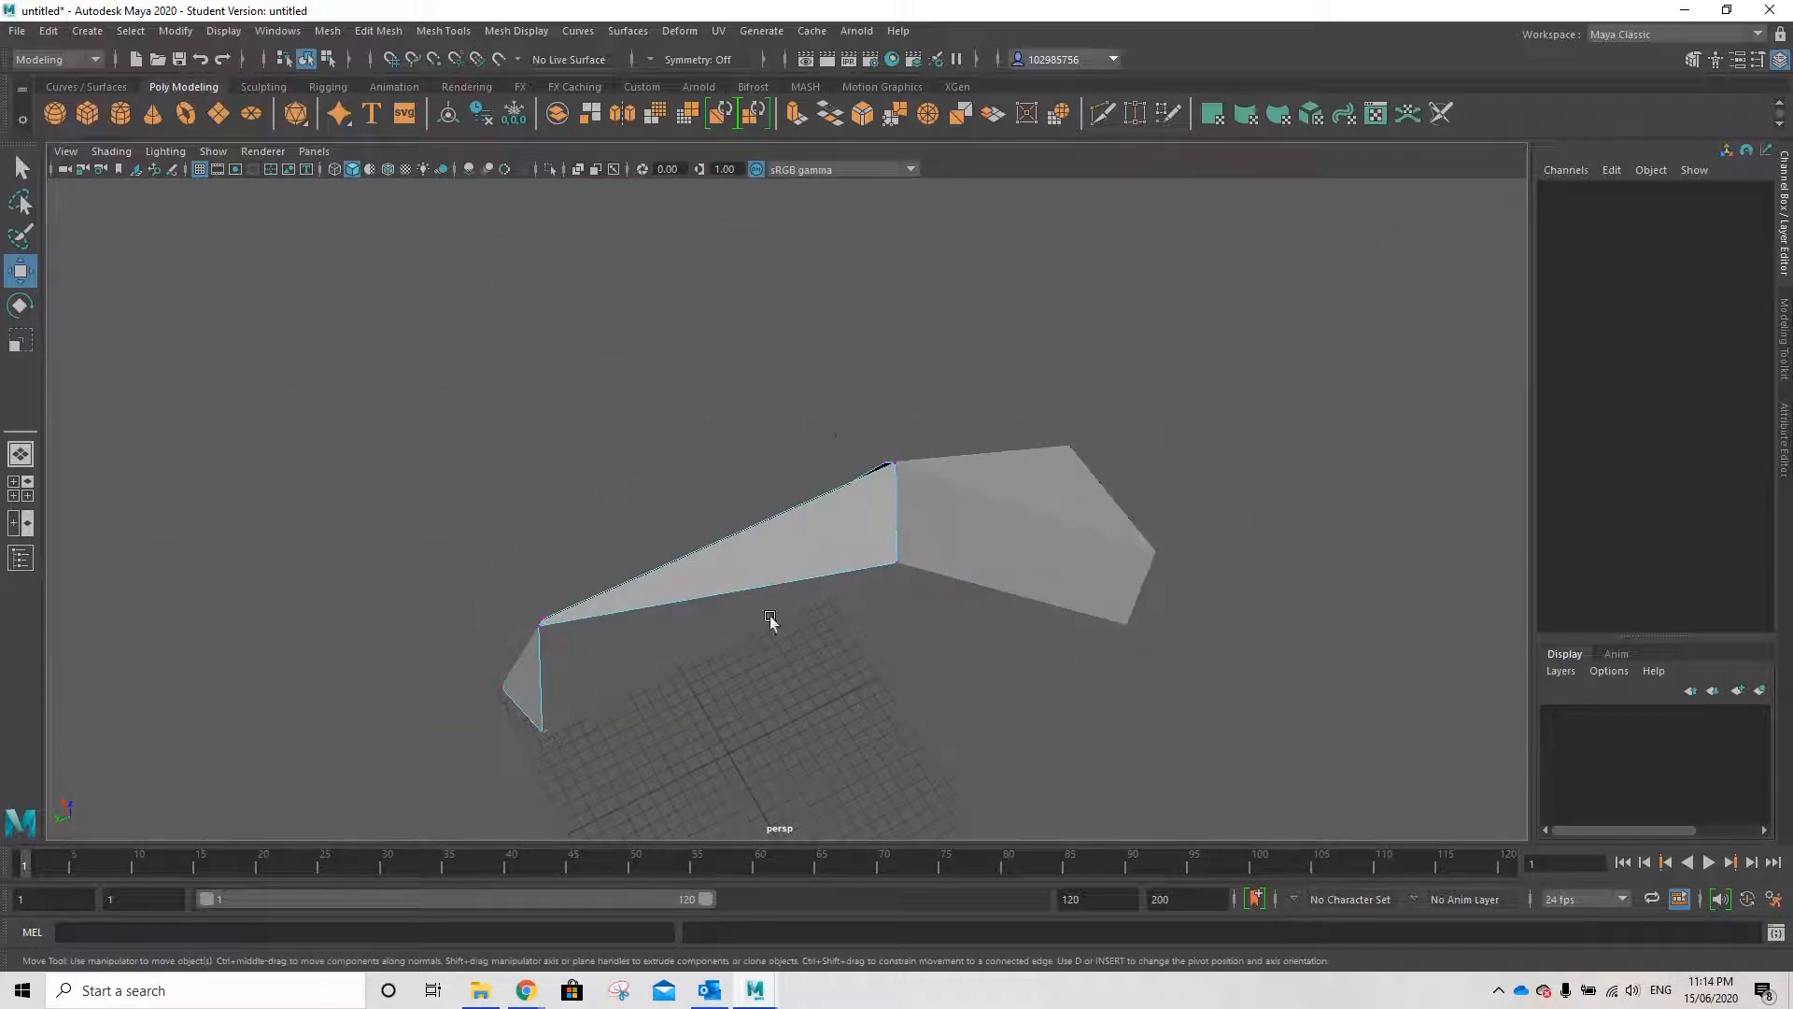
- Return the copied shape to object selection and delete both shapes from the scene
left_click(893, 462)
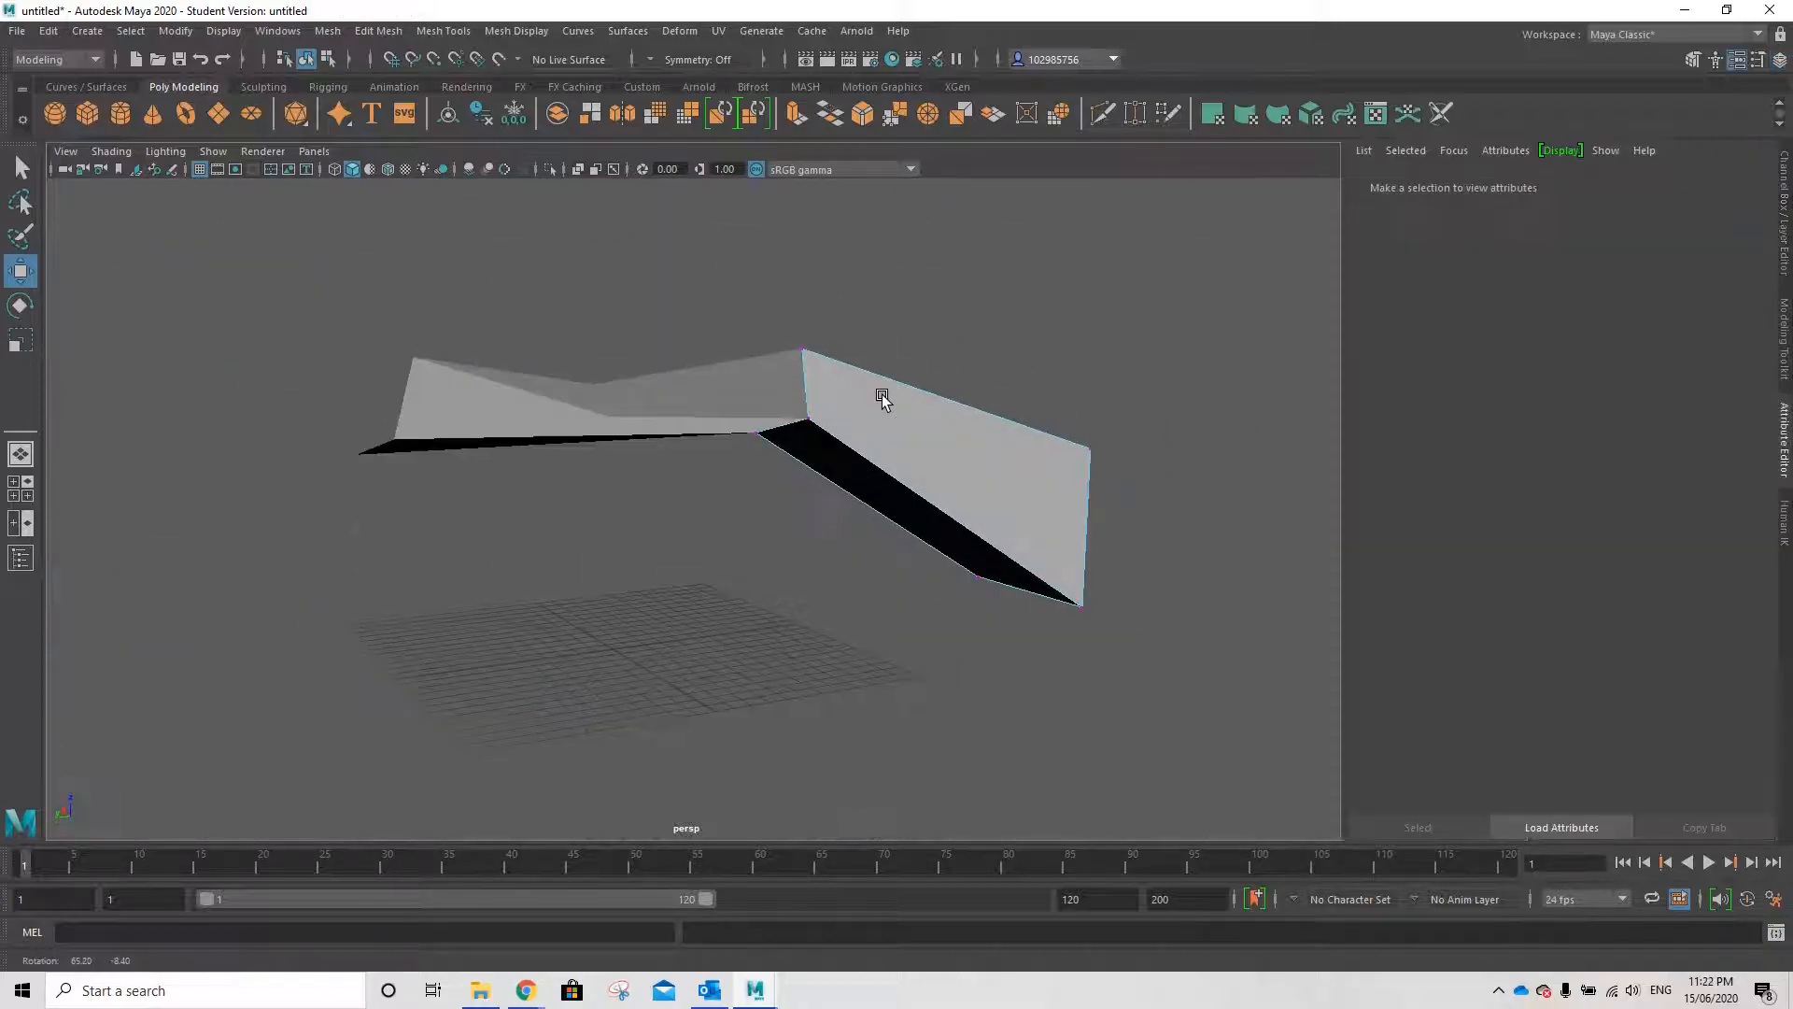
left_click_drag(877, 392, 910, 432, "alt")
left_click(911, 431)
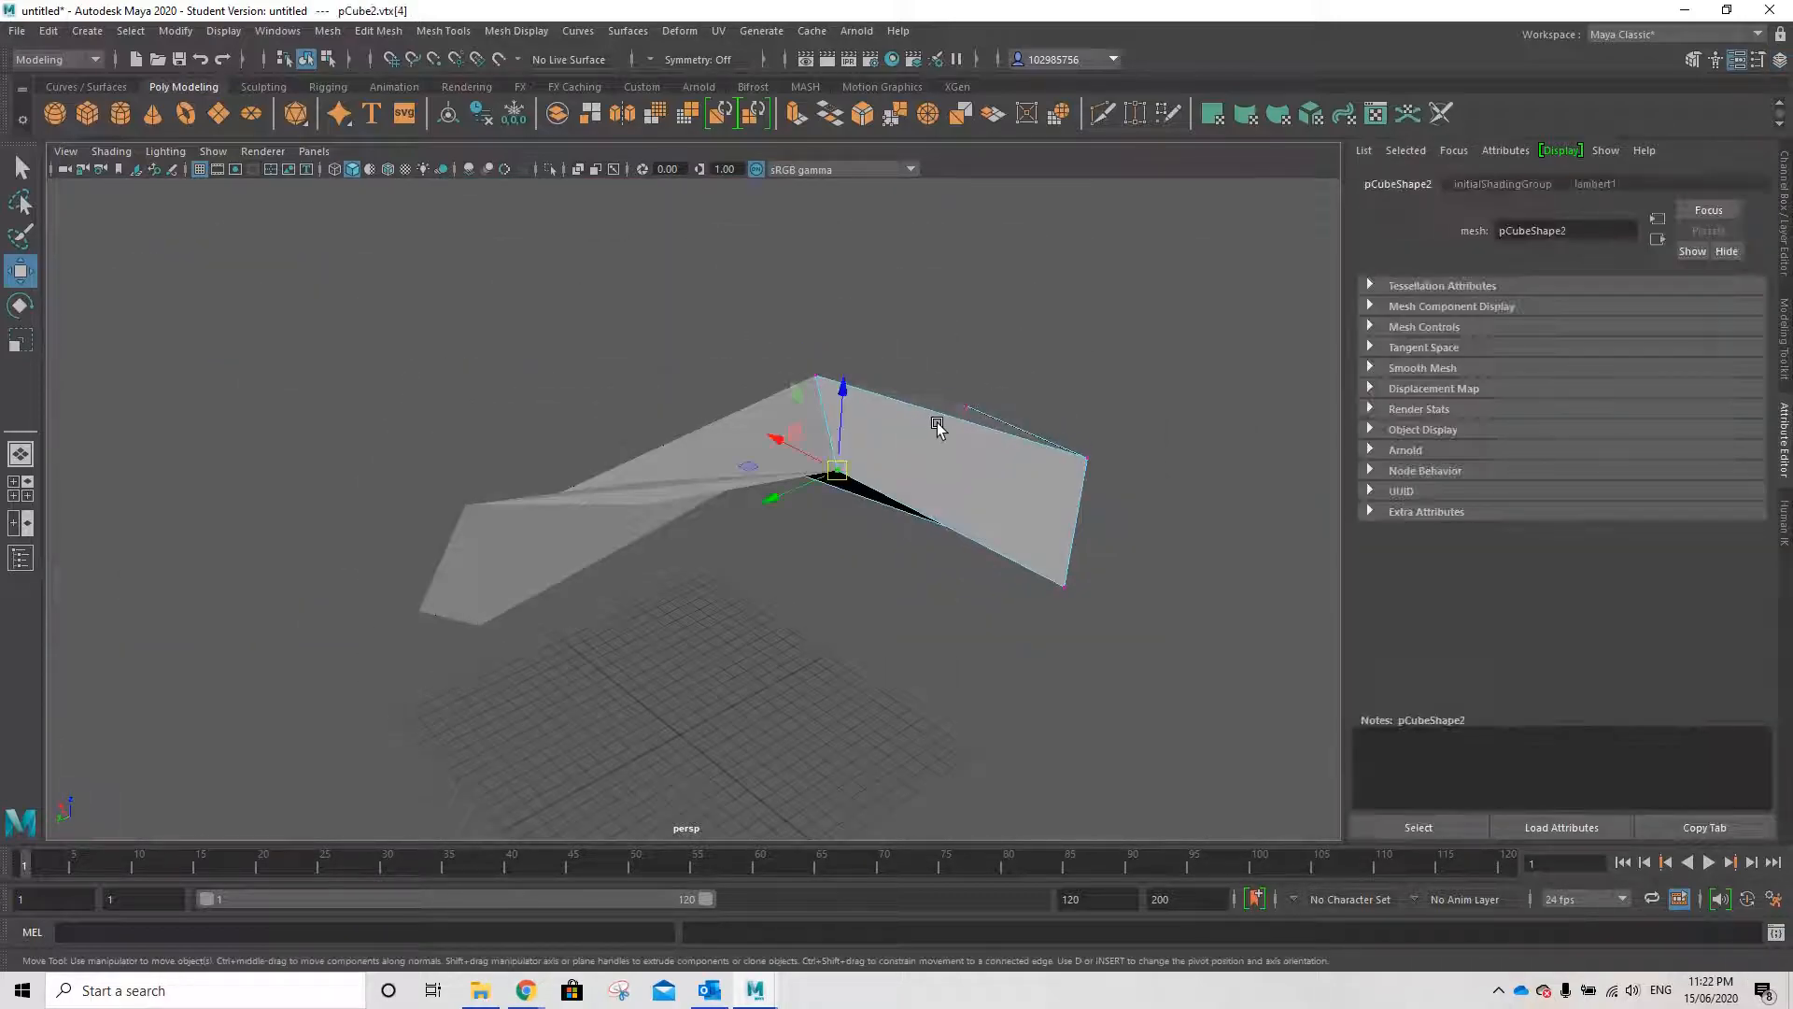
right_click_drag(898, 454, 971, 422)
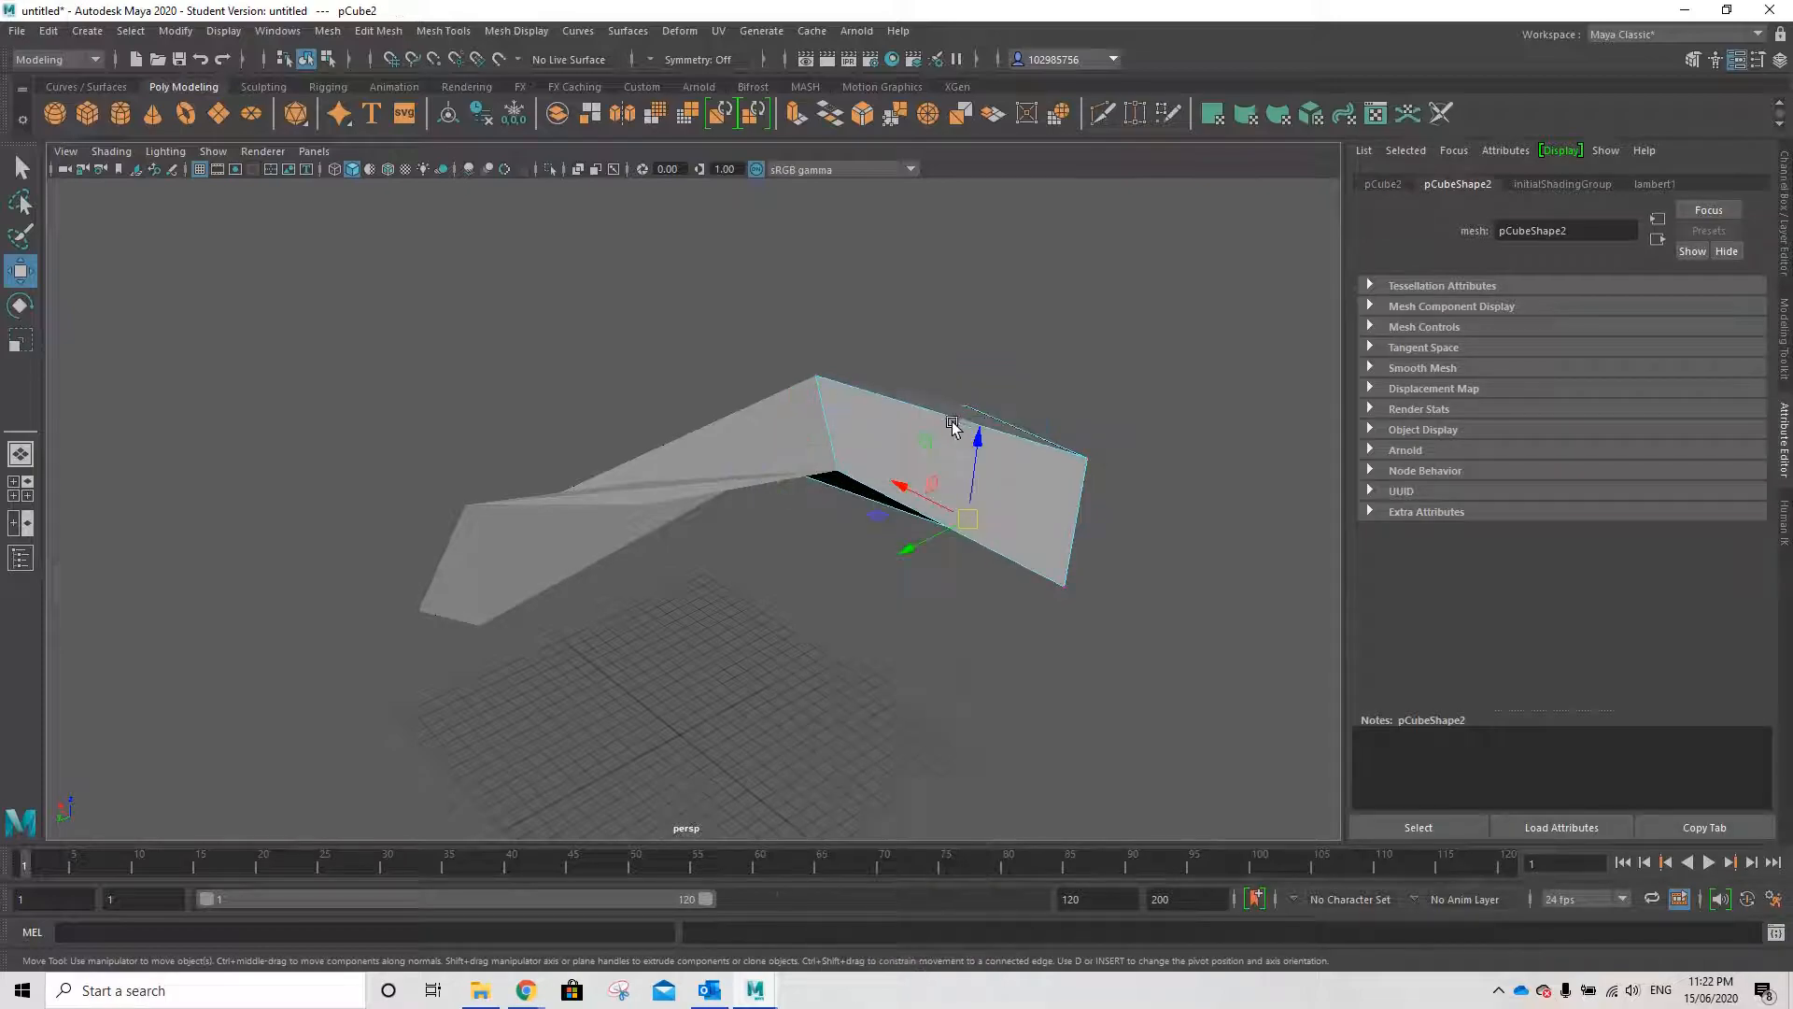
key("Delete")
left_click(798, 473)
key("Delete")
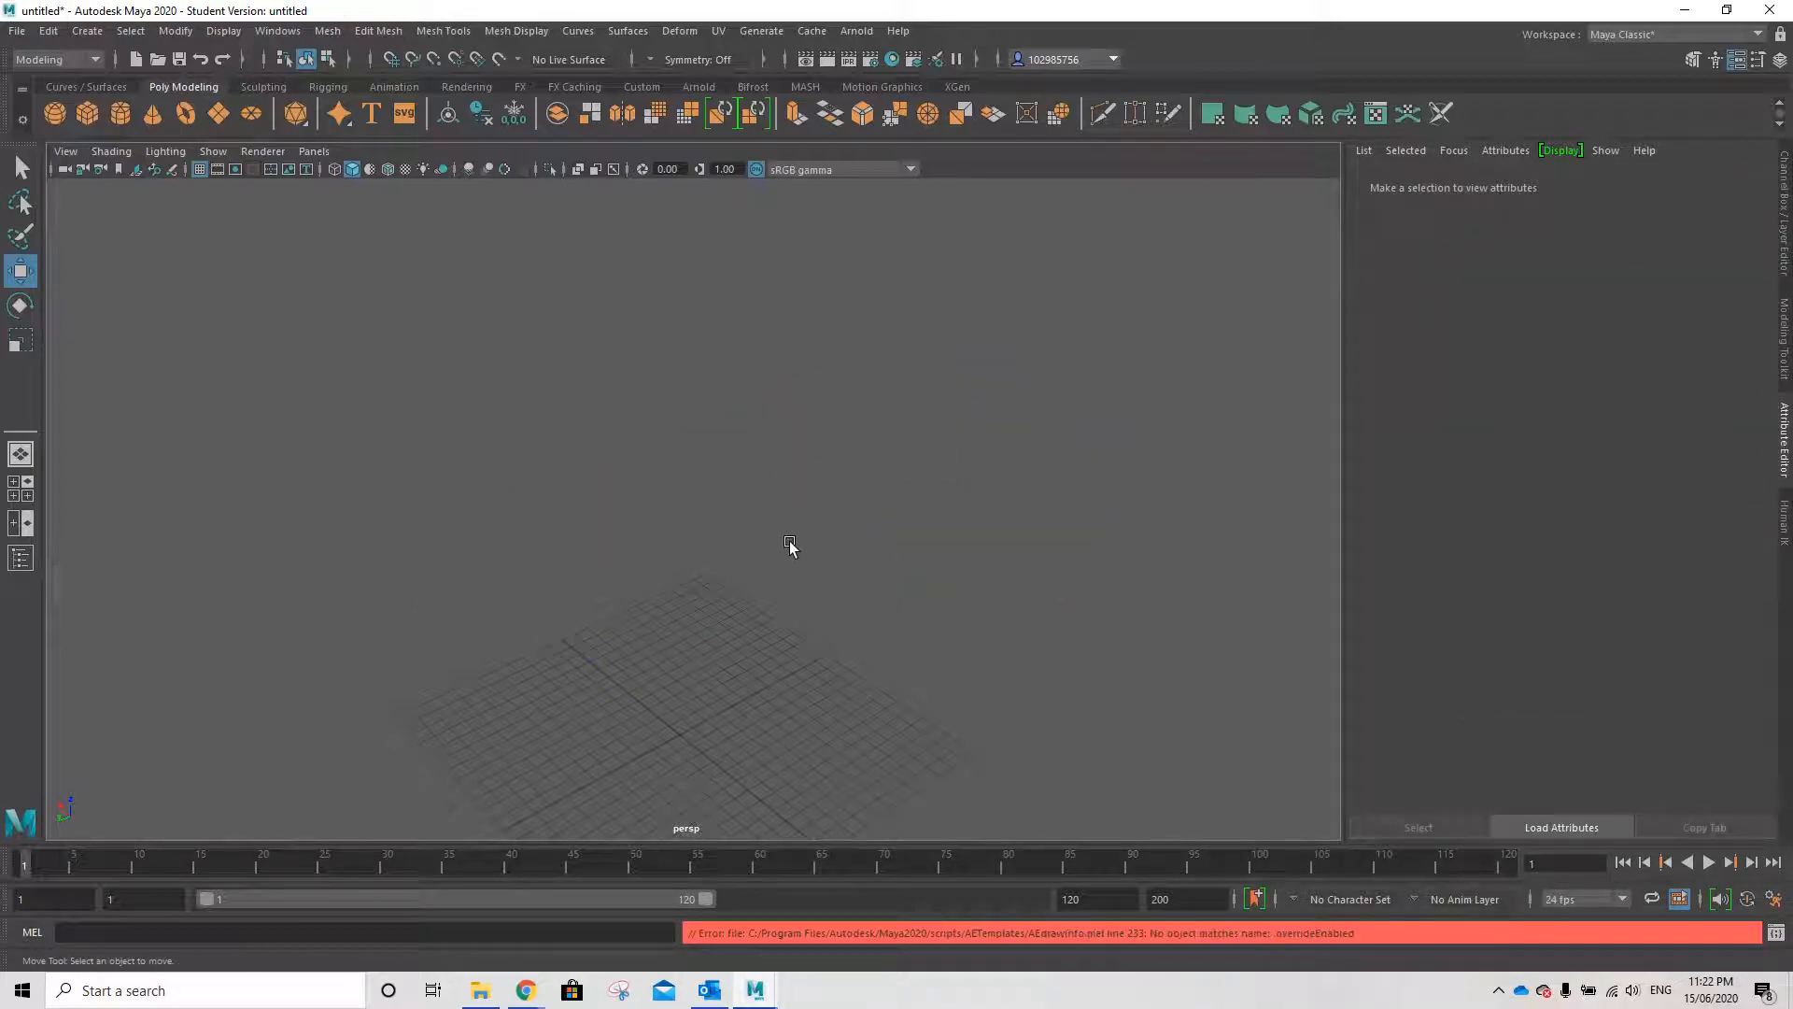
- Create a new polygon cube on the grid and set its width, height and depth subdivisions to 10
left_click_drag(713, 732, 786, 507, "alt")
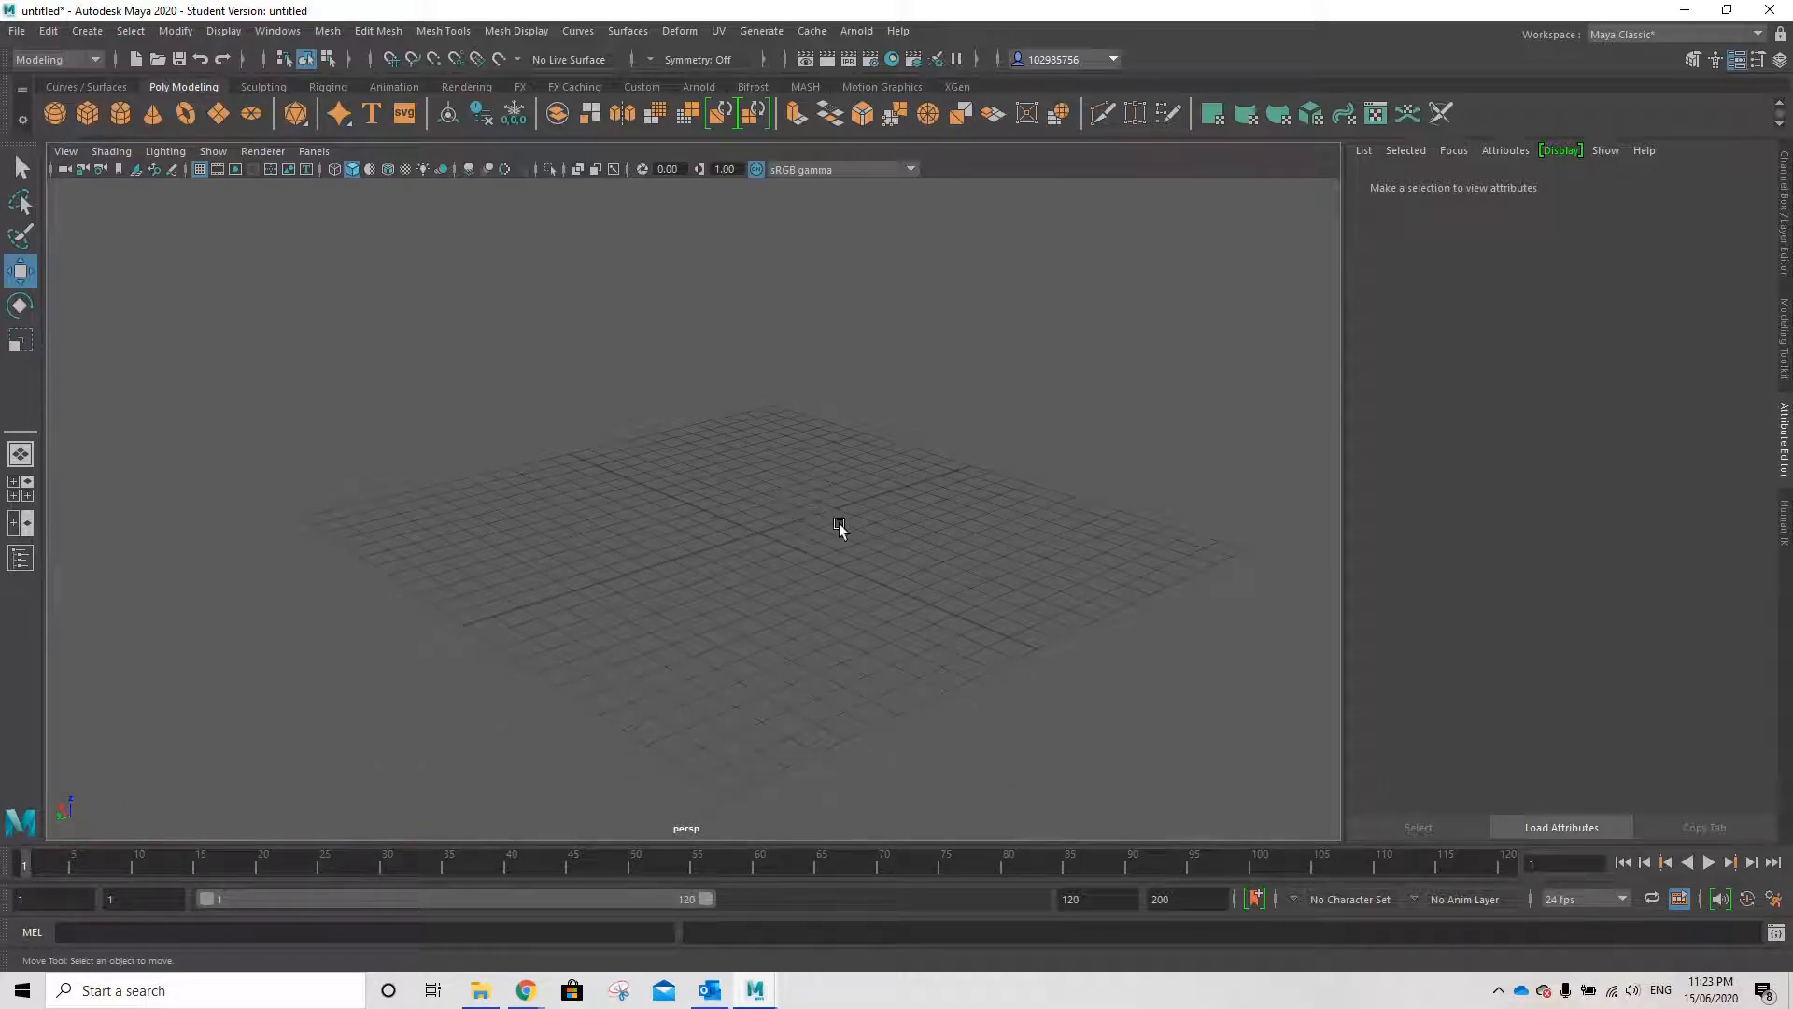
right_click_drag(775, 514, 771, 567, "shift")
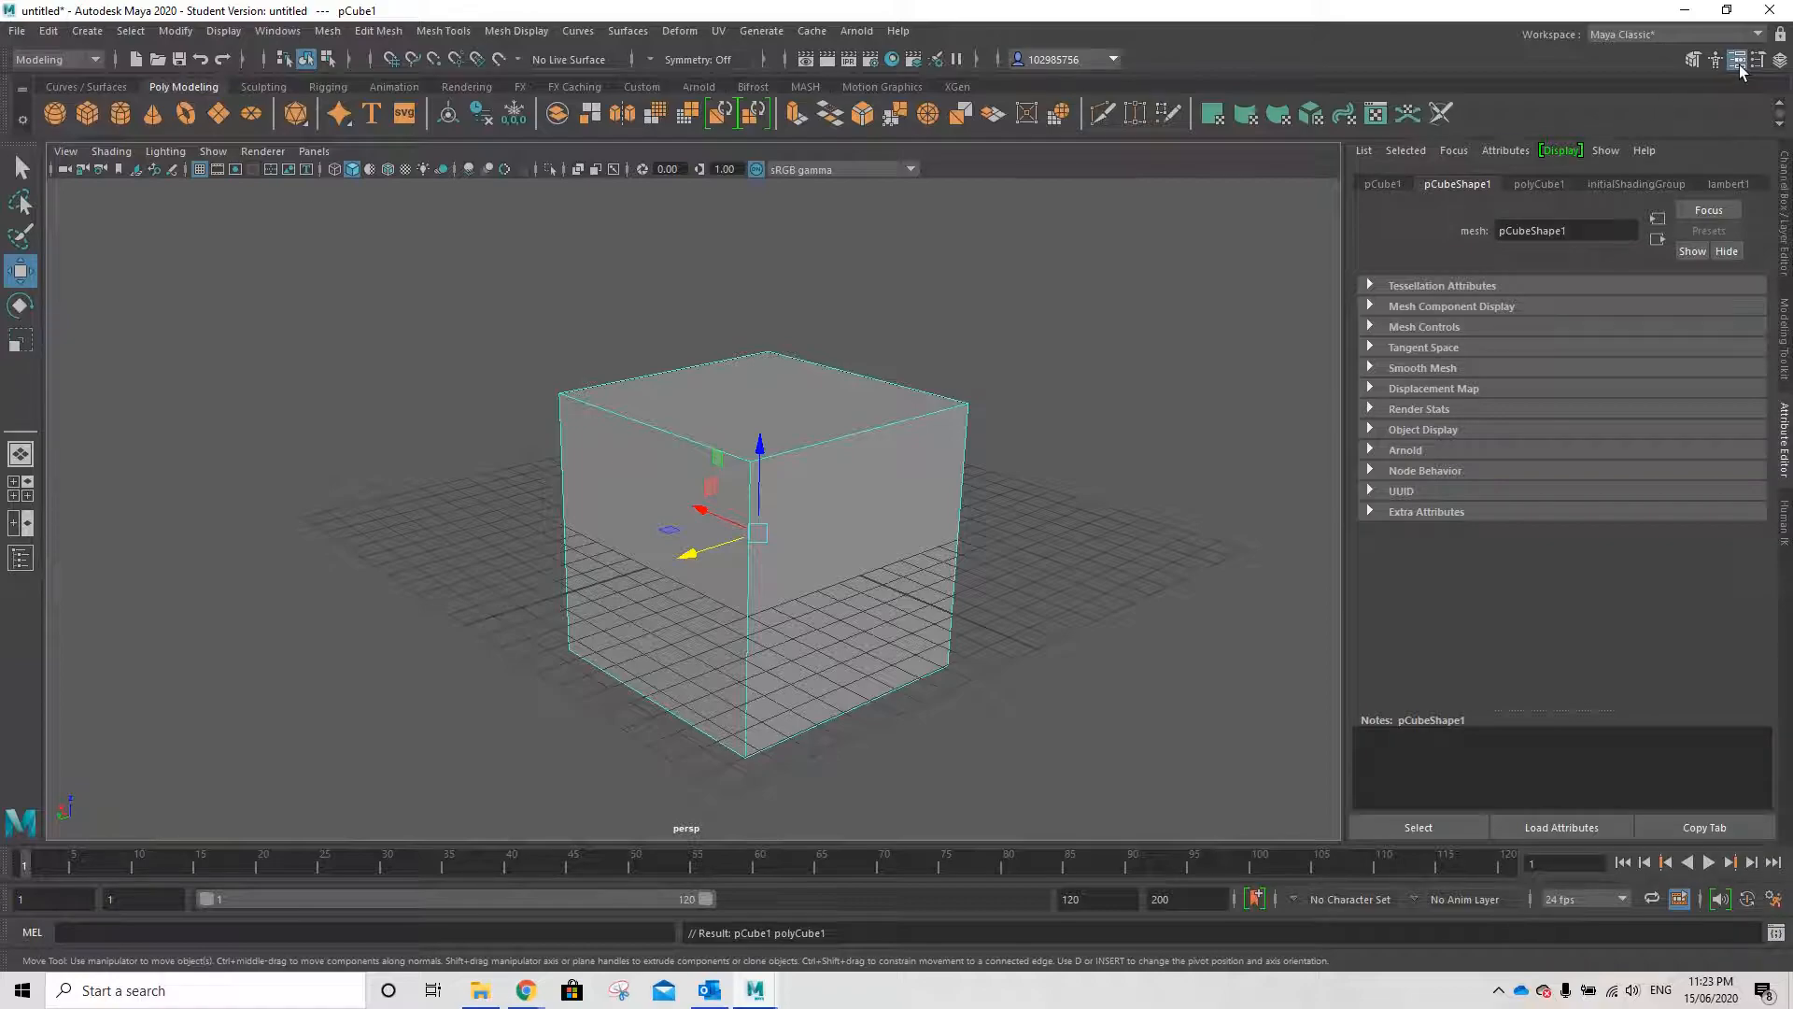
left_click(1384, 185)
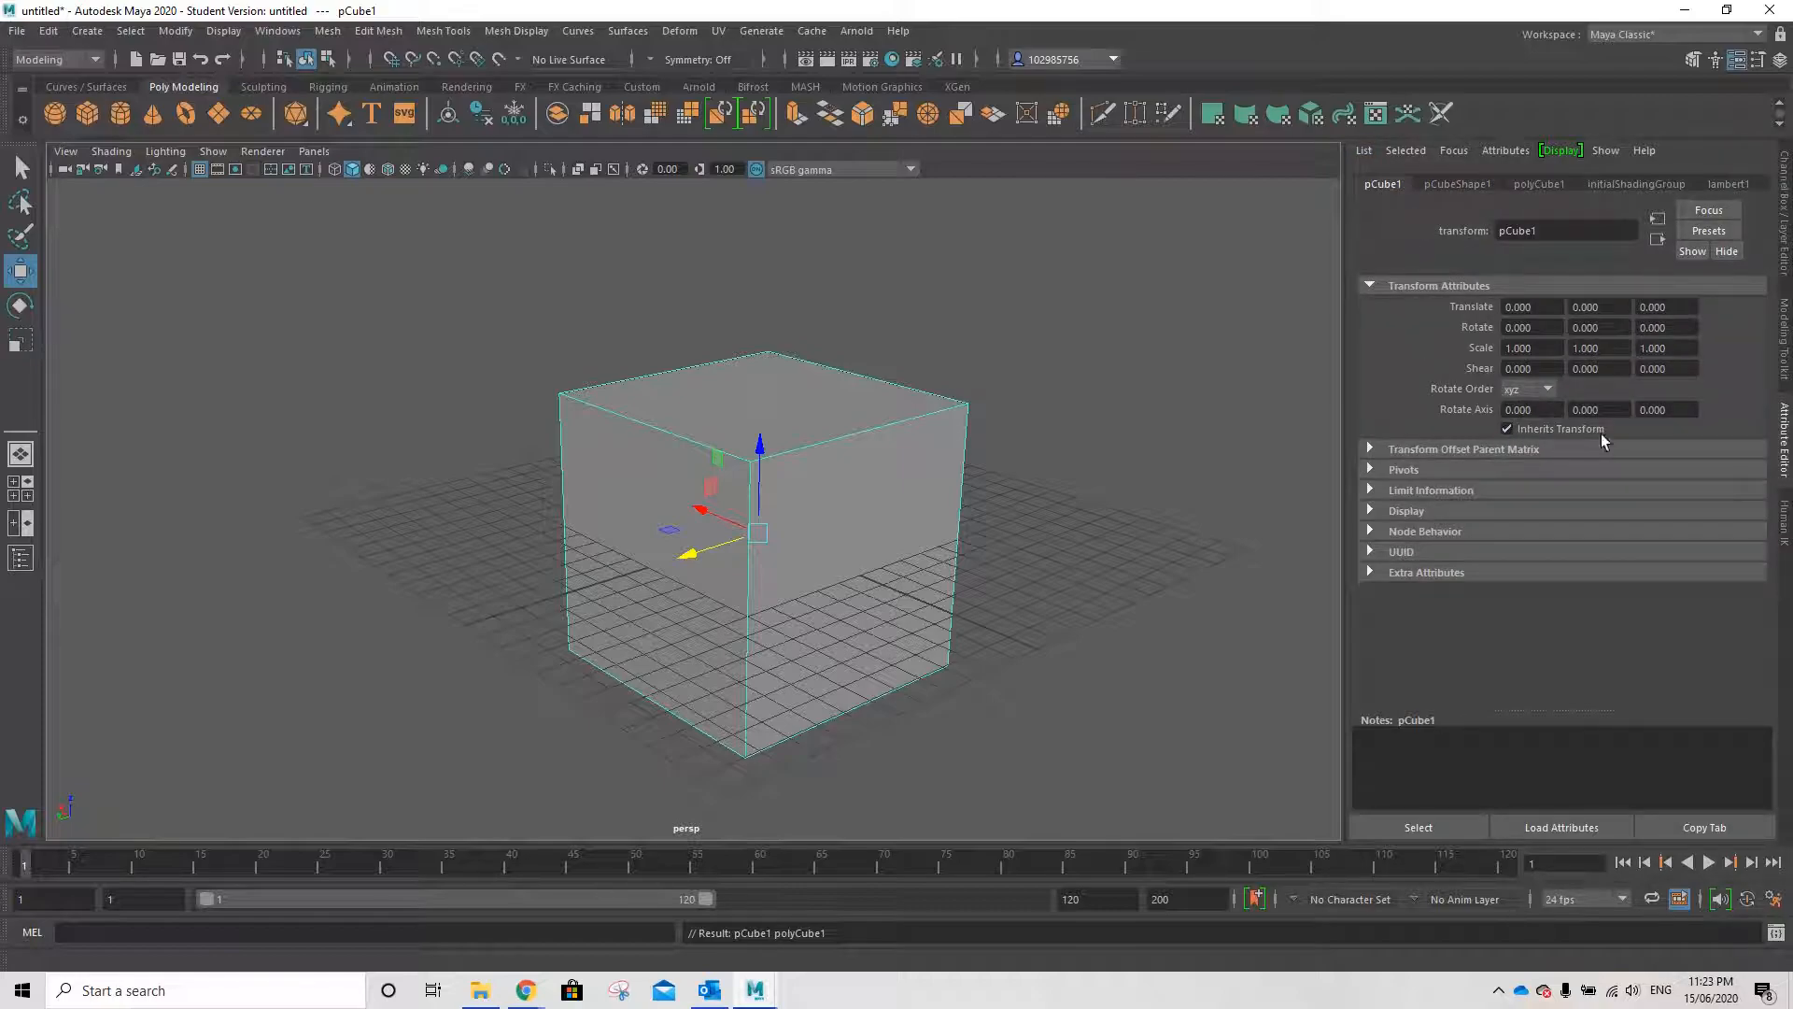
left_click(1459, 186)
left_click(1514, 186)
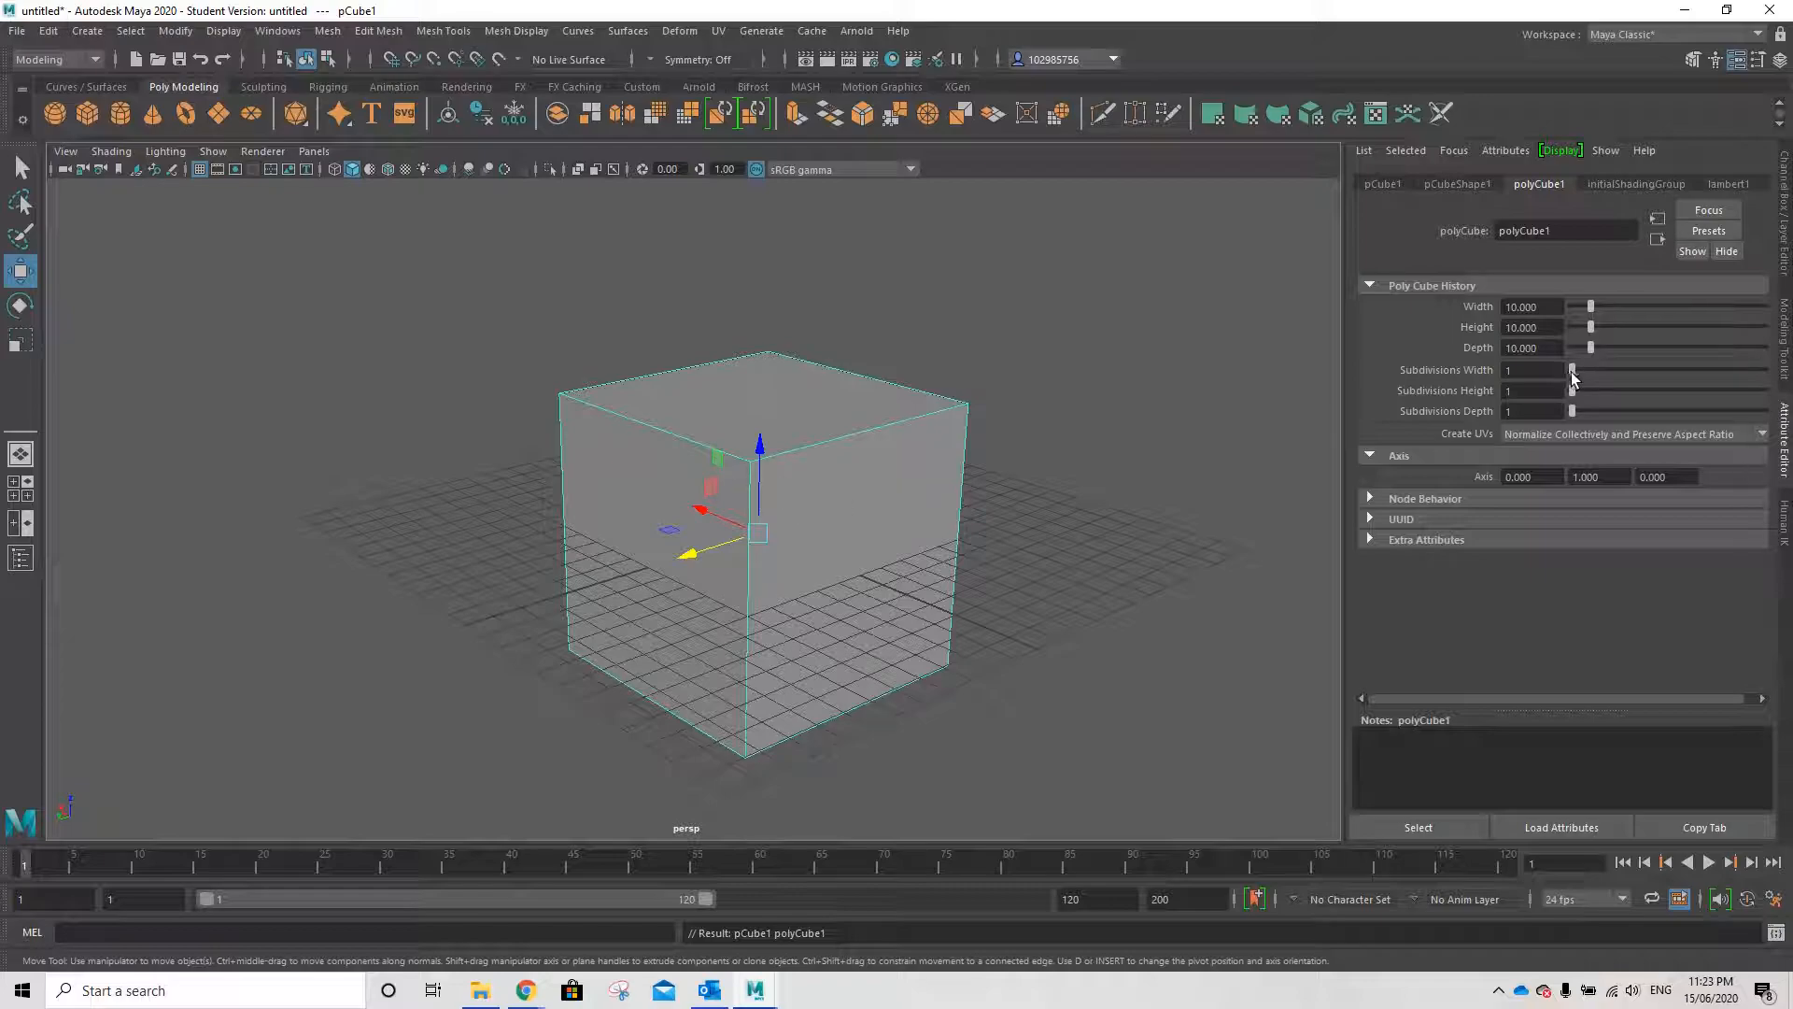
left_click_drag(1574, 376, 1608, 411)
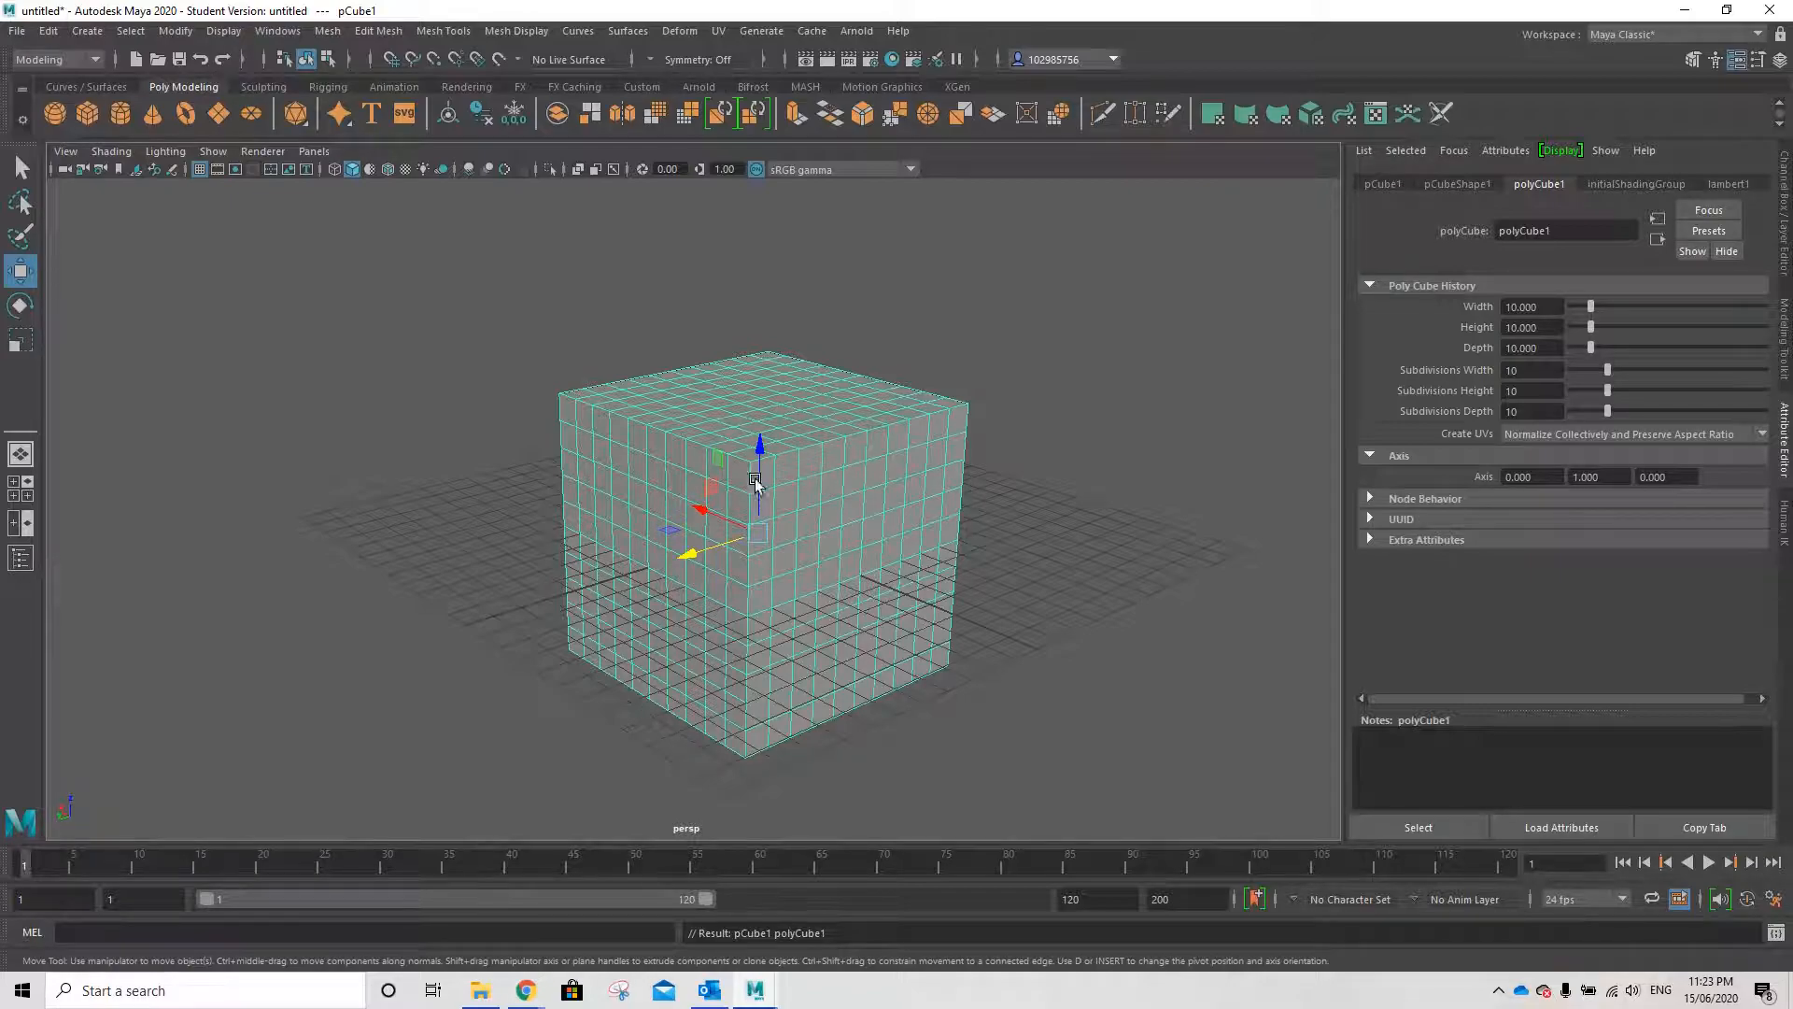
- Move the subdivided cube up about 5 cm along Z so that it rests on the grid
left_click_drag(757, 448, 764, 310)
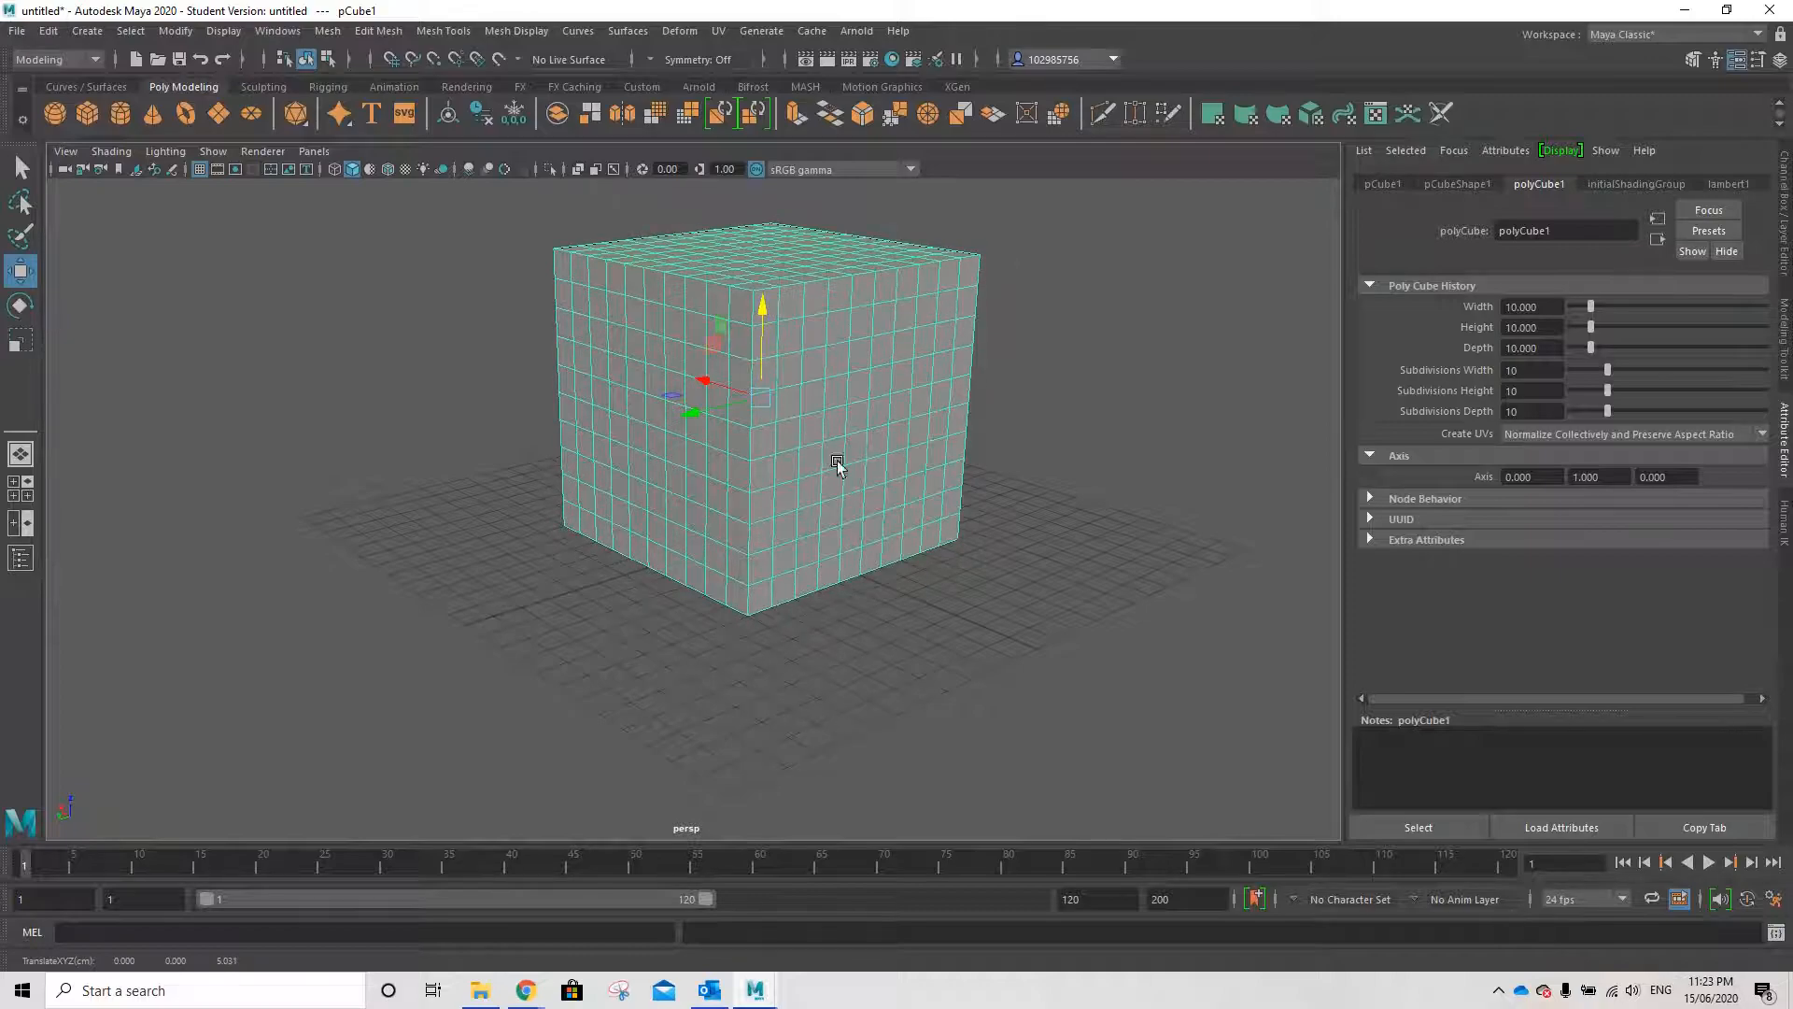
scroll(825, 440, "down", 4)
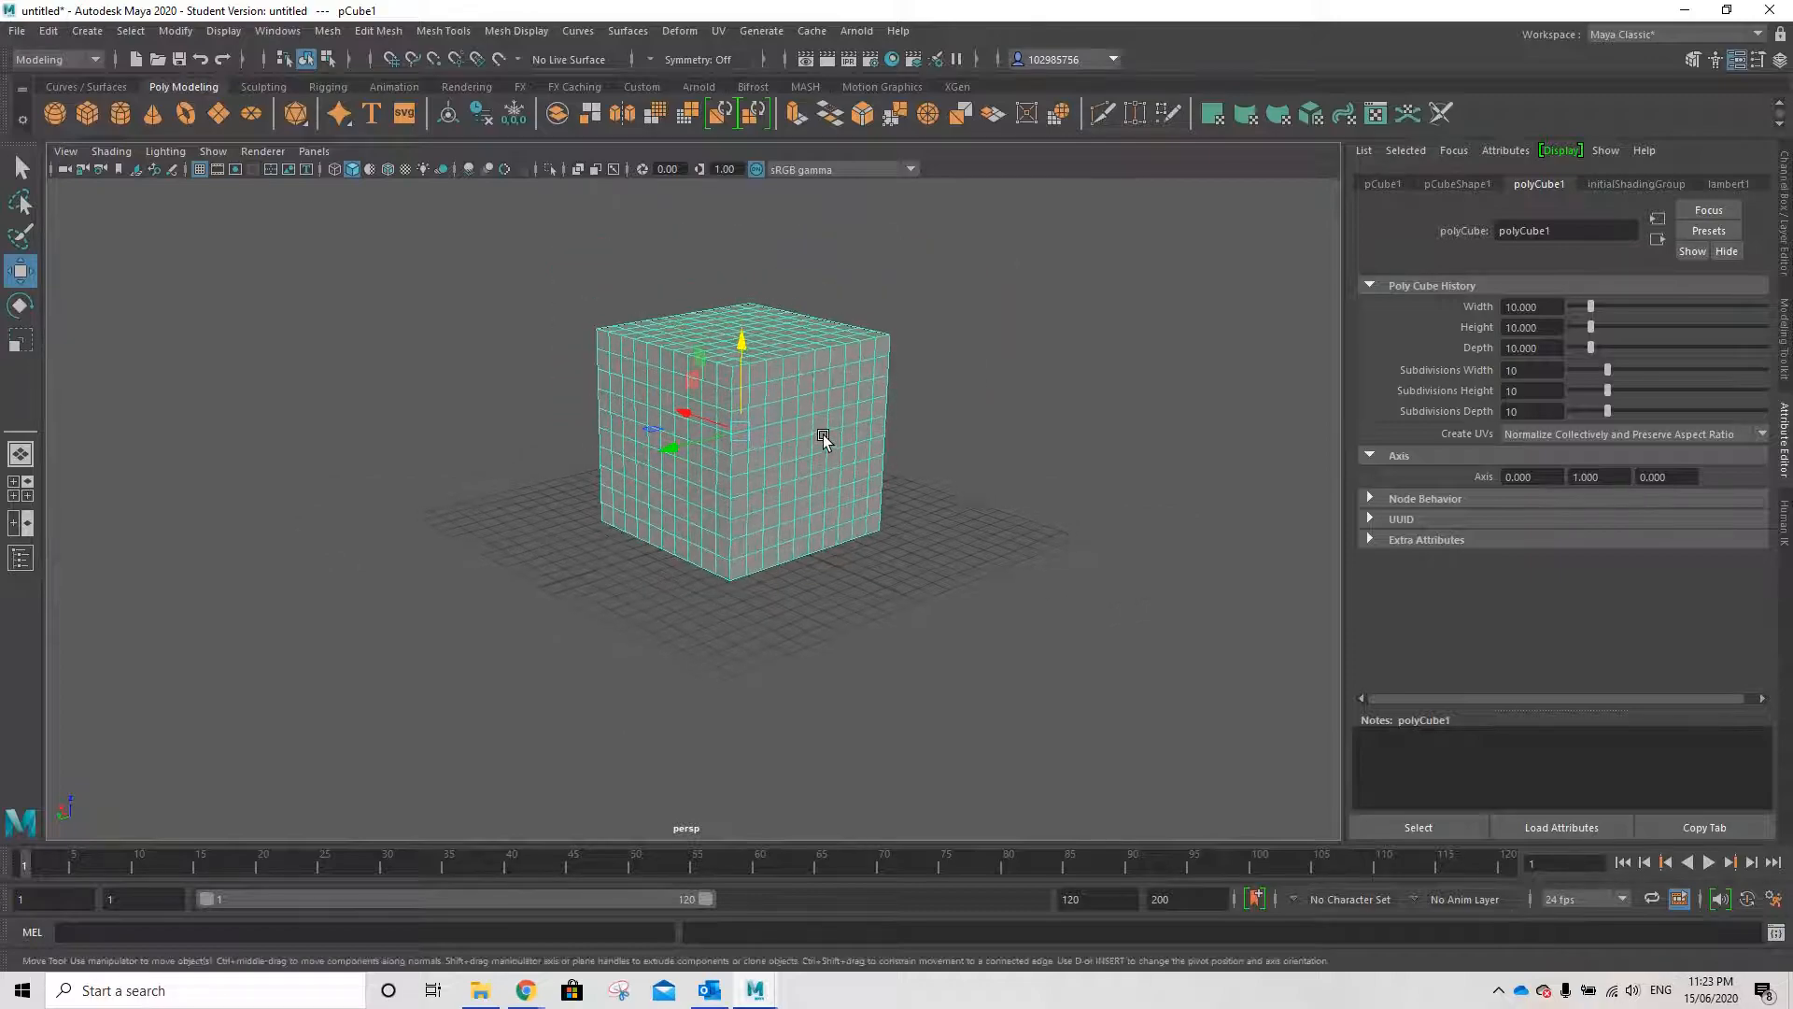
mouse_move(810, 454)
left_mouse_down("alt")
mouse_move(822, 523)
mouse_move(835, 387)
mouse_move(804, 448)
left_mouse_up("alt")
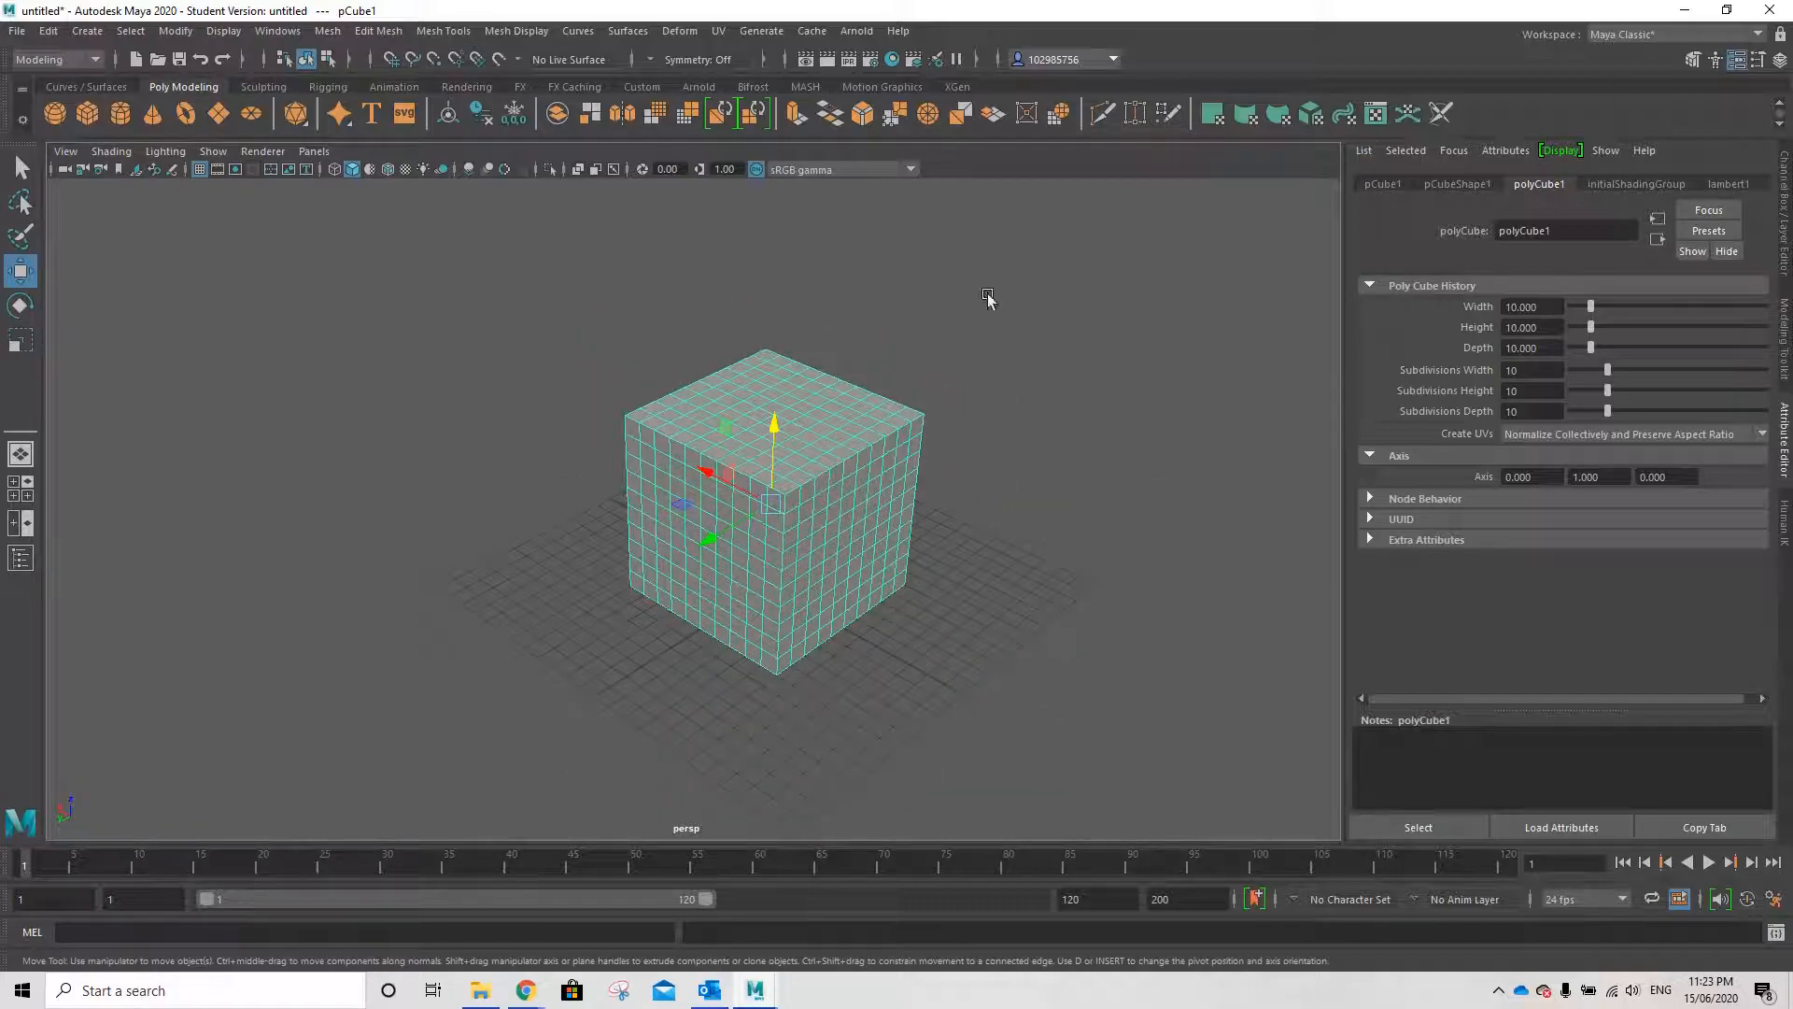
- Switch the cube to vertex selection and enable Soft Select in the Move tool's settings
left_click(1046, 350)
left_click(733, 416)
right_click_drag(848, 423, 783, 433)
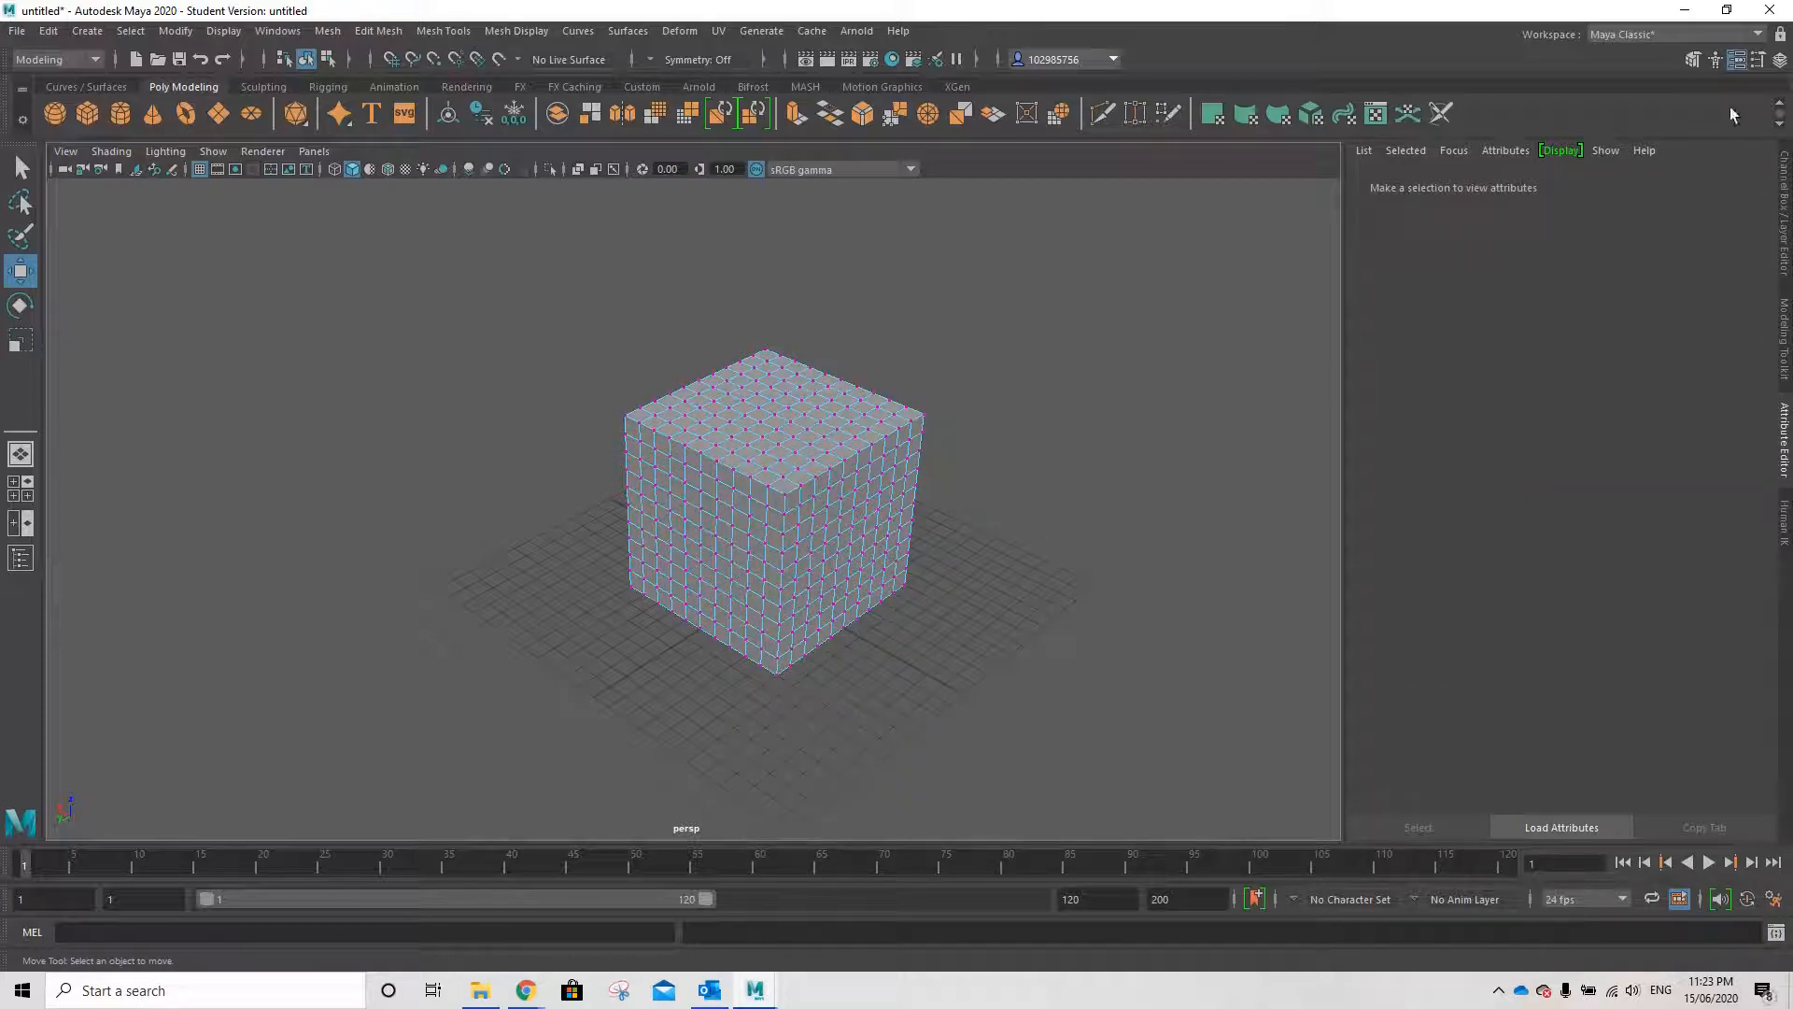
left_click(1757, 62)
left_click_drag(209, 216, 172, 198)
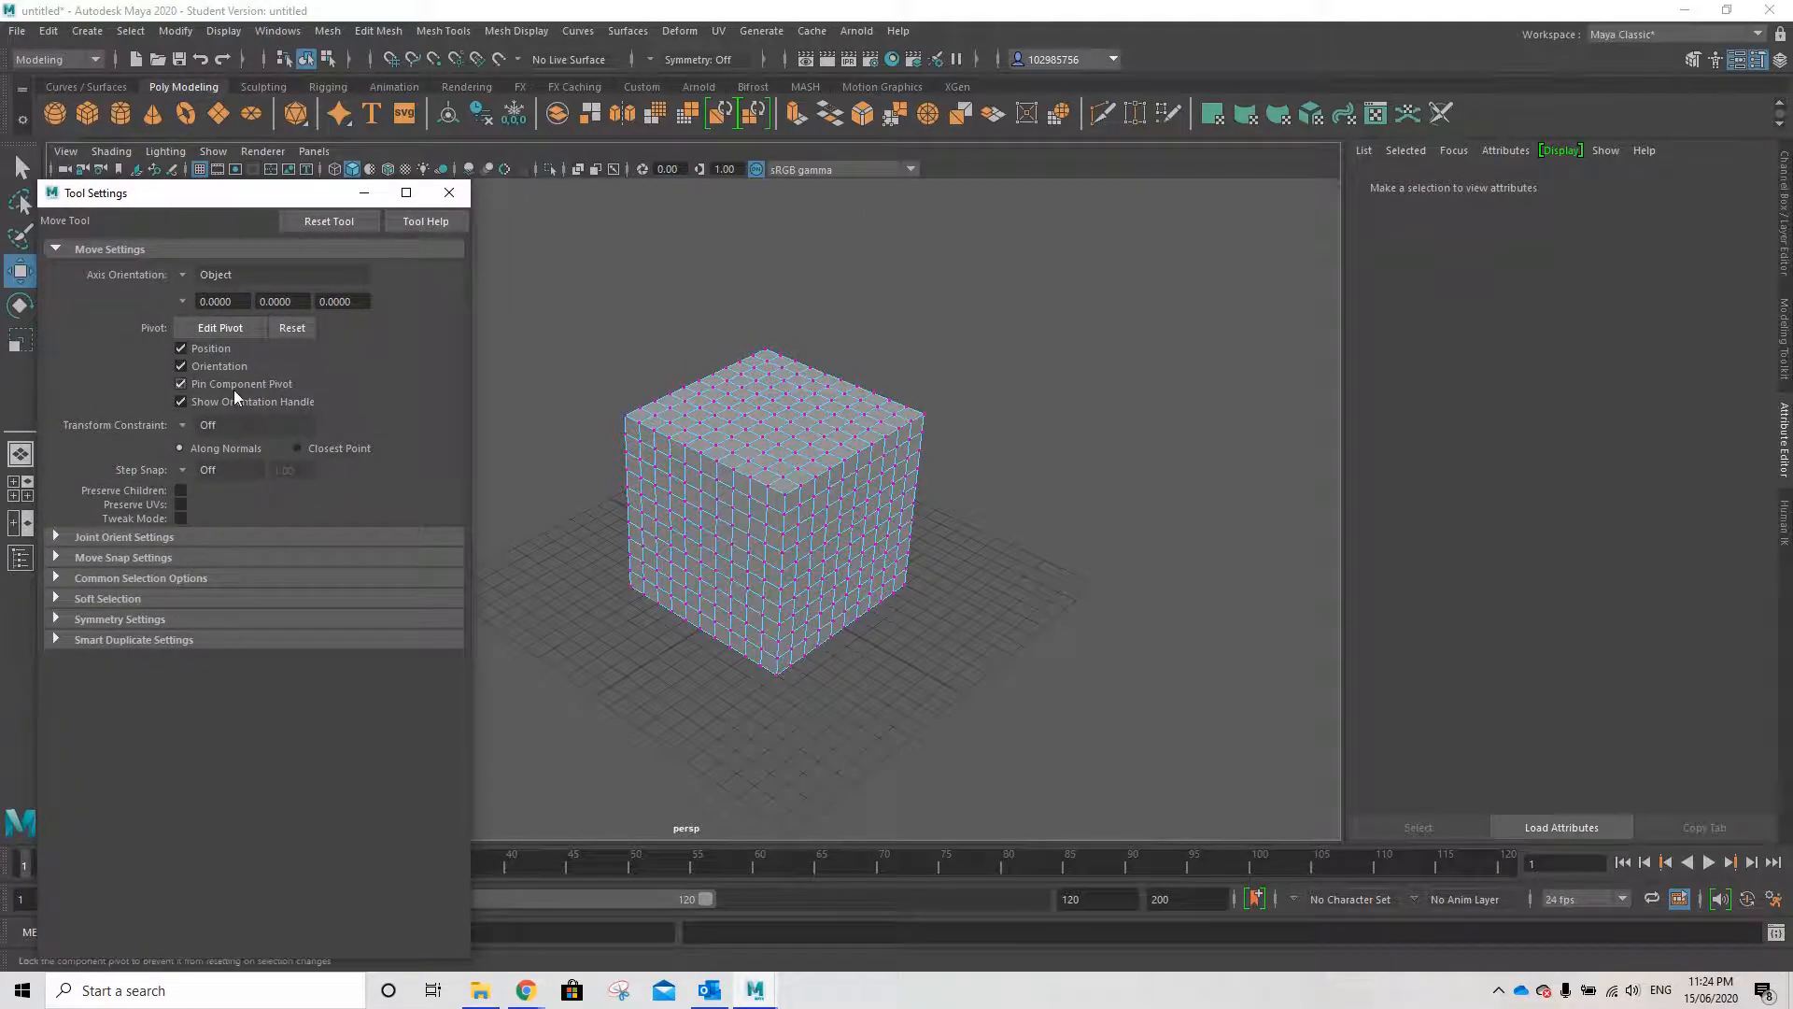
left_click(55, 598)
left_click(181, 621)
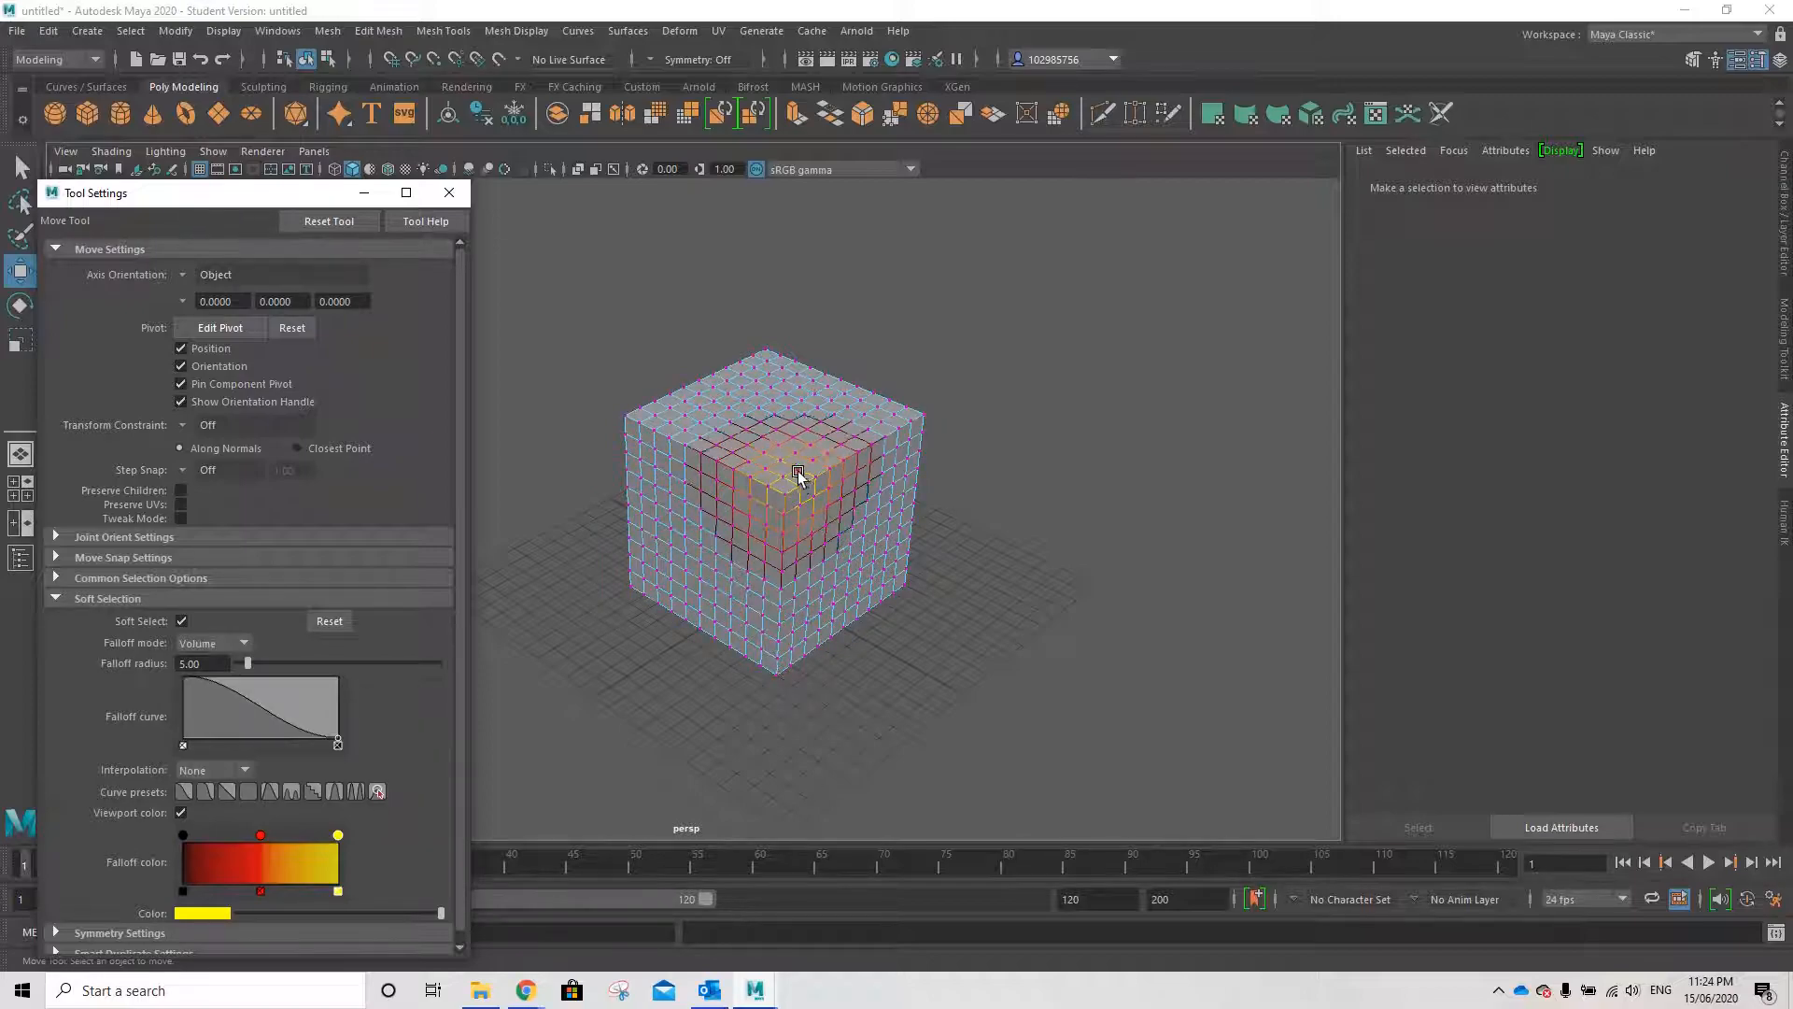
- Rotate a soft-selected vertex on the cube's top front edge around several axes to twist the surrounding surface
left_click(852, 462)
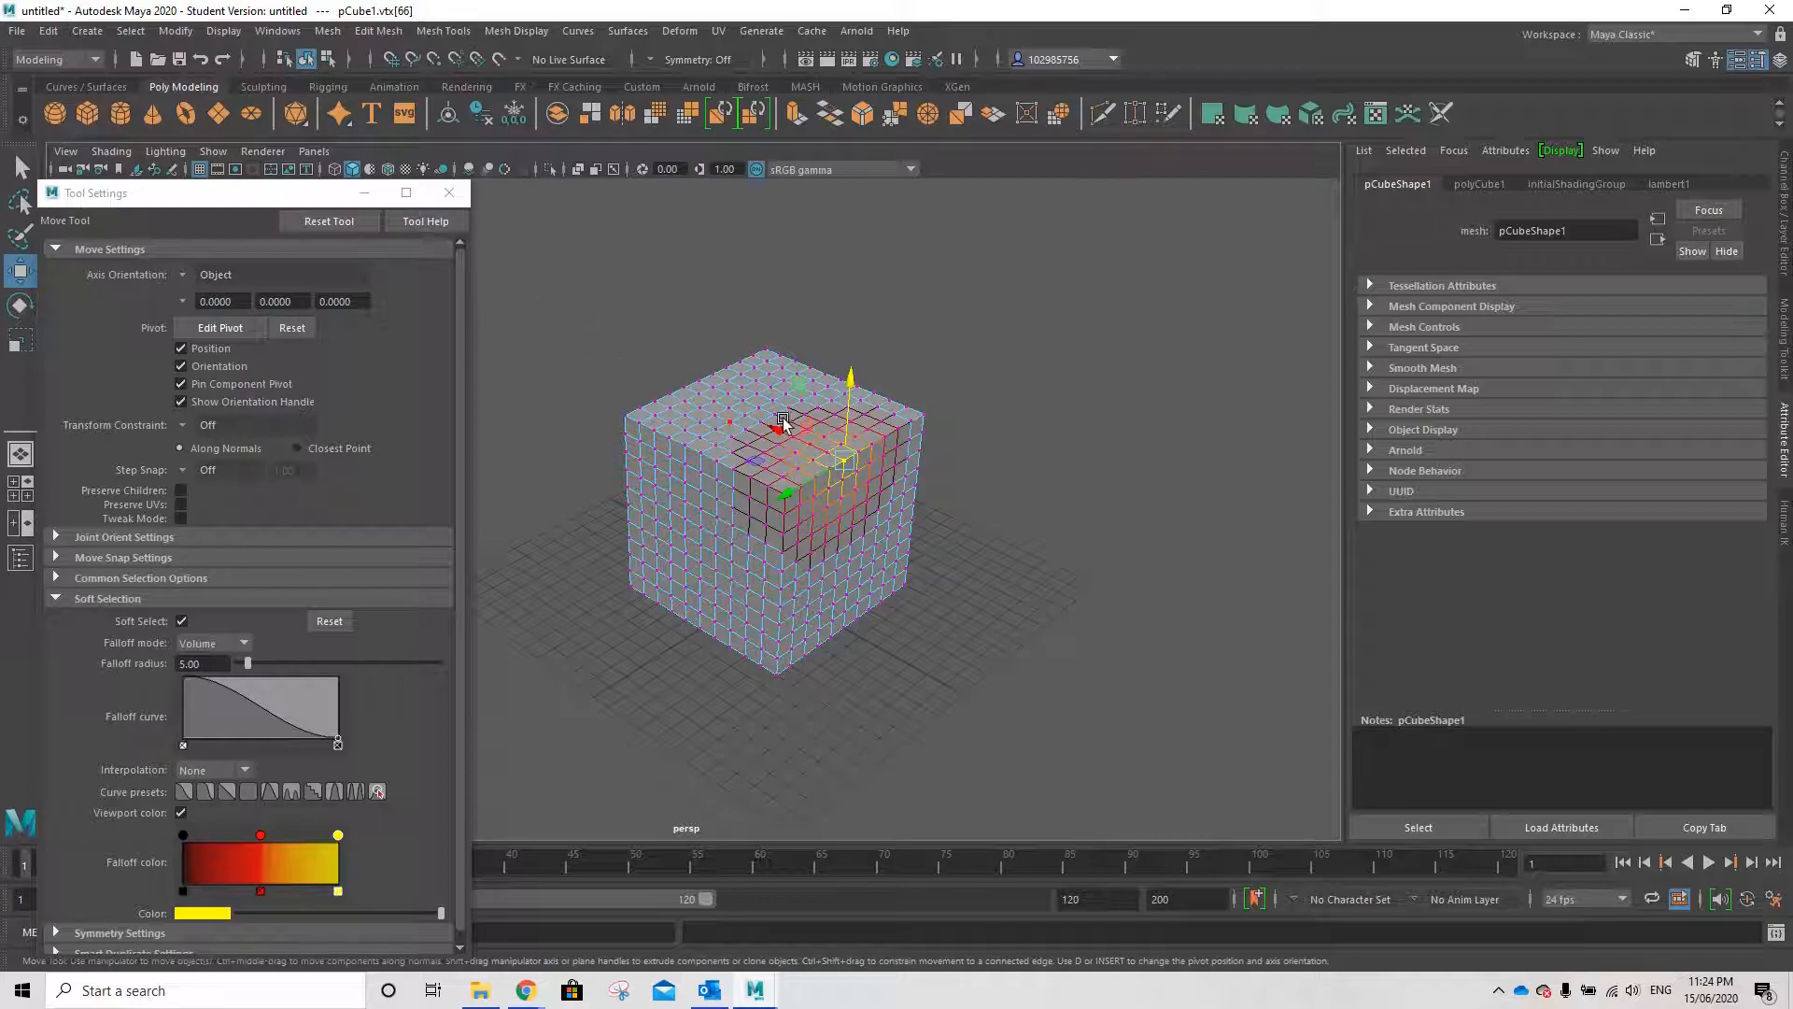
key("e")
left_click_drag(888, 417, 898, 470)
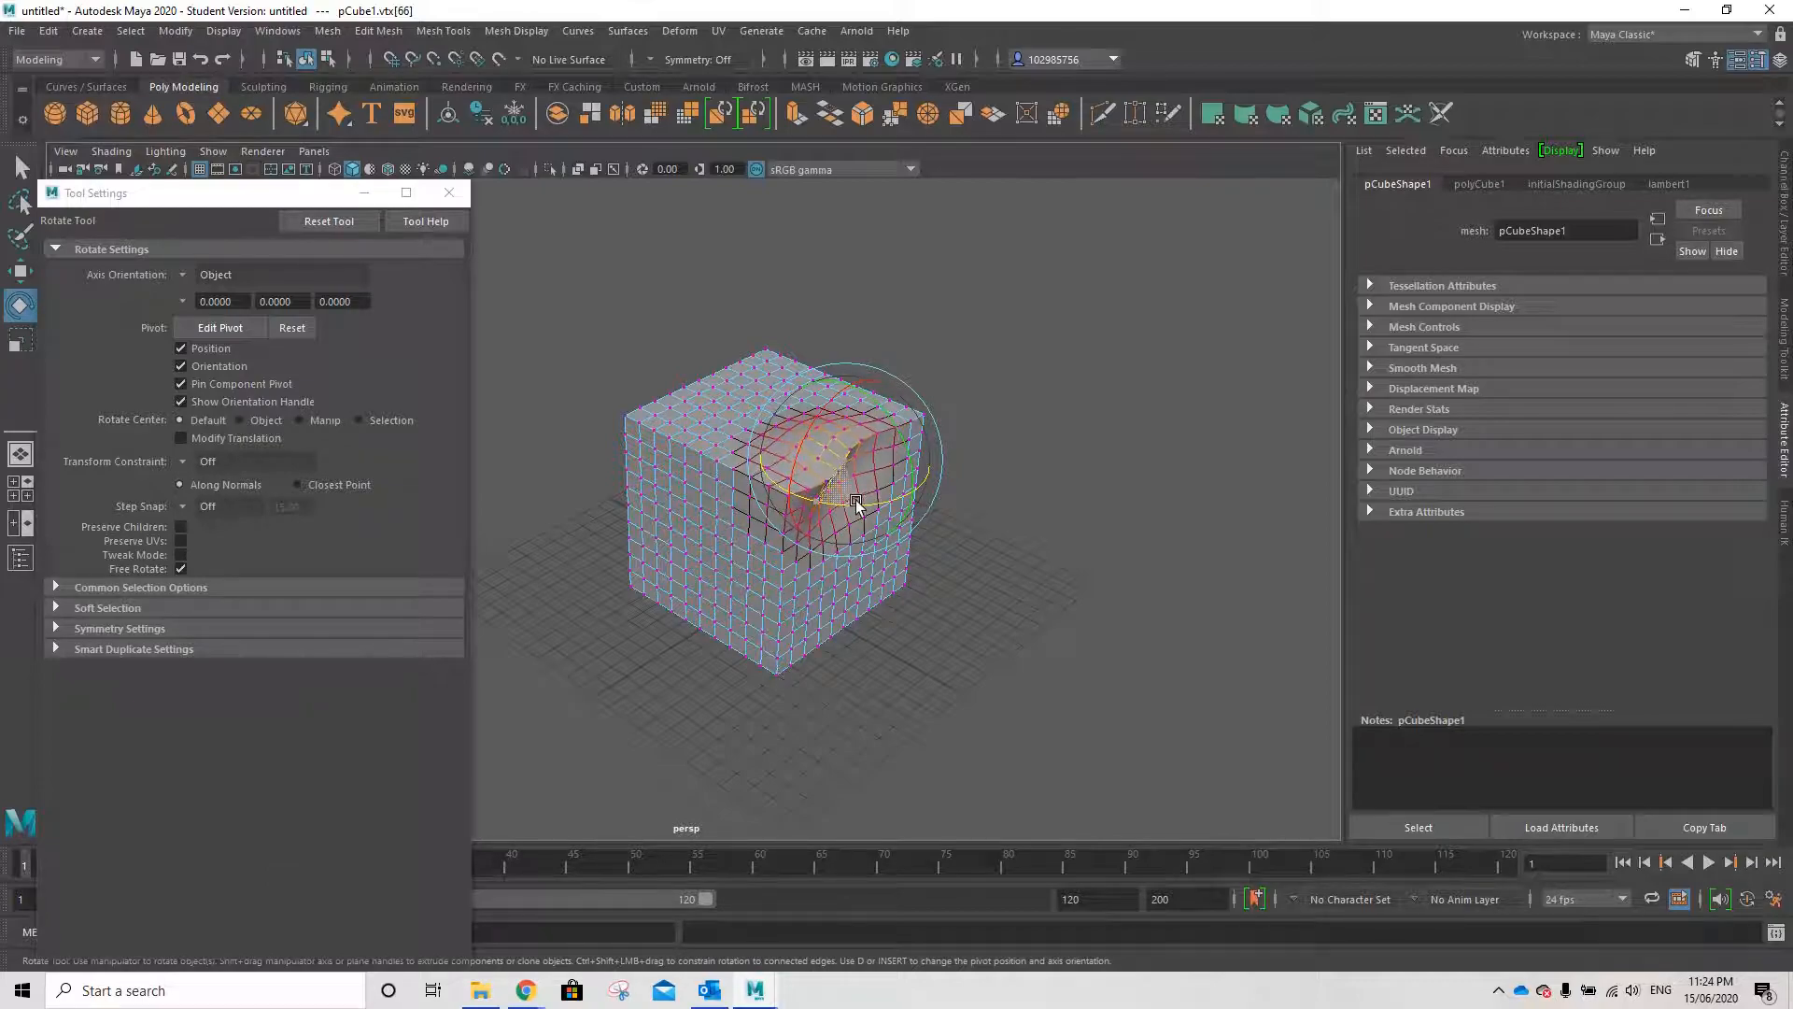
scroll(852, 440, "up", 6)
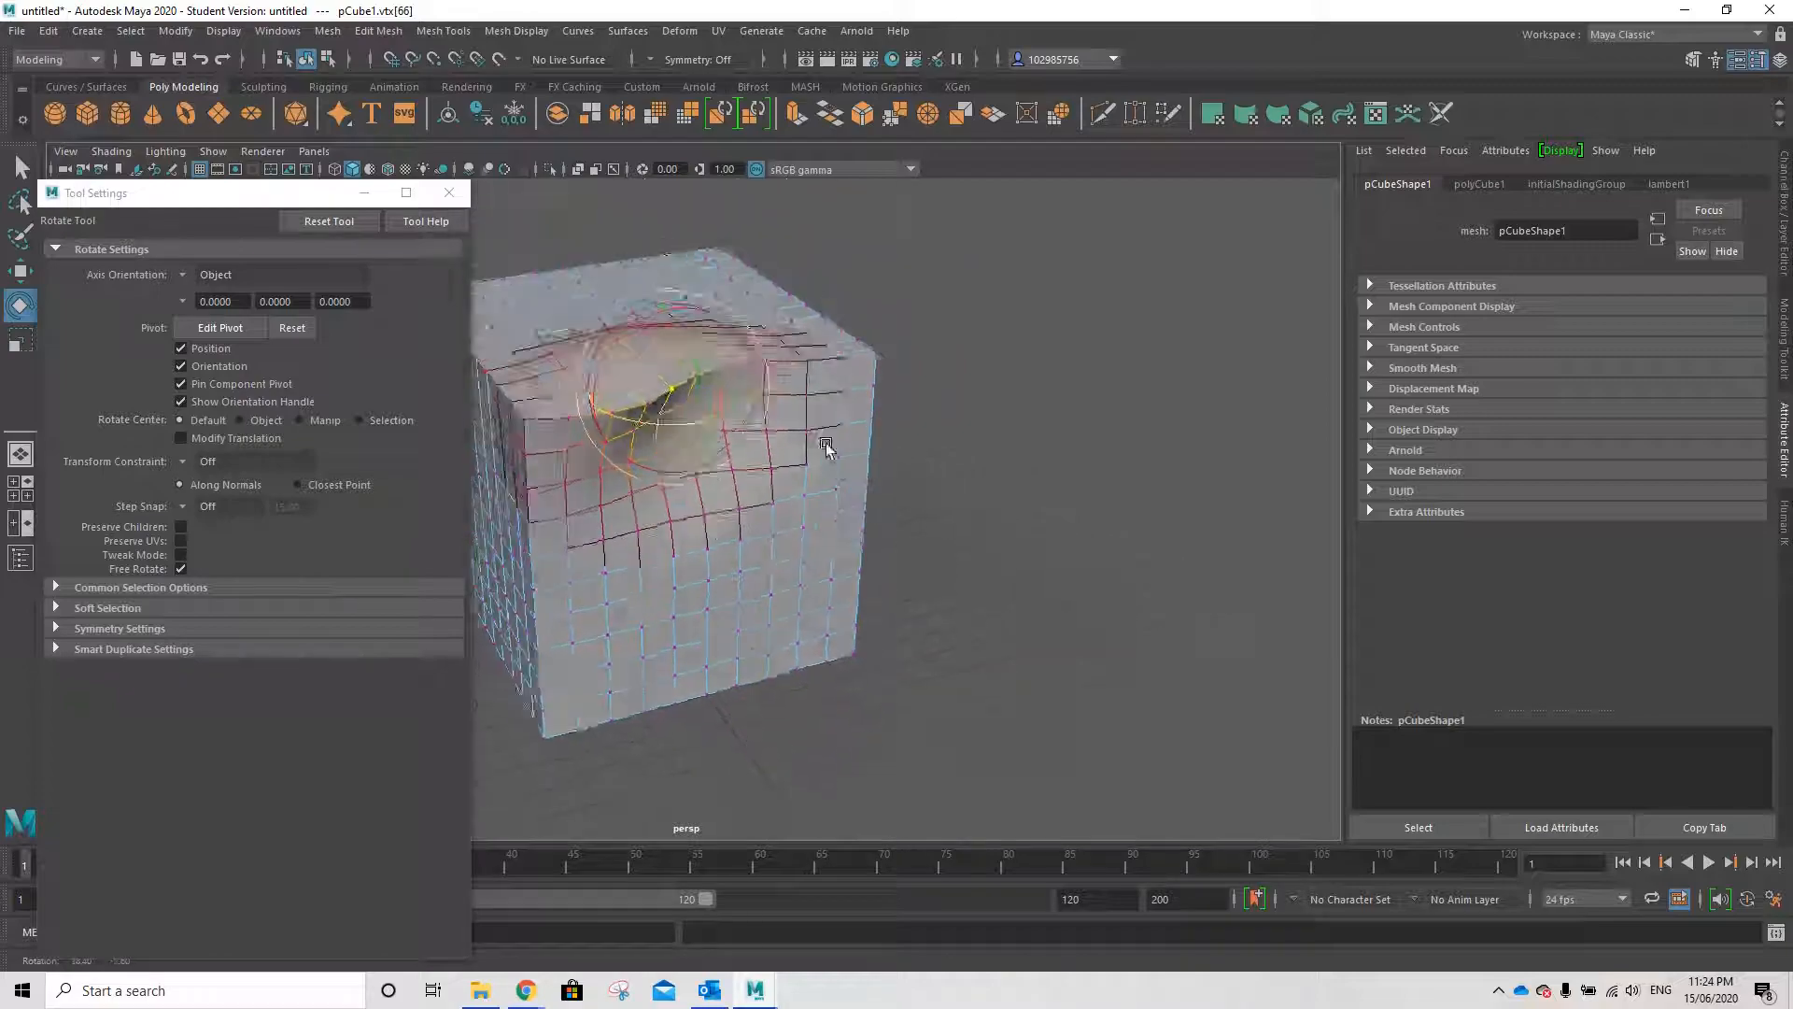
scroll(836, 427, "up", 6)
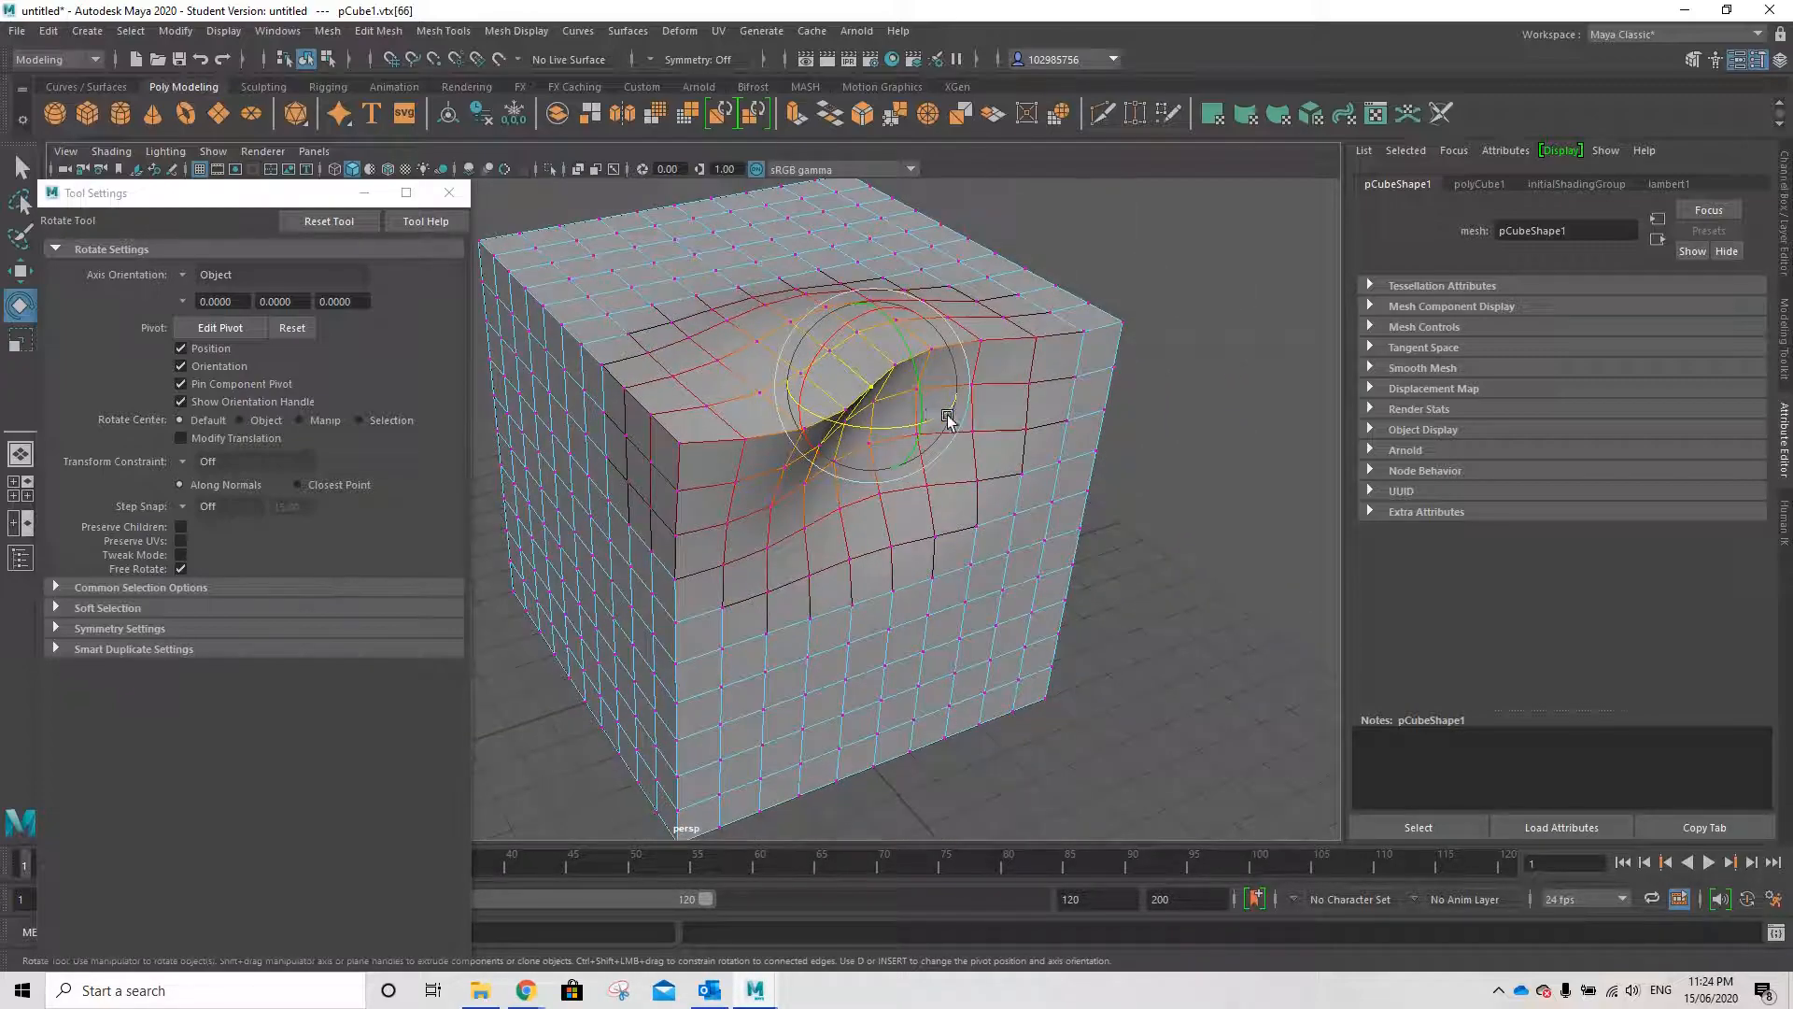
left_click_drag(962, 407, 911, 409)
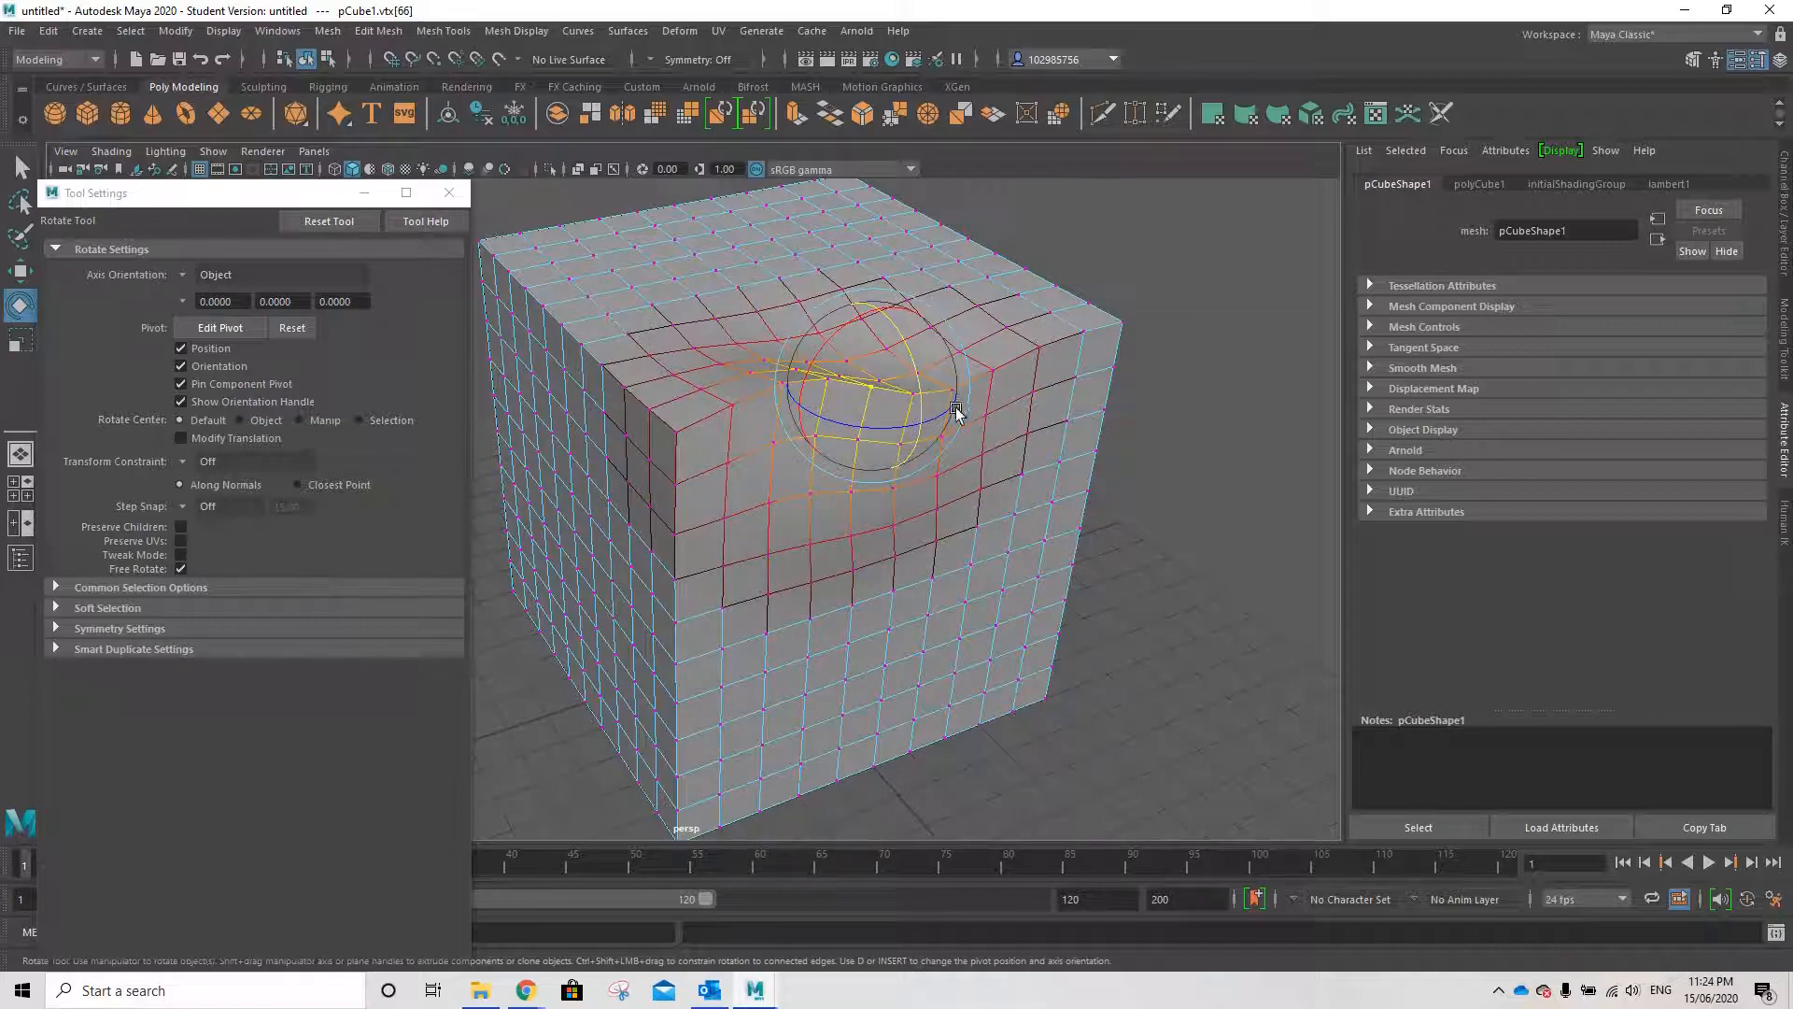
left_click_drag(1046, 411, 657, 417, "alt")
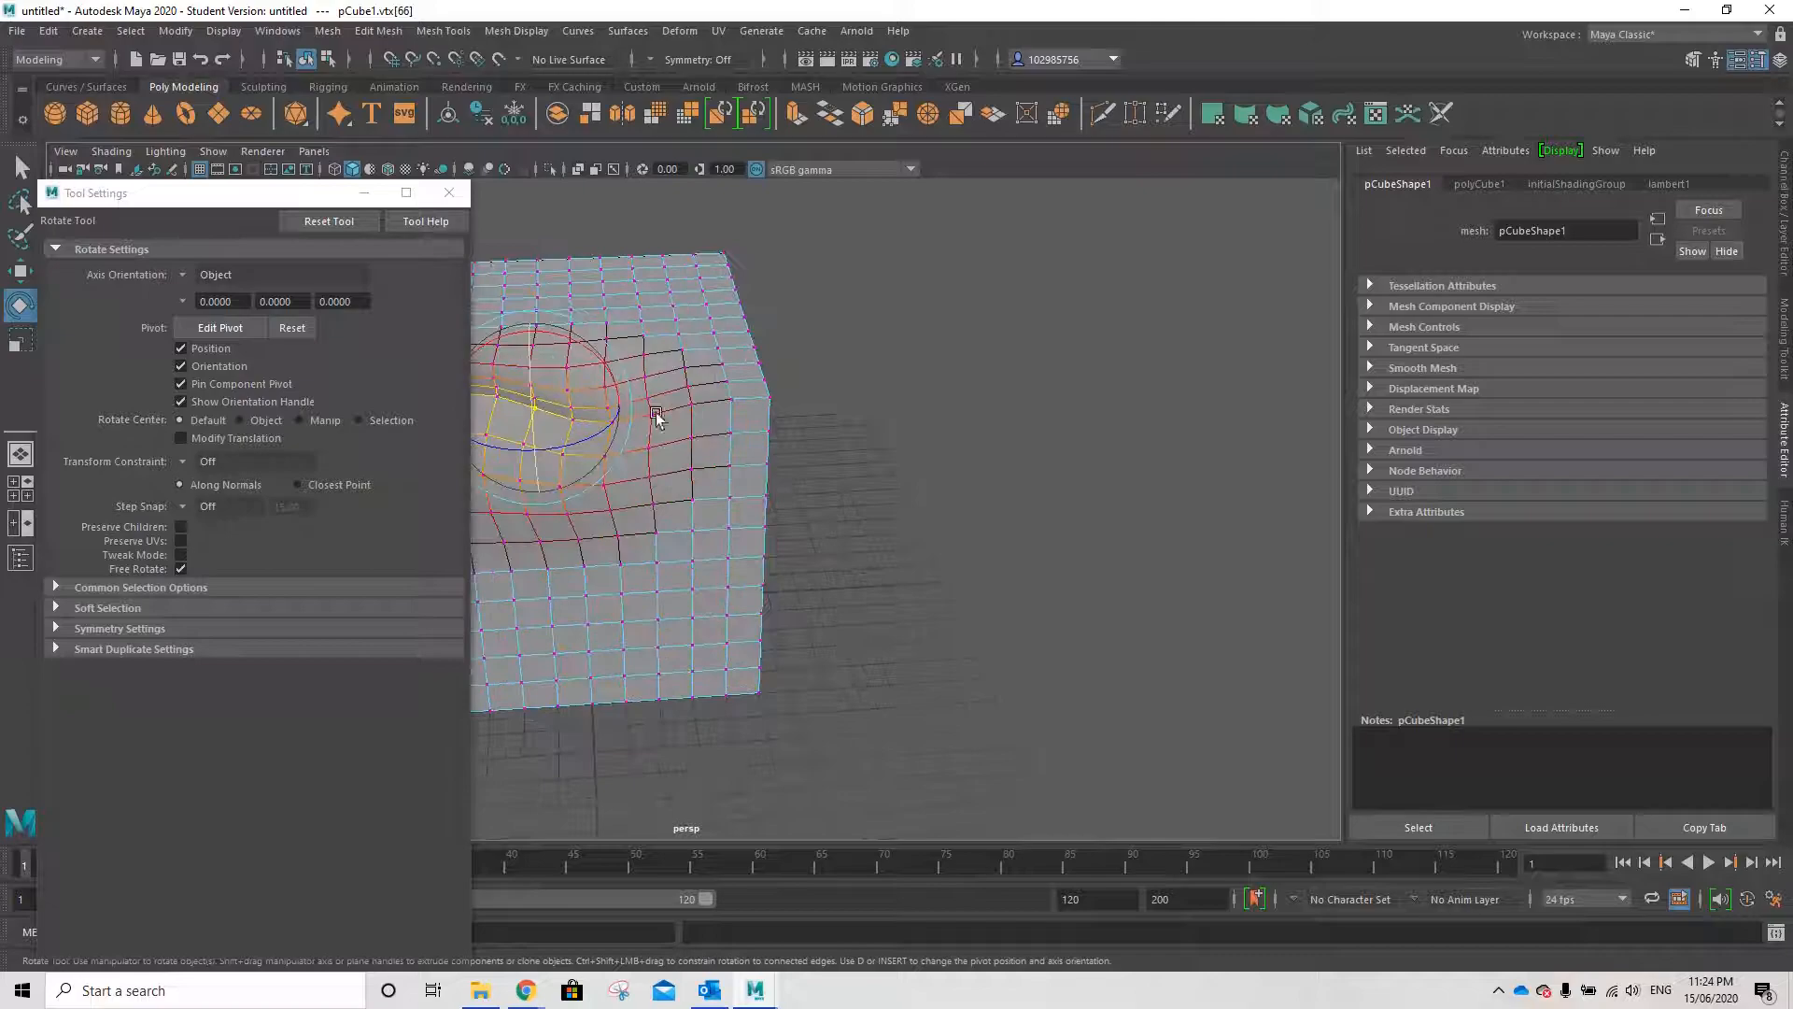
- Rotate a soft-selected vertex low on a vertical edge of the cube to swirl the surrounding mesh, and clear the selection
left_click(758, 611)
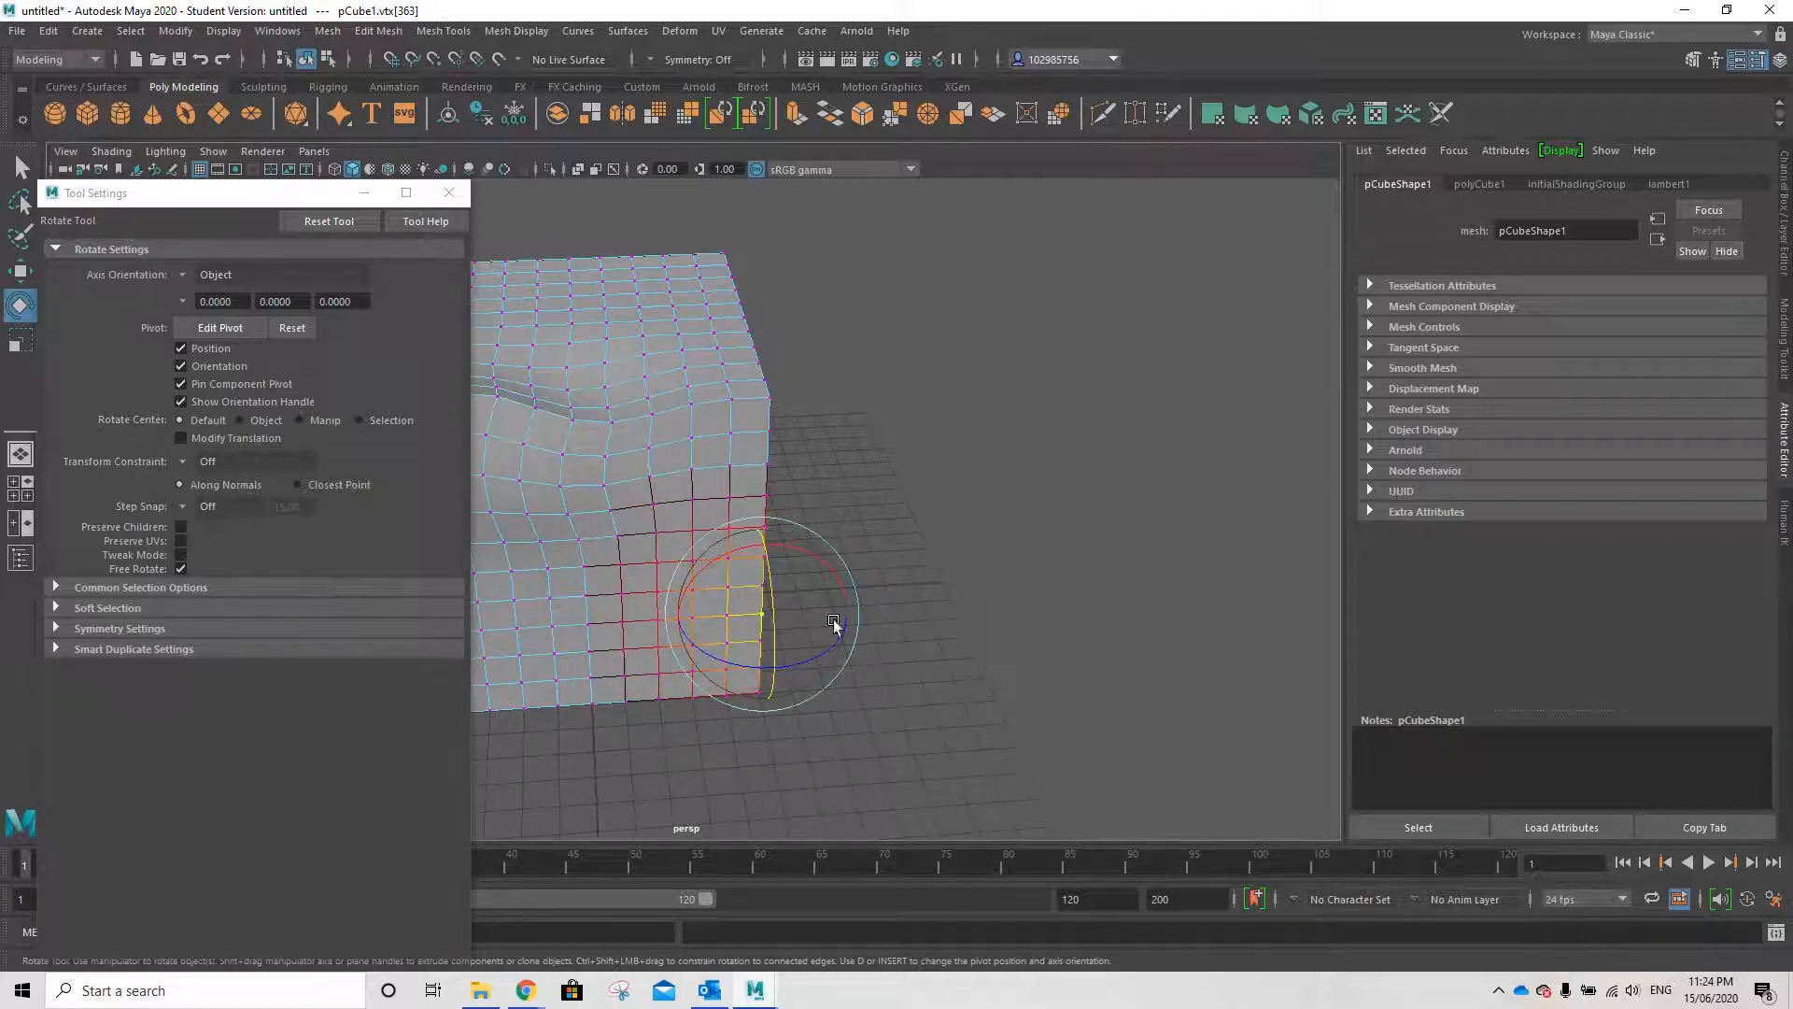
left_click_drag(829, 570, 829, 683)
left_click_drag(943, 643, 877, 652, "alt")
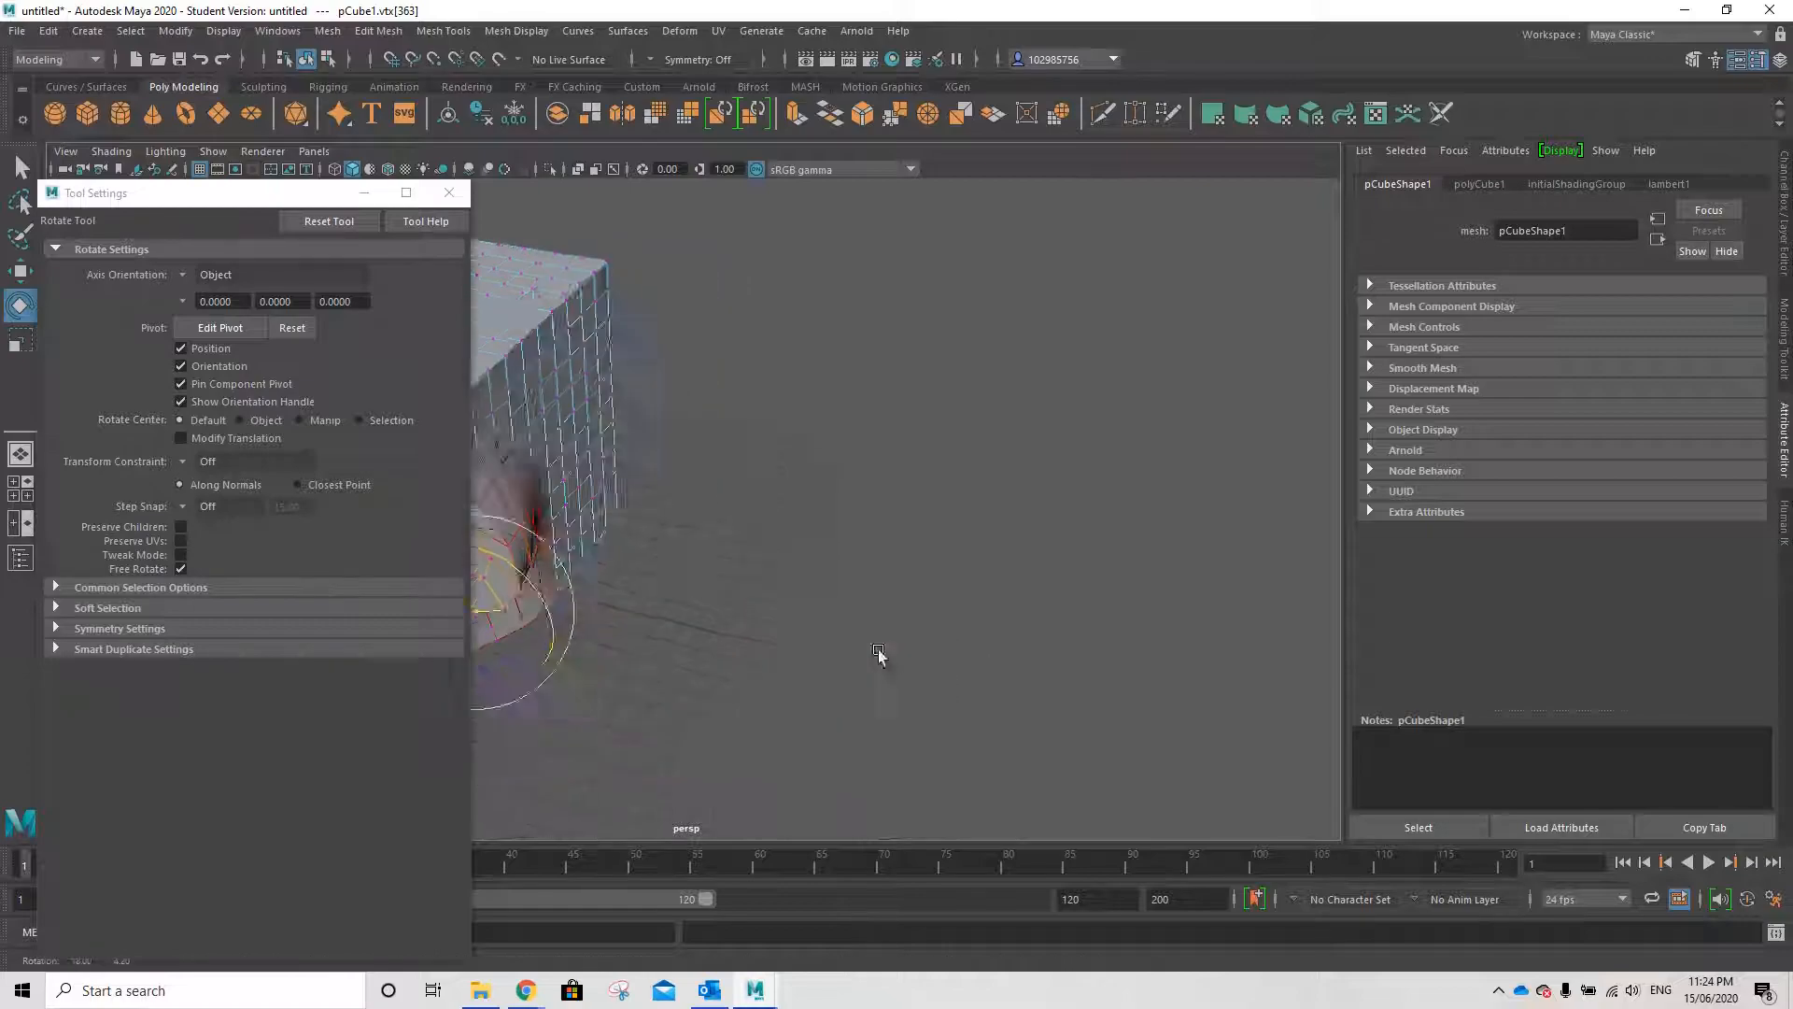
scroll(961, 591, "down", 6)
middle_click_drag(809, 545, 1178, 731, "alt")
left_click_drag(887, 666, 1020, 585, "alt")
scroll(660, 620, "up", 8)
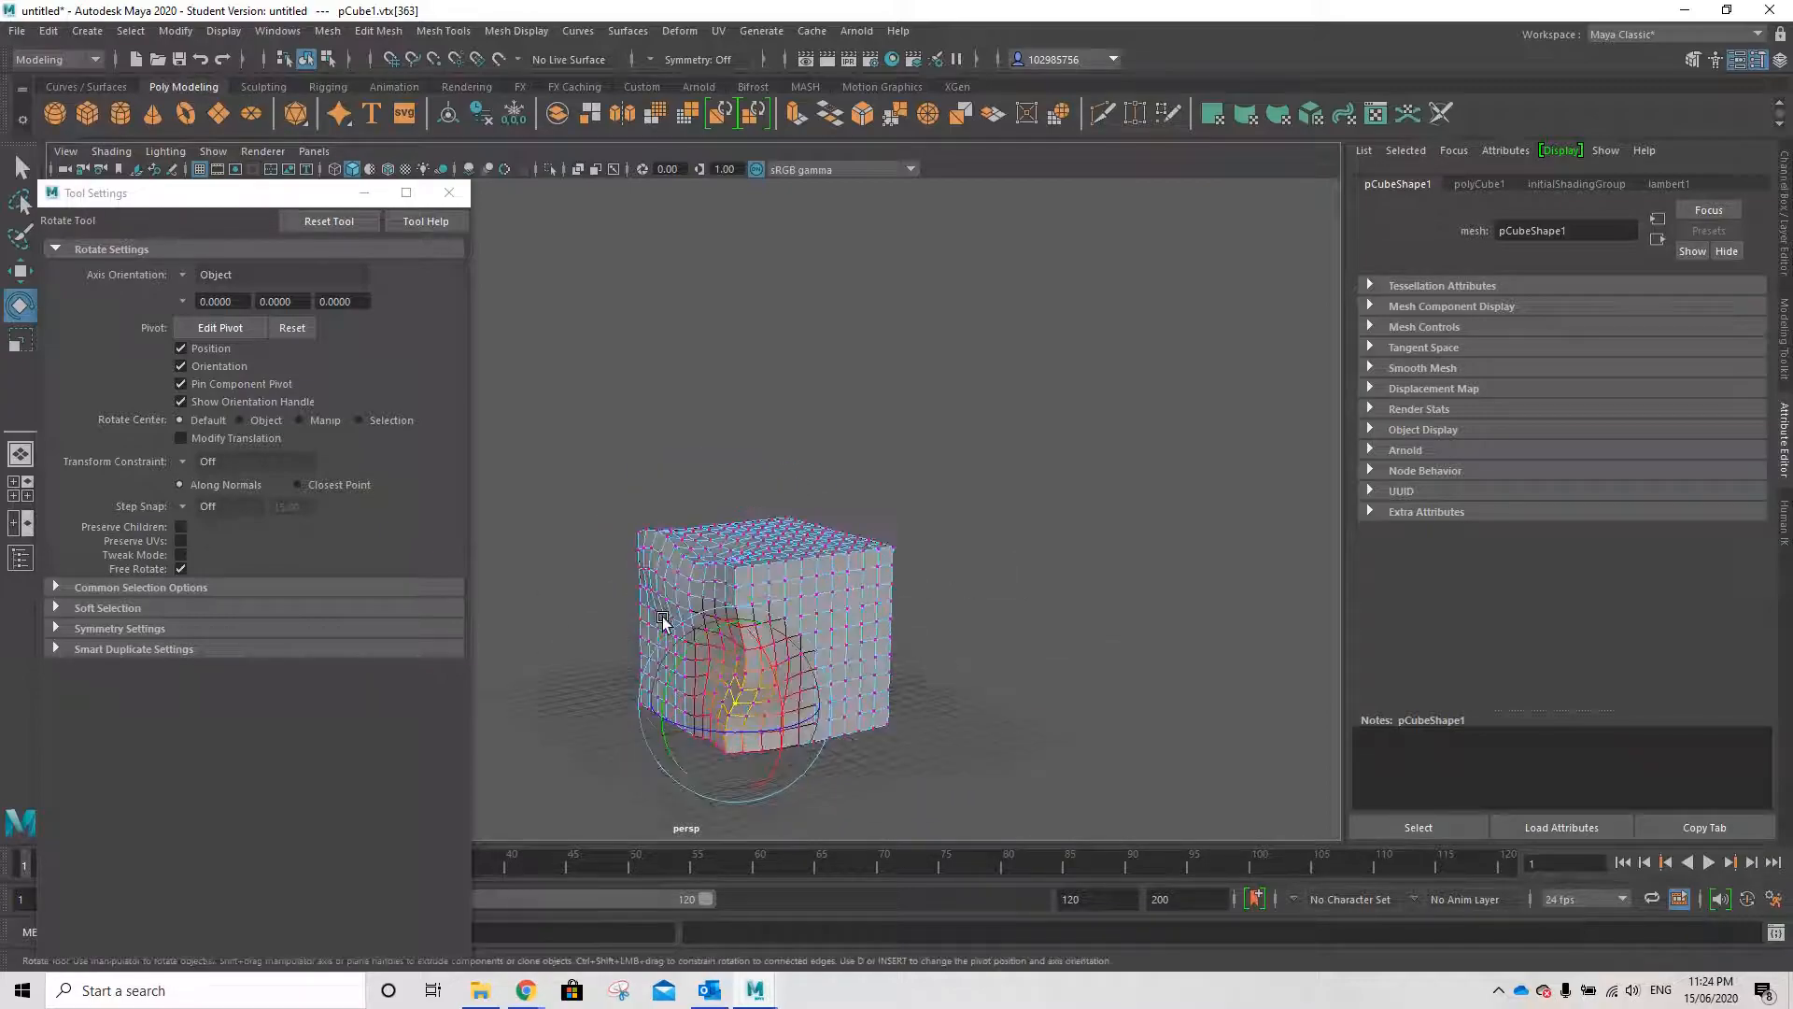
left_click_drag(775, 551, 828, 583)
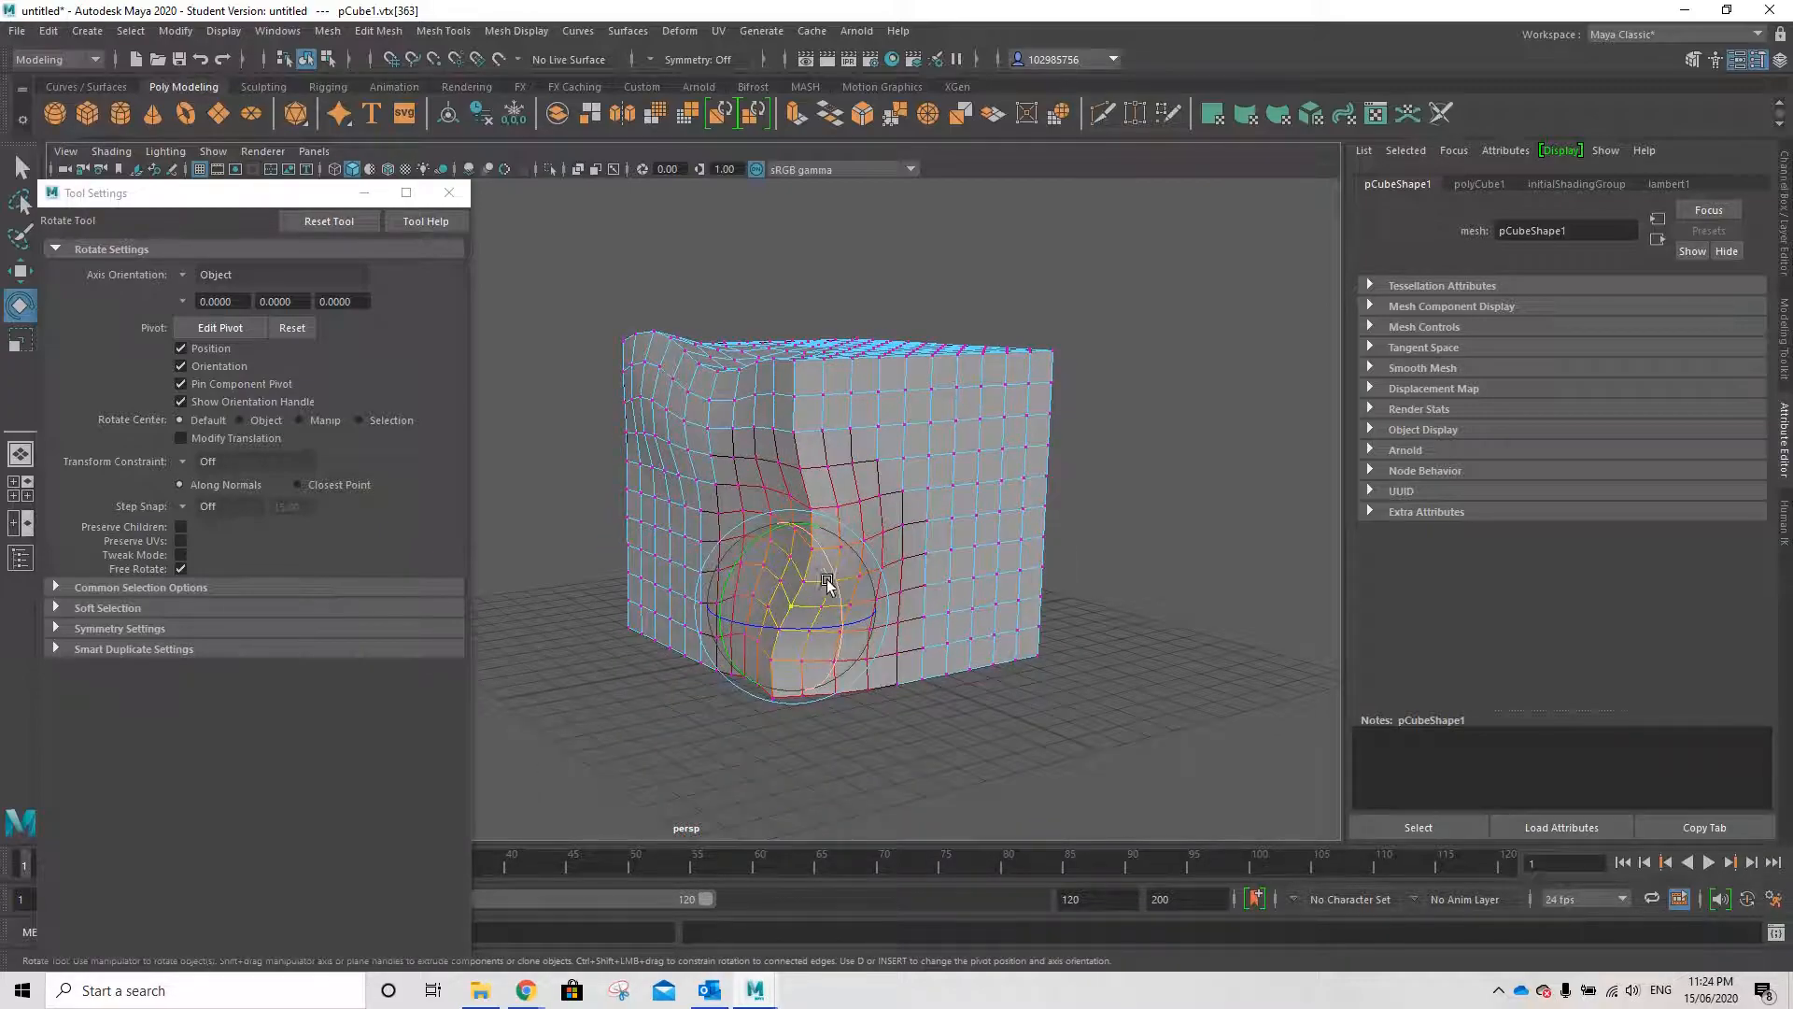
left_click_drag(759, 726, 1185, 759, "alt")
left_click(1224, 774)
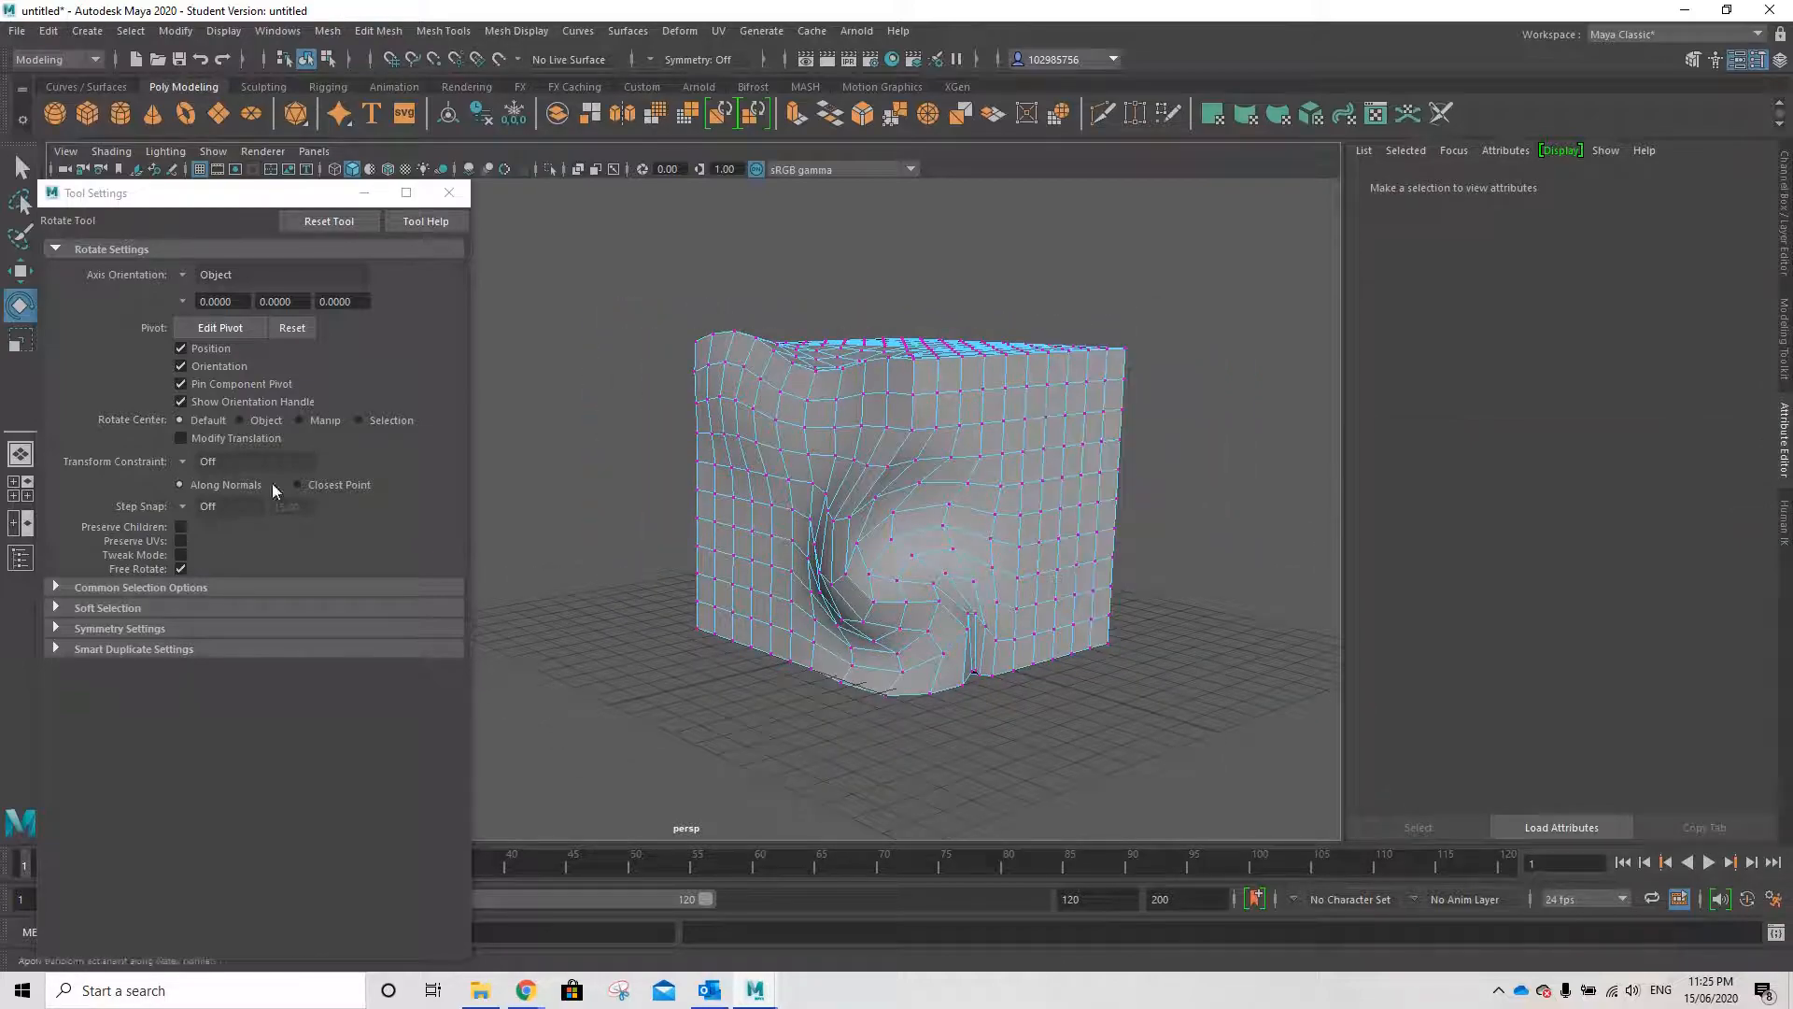
- Set the Rotate tool's soft selection falloff radius to 21.60 and select a vertex near the cube's undistorted upper corner
left_click(56, 608)
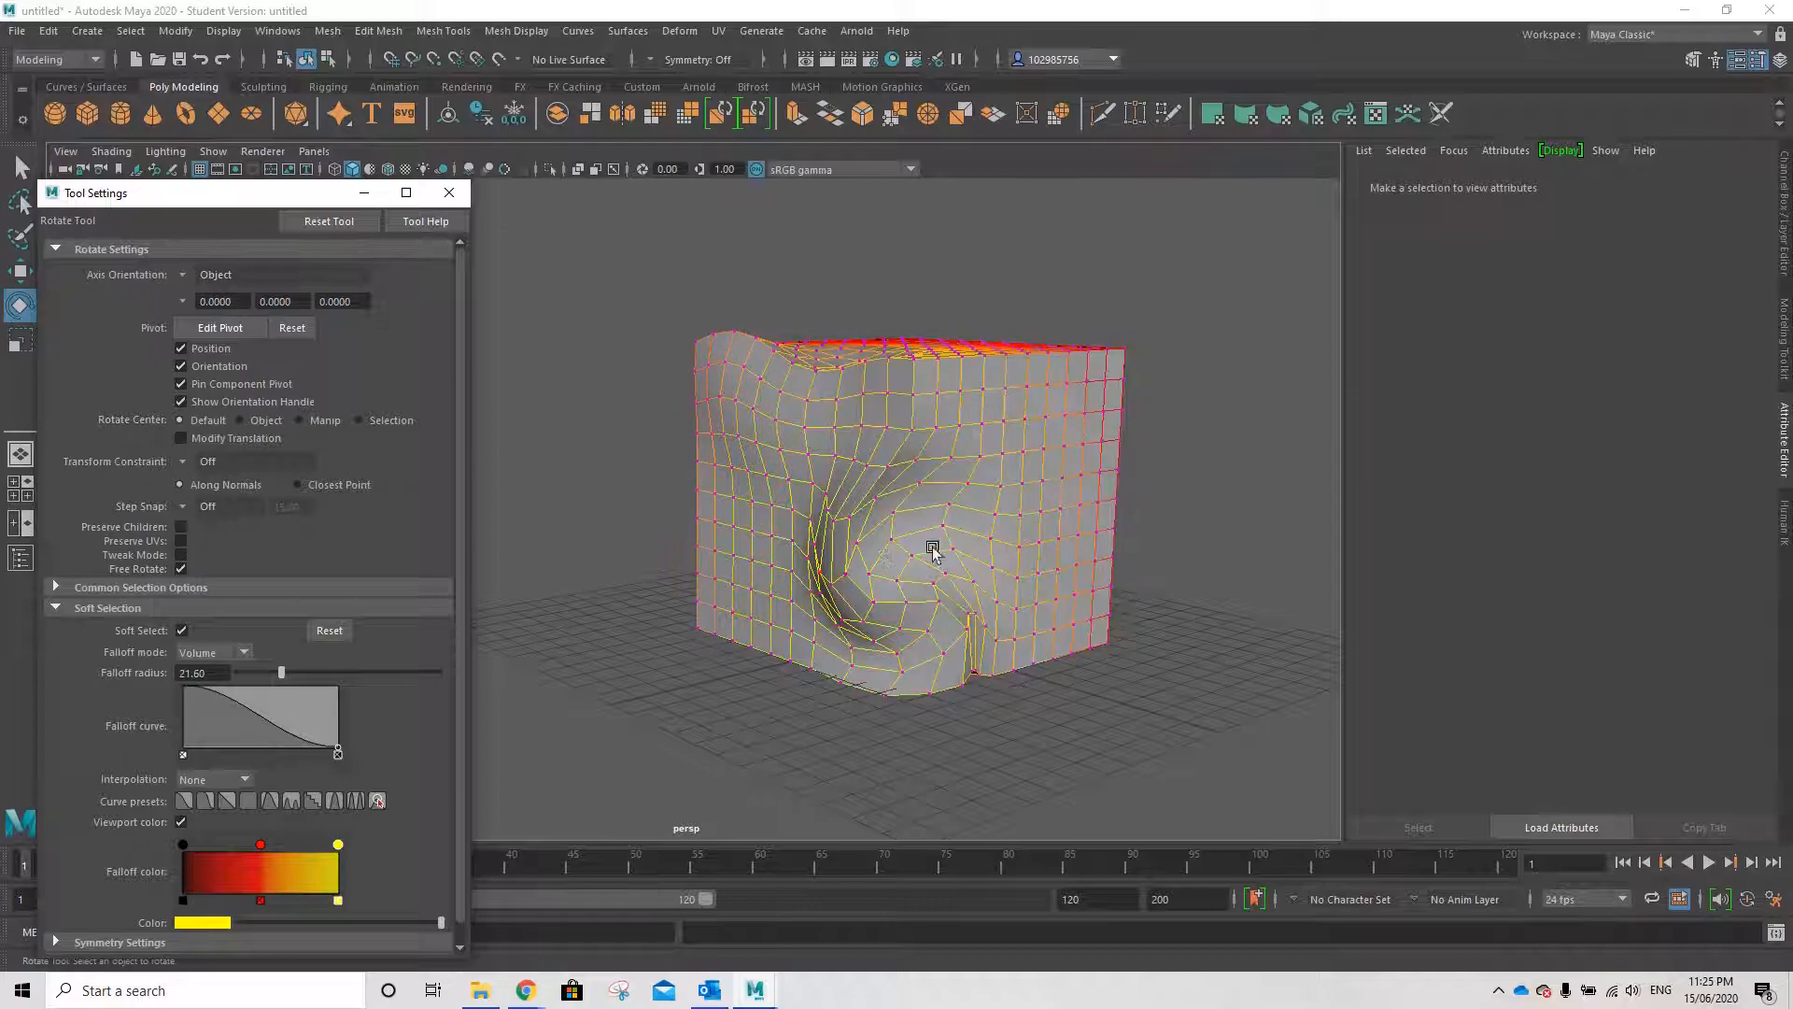
left_click(1109, 379)
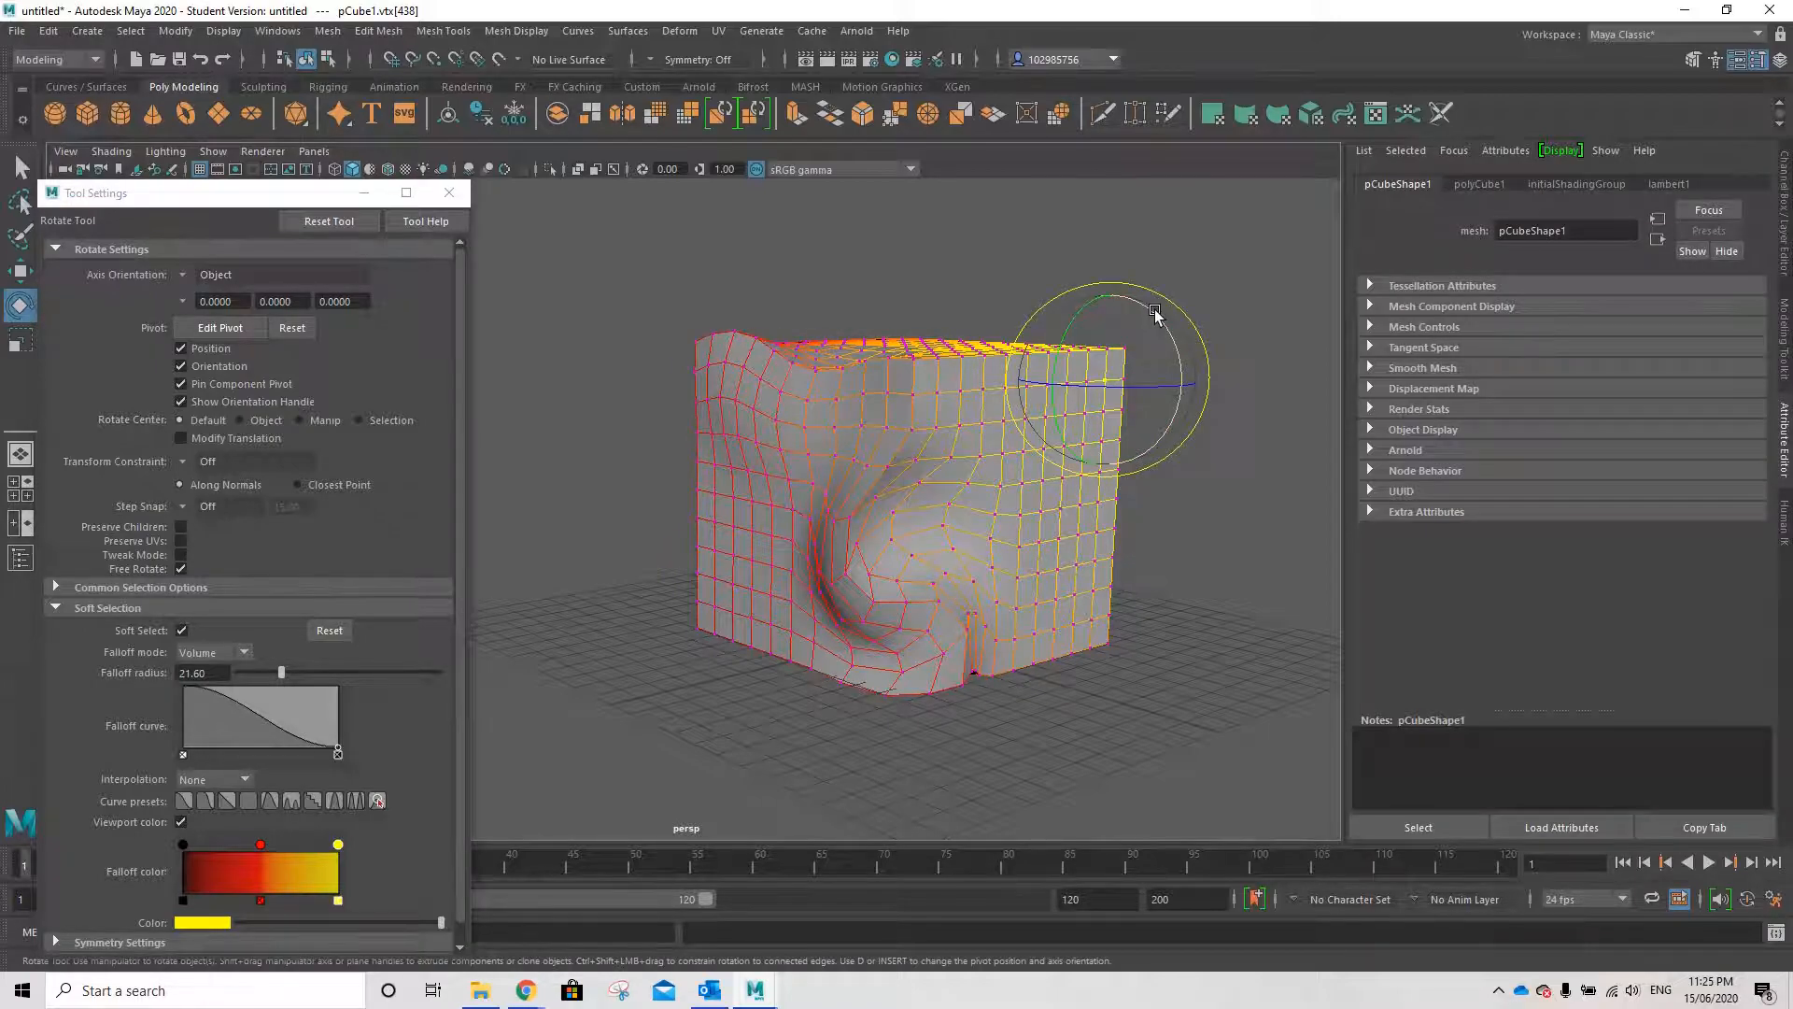
- Try rotating the selected upper corner vertex with the wide soft selection falloff, and undo the rotation
left_click_drag(1155, 314, 1105, 537)
key("ctrl+z")
key("ctrl+z")
key("ctrl+z")
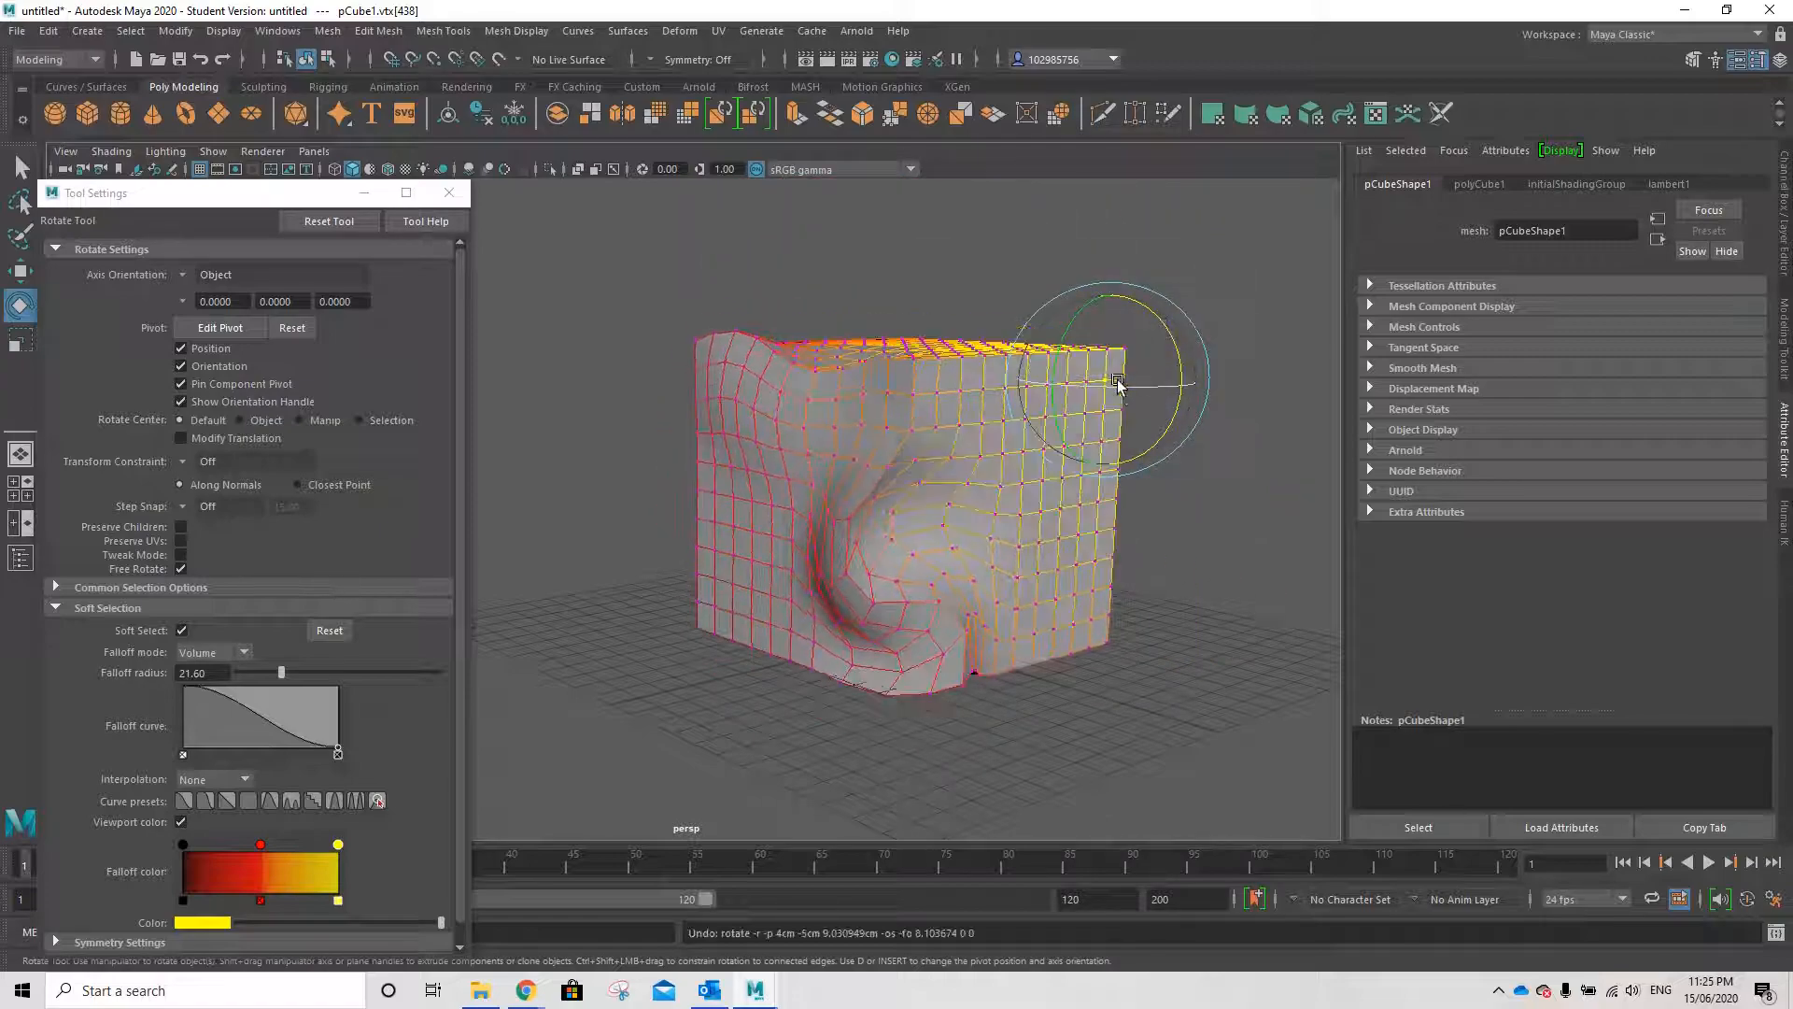
- Reduce the soft selection falloff radius to 9.86
left_click(261, 673)
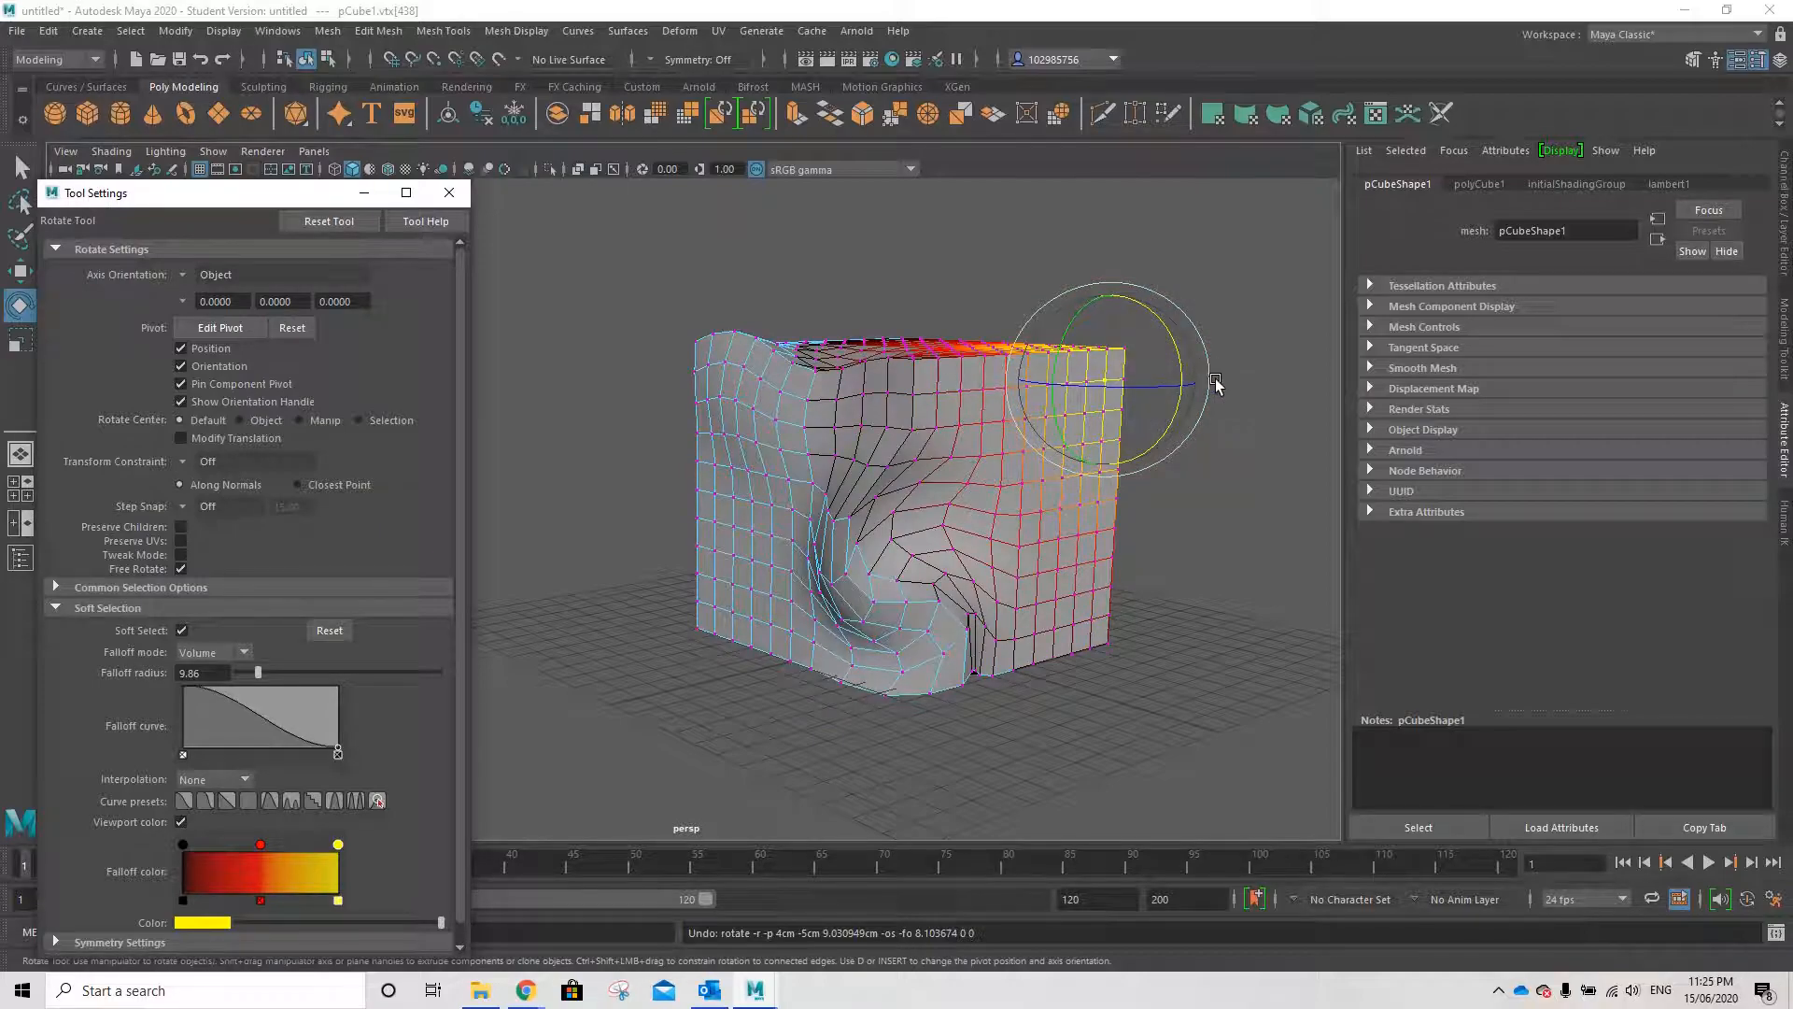
- Scale the soft-selected vertex near the cube's upper corner uniformly on all axes and clear the selection
key("r")
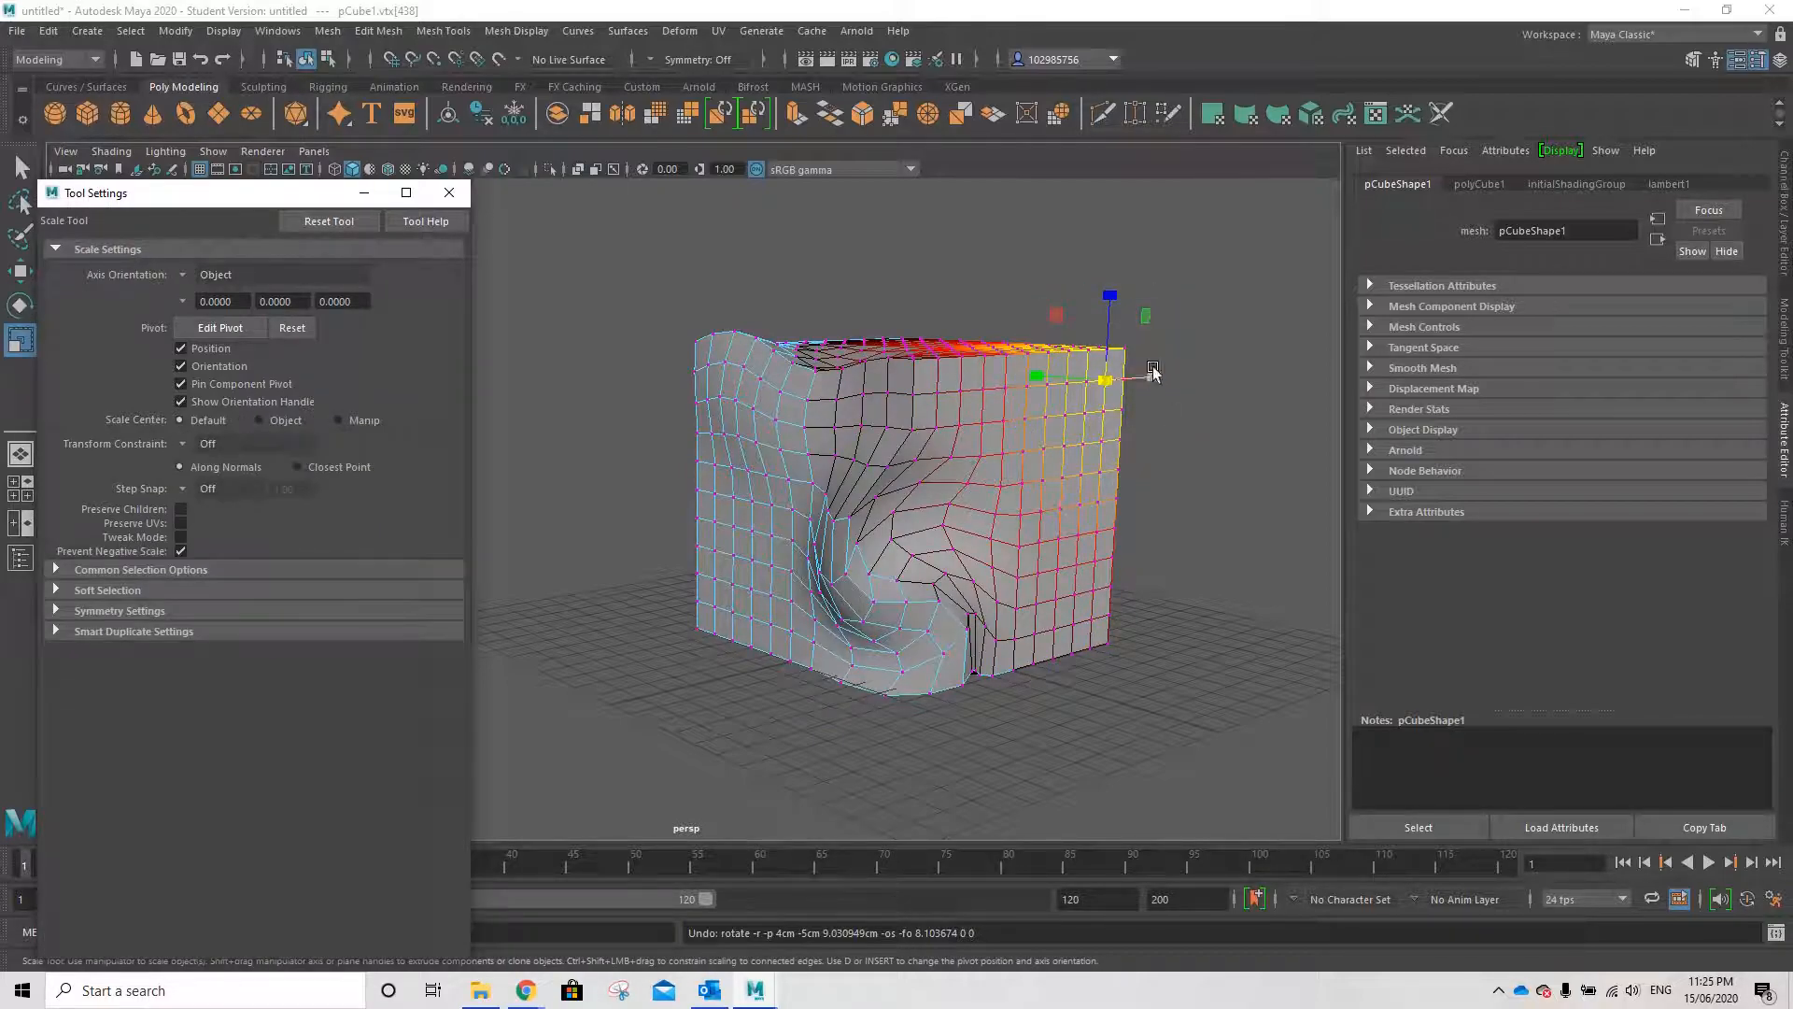
left_click_drag(1108, 378, 1075, 410)
left_click(1310, 534)
left_click_drag(1308, 533, 1205, 492, "alt")
- Switch to edge selection and scale an edge in the upper part of the cube's distorted face along X and Z with soft selection
left_click(854, 586)
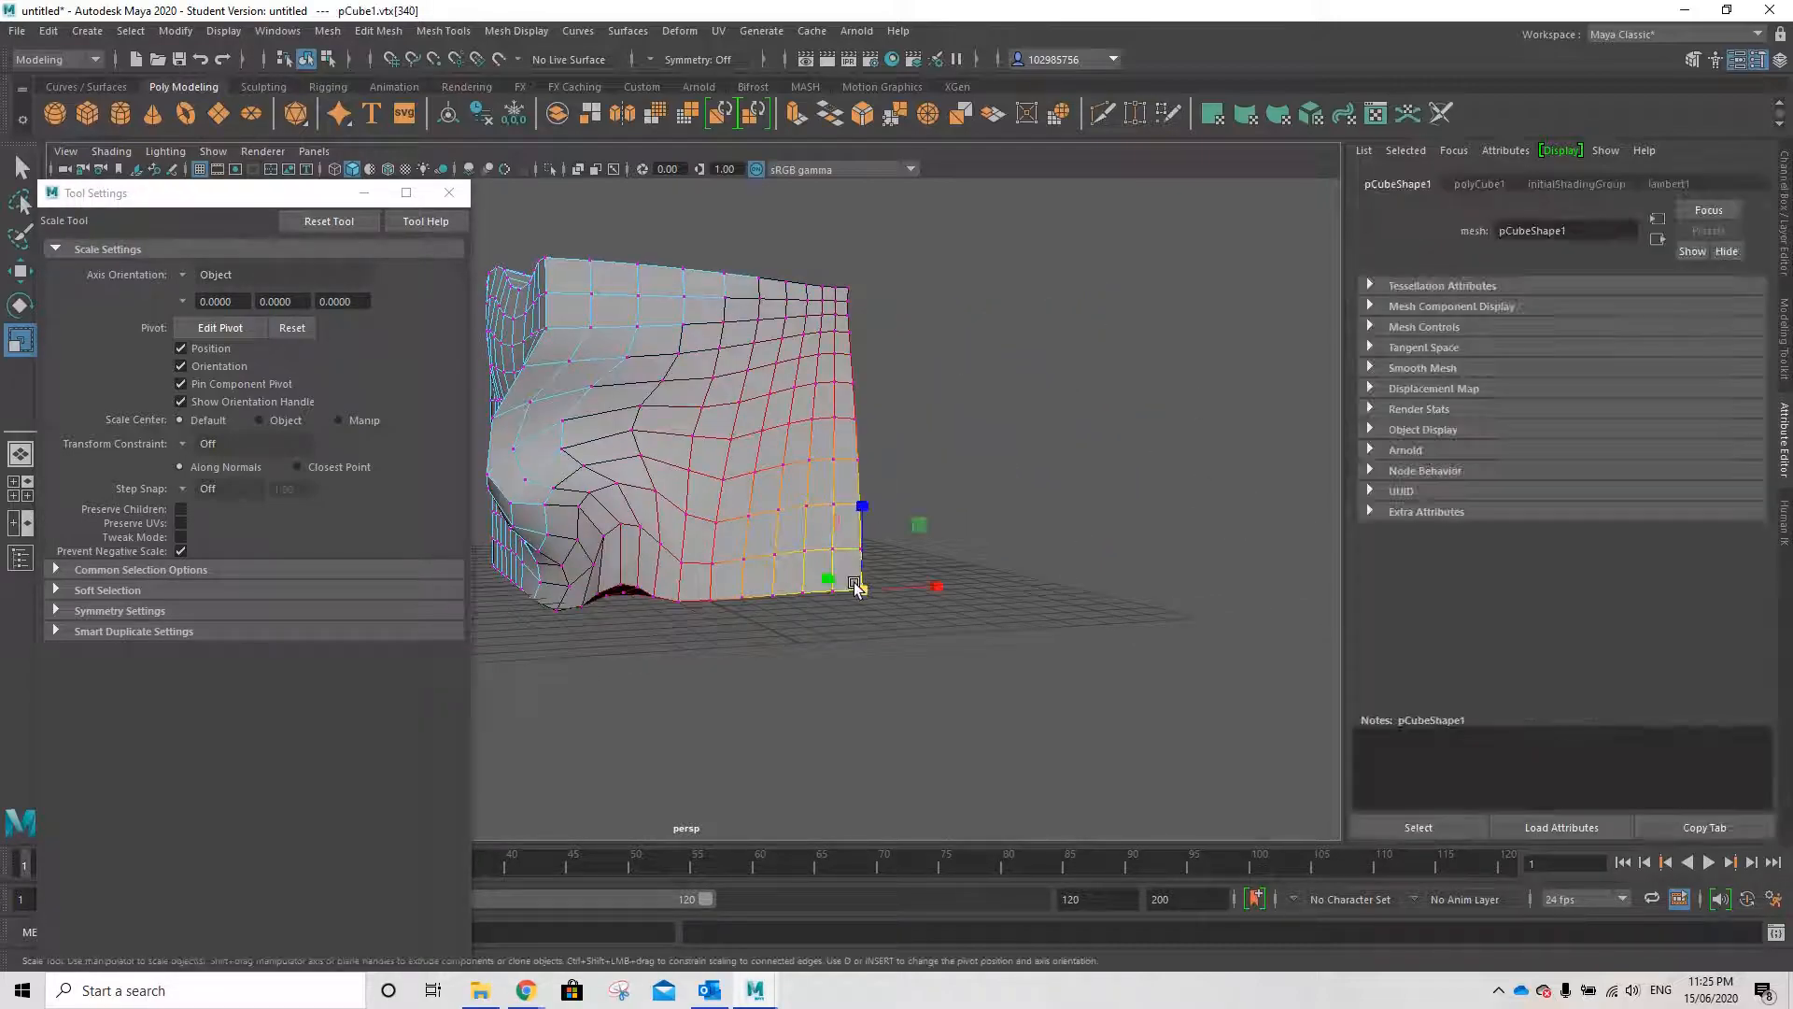
right_click_drag(716, 495, 650, 483)
right_click_drag(722, 432, 724, 428)
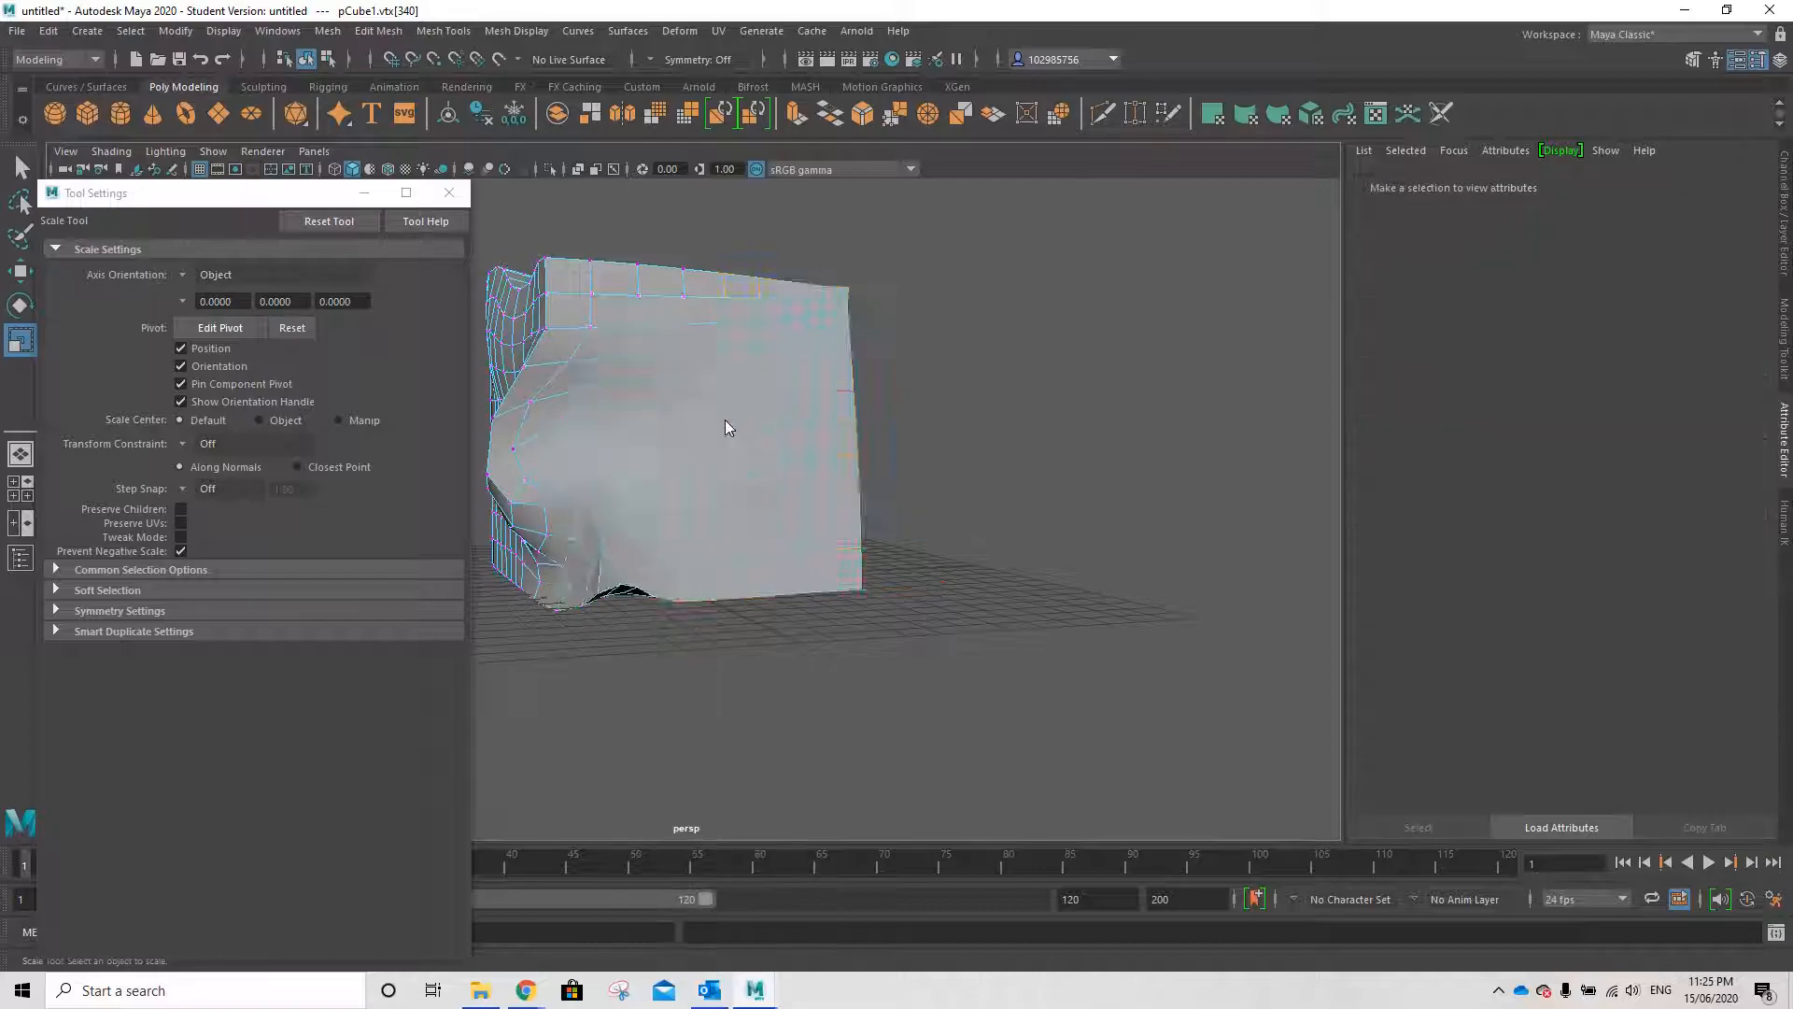
left_click(769, 396)
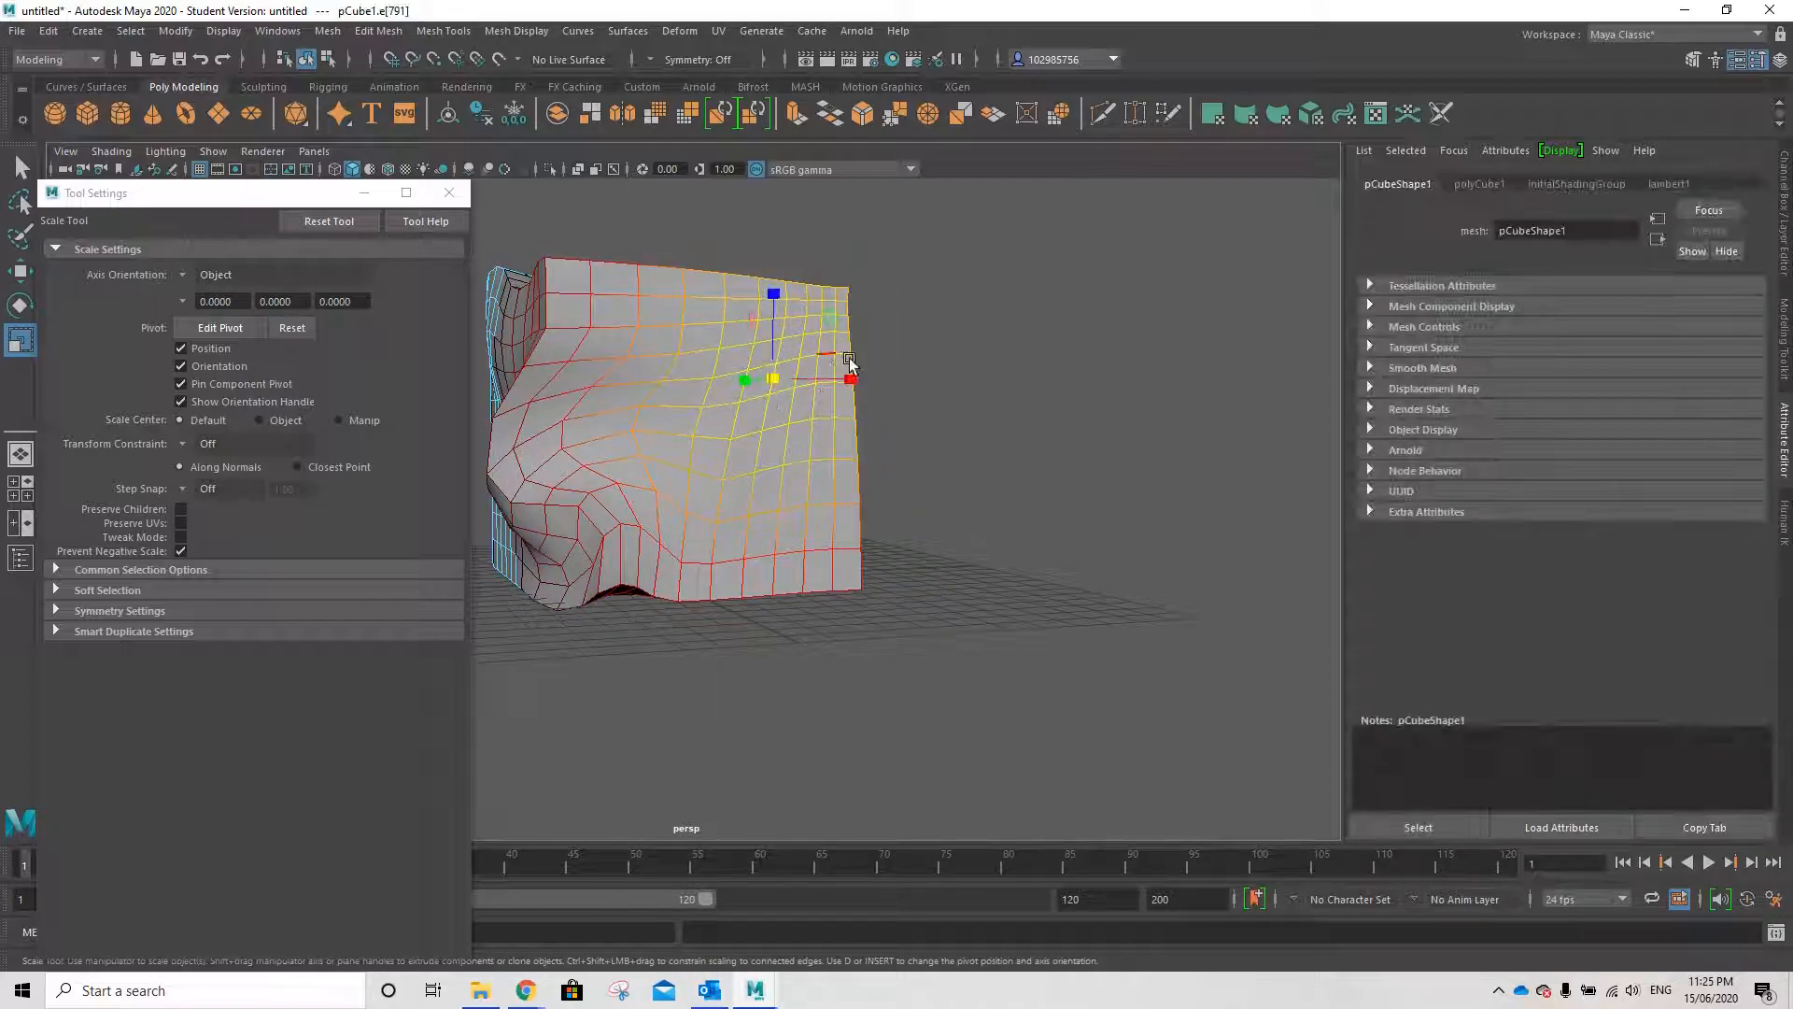
left_click_drag(856, 378, 819, 387)
left_click_drag(772, 297, 764, 355)
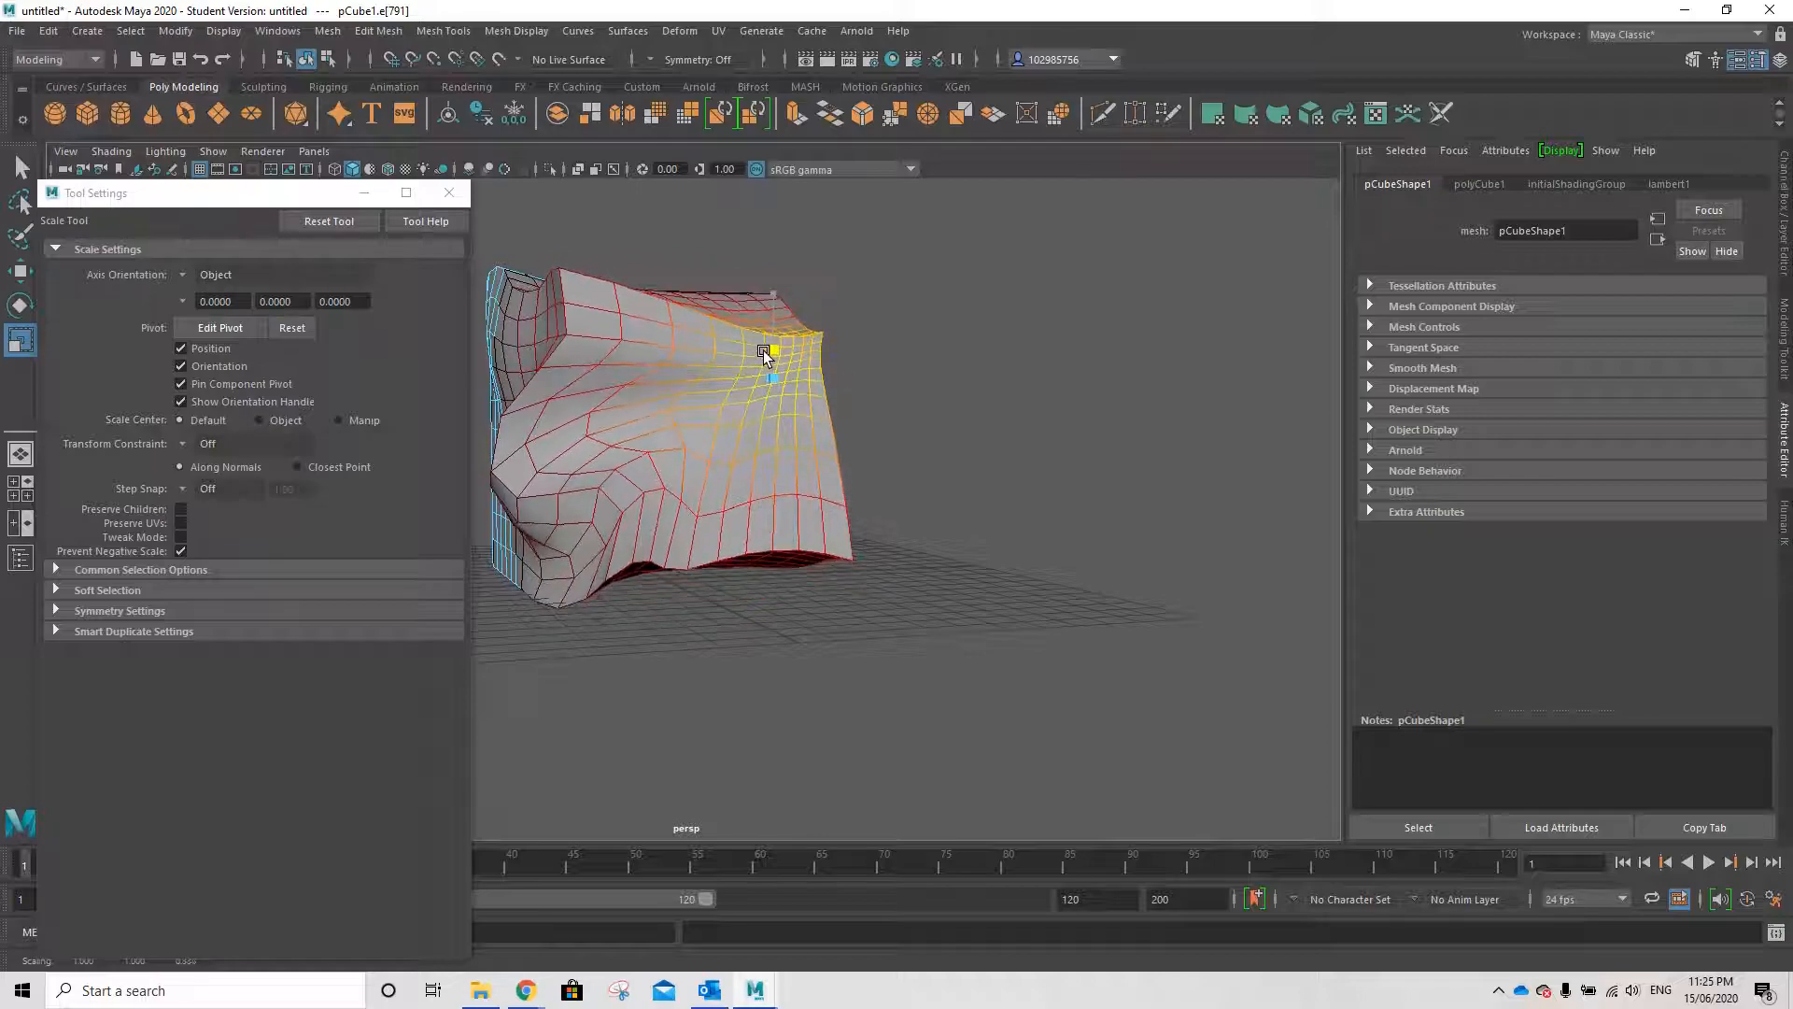
left_click(916, 374)
- Scale an edge on the cube's opposite vertical corner along Z and Y with soft selection, and close the tool settings
left_click_drag(977, 488, 768, 443, "alt")
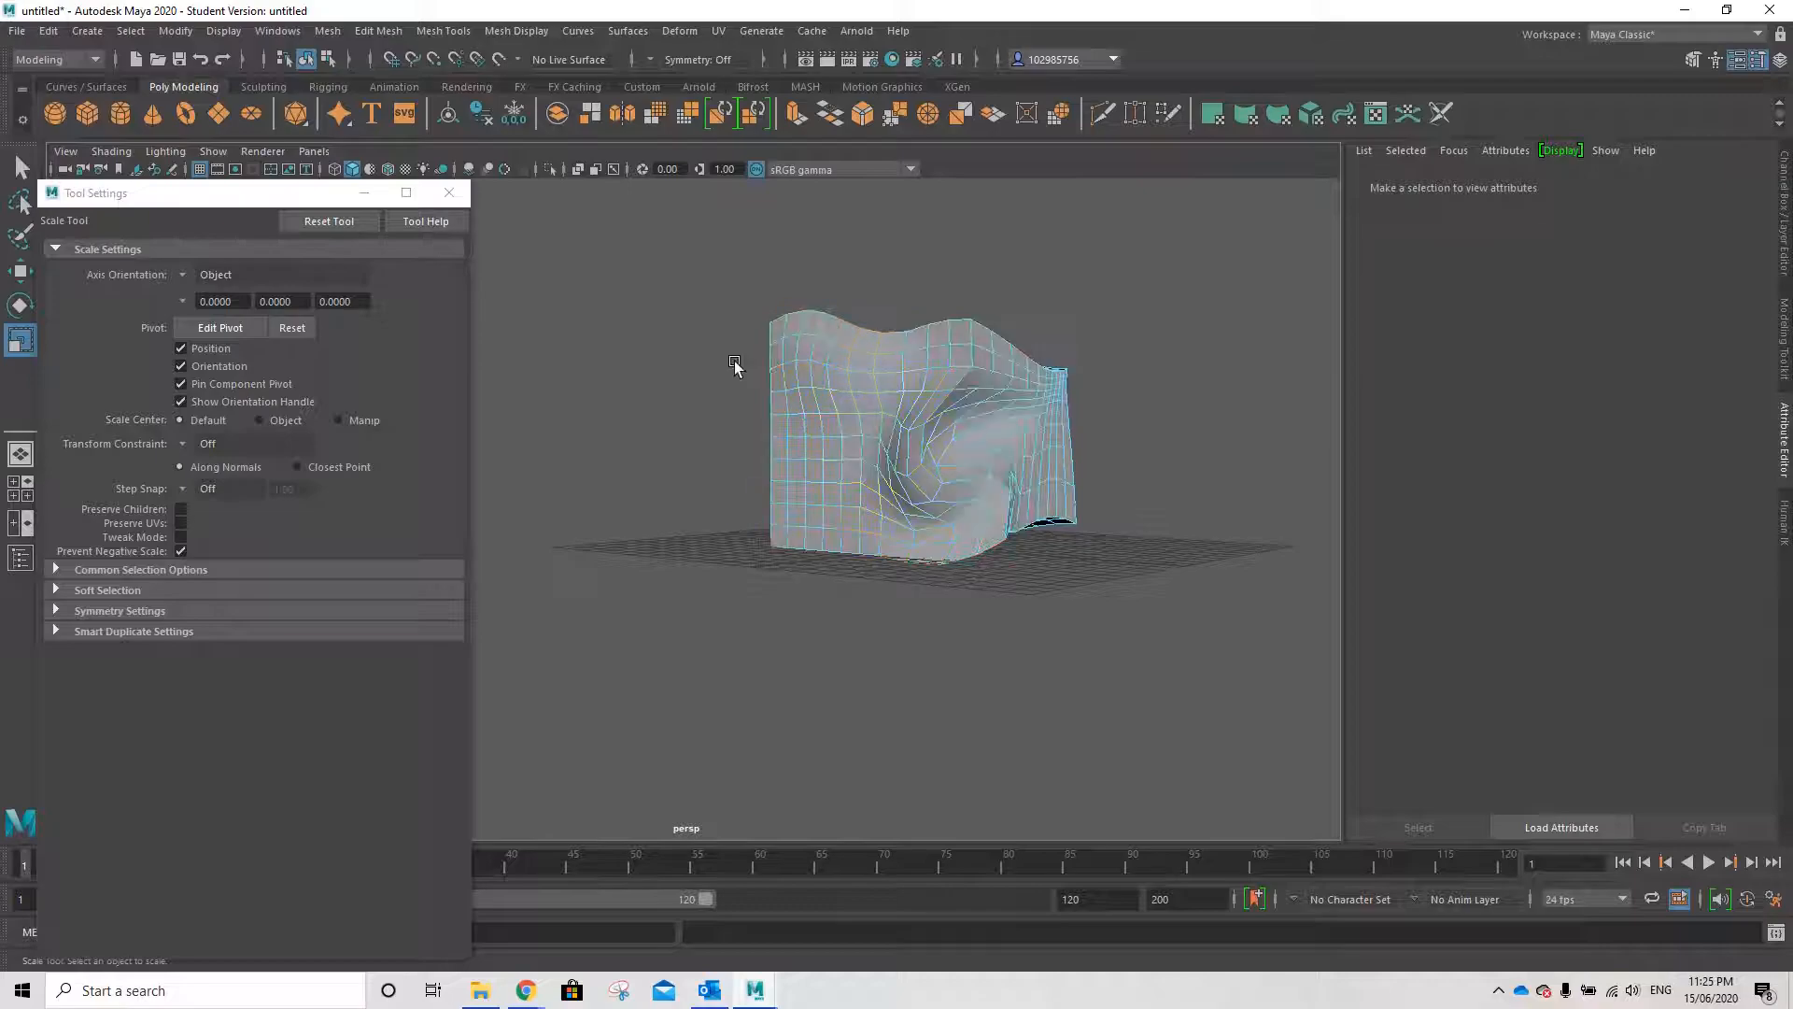
left_click_drag(962, 434, 1052, 881, "alt")
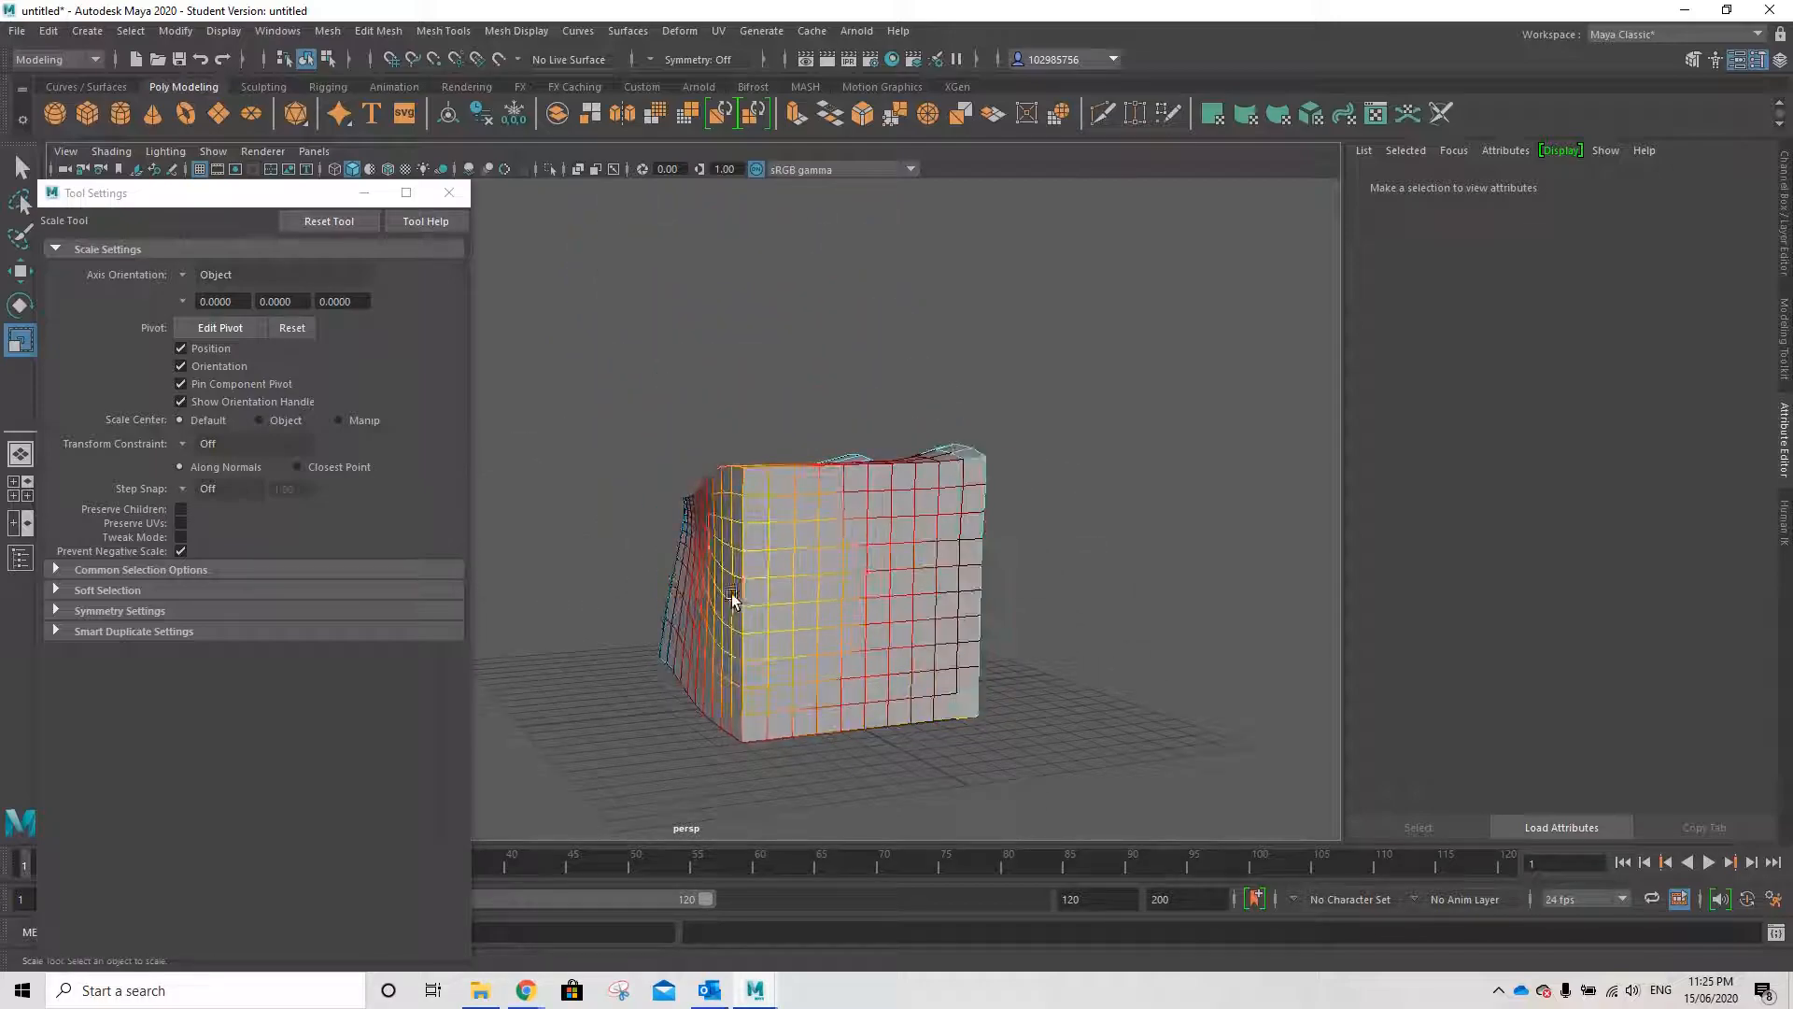
left_click_drag(781, 605, 977, 635, "alt")
scroll(828, 619, "up", 6)
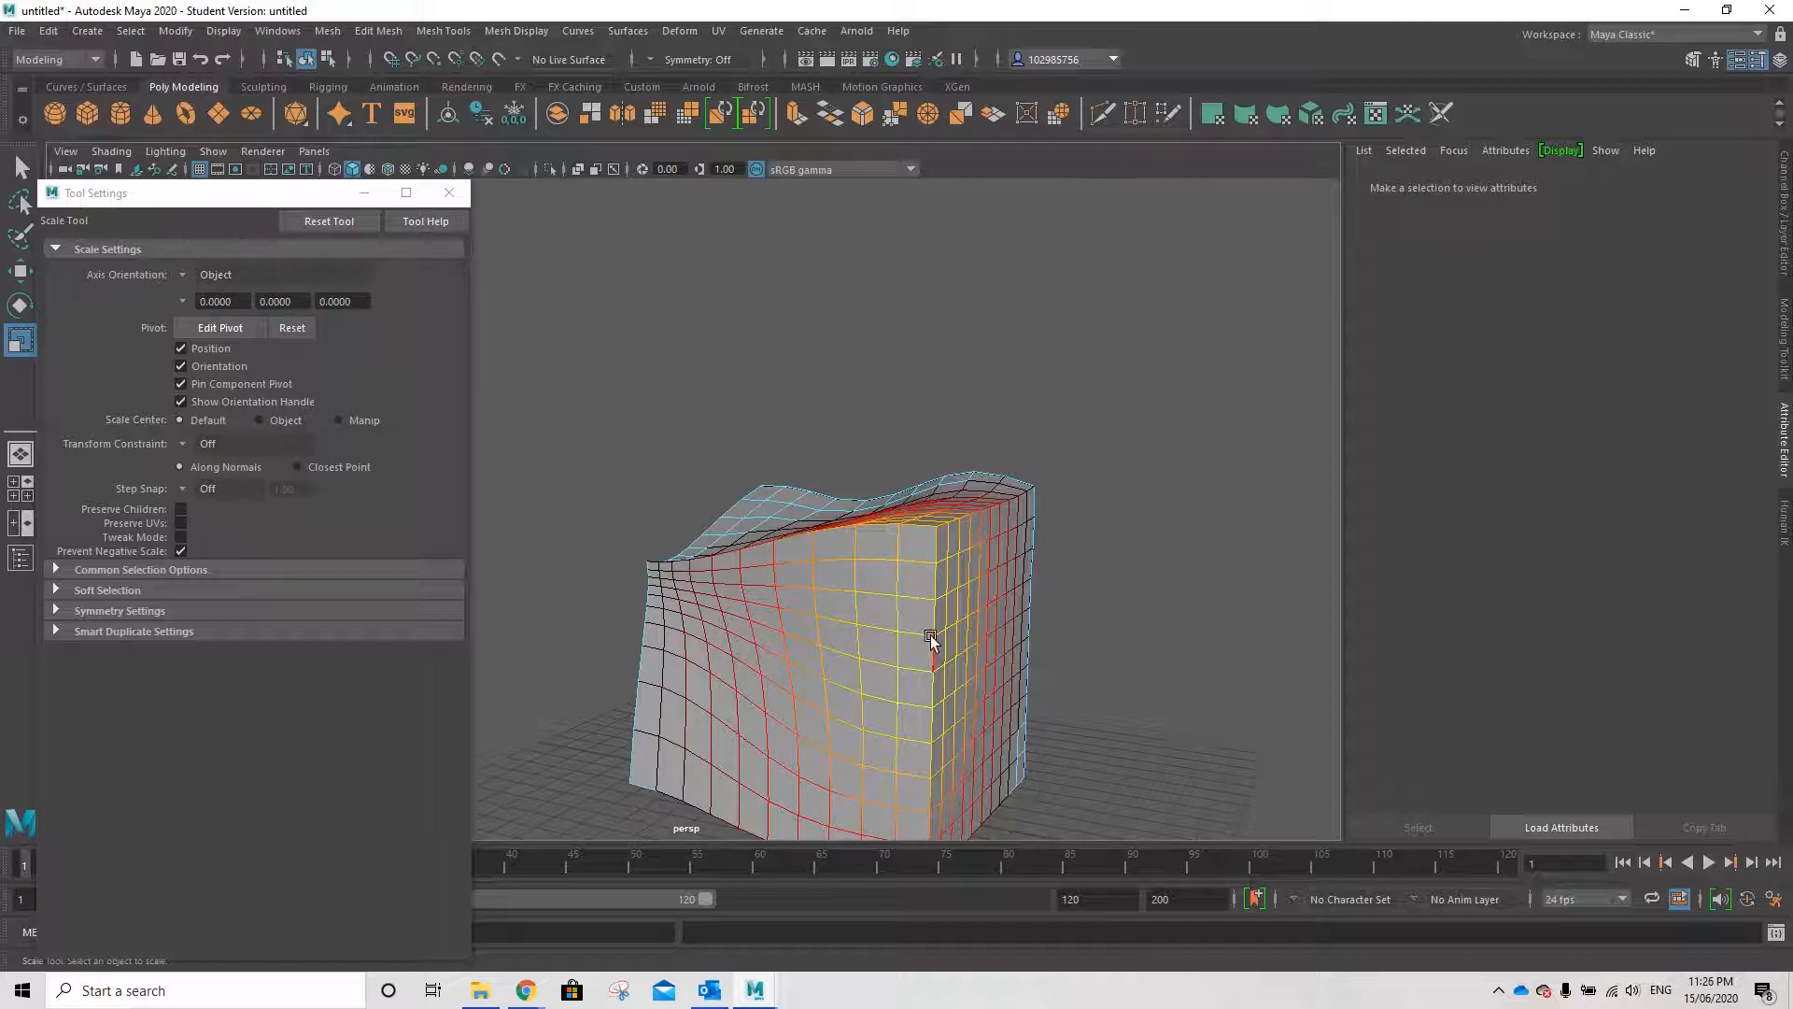
left_click(936, 624)
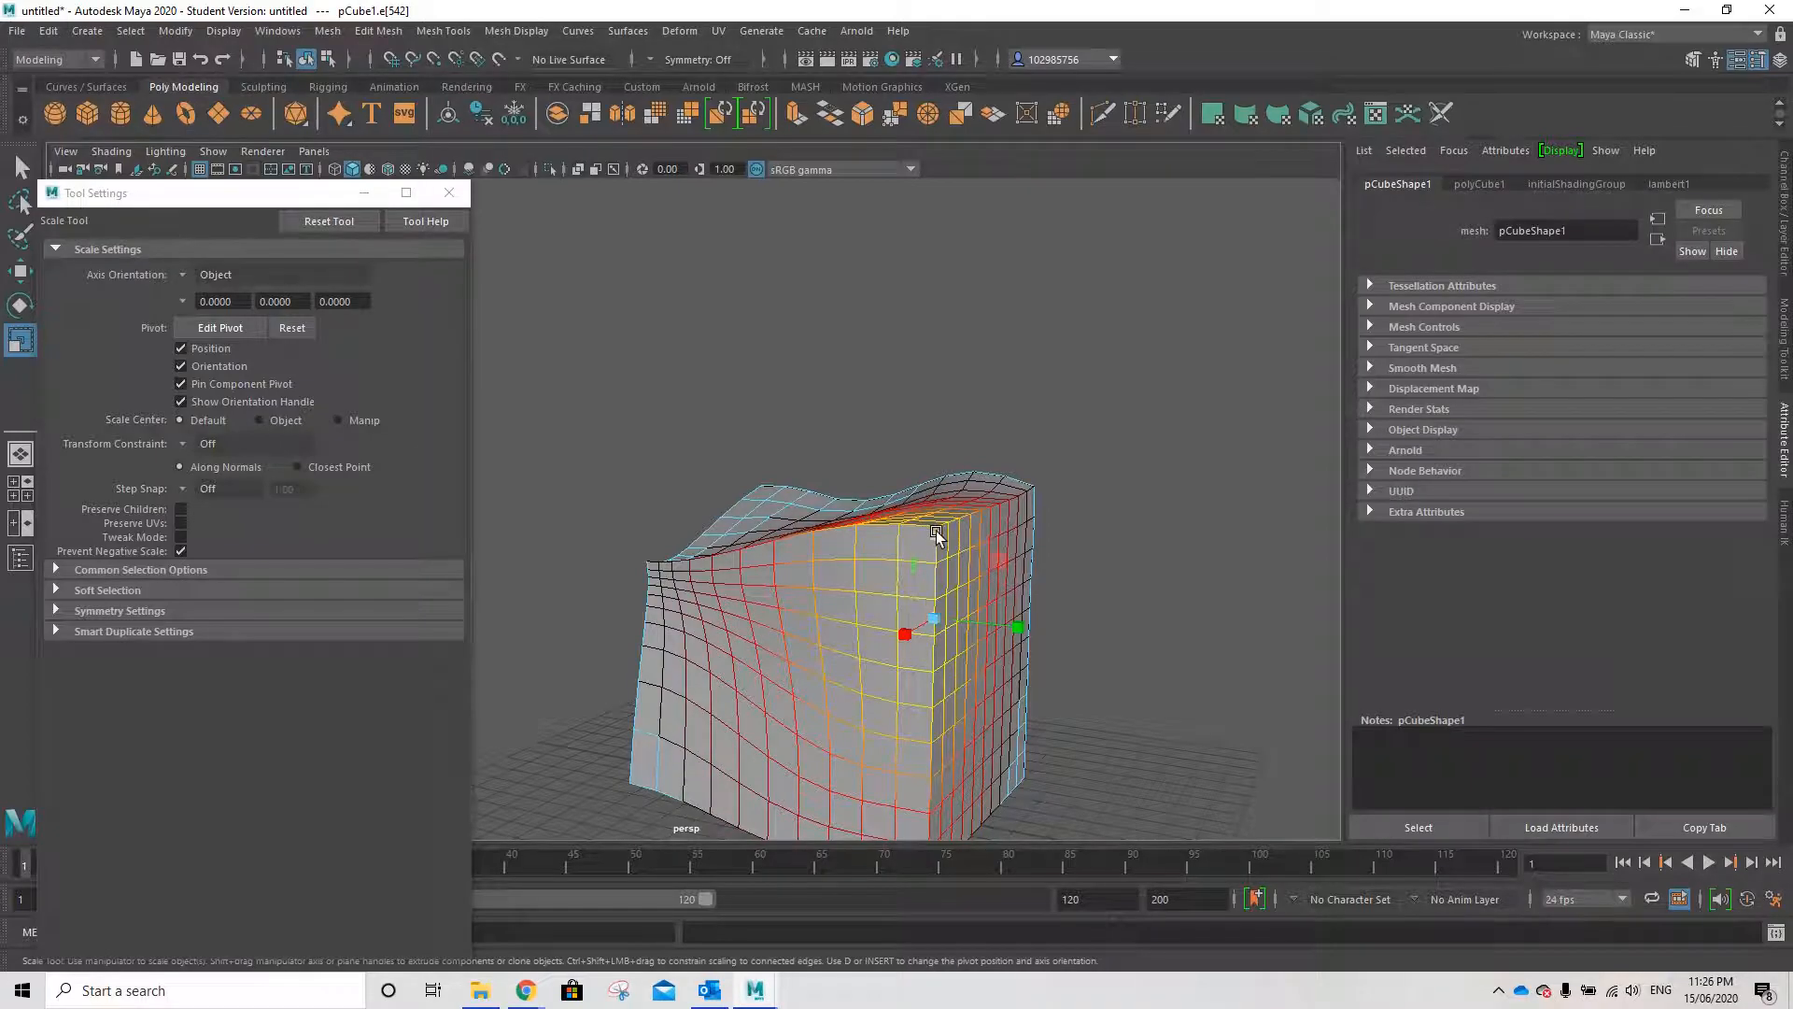
left_click_drag(937, 534, 983, 613)
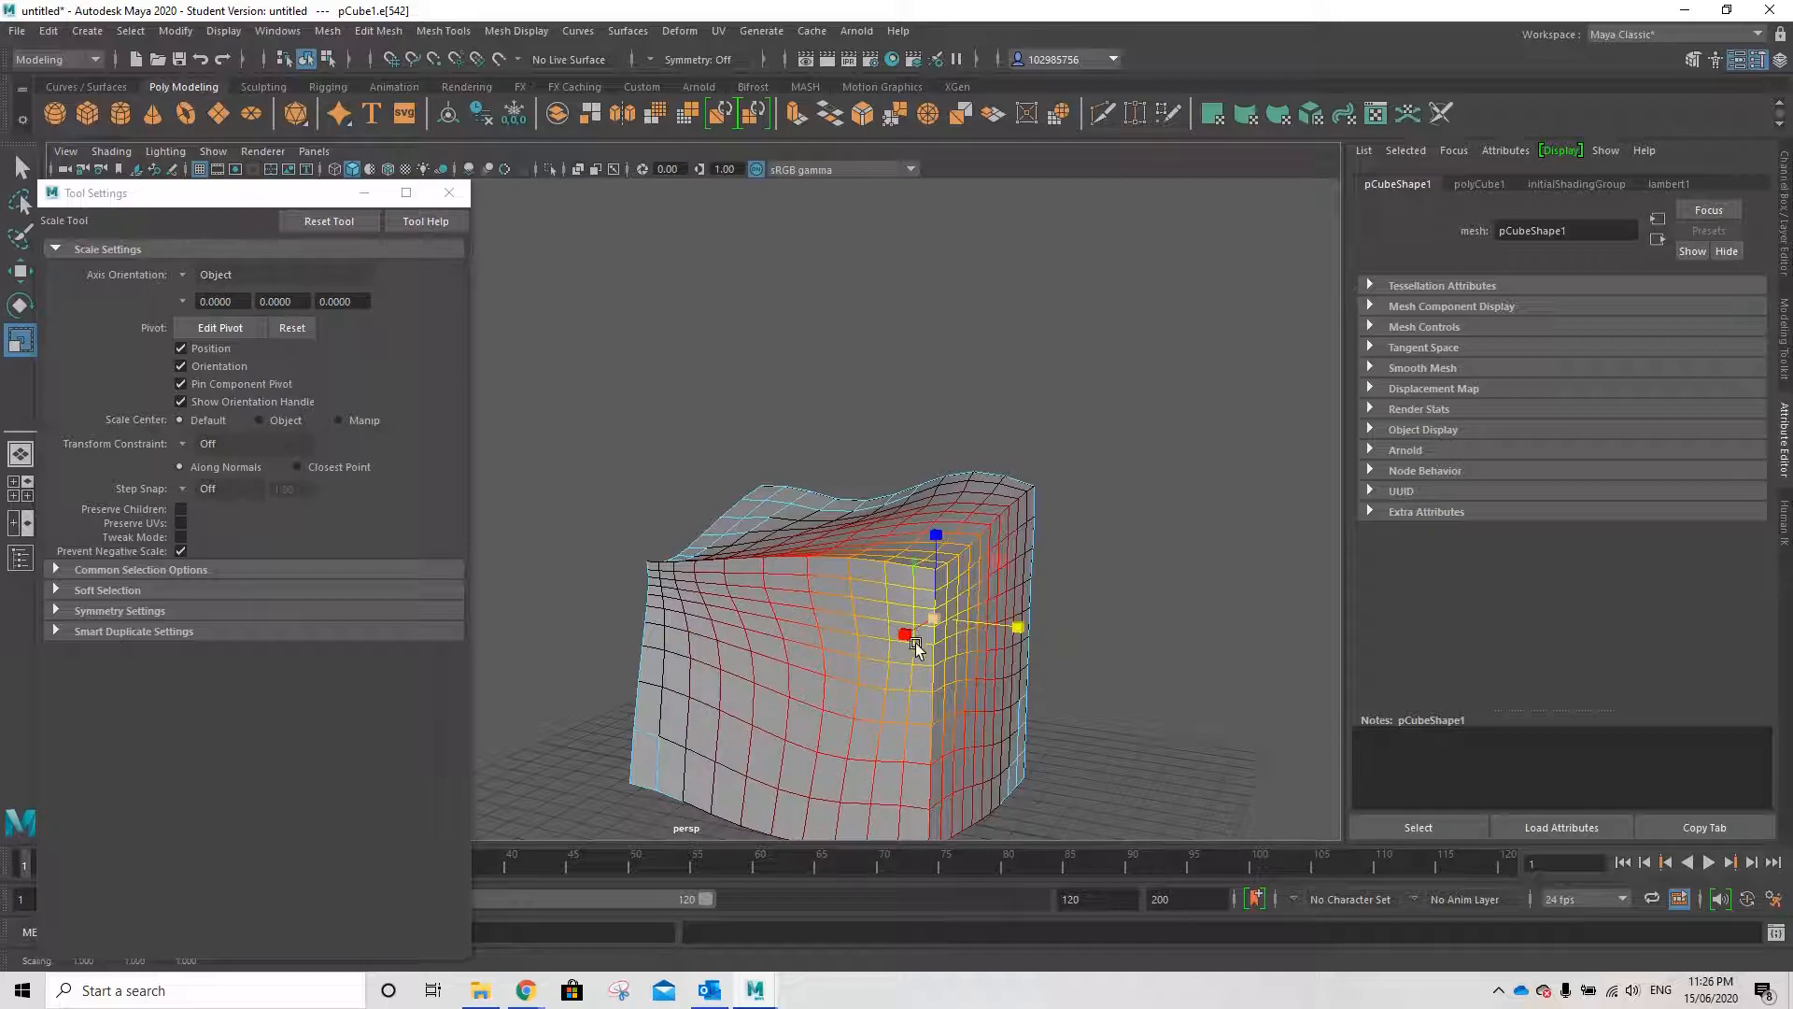
left_click(1193, 548)
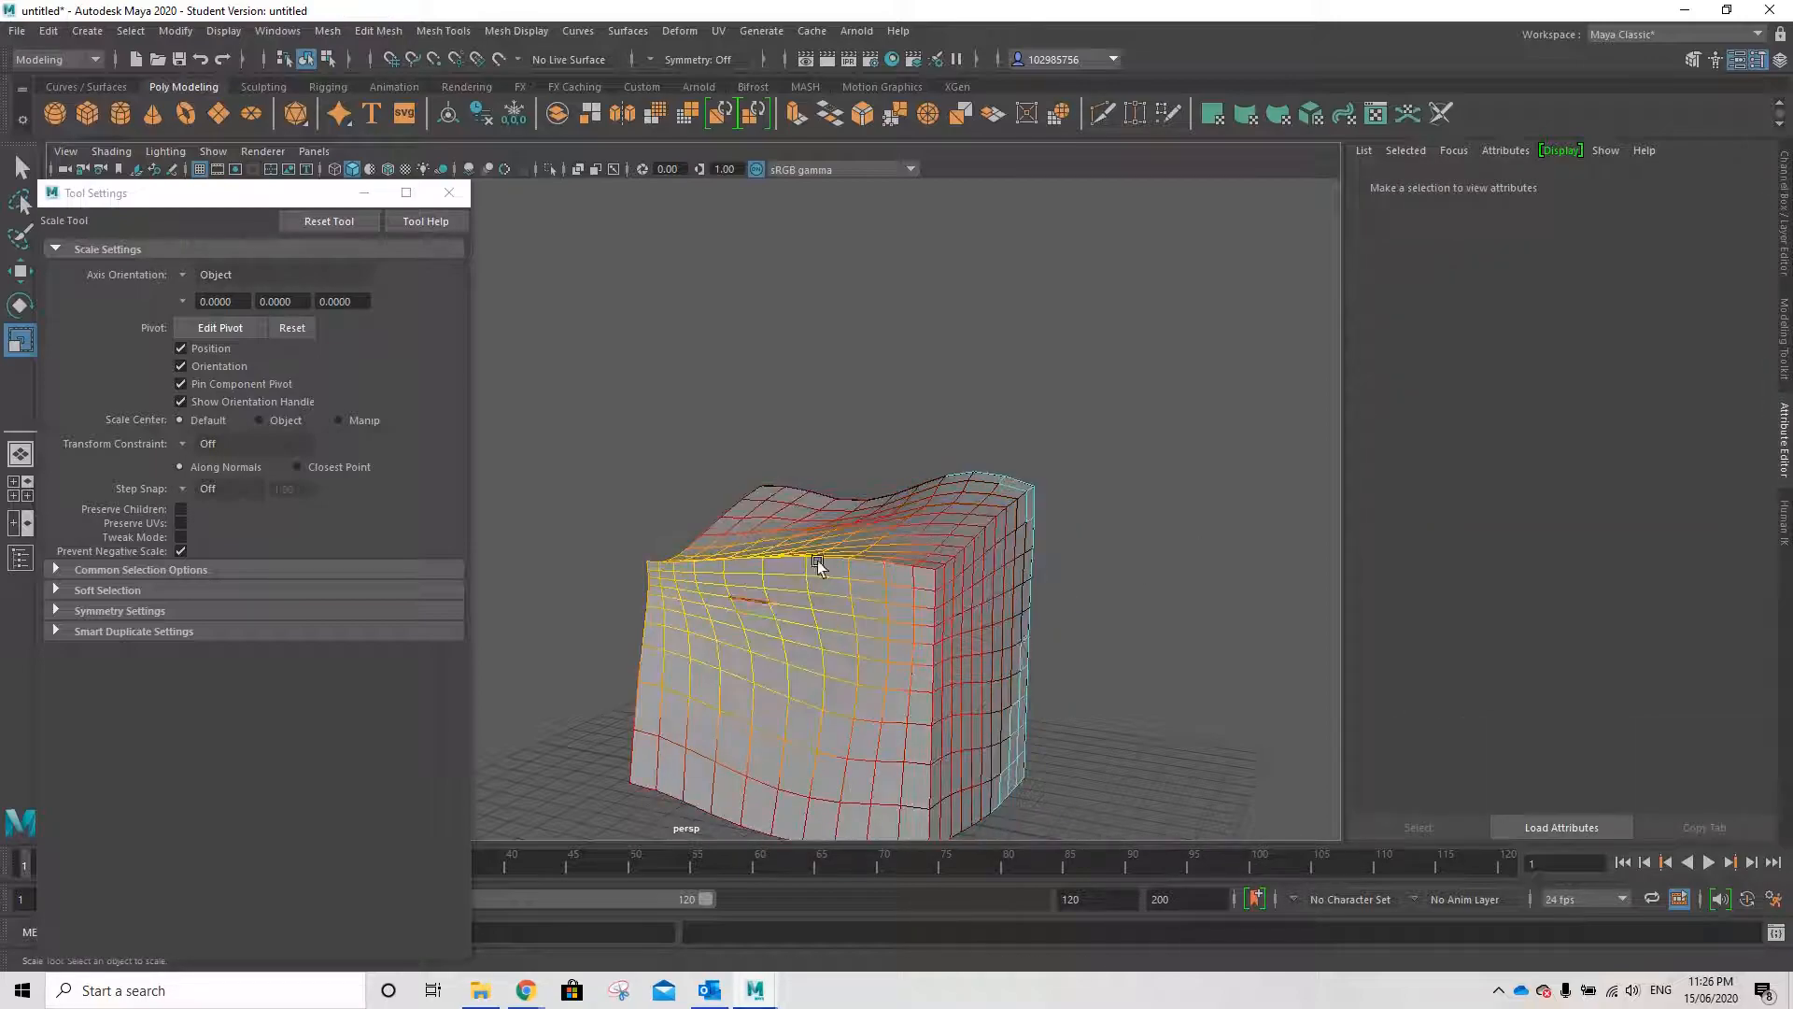
left_click_drag(817, 560, 712, 541, "alt")
left_click(445, 192)
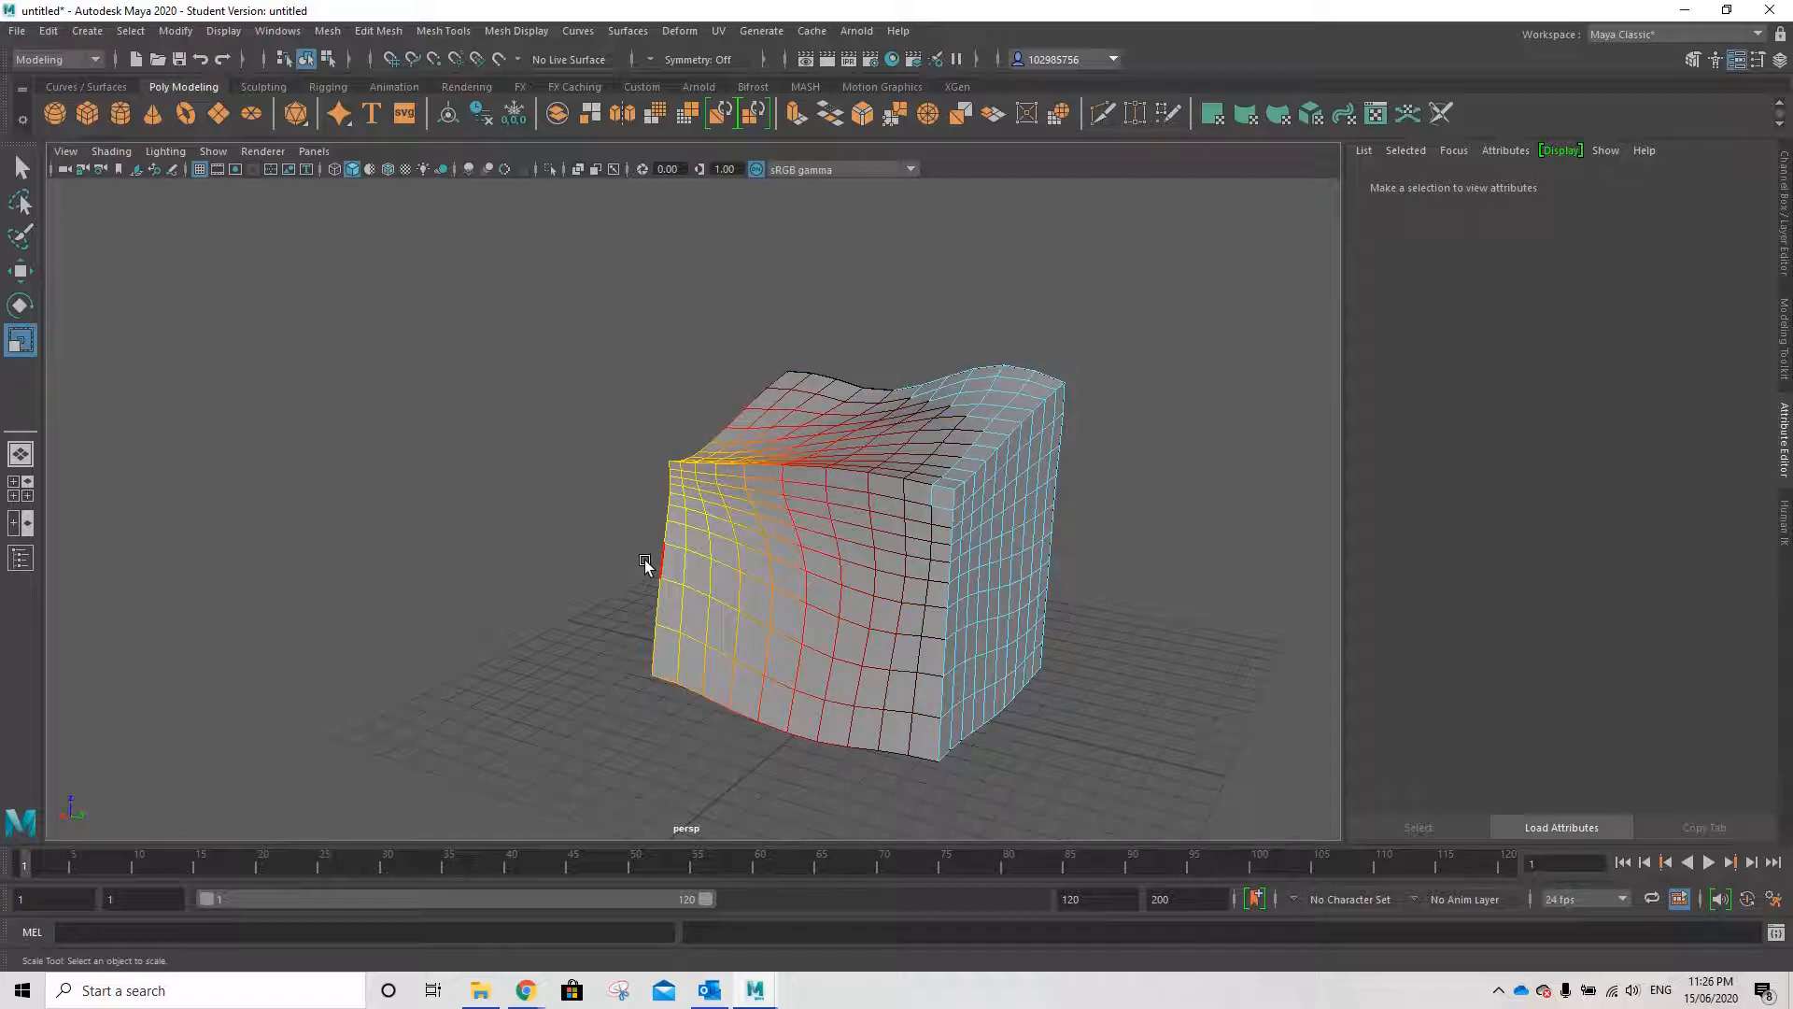